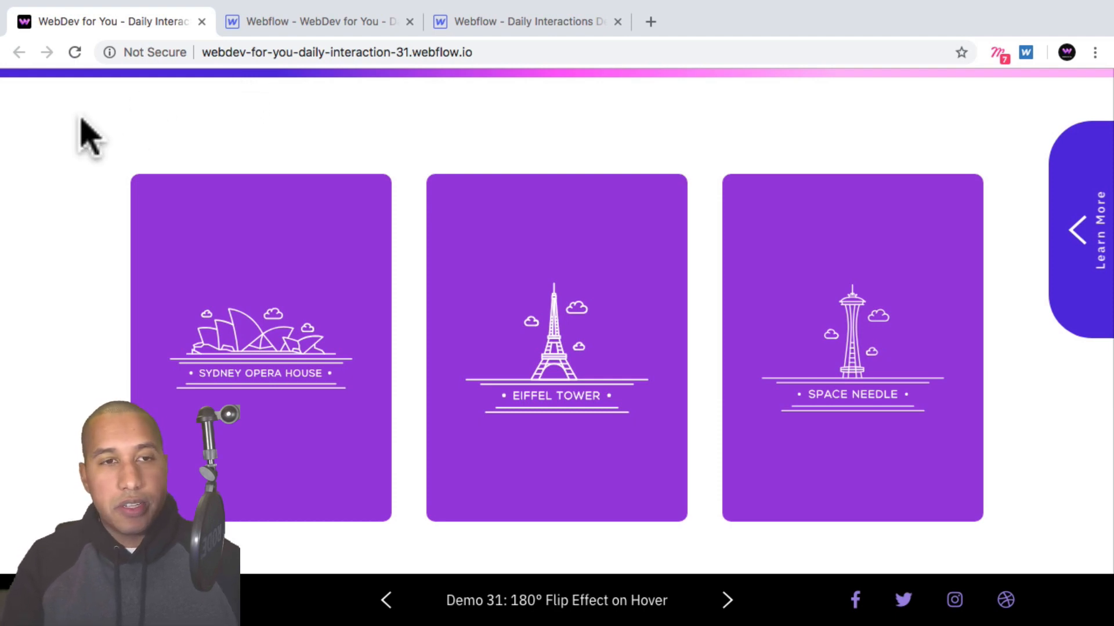
Preview the flip effect on the three landmark cards of the demo page and view its Learn More panel
mouse_move(122, 281)
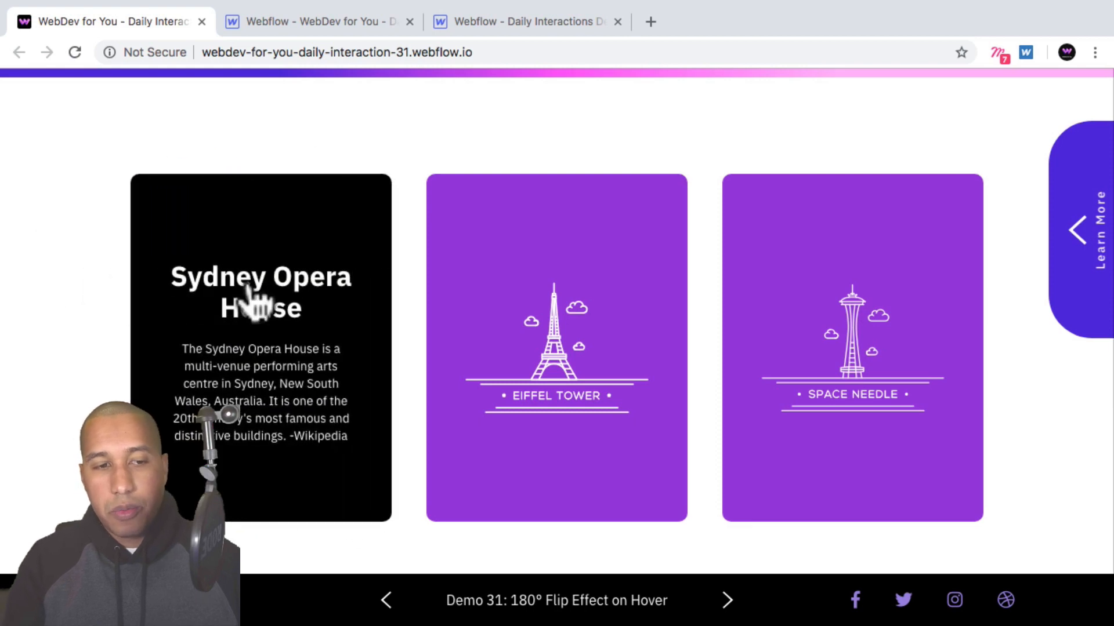
mouse_move(975, 318)
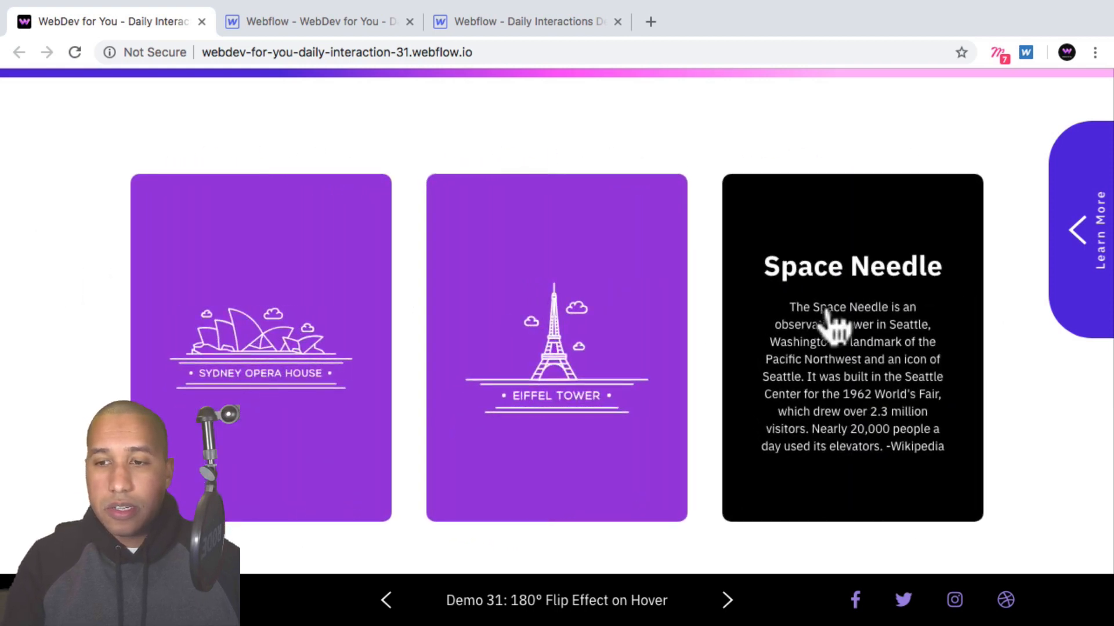
mouse_move(535, 307)
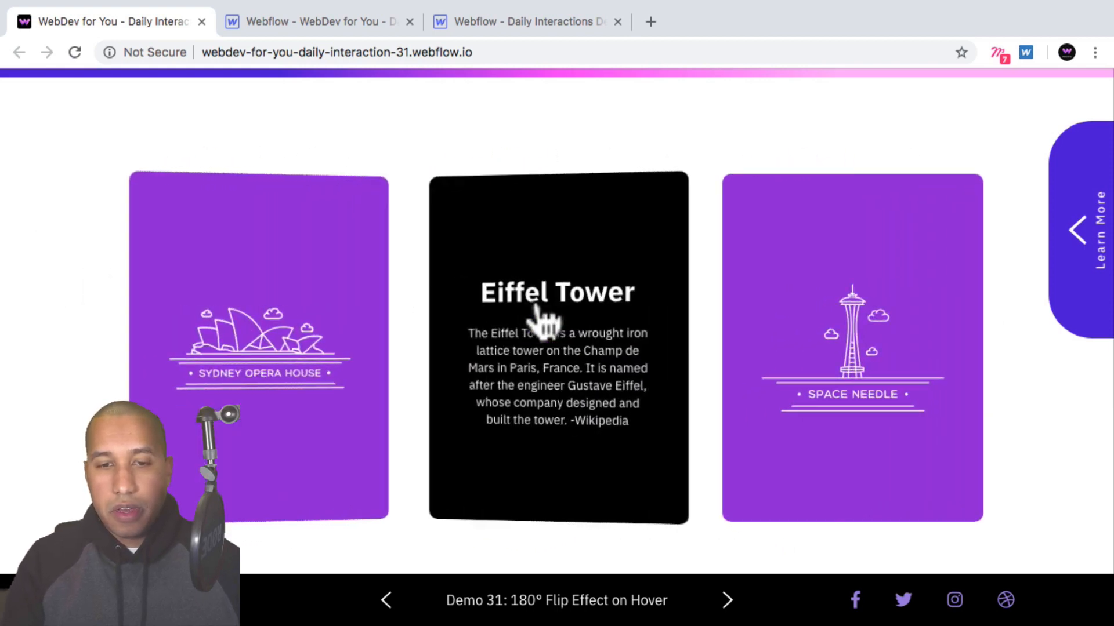
mouse_move(245, 310)
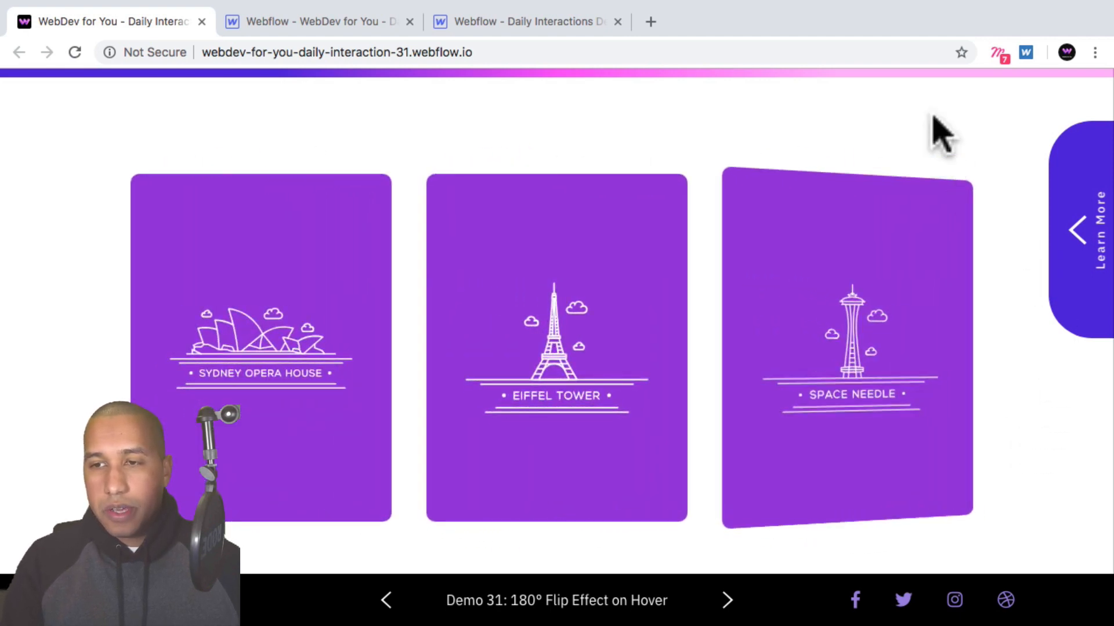
left_click(1084, 249)
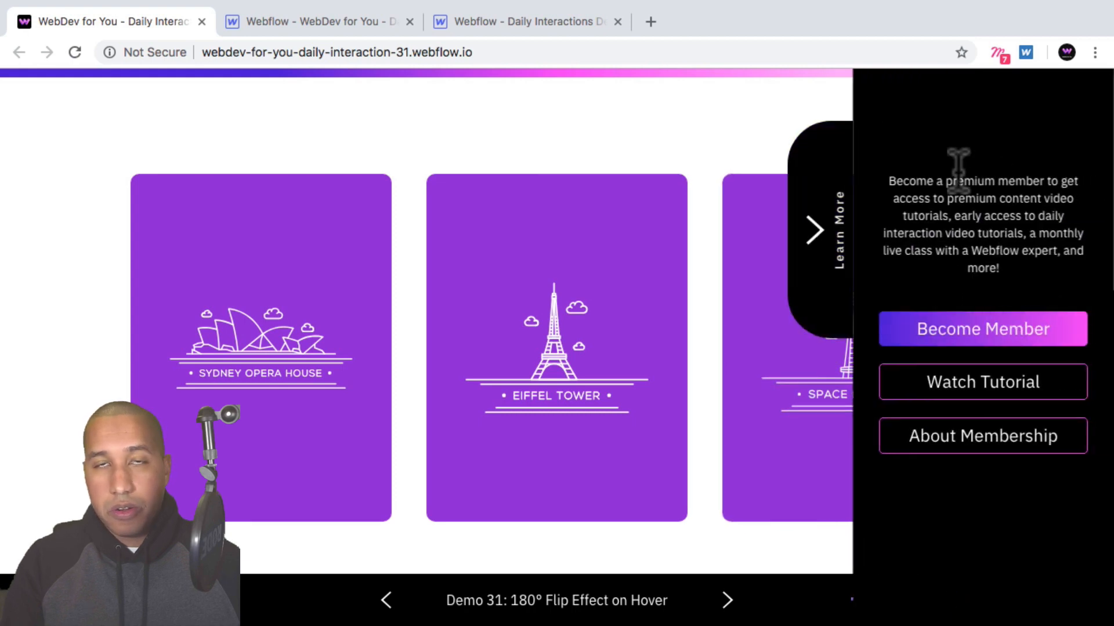
left_click(812, 232)
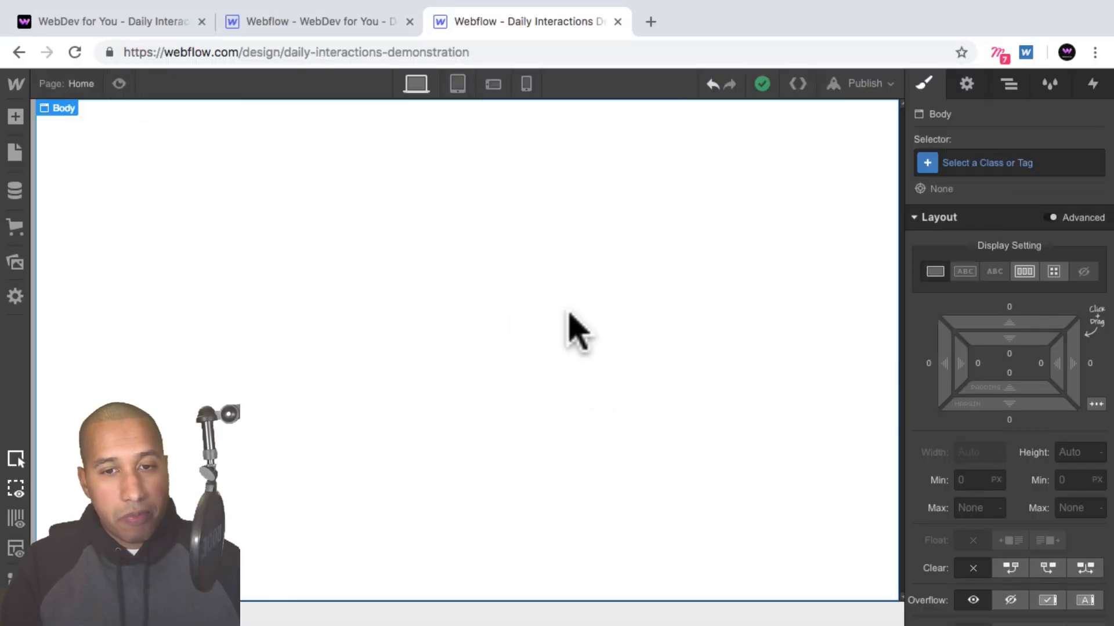
Hide the browser toolbar in full screen
left_click(200, 9)
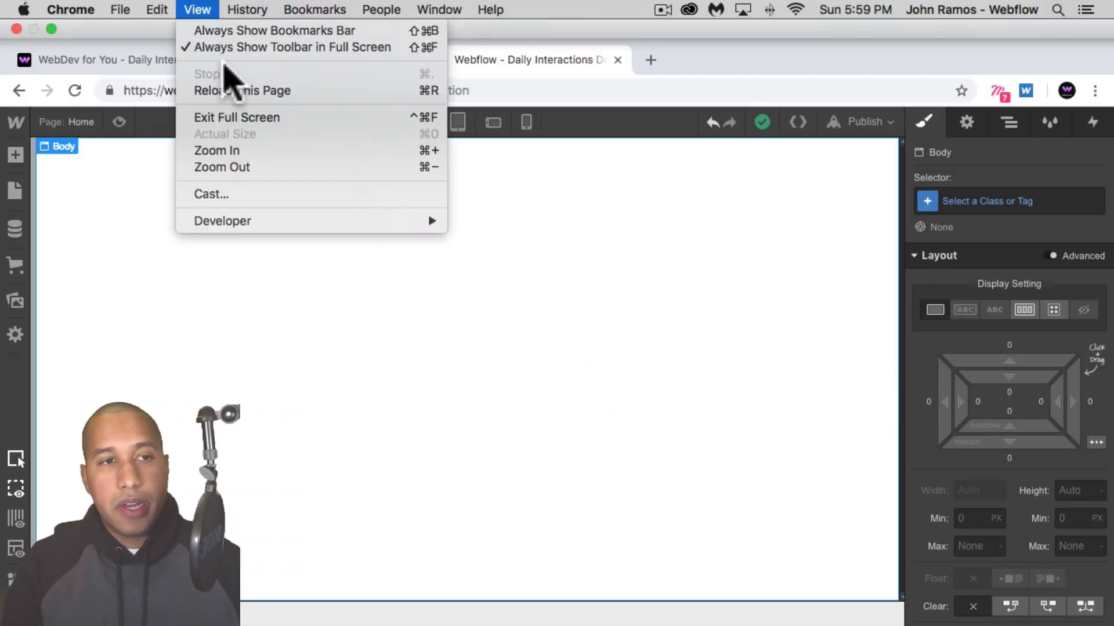
left_click(231, 48)
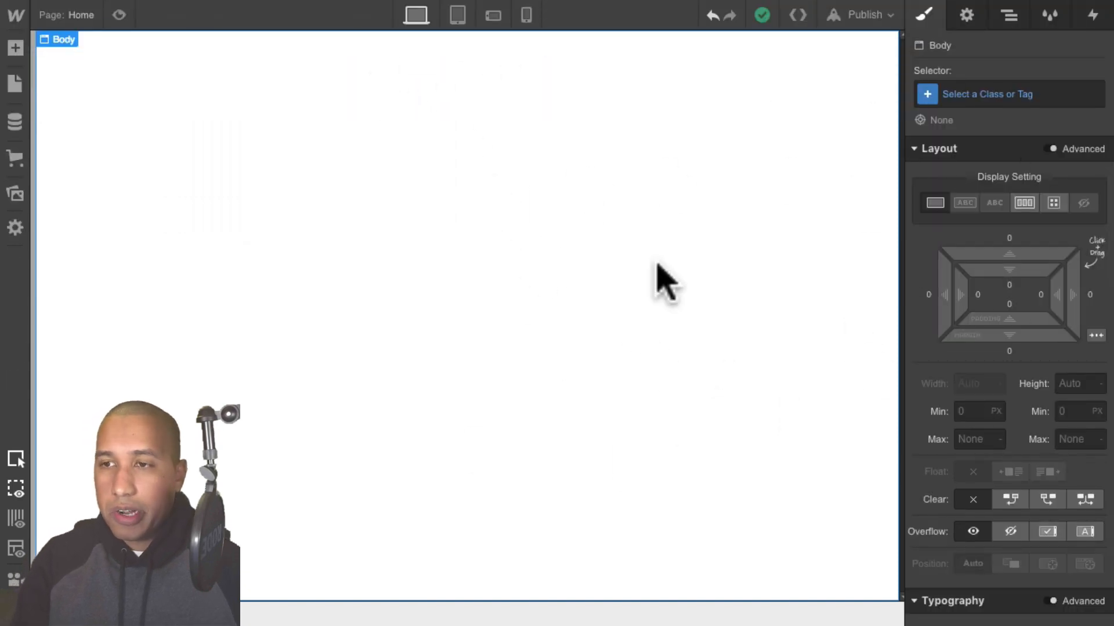
Create the class d-31-body on the page's Body element
left_click(1001, 94)
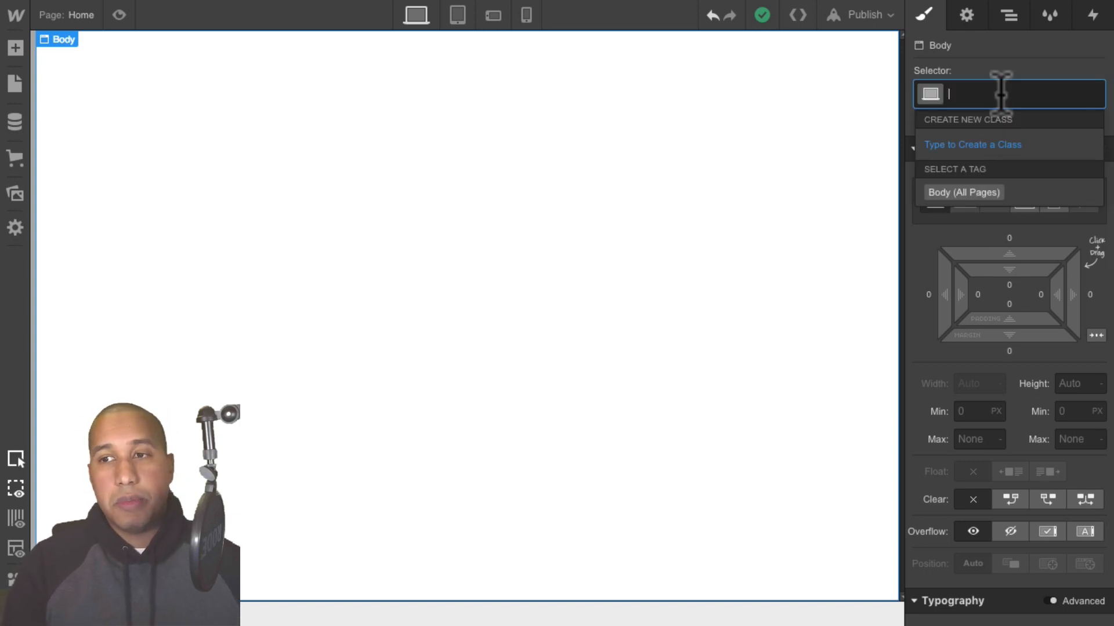
type("d-")
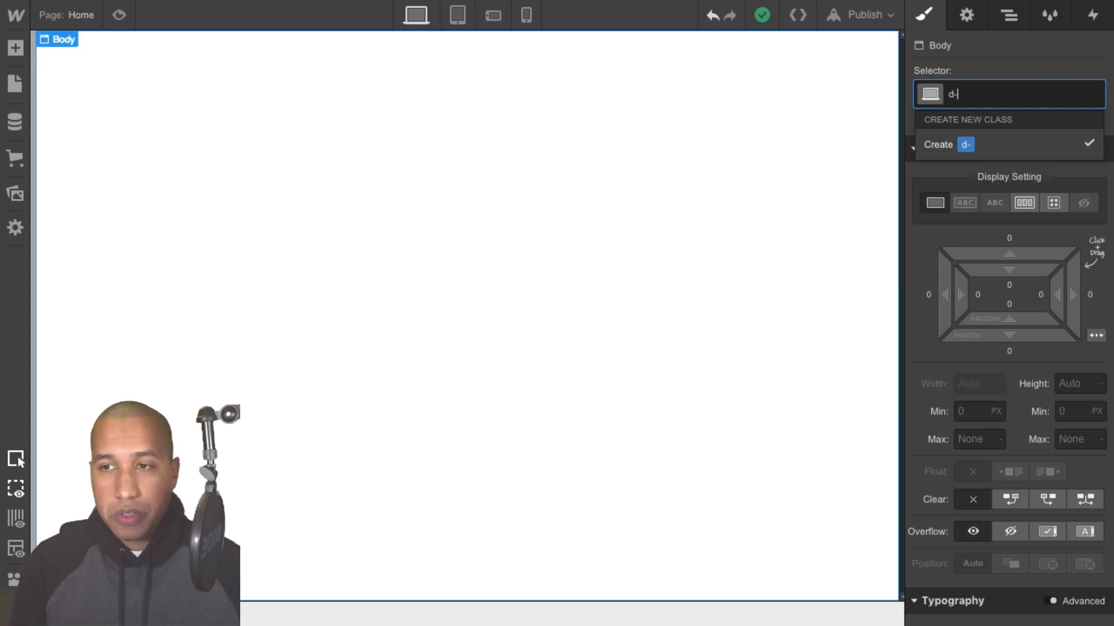
type("31-")
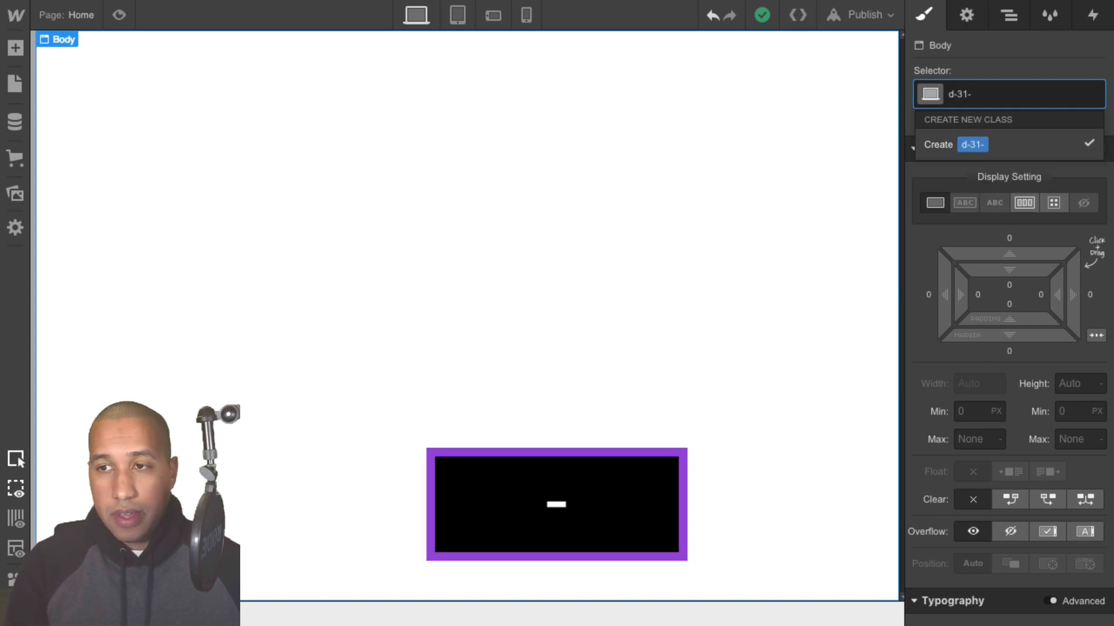
type("body")
key("Return")
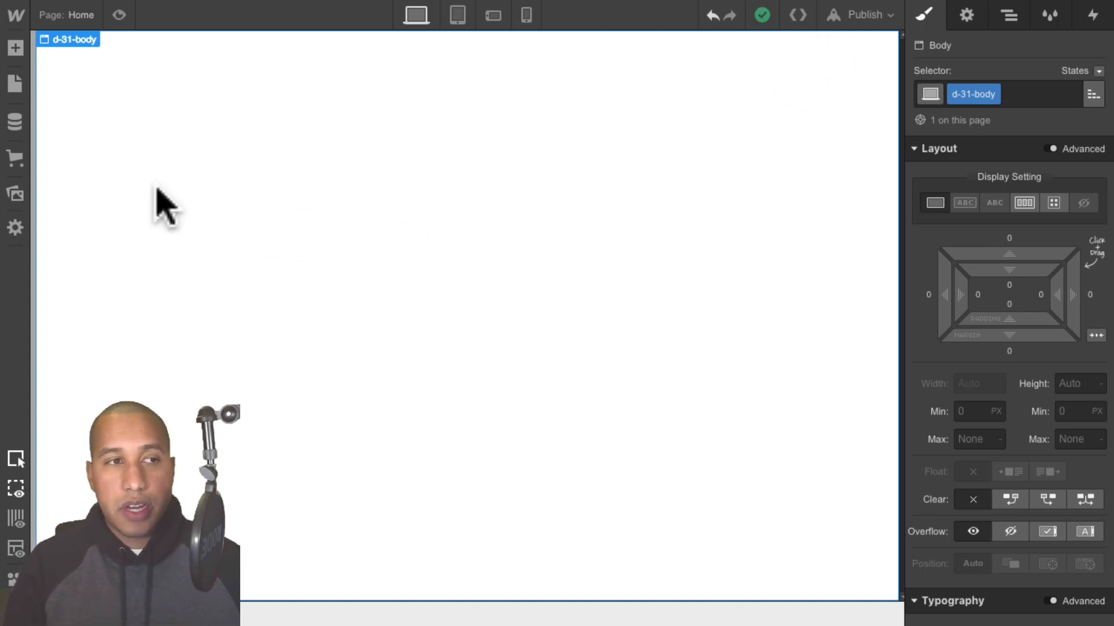
Add a section to the page body and give it the class d-31-section
left_click(15, 49)
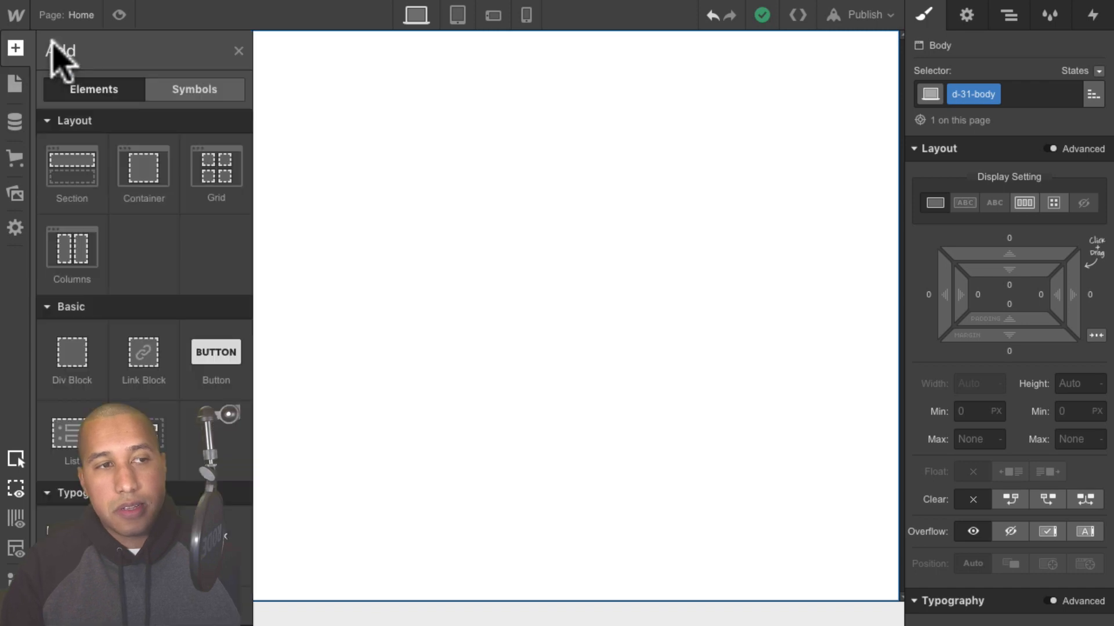
left_click(72, 168)
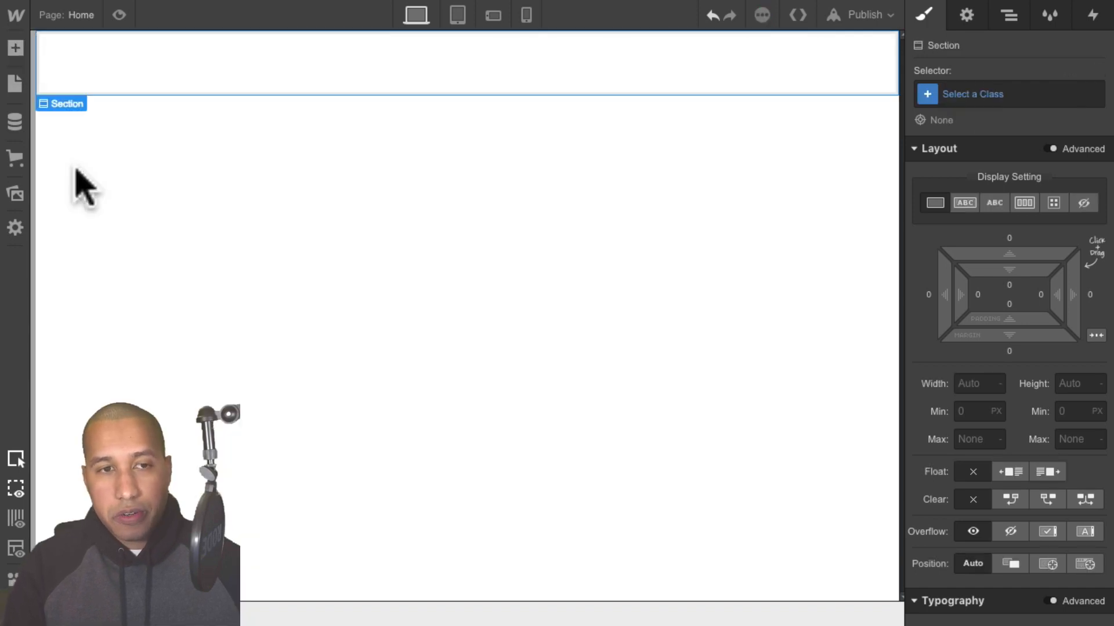
left_click(989, 94)
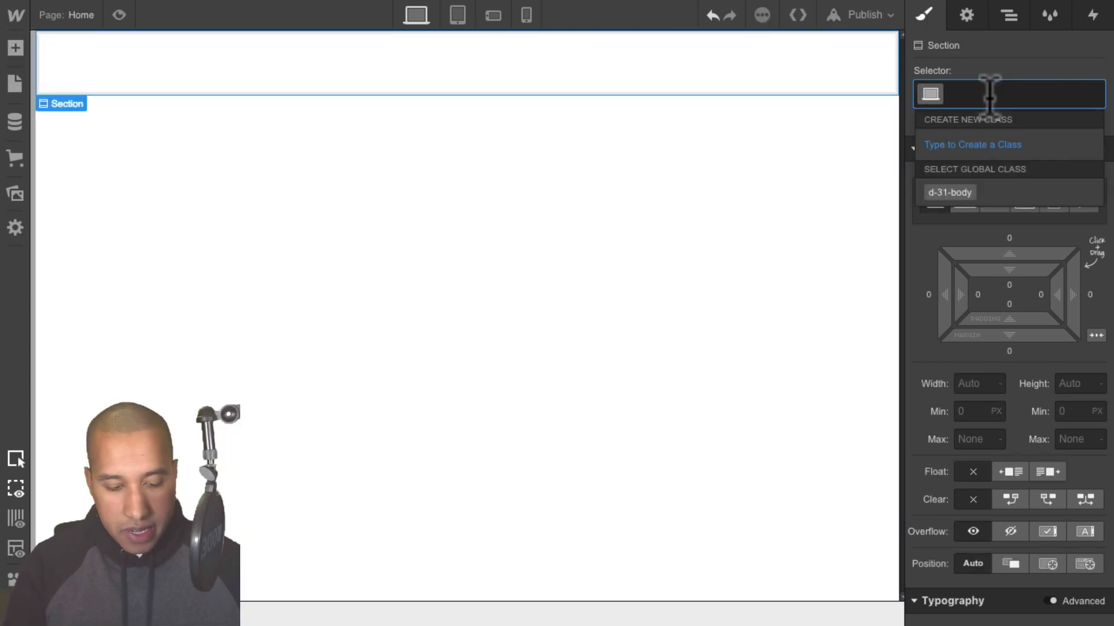
type("d-31-se")
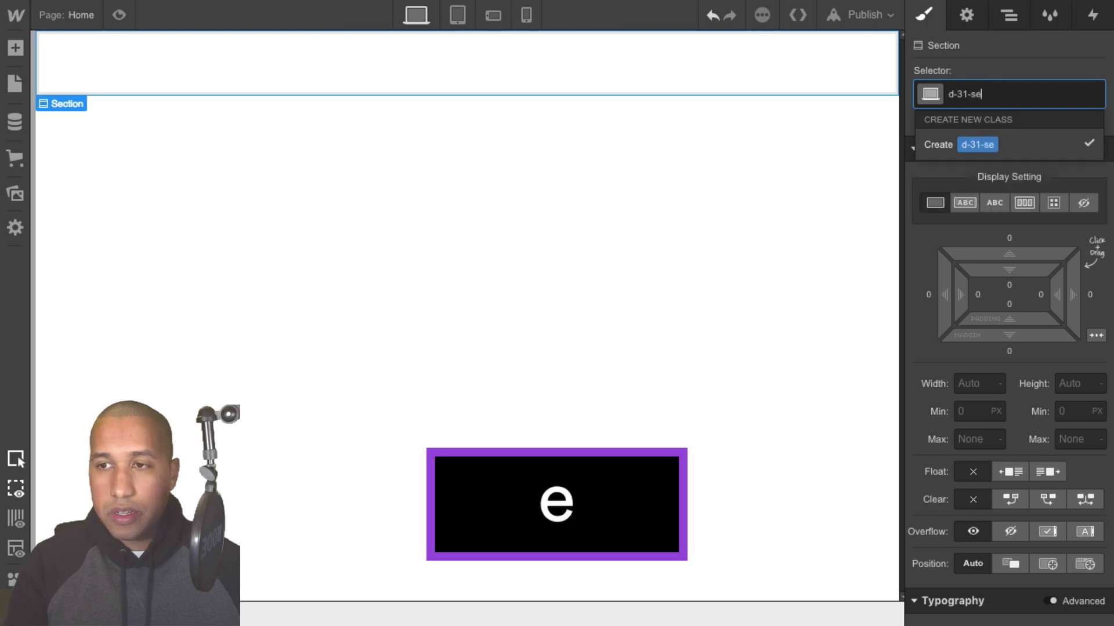
type("ction")
key("Return")
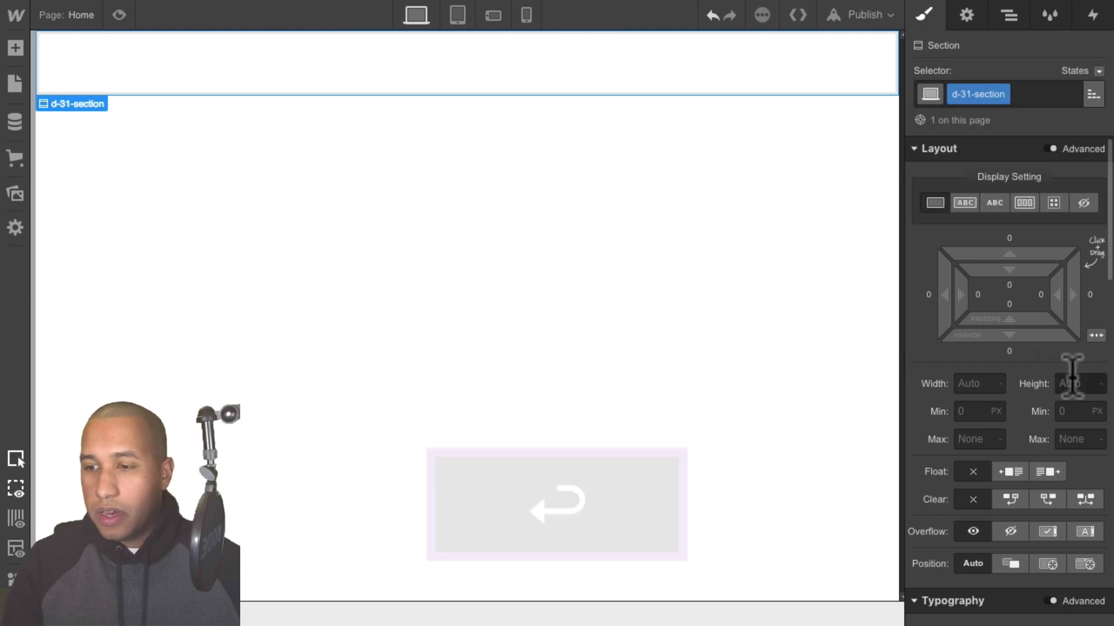
Set the section's height to 100vh and give it a horizontal flex layout with justify and align both centered
left_click(1076, 383)
type("100vh")
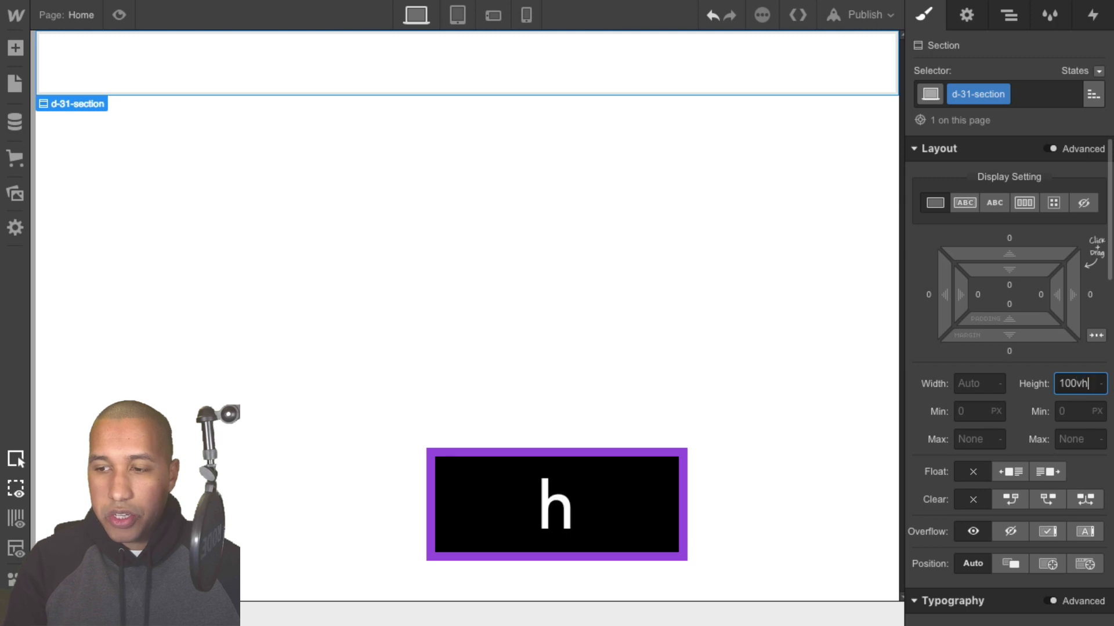
key("Return")
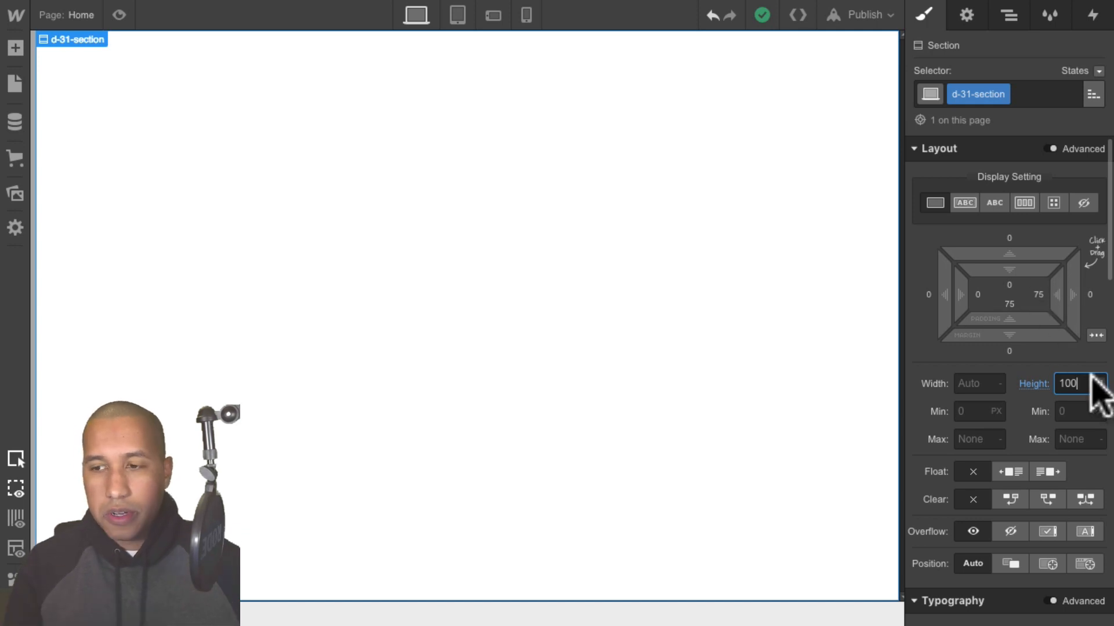
left_click(1023, 202)
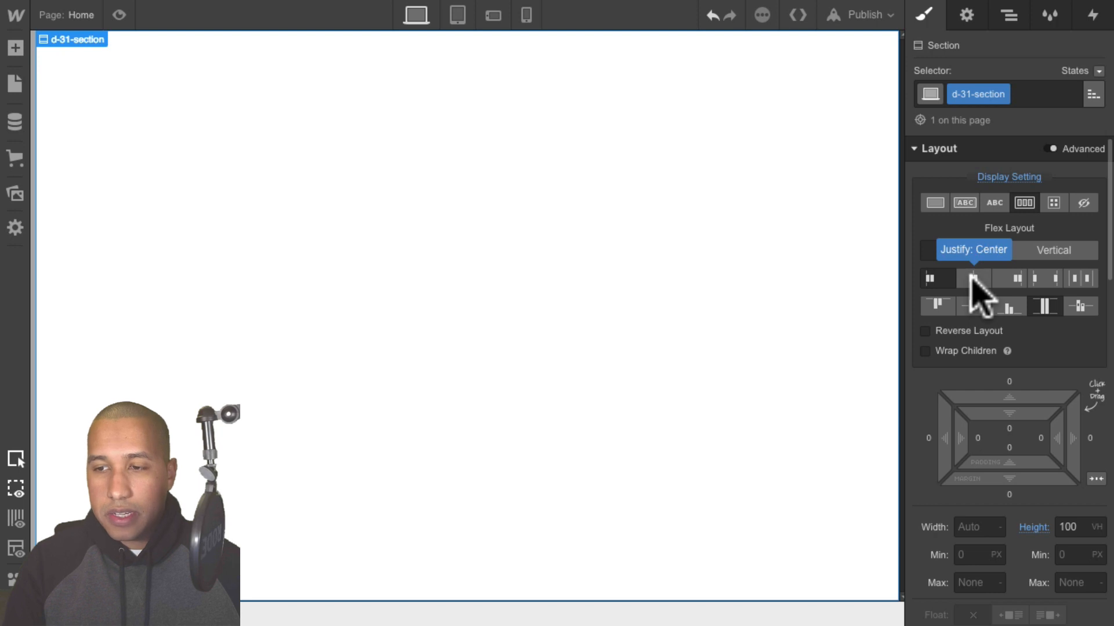
left_click(972, 278)
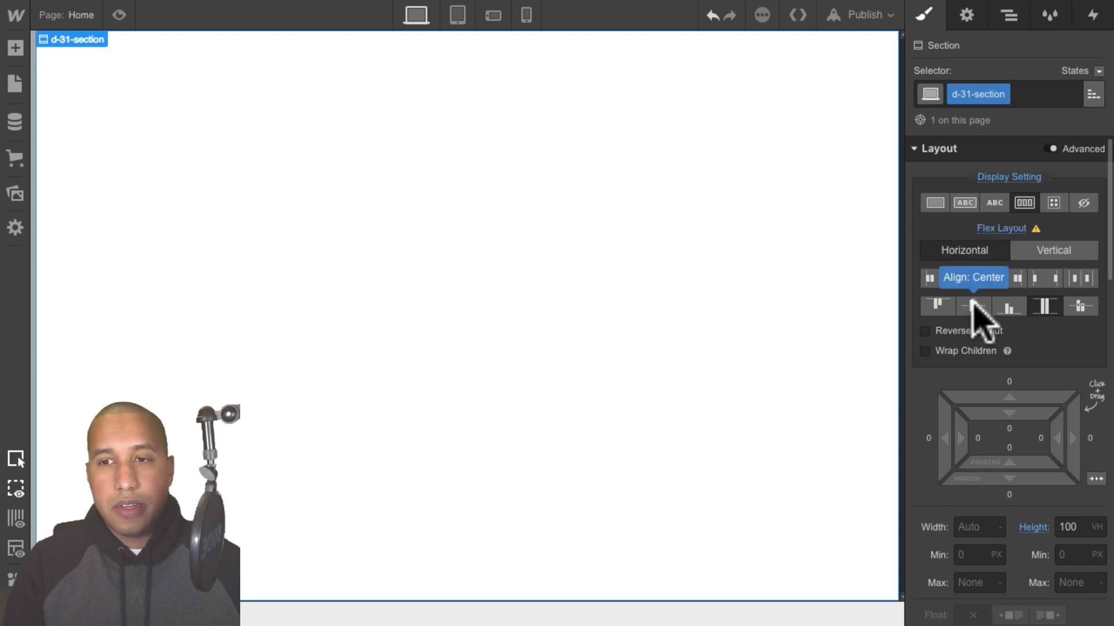
left_click(973, 304)
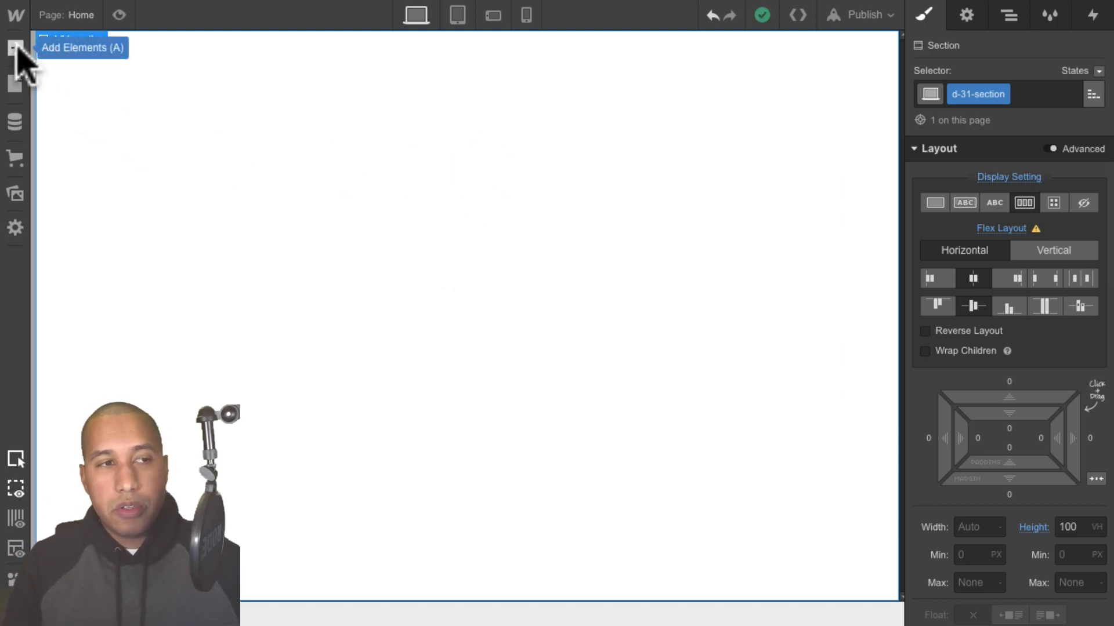
Add a div block inside the section and give it the class d-31-card-wrapper
left_click(15, 49)
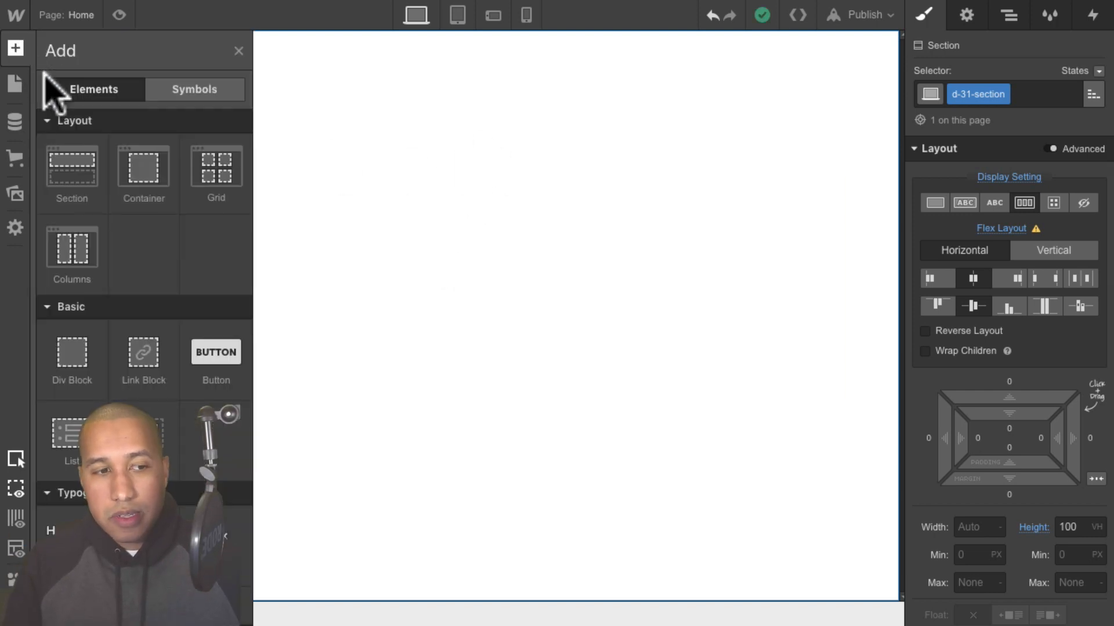
left_click(80, 353)
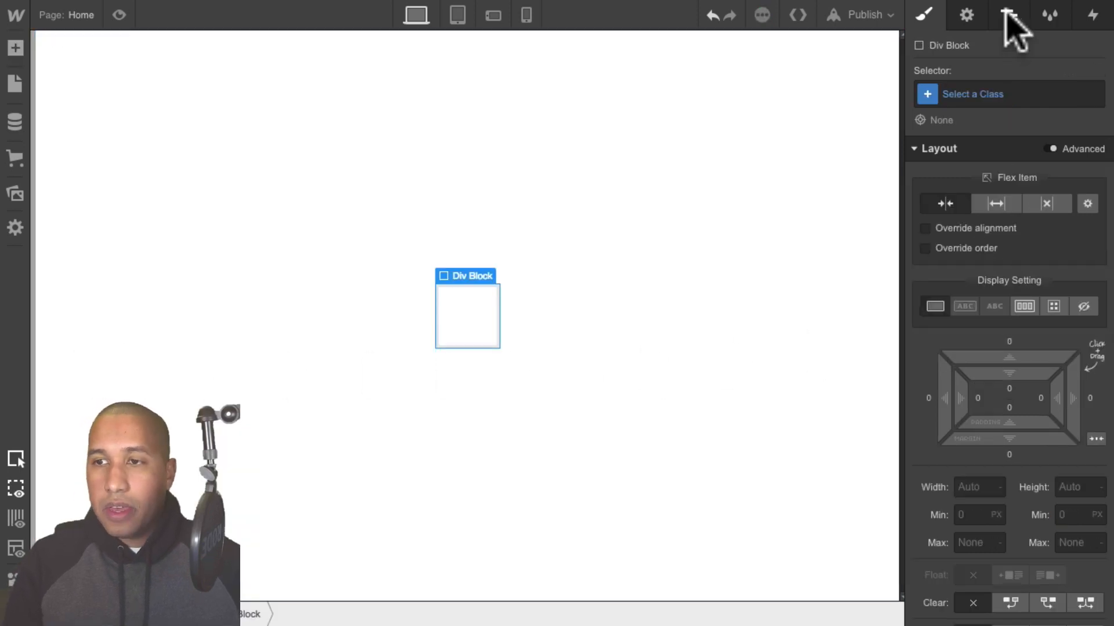
left_click(988, 96)
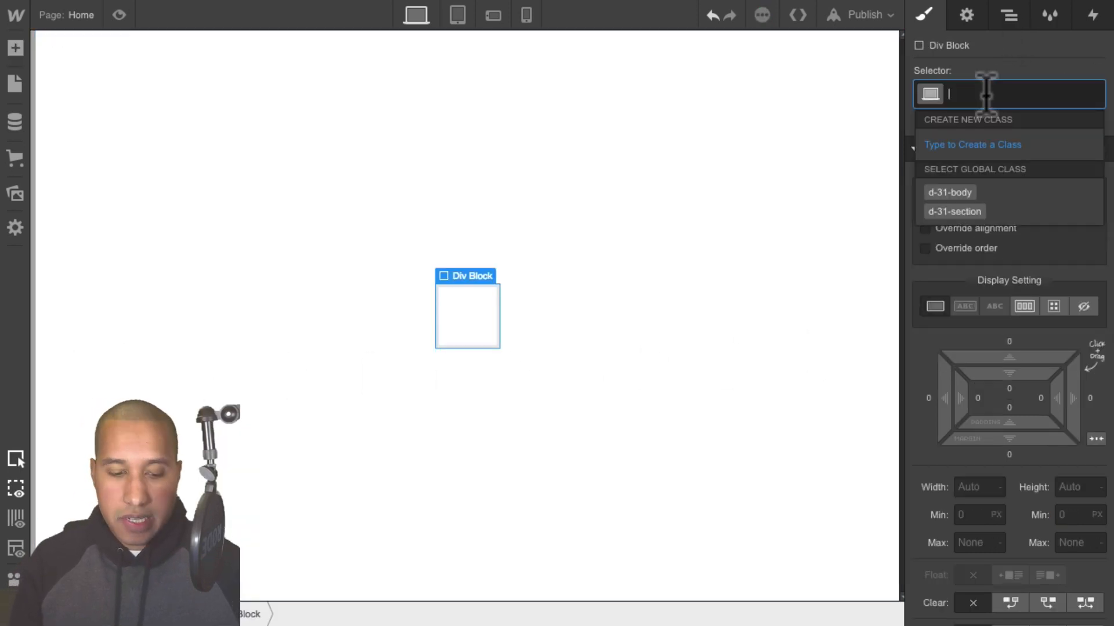
type("d-31-")
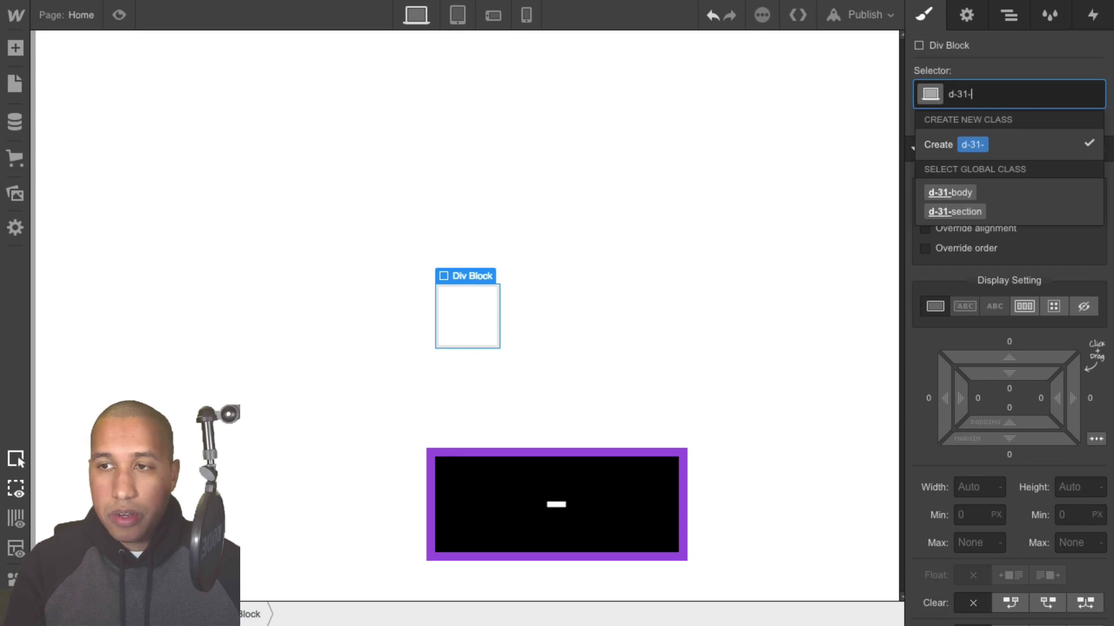
type("card-wrapper")
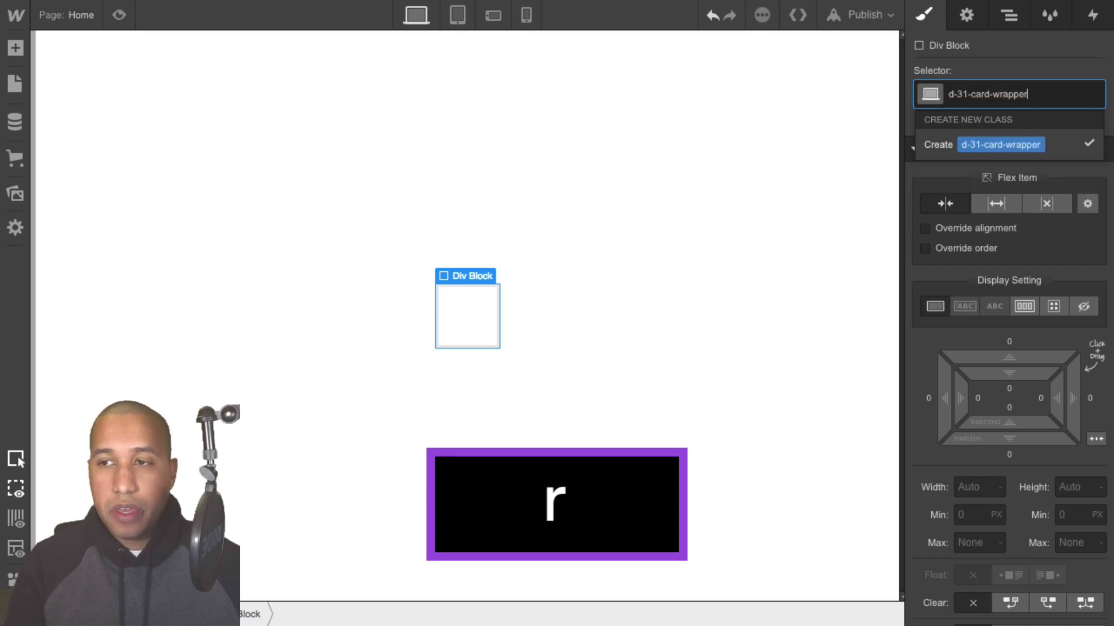
key("Return")
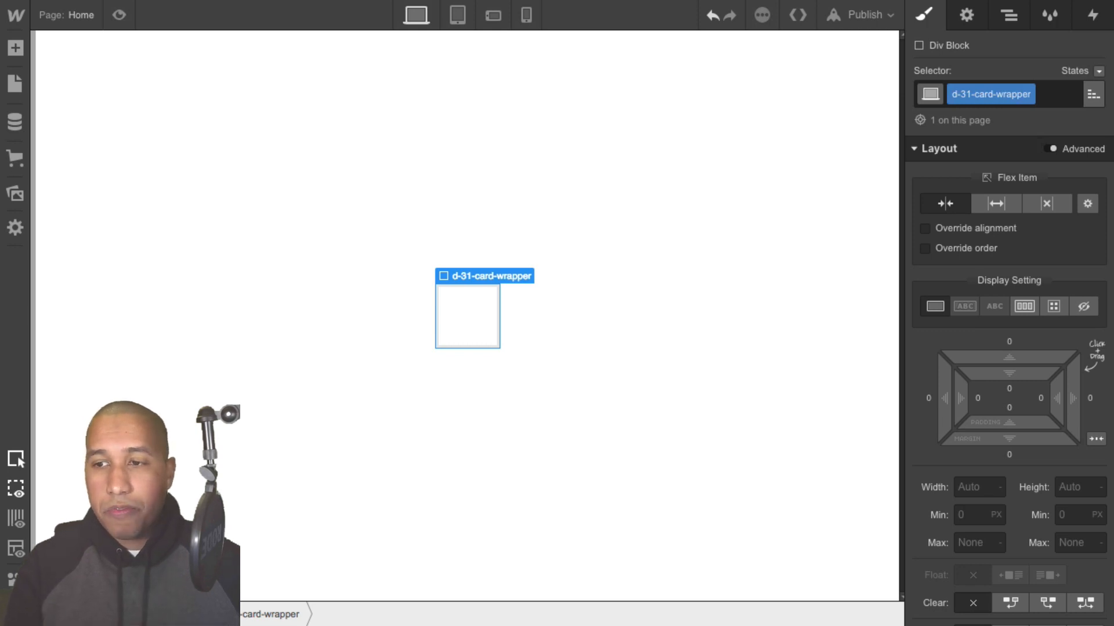
Set the card wrapper's children perspective to 1000 px
scroll(1064, 266, "down", 8)
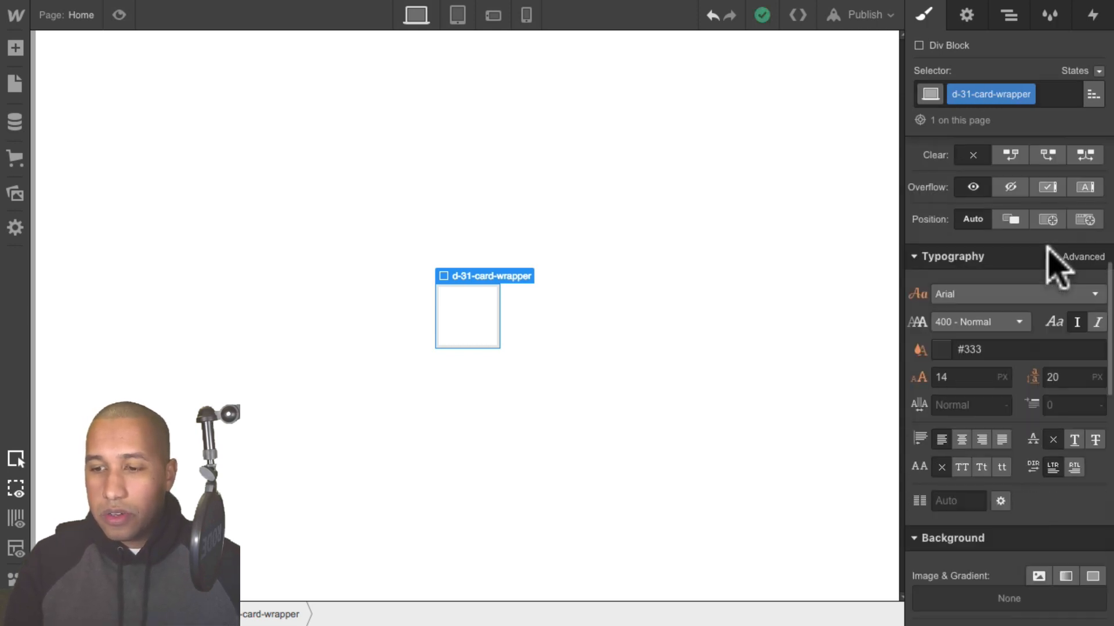
scroll(1053, 255, "down", 15)
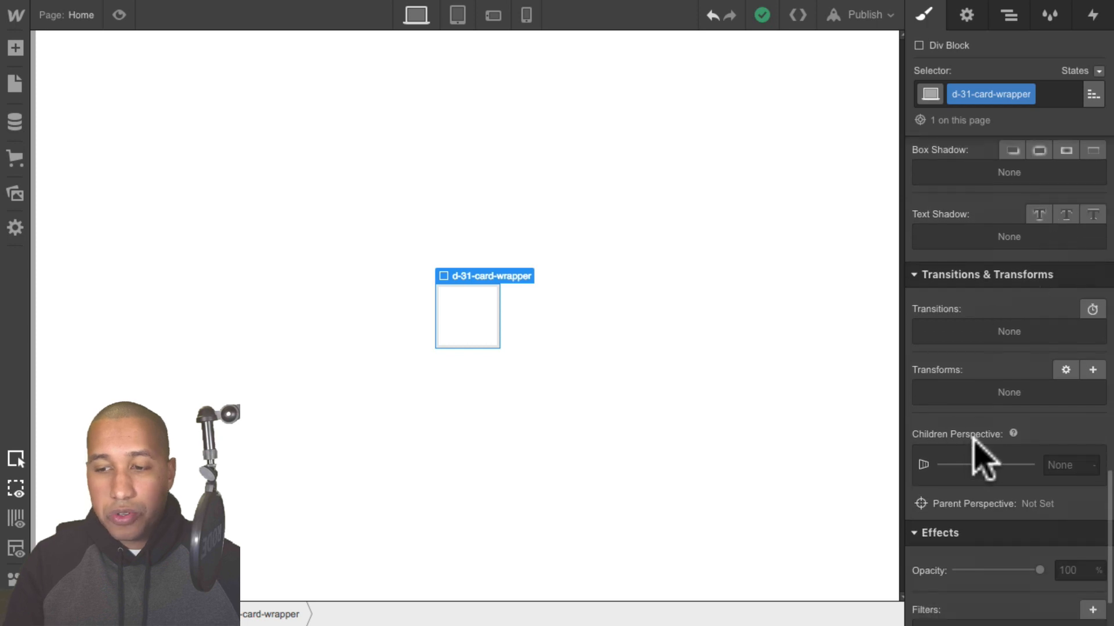
mouse_move(1013, 433)
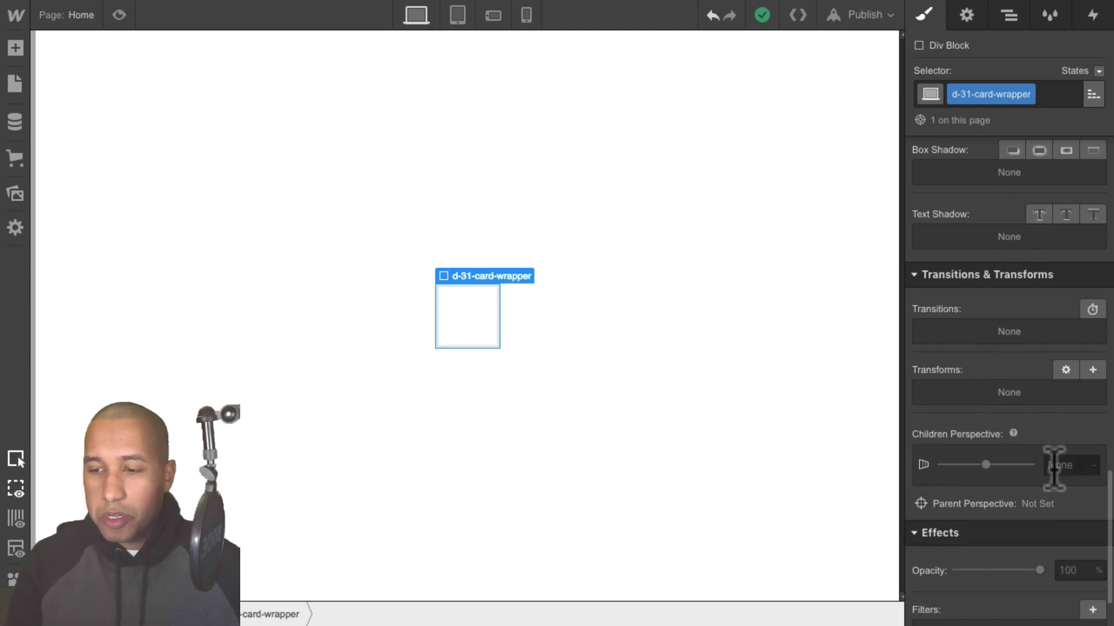
left_click(1055, 466)
type("1000")
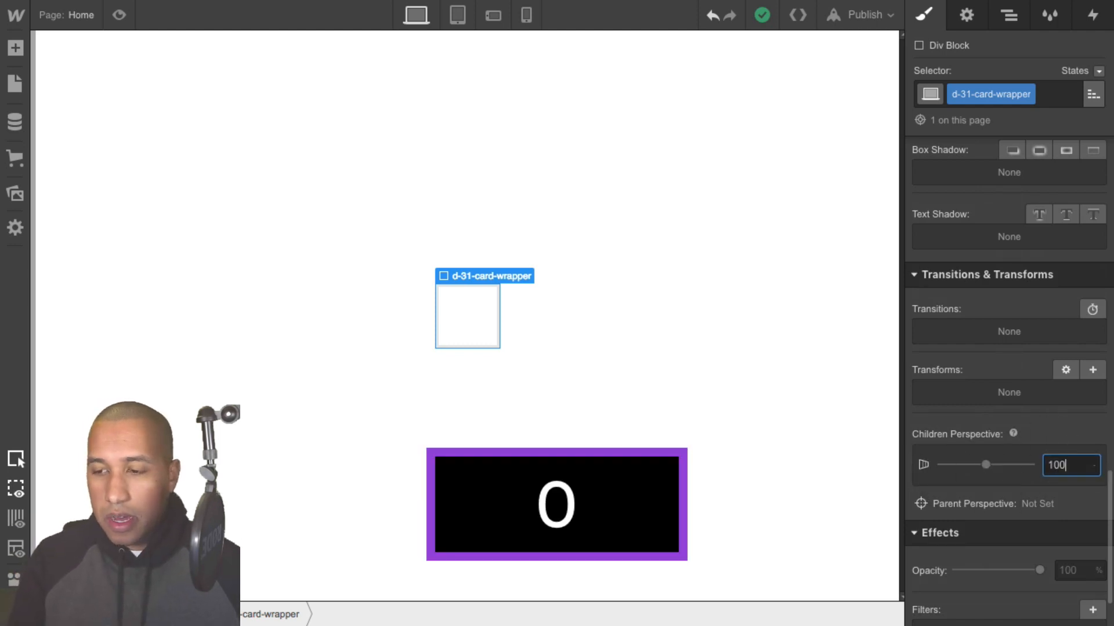
key("Return")
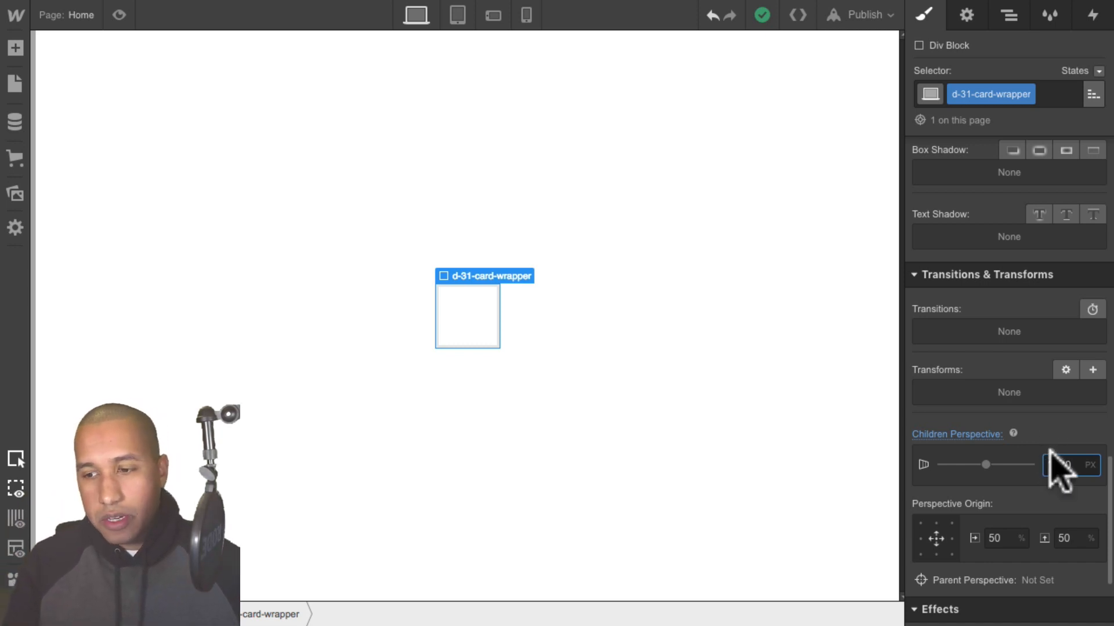
Try a children perspective of 3000 px on the card wrapper and return it to 1000 px
left_click_drag(984, 467, 1039, 461)
type("3000")
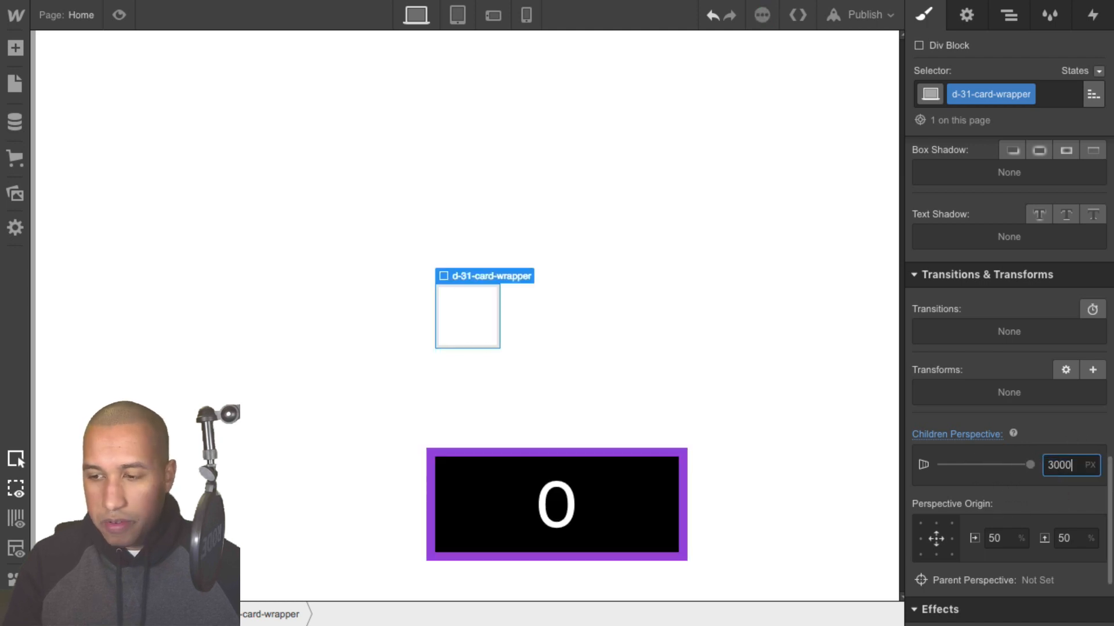
key("Return")
type("1000")
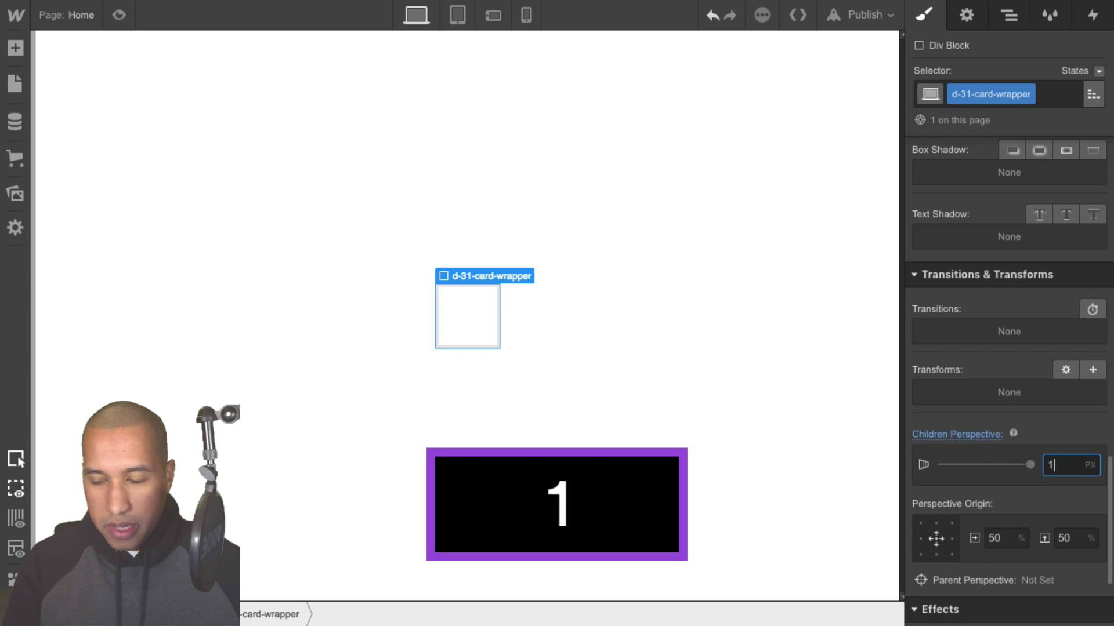
key("Return")
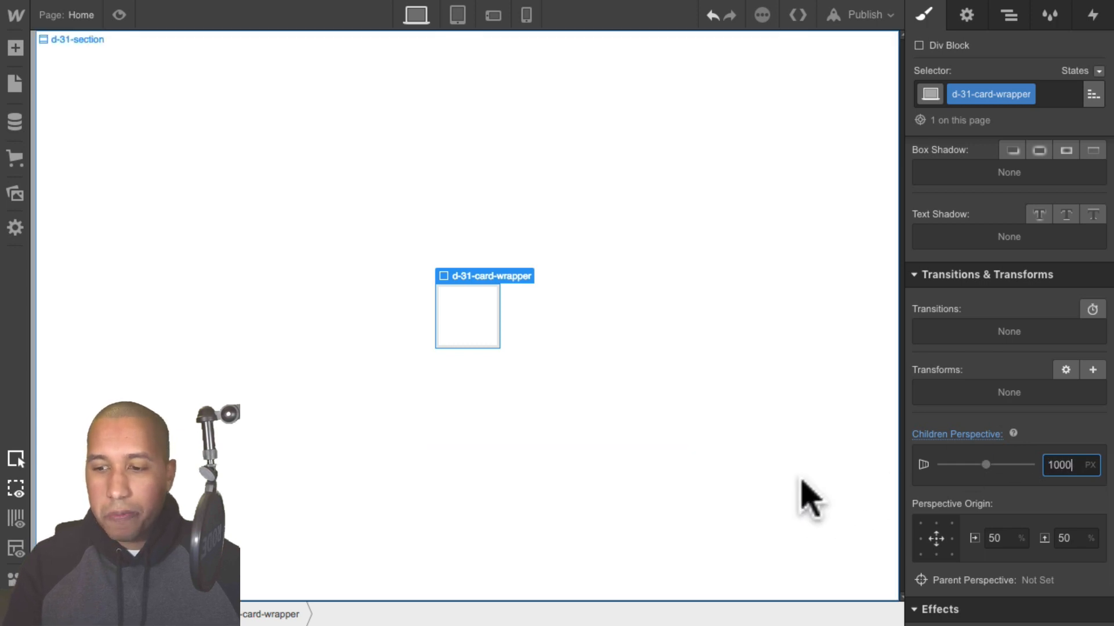
Add a div block inside the card wrapper and give it the class d-31-card
scroll(1055, 324, "up", 15)
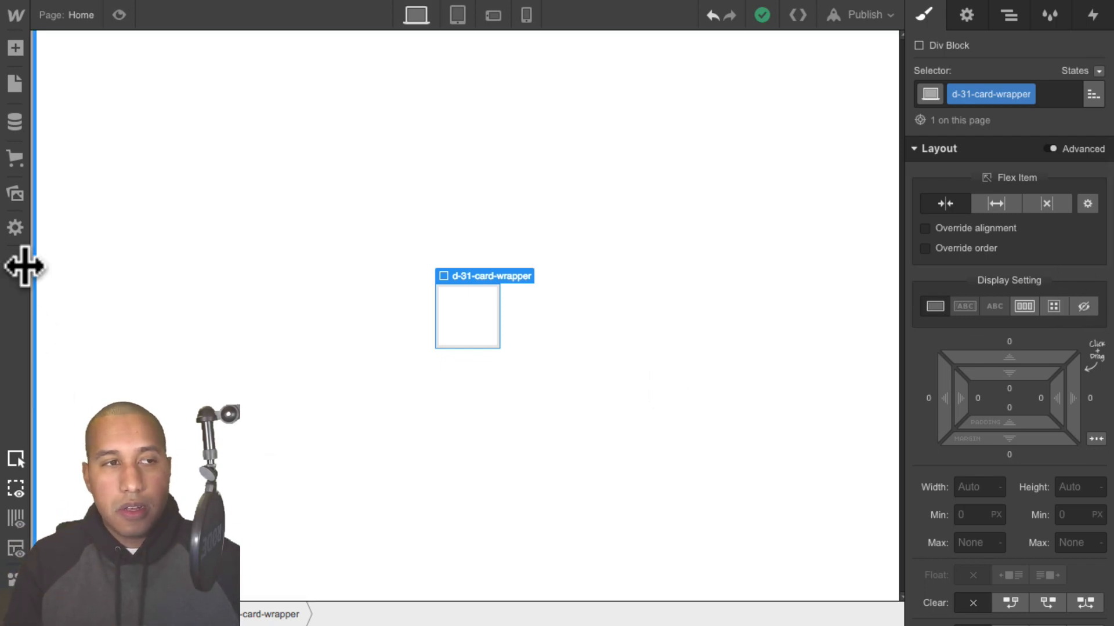
left_click(15, 48)
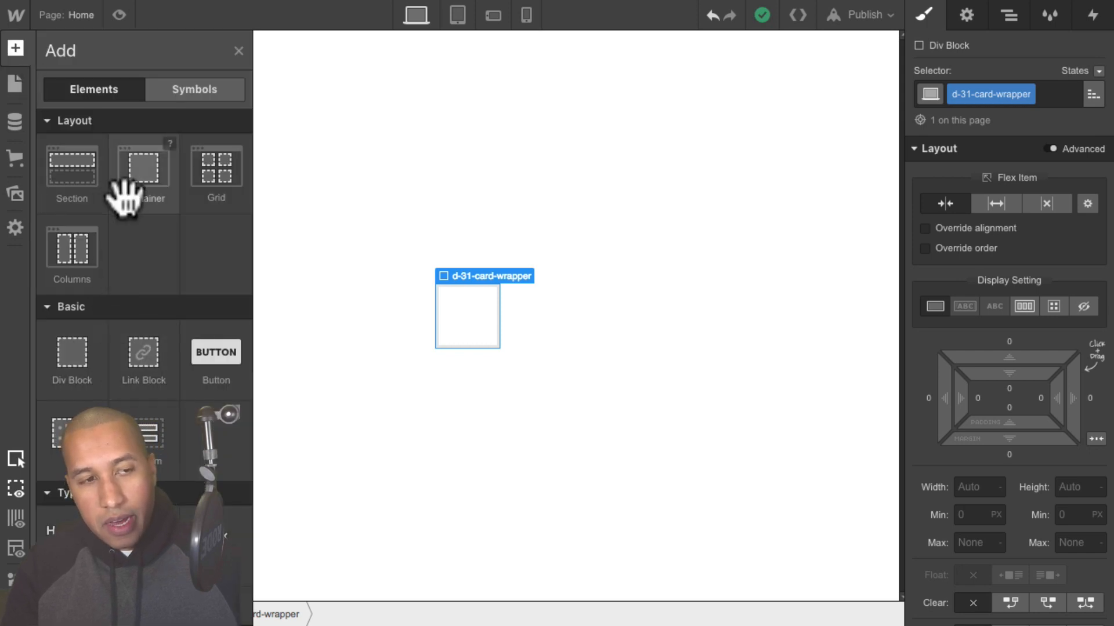
left_click(75, 357)
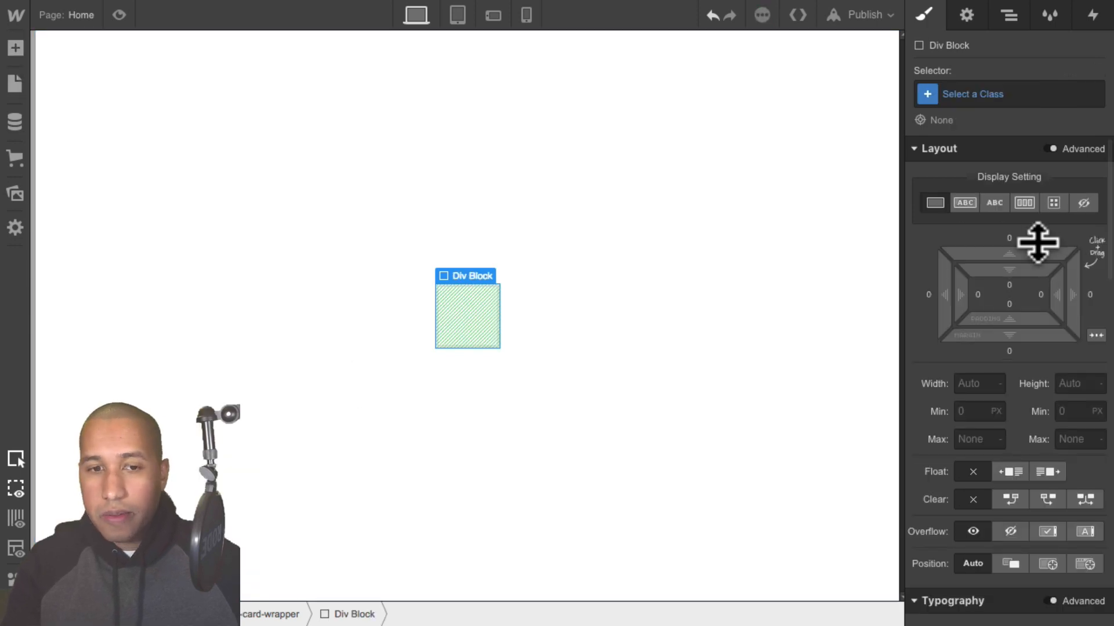
left_click(999, 93)
type("d")
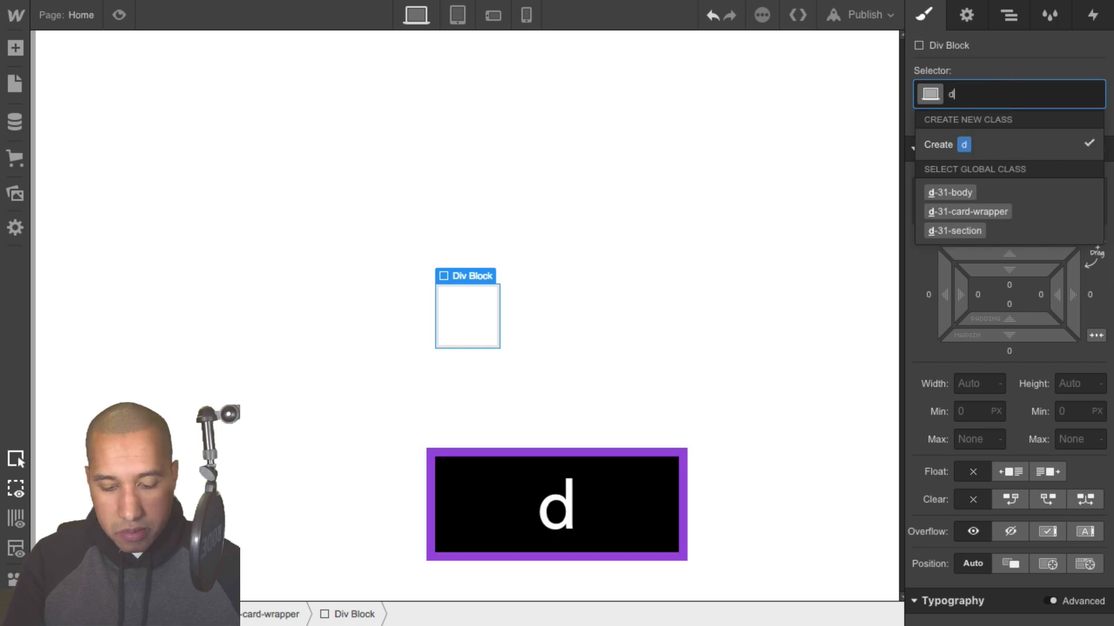
type("-31-card")
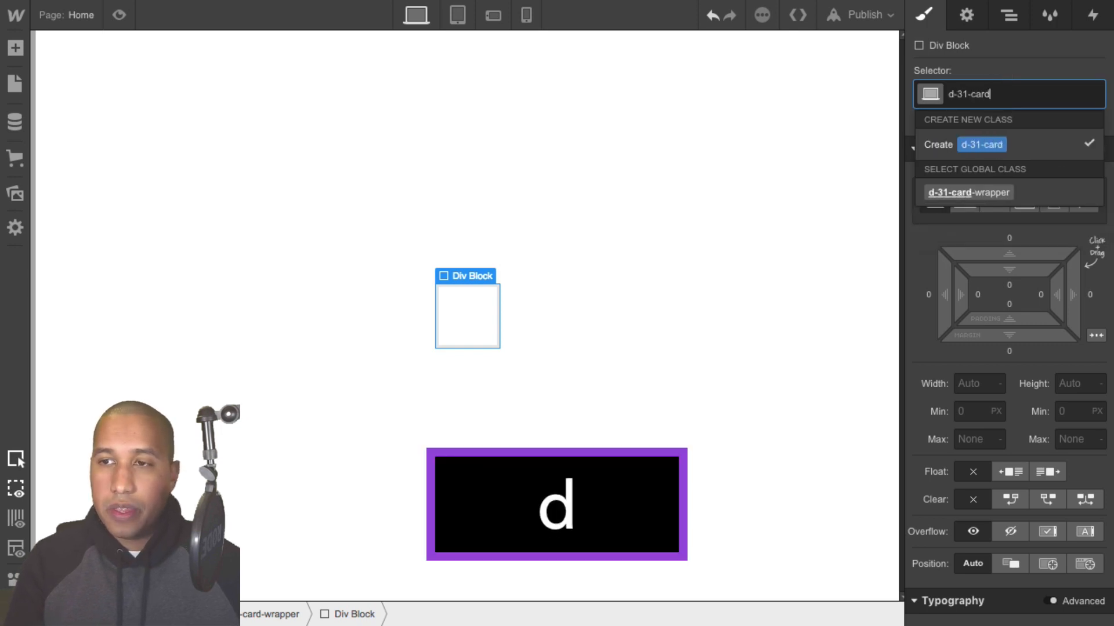
key("Return")
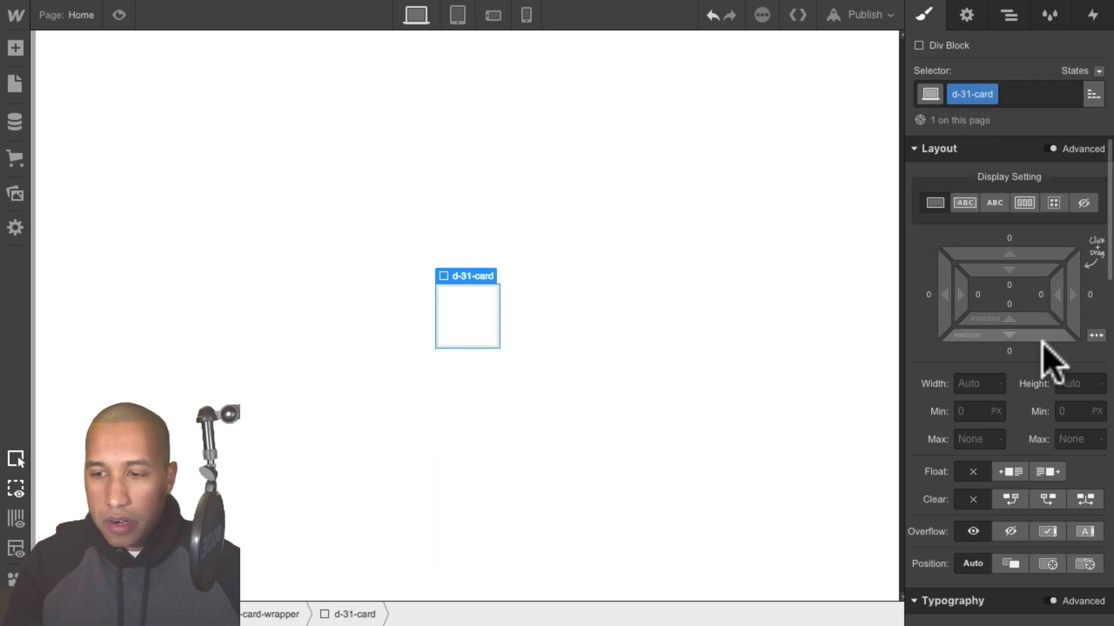
Set the card's width to 300 px and its height to 400 px
left_click(981, 384)
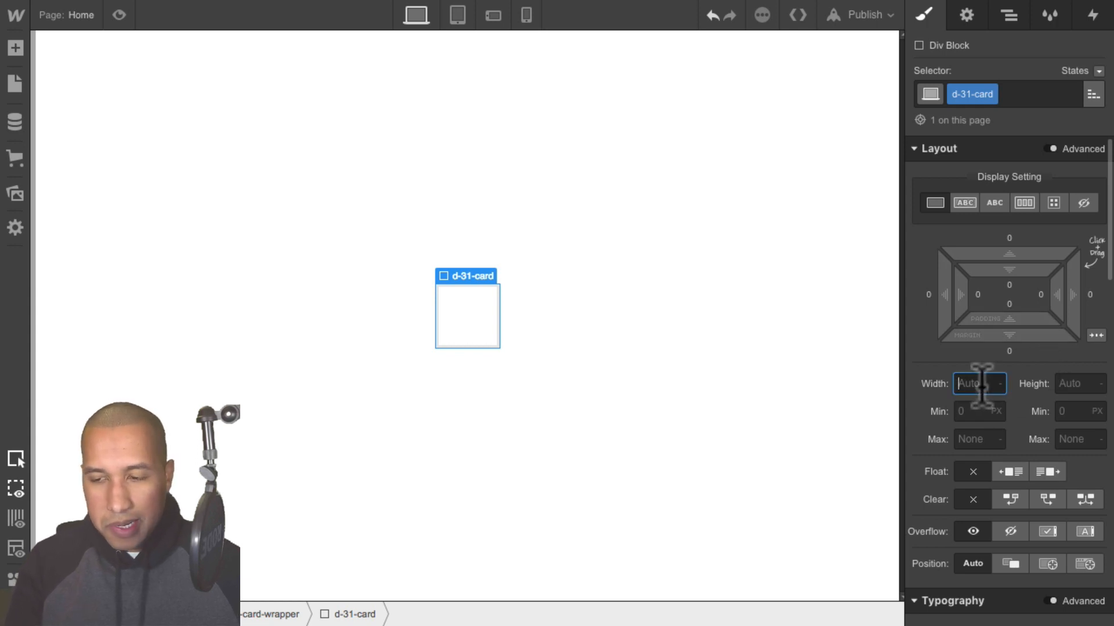
type("3")
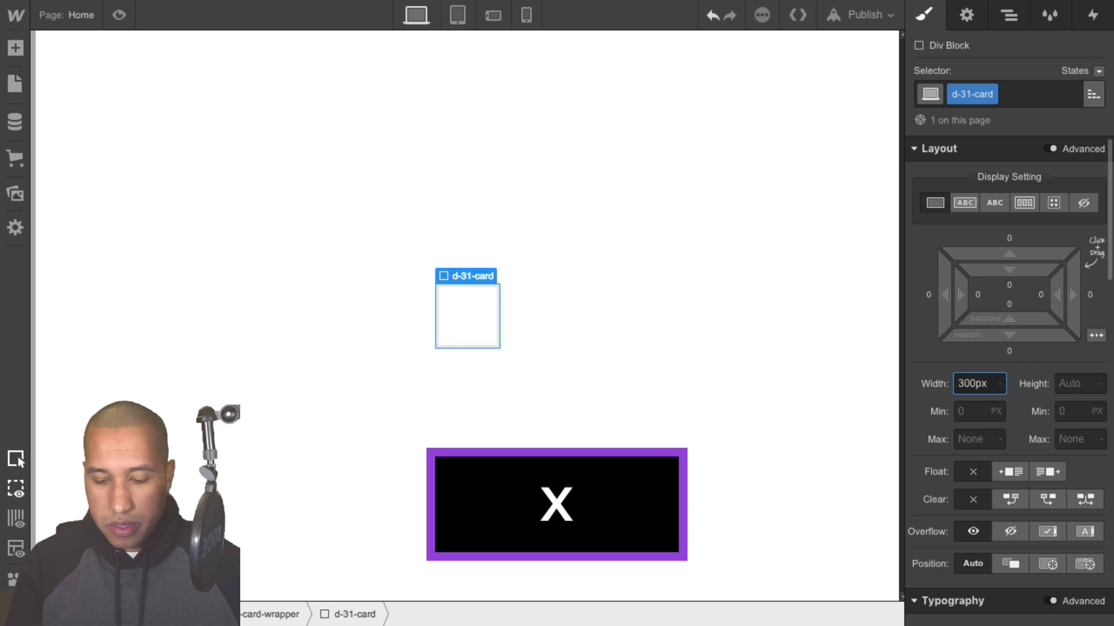
type("00px")
key("Return")
left_click(1074, 383)
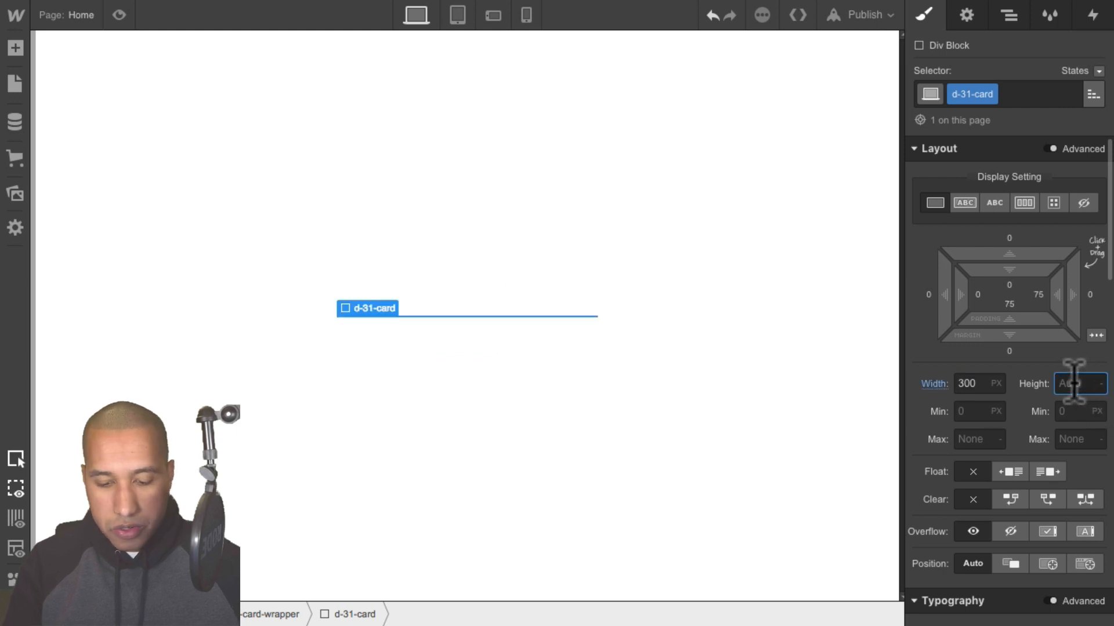
type("400")
key("Return")
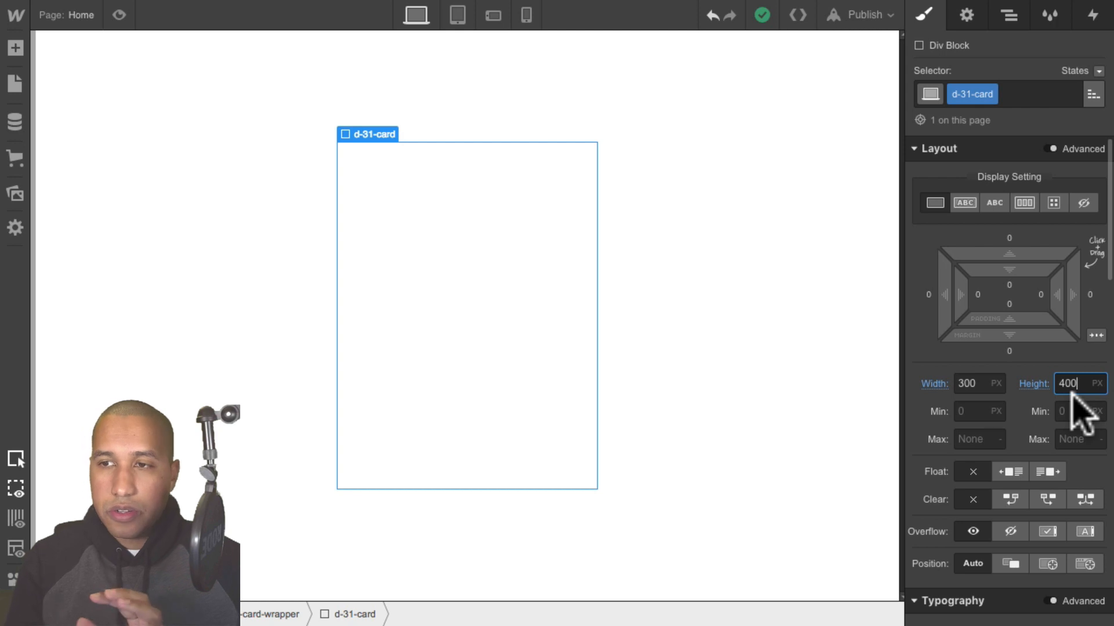
Set the card's position to Relative
scroll(1041, 372, "down", 3)
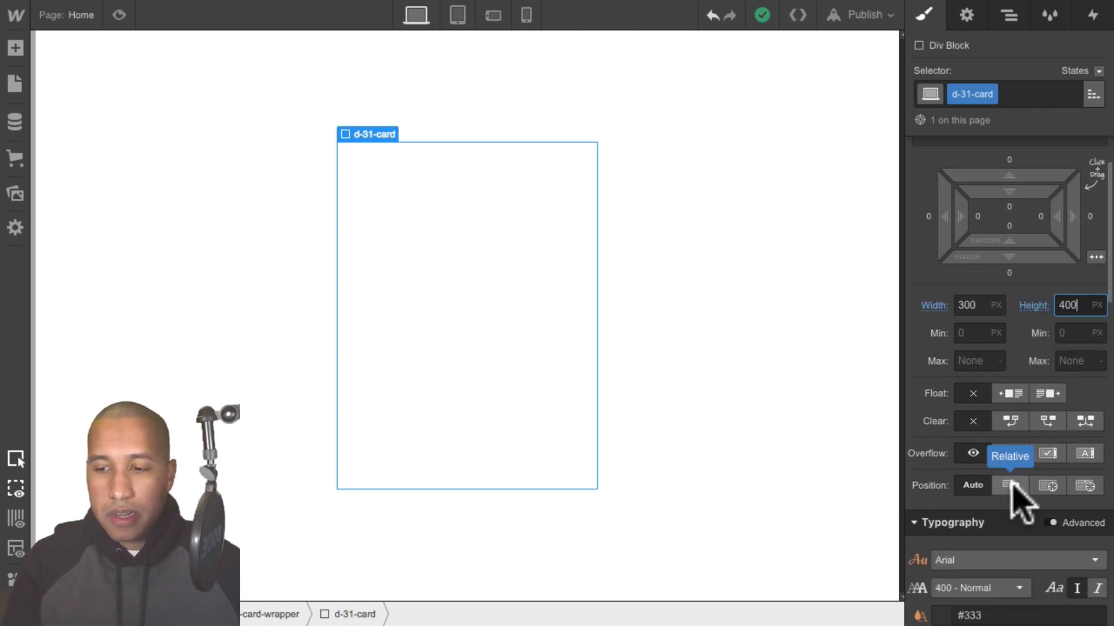
left_click(1010, 486)
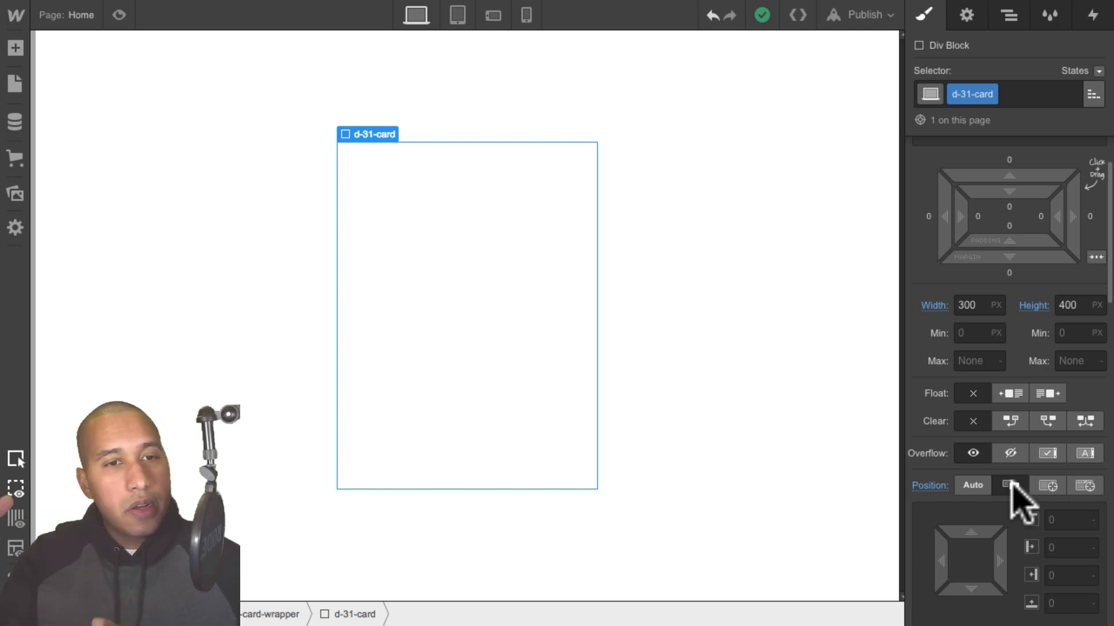
scroll(1034, 427, "down", 1)
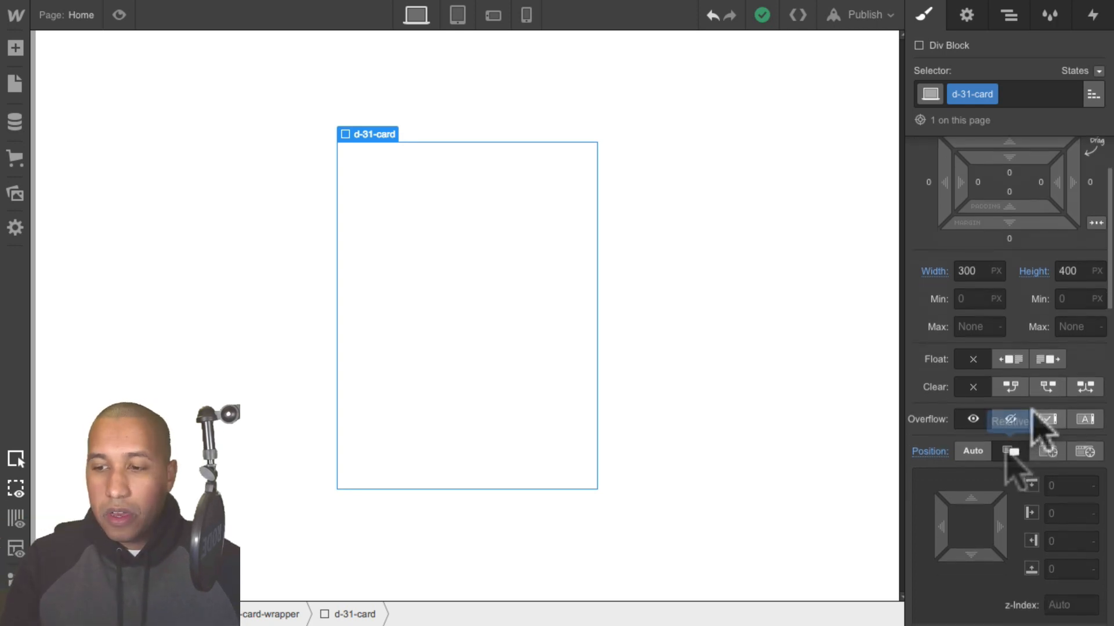
scroll(1032, 470, "up", 1)
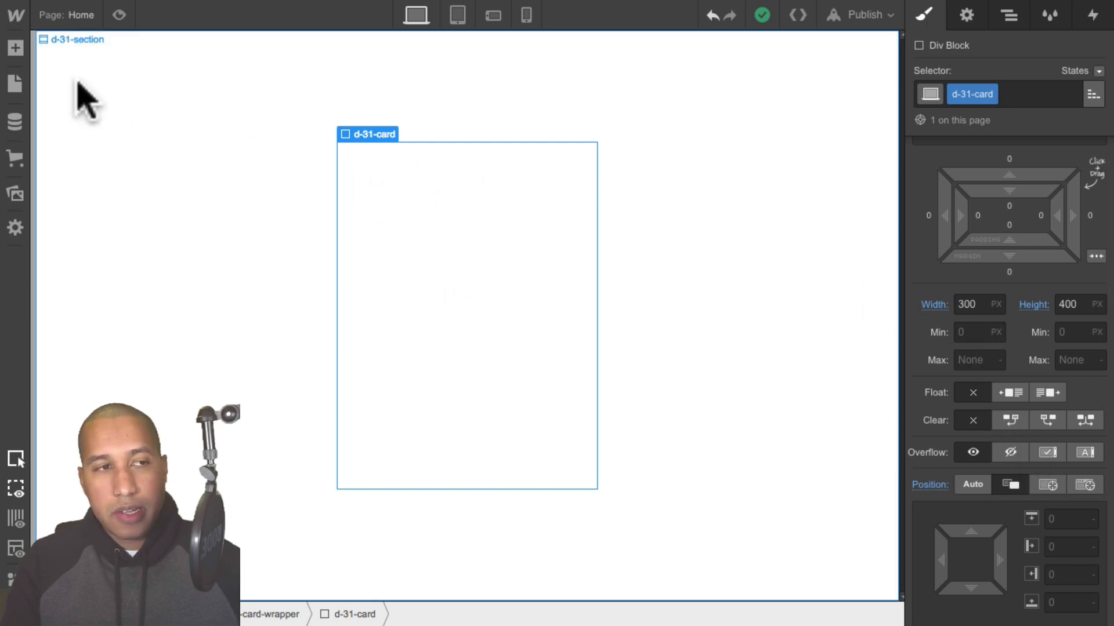
Add a div block inside the card and give it the class d-31-card-front
left_click(15, 47)
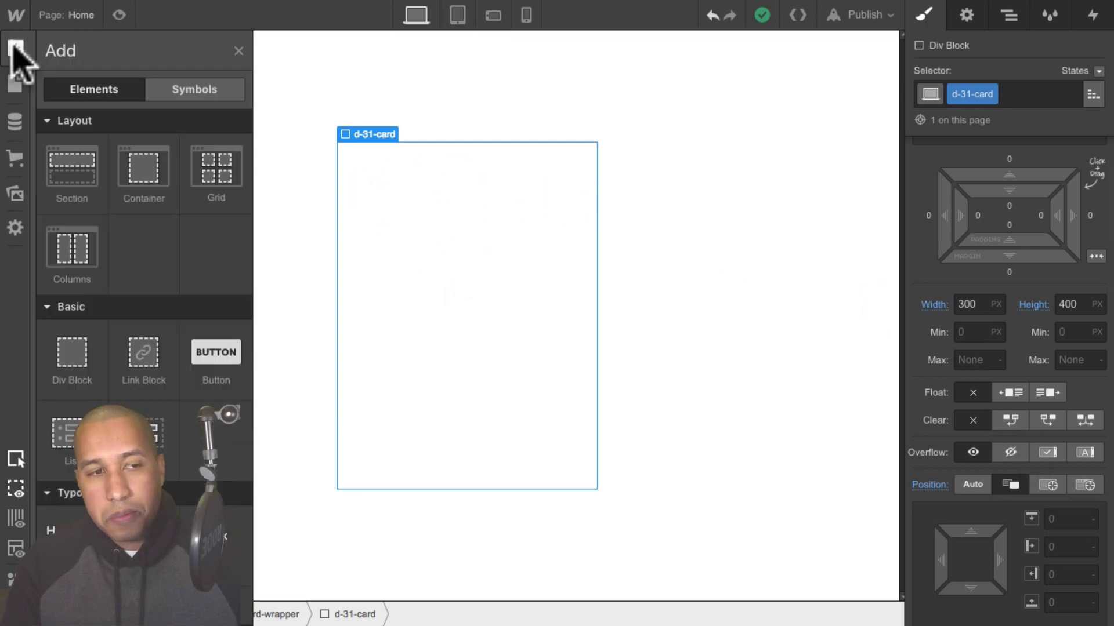
left_click(72, 360)
left_click(968, 94)
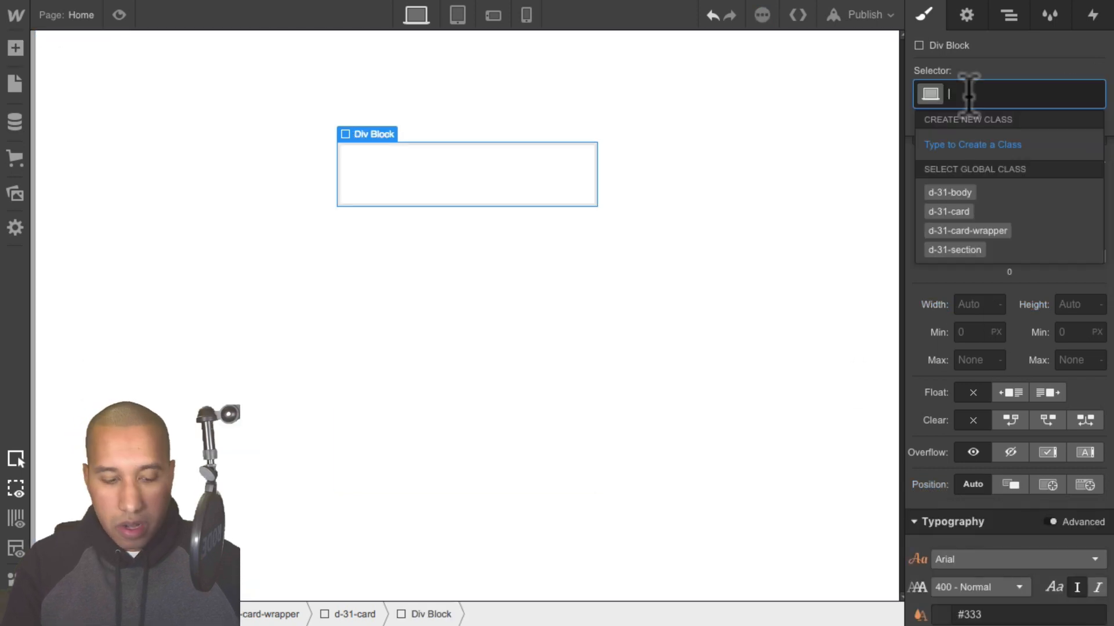
type("d-31-")
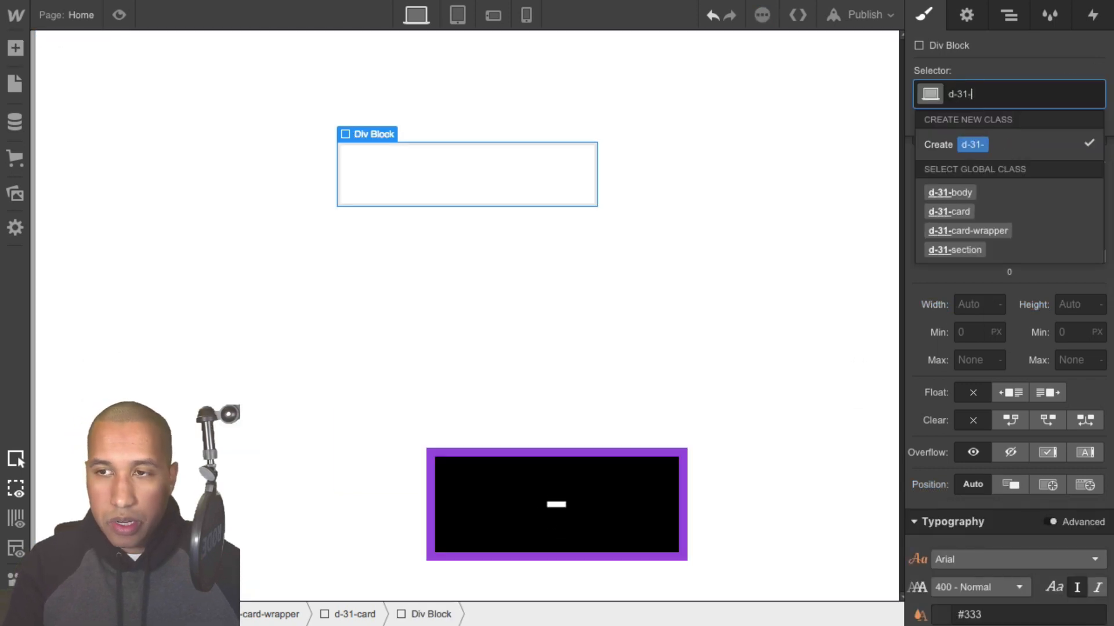
type("card-front")
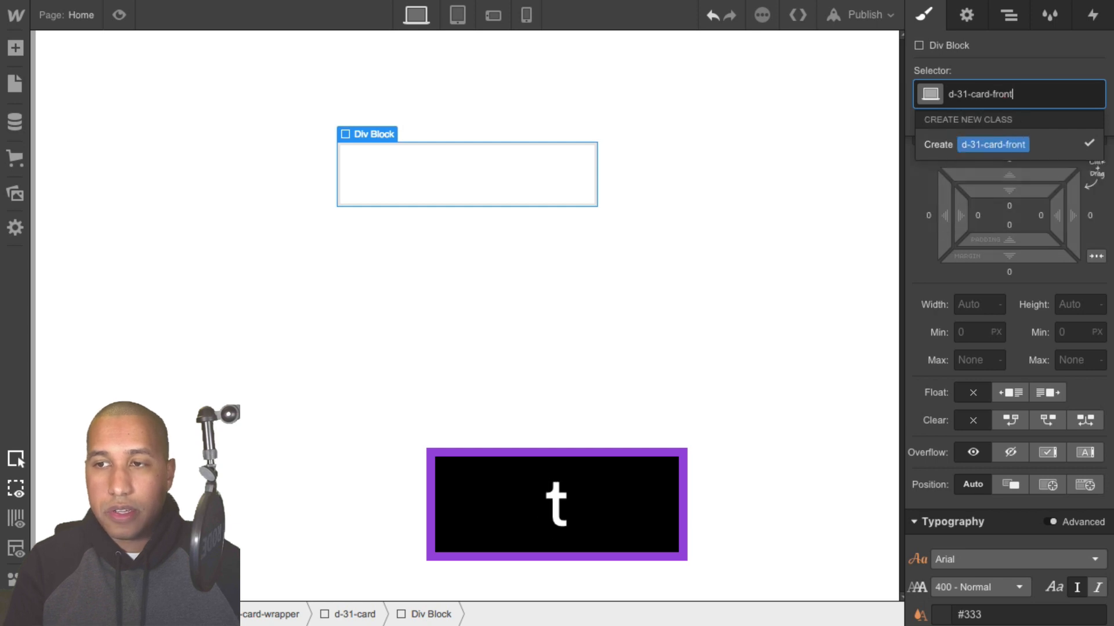
key("Return")
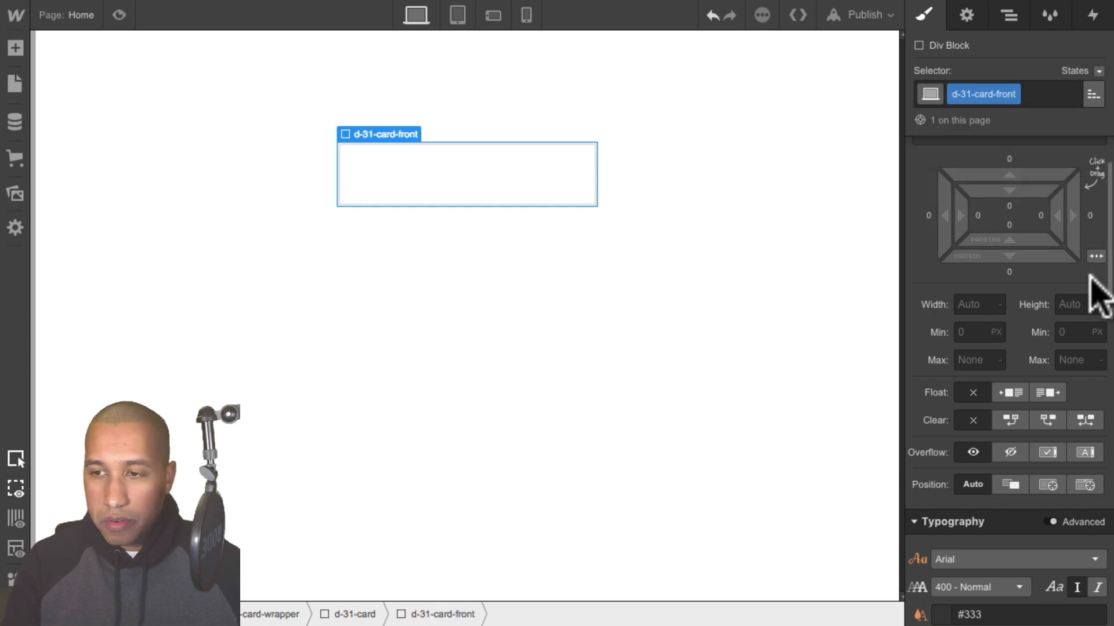
Position the card front absolutely to cover the full card, and fill its background with the Blue Violet swatch, #932bdd
left_click(1047, 483)
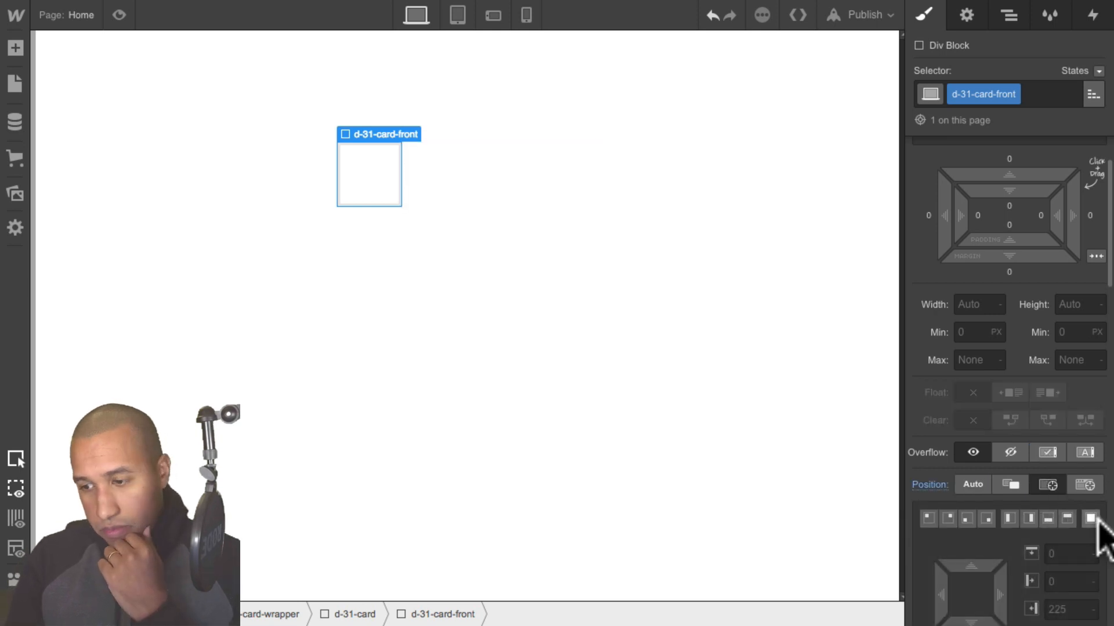
left_click(1092, 518)
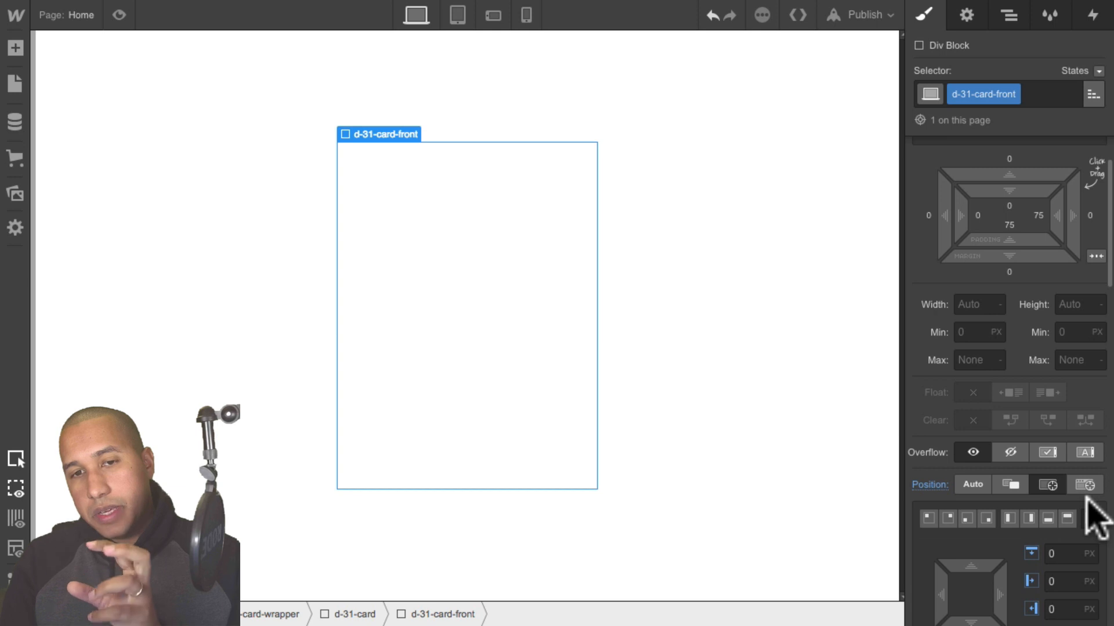
scroll(1052, 297, "down", 3)
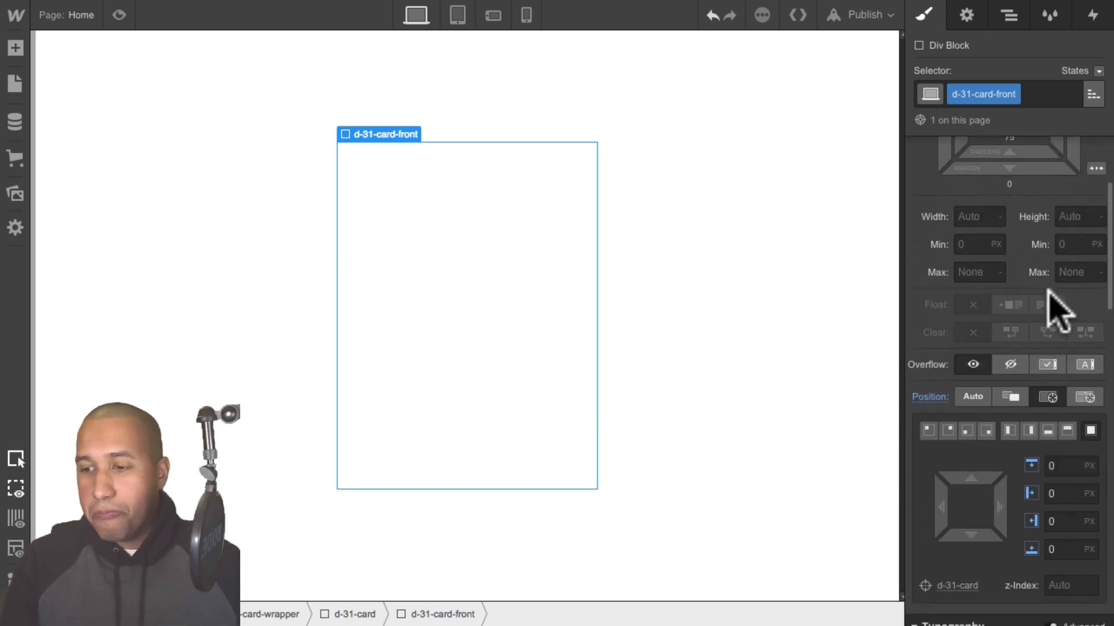
scroll(1047, 289, "down", 10)
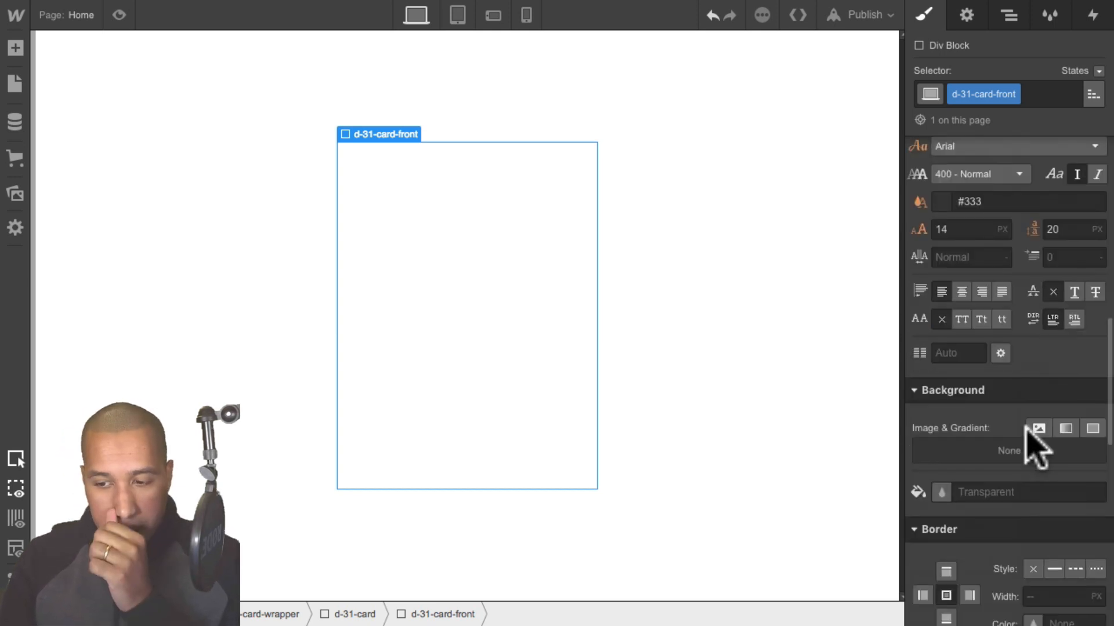
left_click(941, 492)
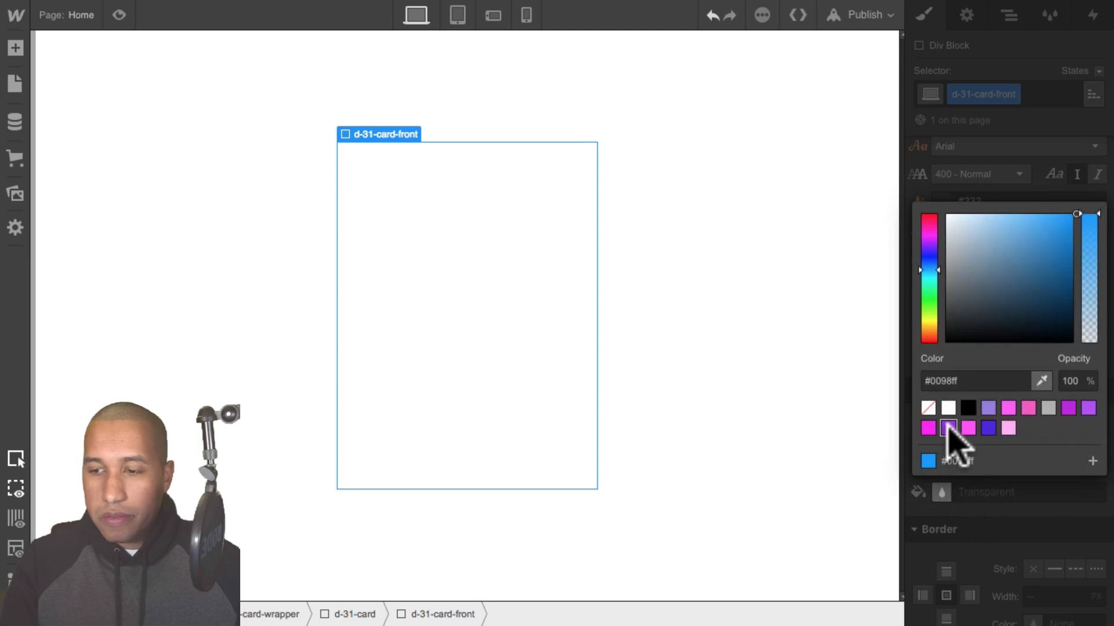
left_click(949, 428)
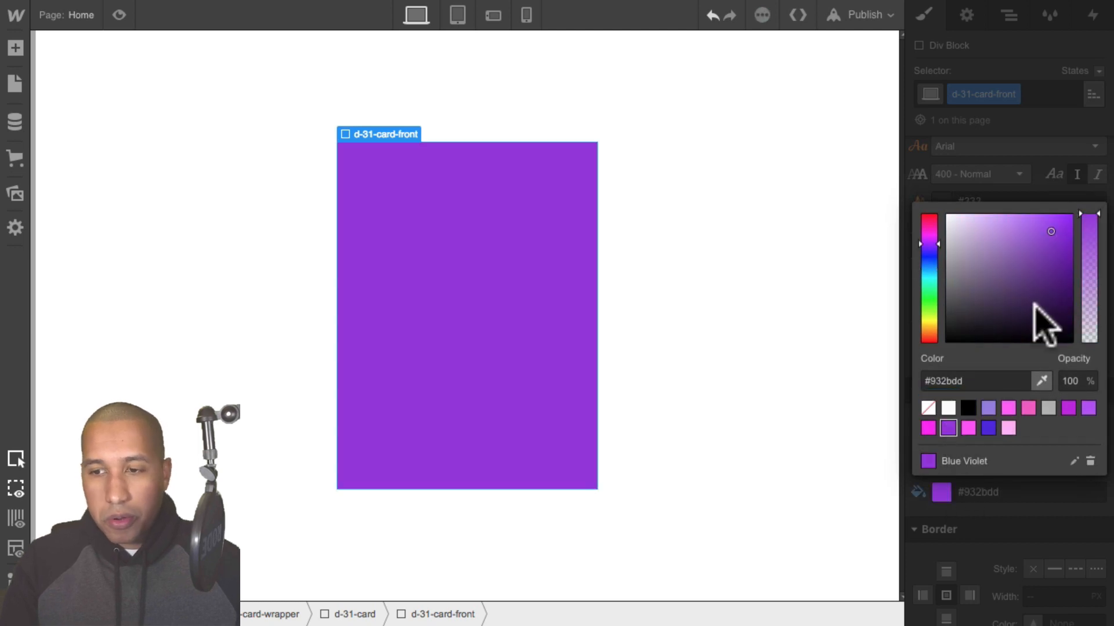
Round all corners of the card front with a 10 px border radius and deselect it to check the result
scroll(1008, 429, "down", 5)
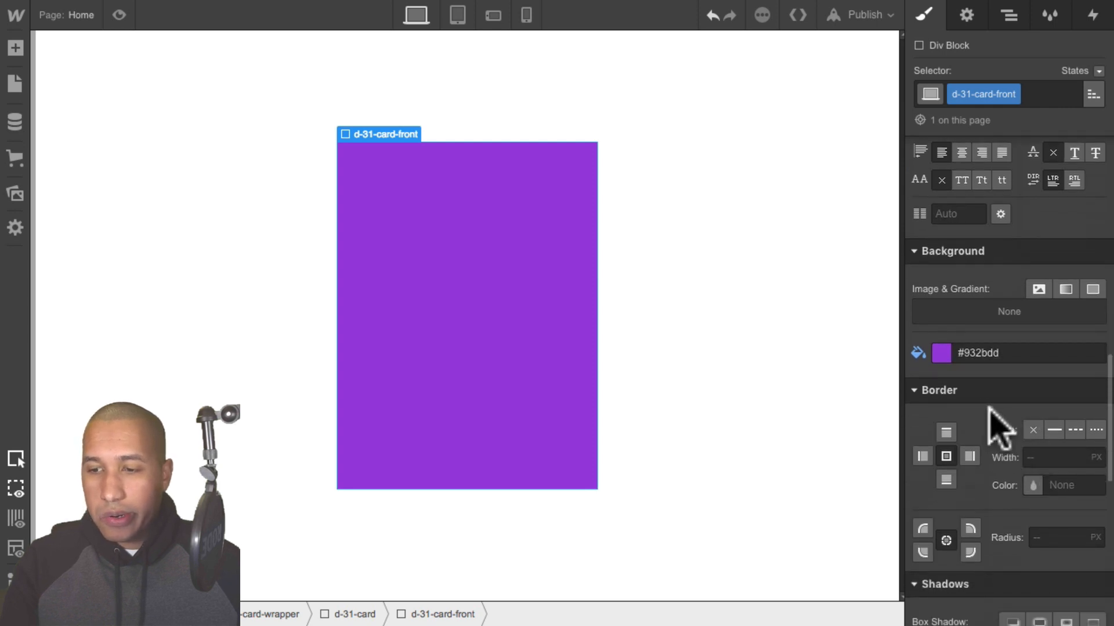
scroll(1041, 488, "down", 2)
left_click(1041, 469)
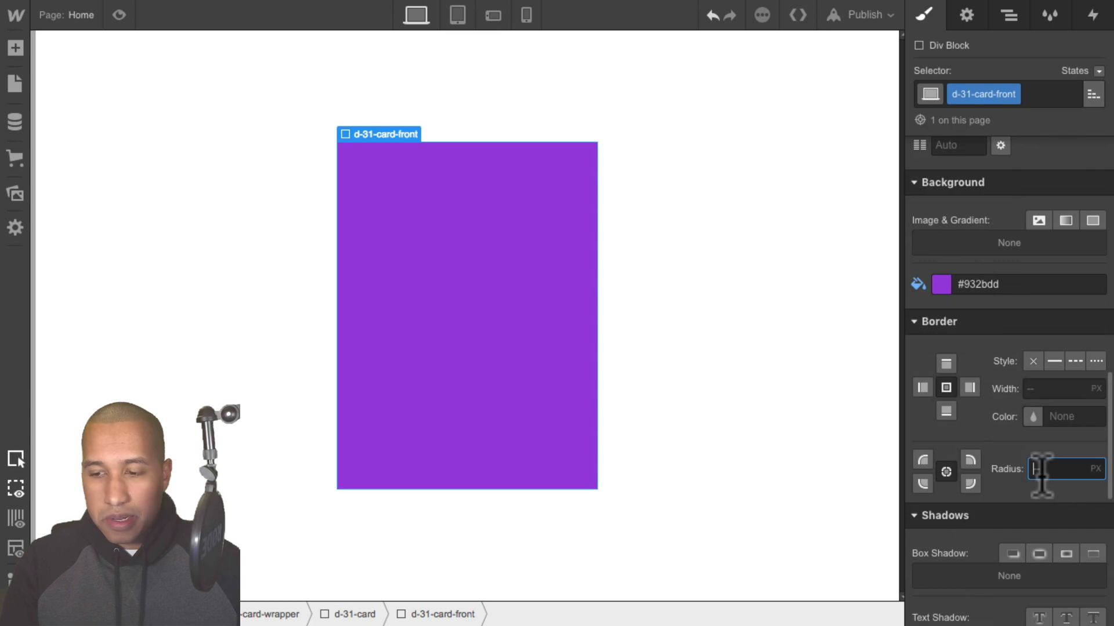
type("10")
key("Return")
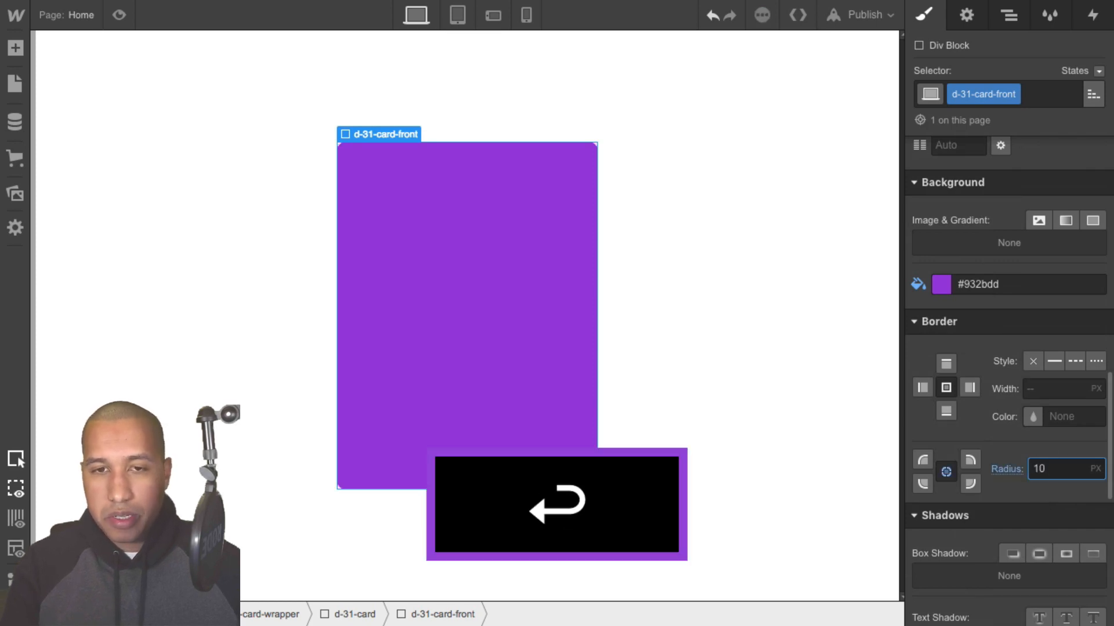
left_click(647, 327)
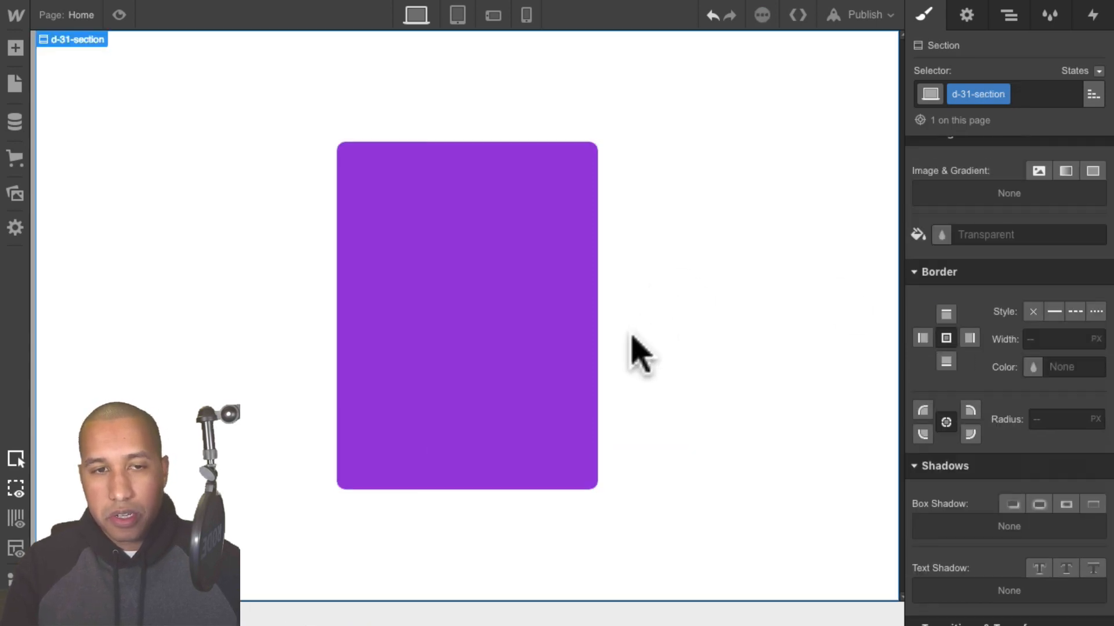
Set the card front's display to a horizontal flex layout with its children centered on both axes
left_click(572, 313)
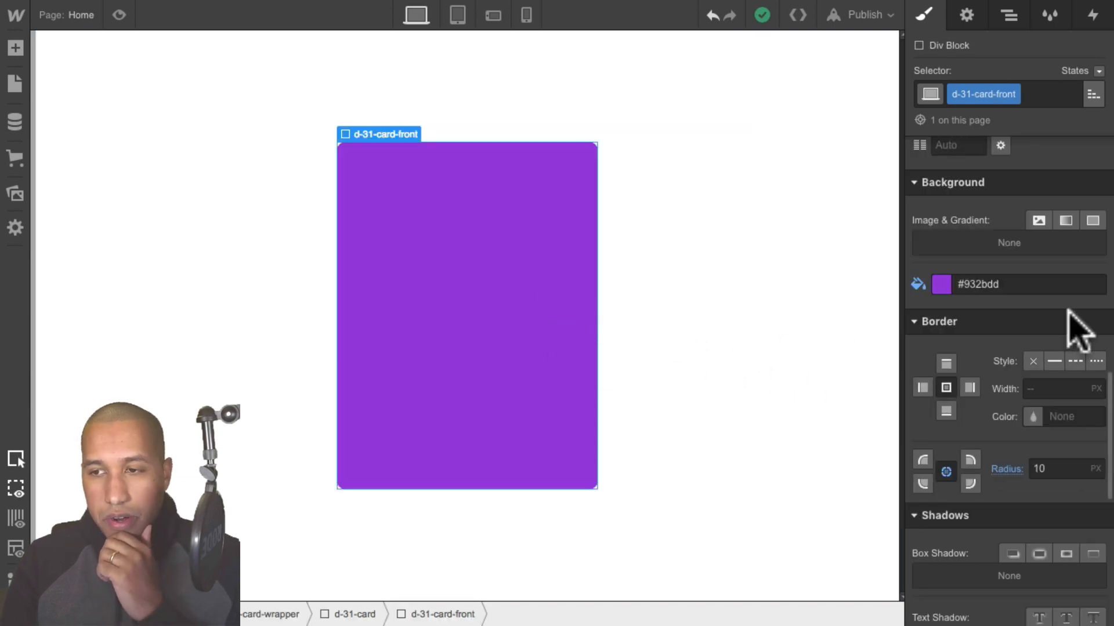
scroll(1069, 323, "up", 10)
scroll(1069, 314, "up", 6)
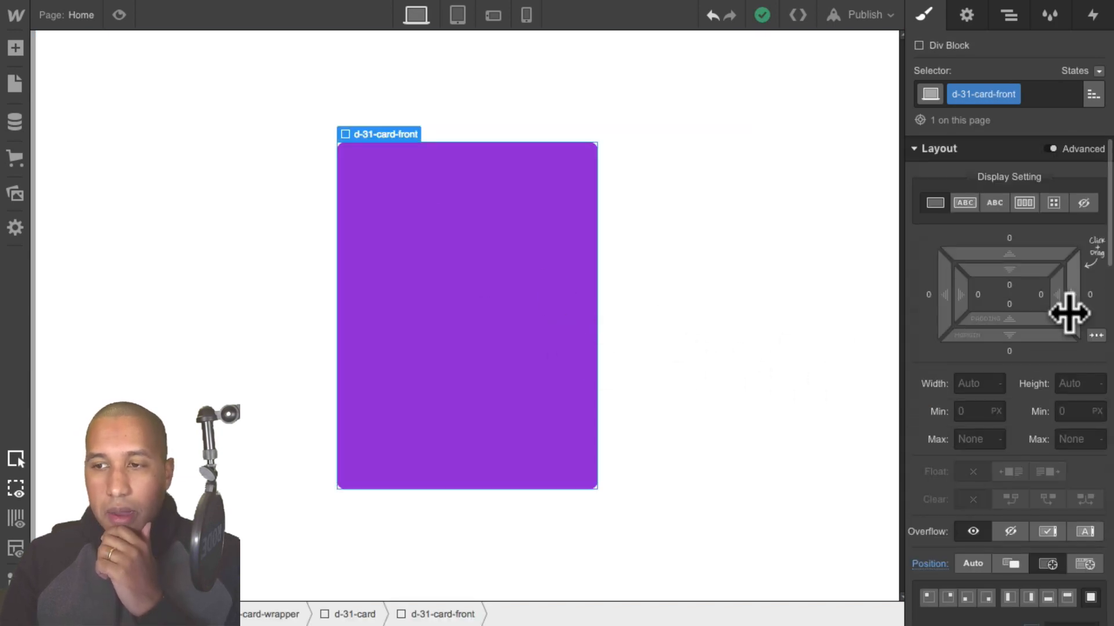
left_click(1024, 202)
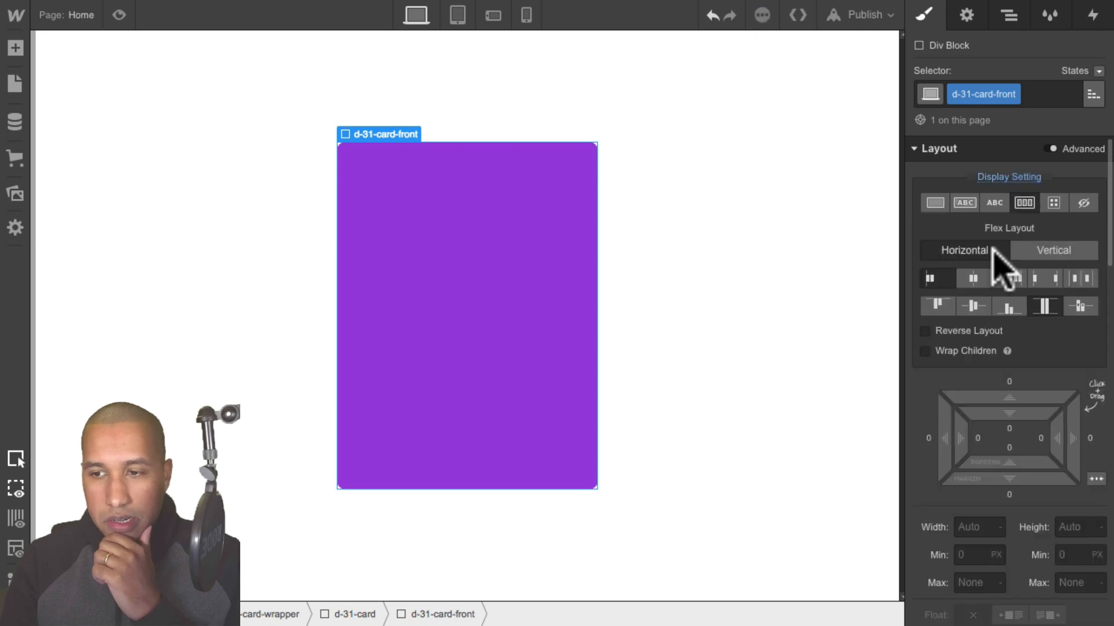
left_click(975, 280)
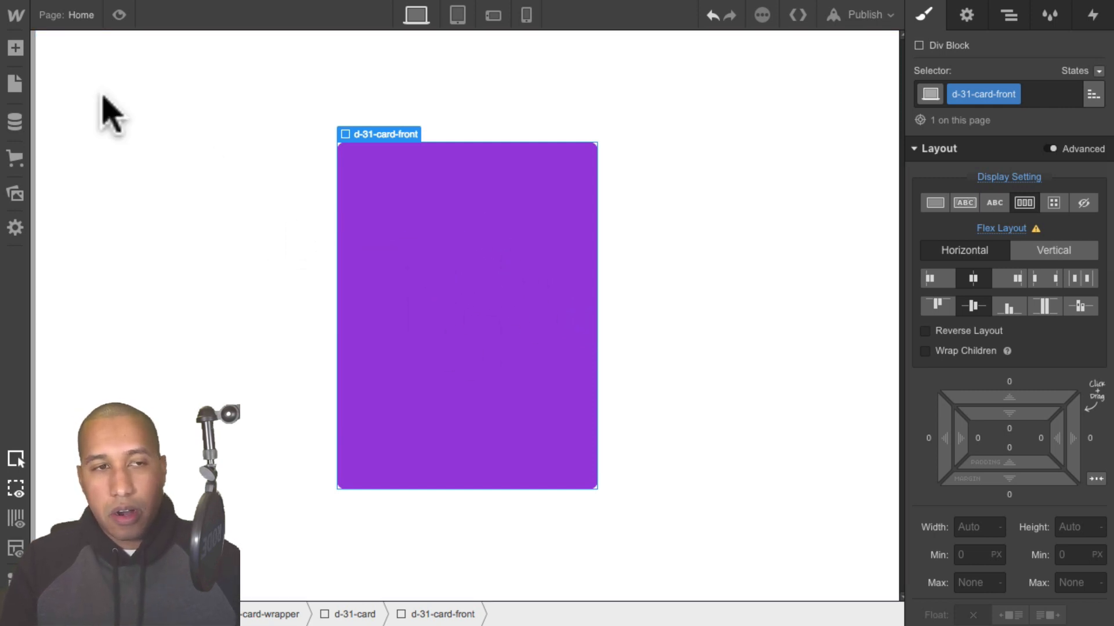
Add an image inside the card front and choose the Sydney Opera House SVG from the assets
left_click(15, 48)
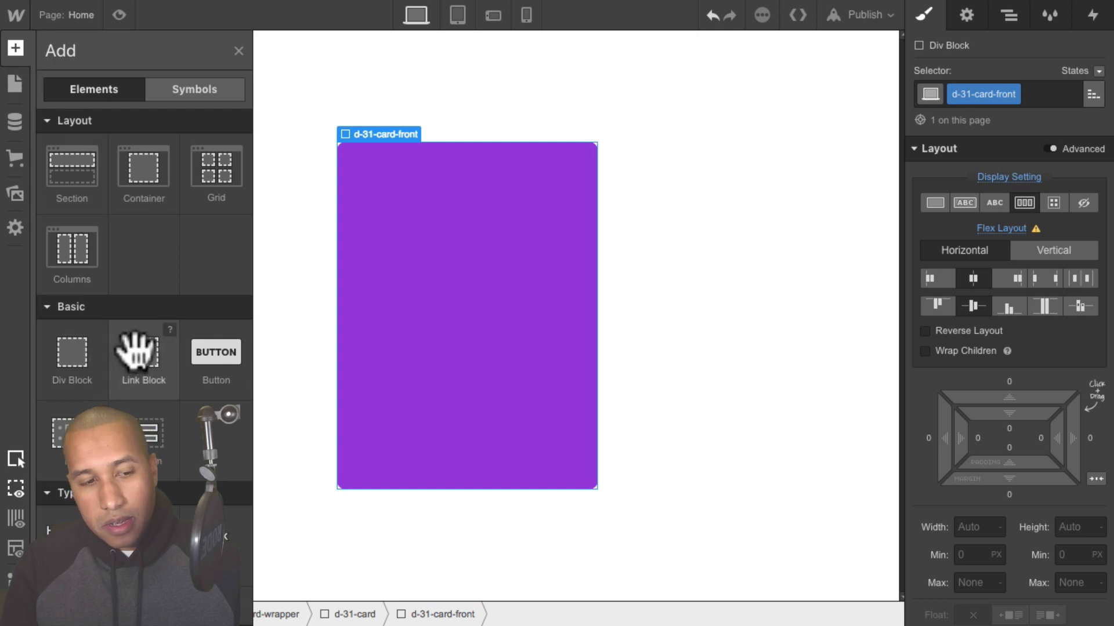
scroll(136, 342, "down", 10)
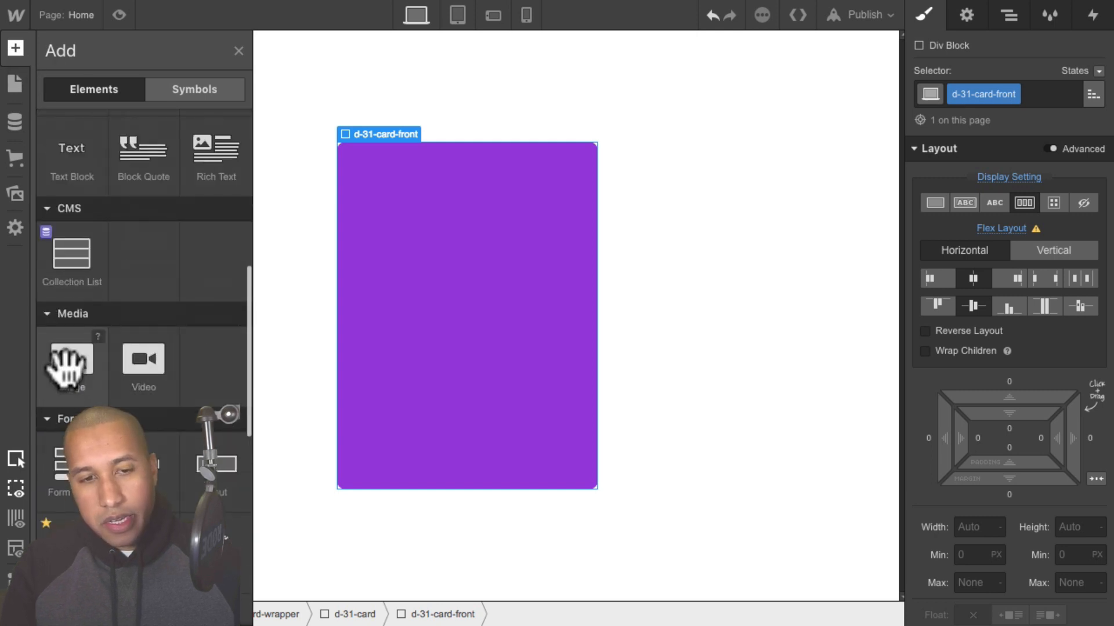
left_click(69, 367)
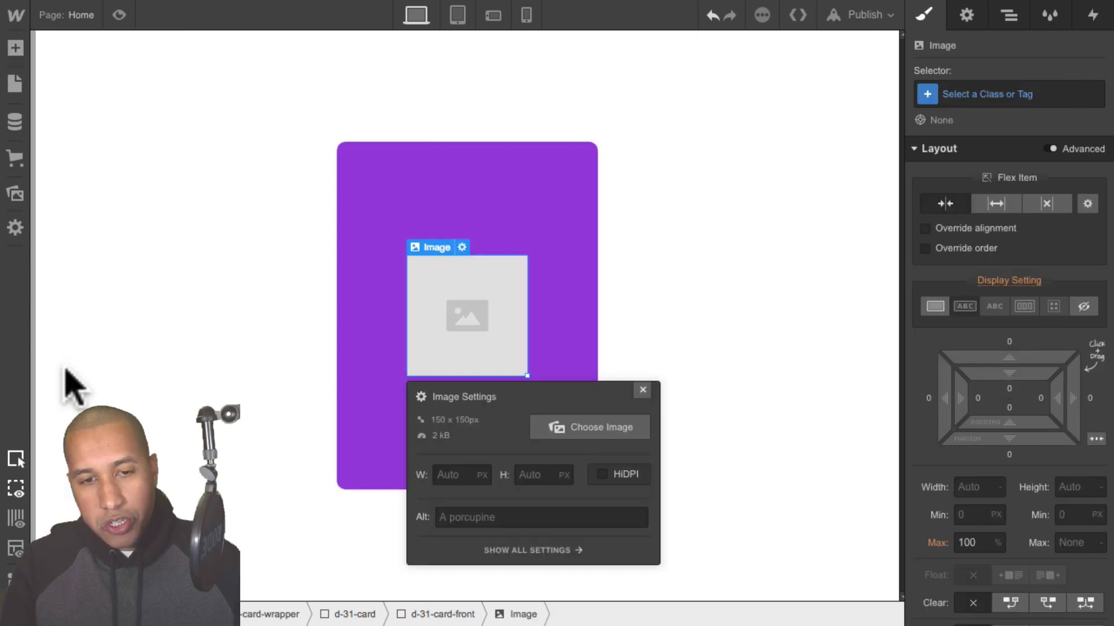
left_click(595, 429)
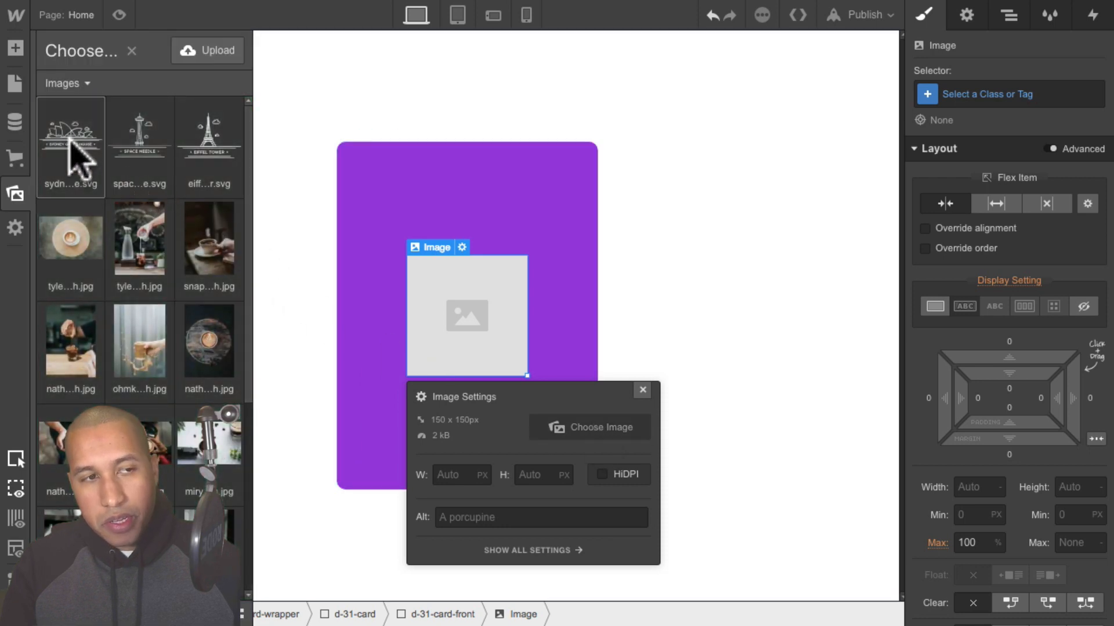
left_click(69, 132)
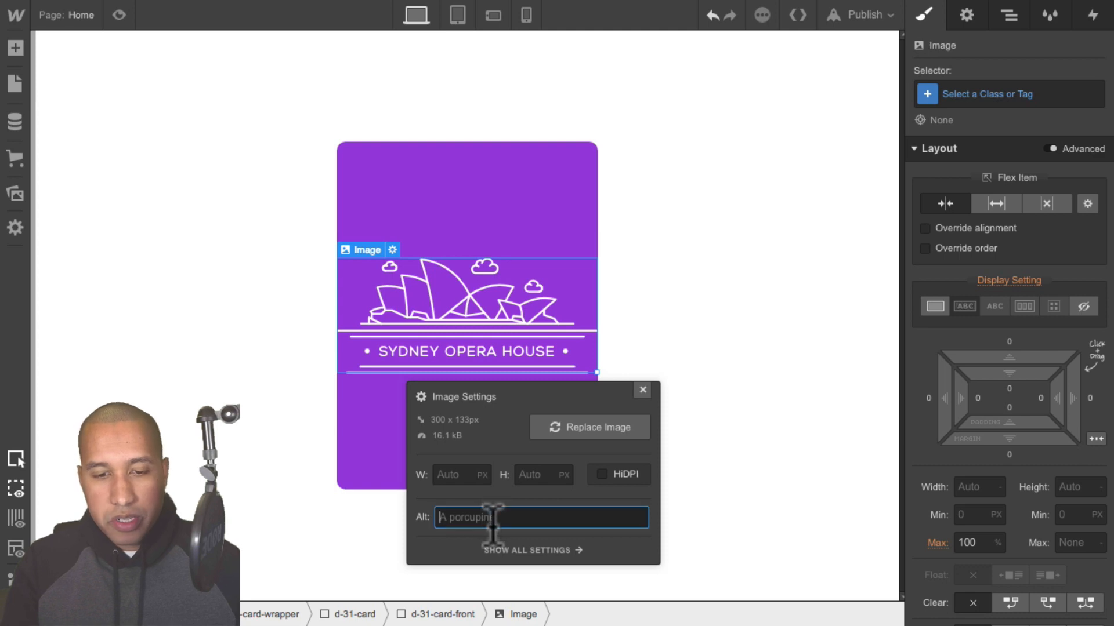
Set the image's alt text to "Icon of Sydney Opera House"
type("d")
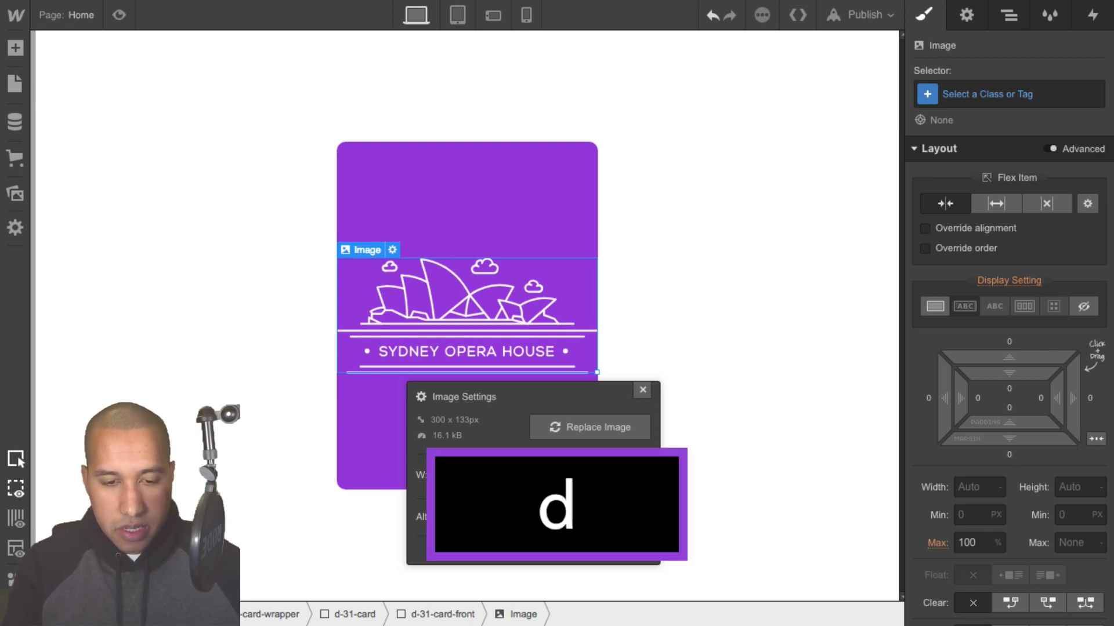
key("BackSpace")
type("e")
key("super+BackSpace")
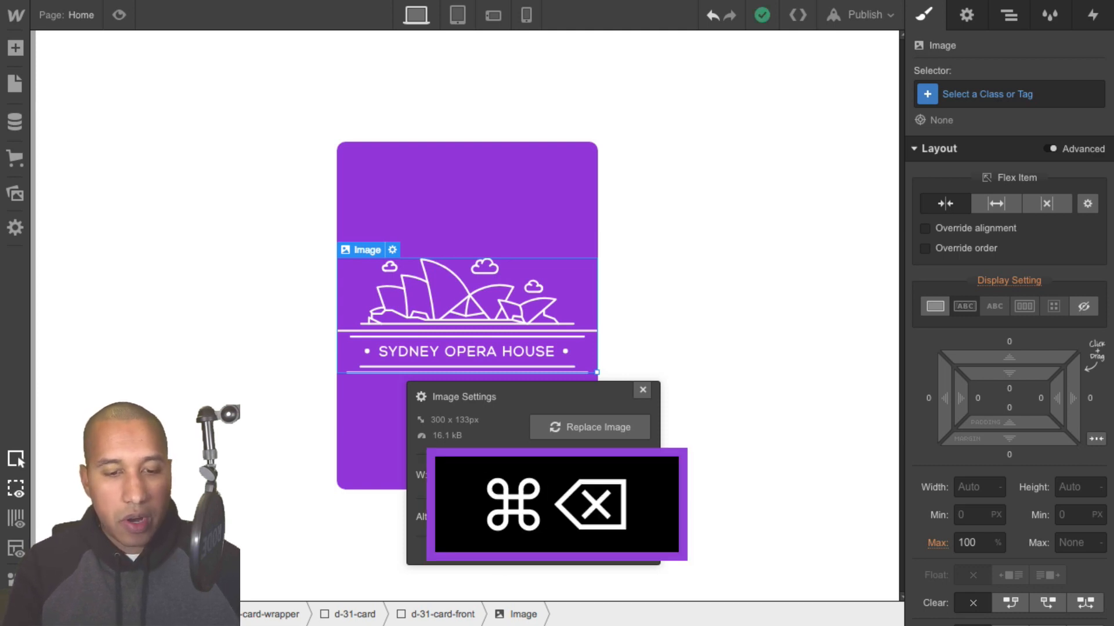
type("OCo")
key("BackSpace")
type("o ")
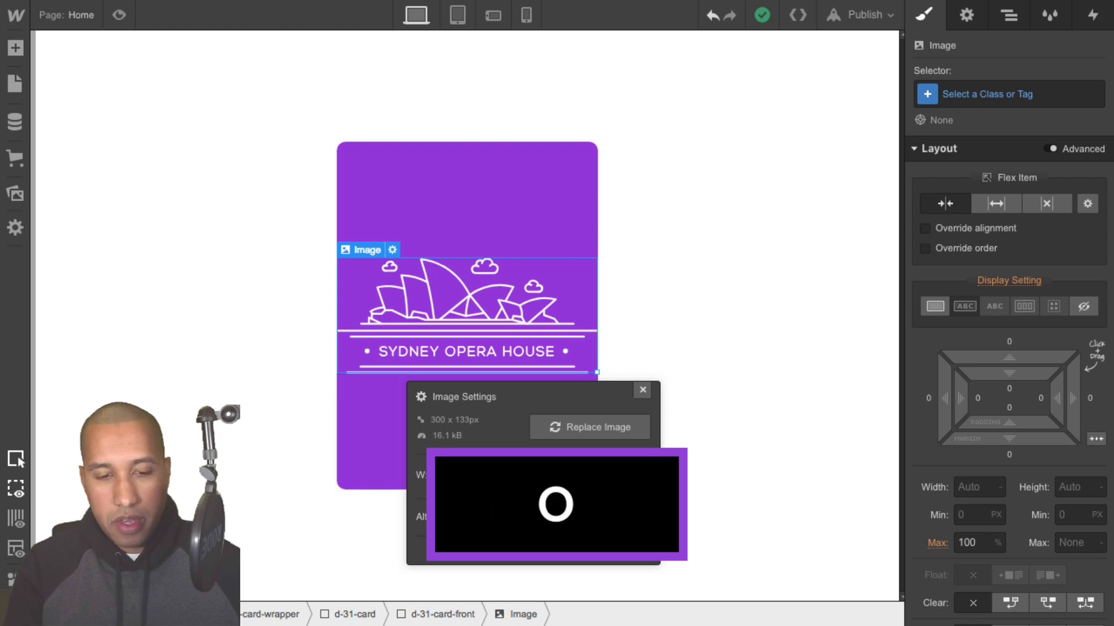
type("n")
key("BackSpace")
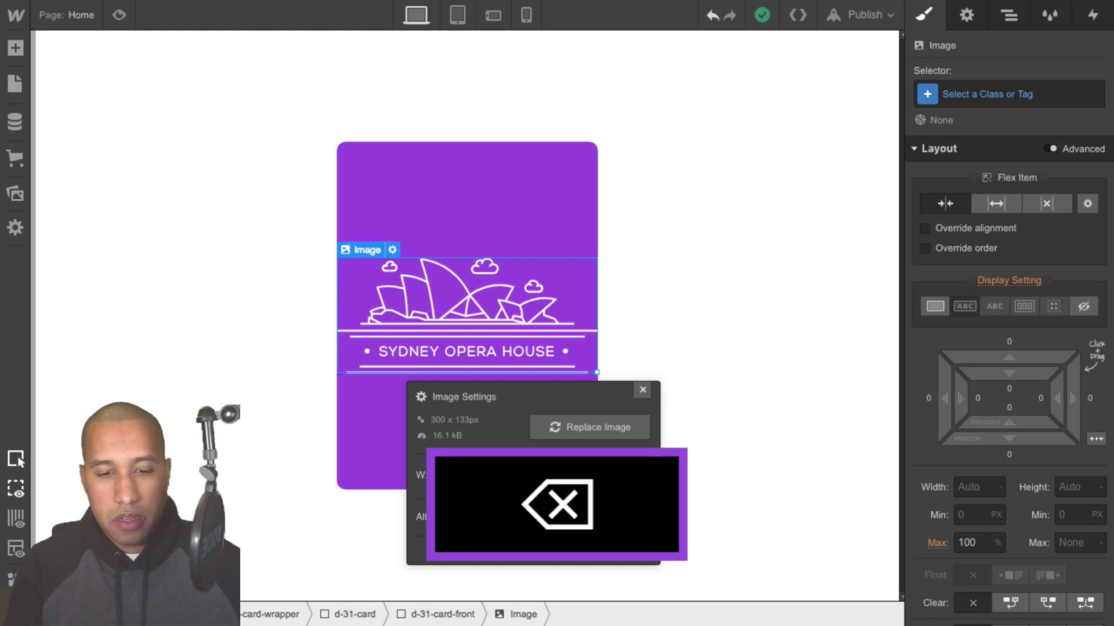
type("yP House")
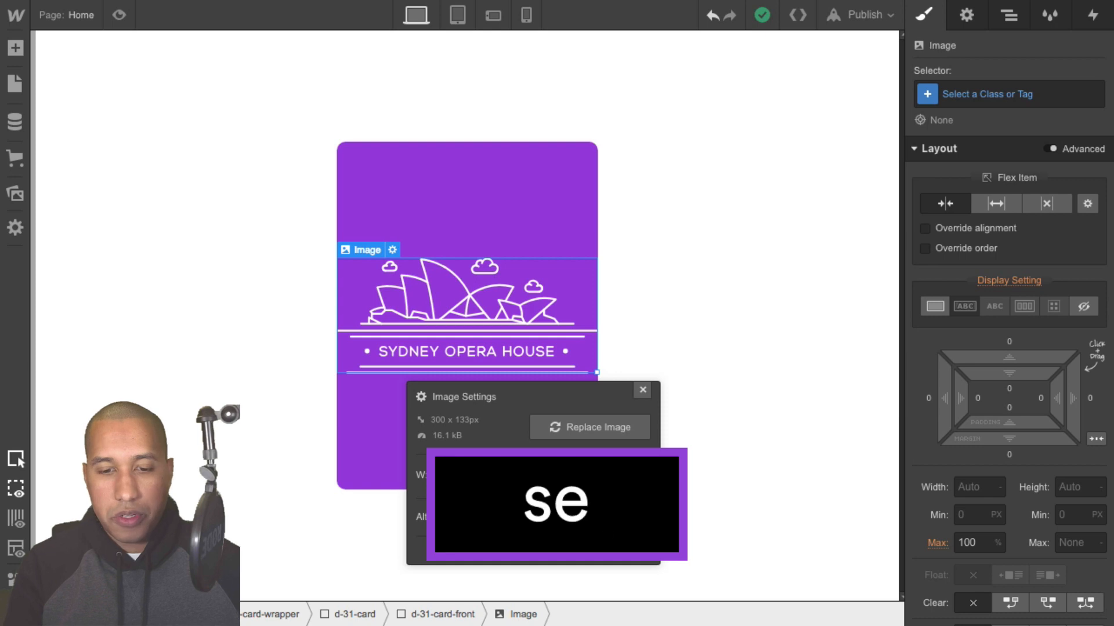
key("Return")
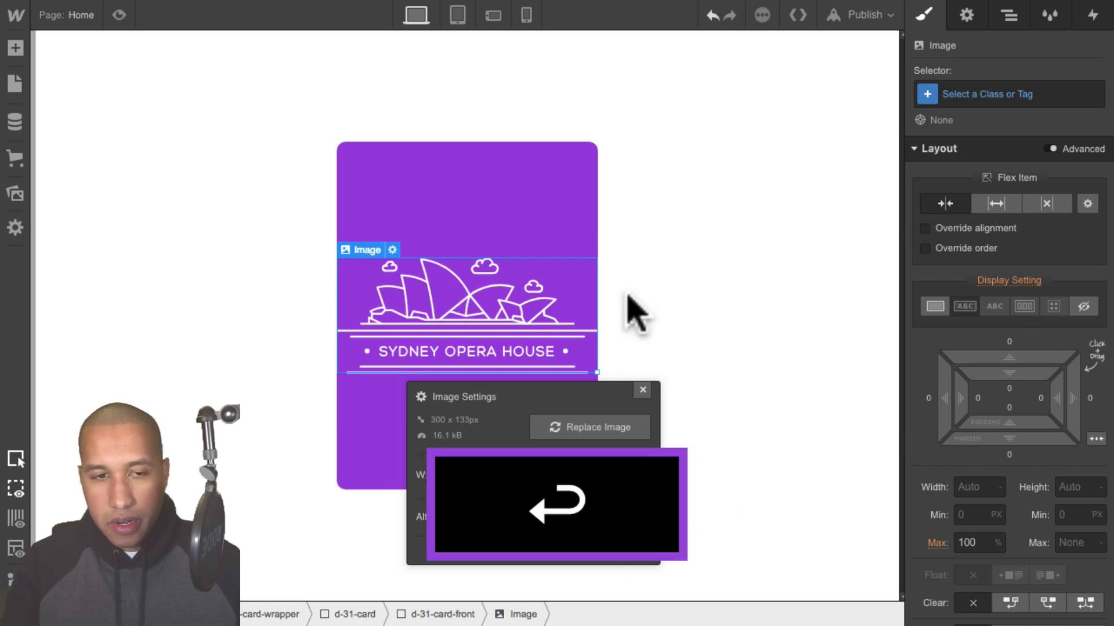
Give the image 50 px of padding on both its left and right sides
left_click(980, 487)
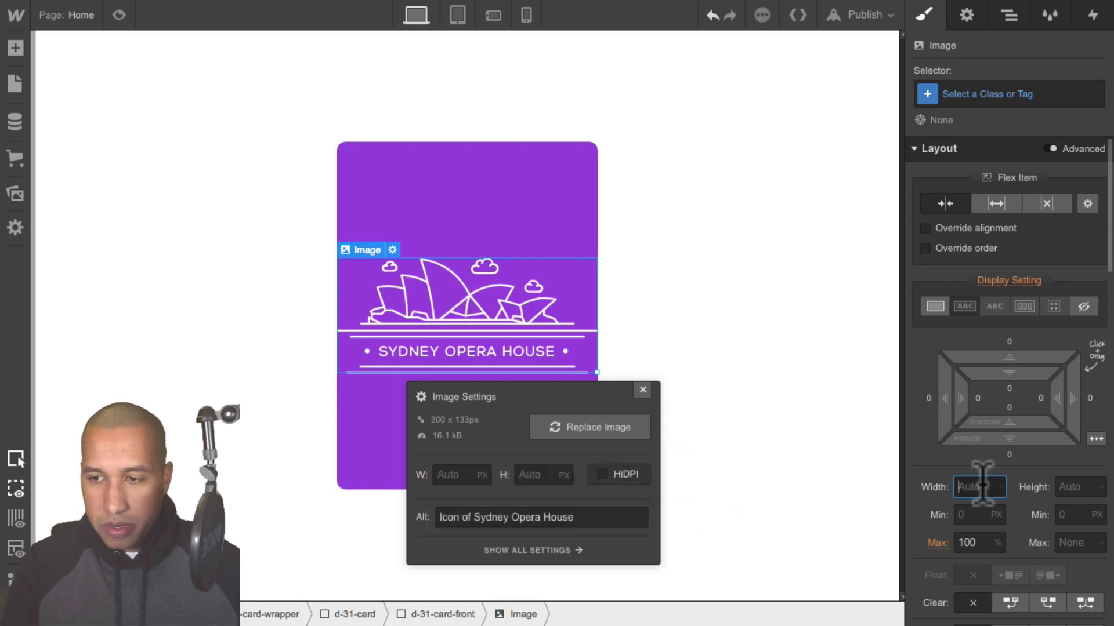
key("alt")
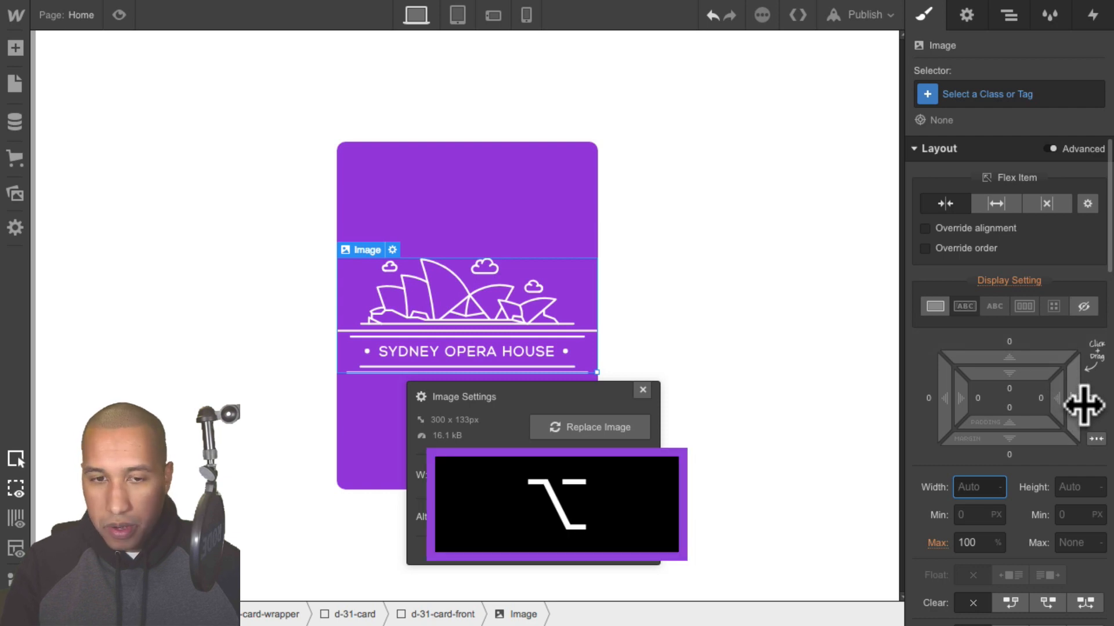
left_click_drag(1083, 406, 1031, 406)
key("alt")
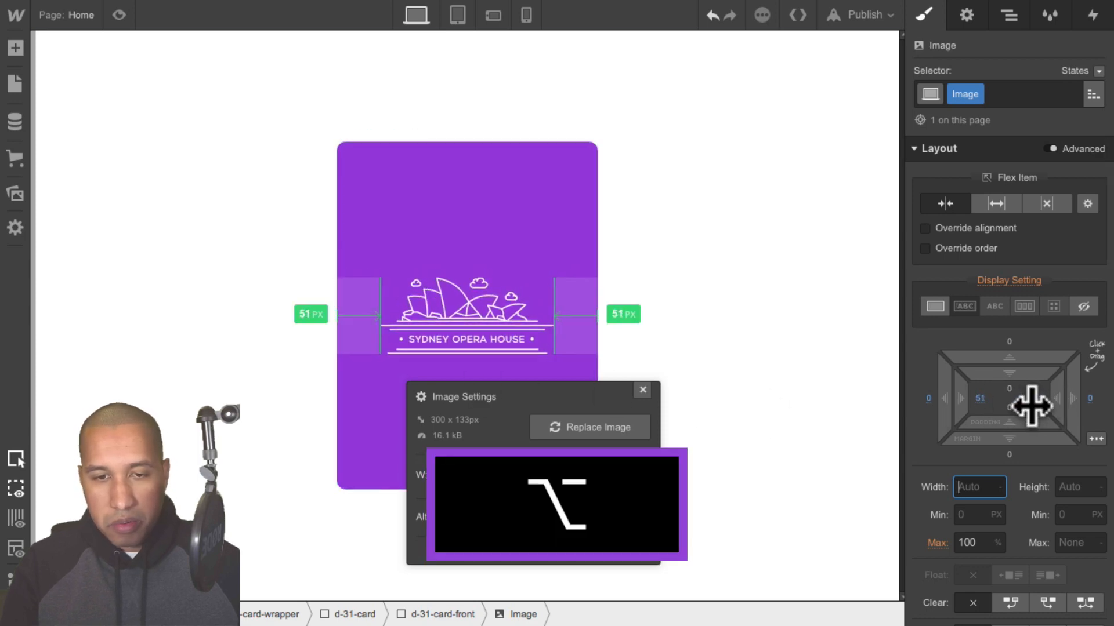
Hide the backface of the d-31-card-front div block in its transform settings
left_click(509, 240)
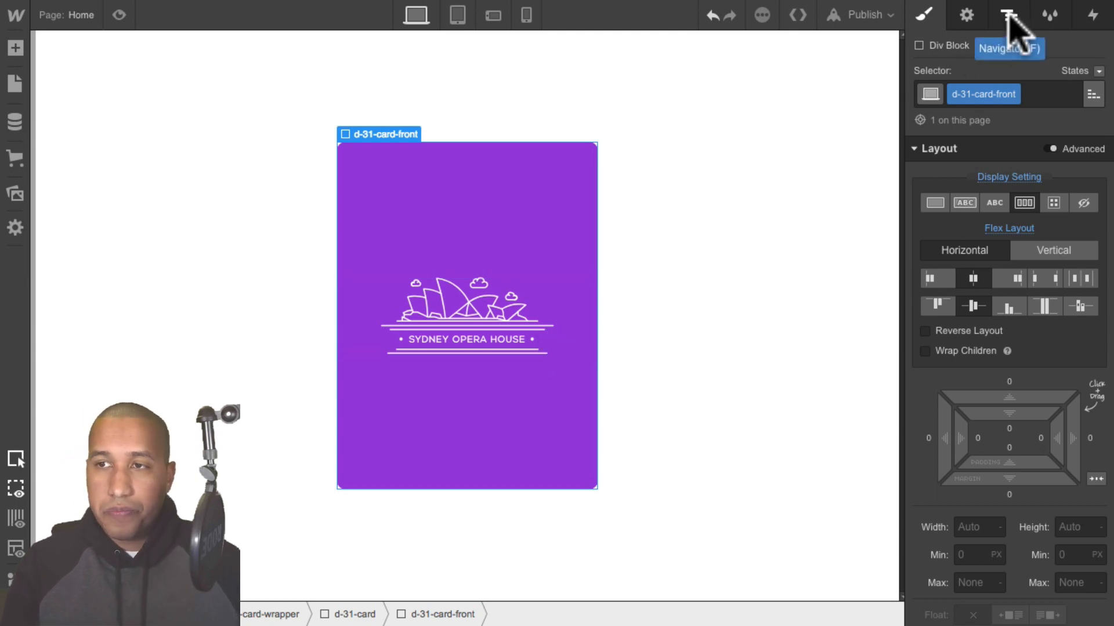
left_click(926, 18)
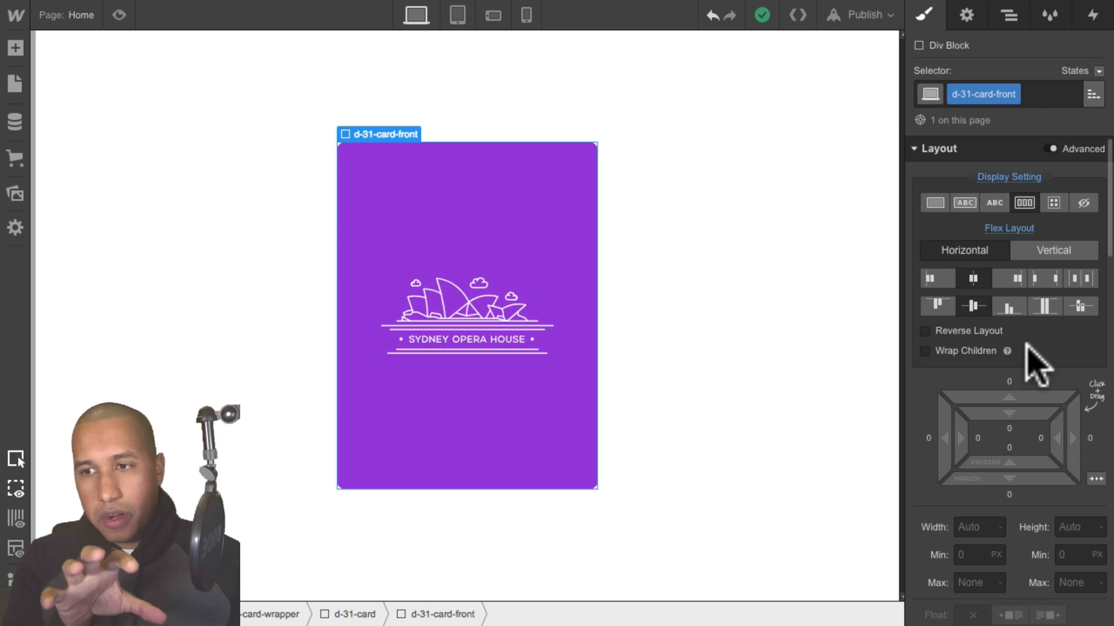
scroll(1021, 336, "down", 8)
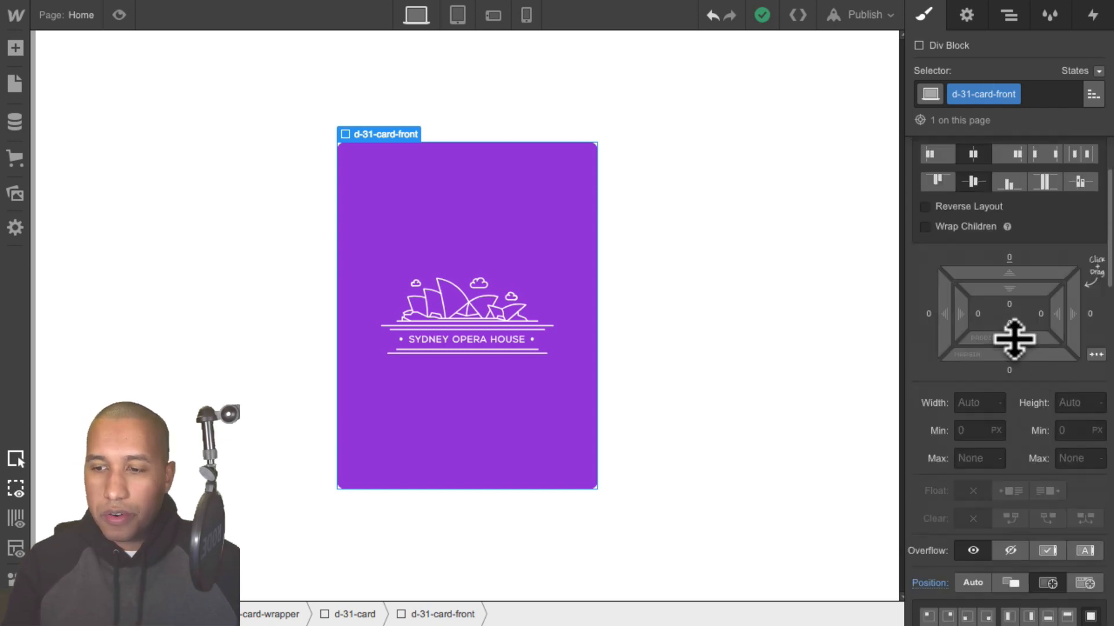
scroll(1011, 342, "down", 10)
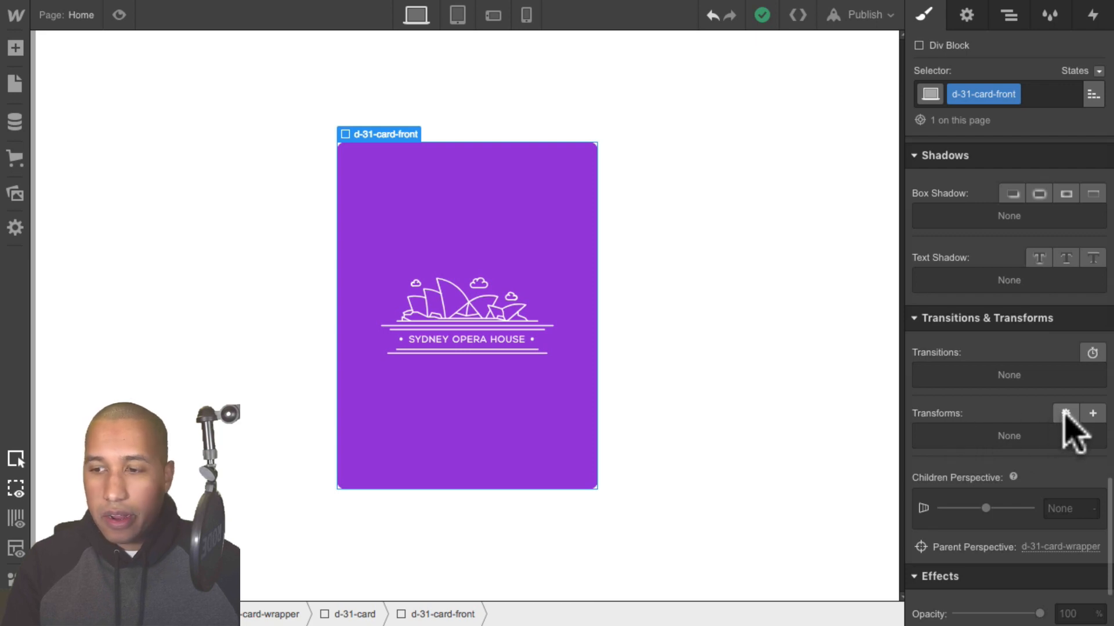
left_click(1065, 411)
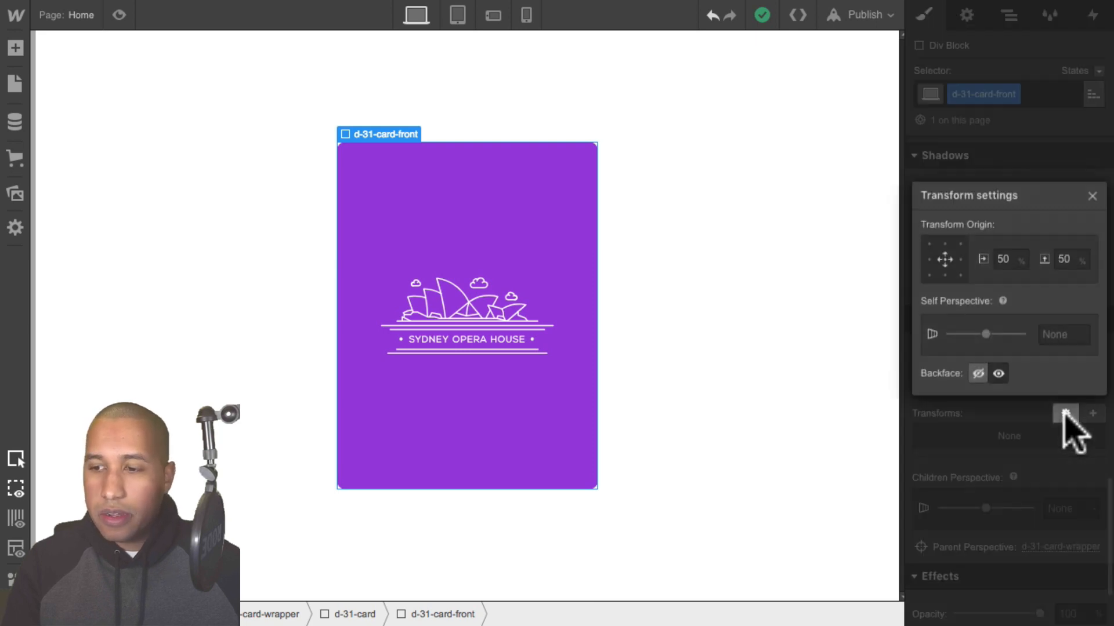
left_click(978, 374)
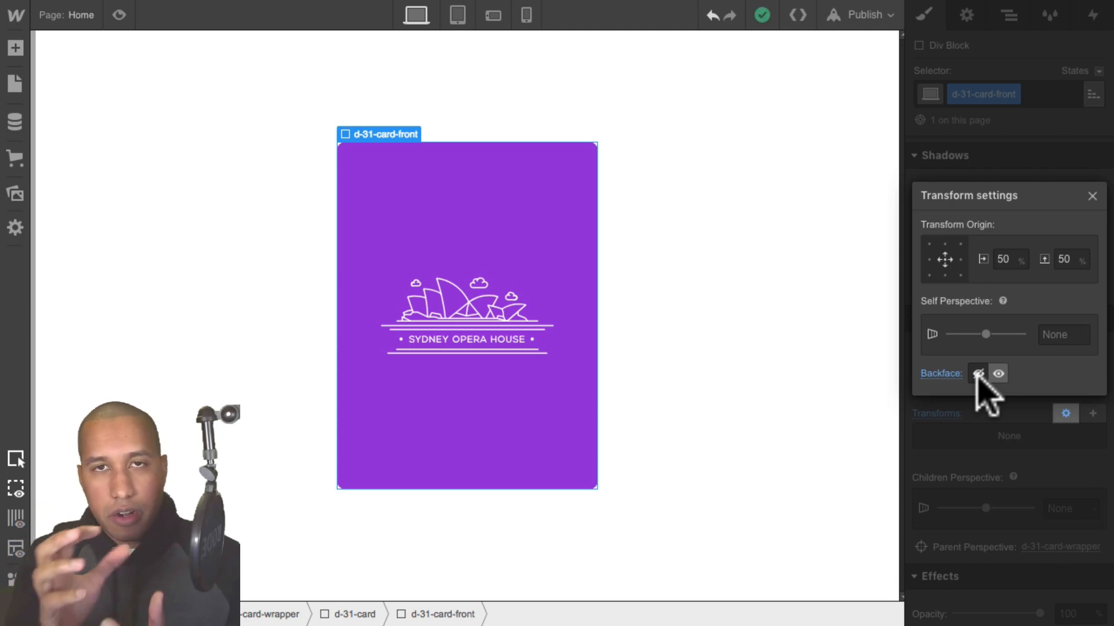
left_click(1091, 196)
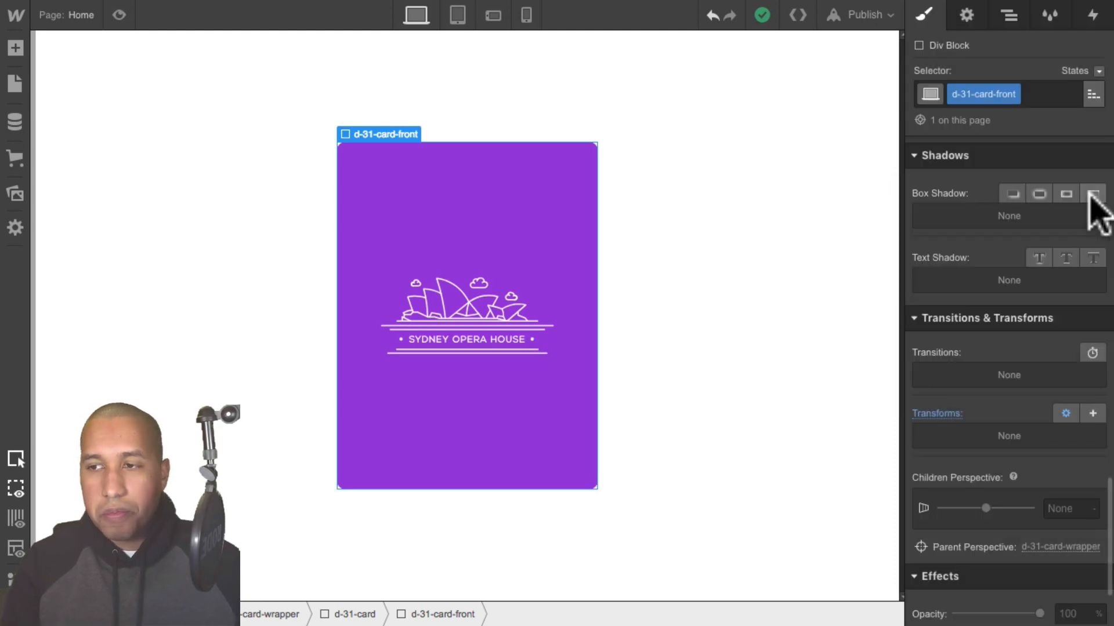
Rename the class of the image inside the card front to d-31-card-image
scroll(951, 360, "up", 15)
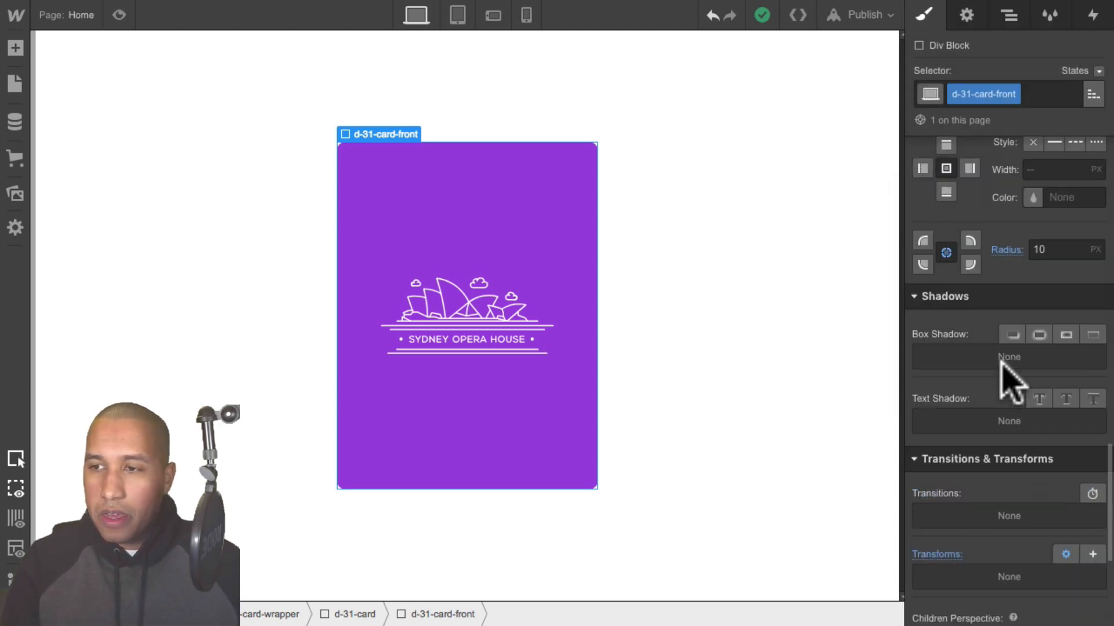
scroll(1009, 372, "up", 4)
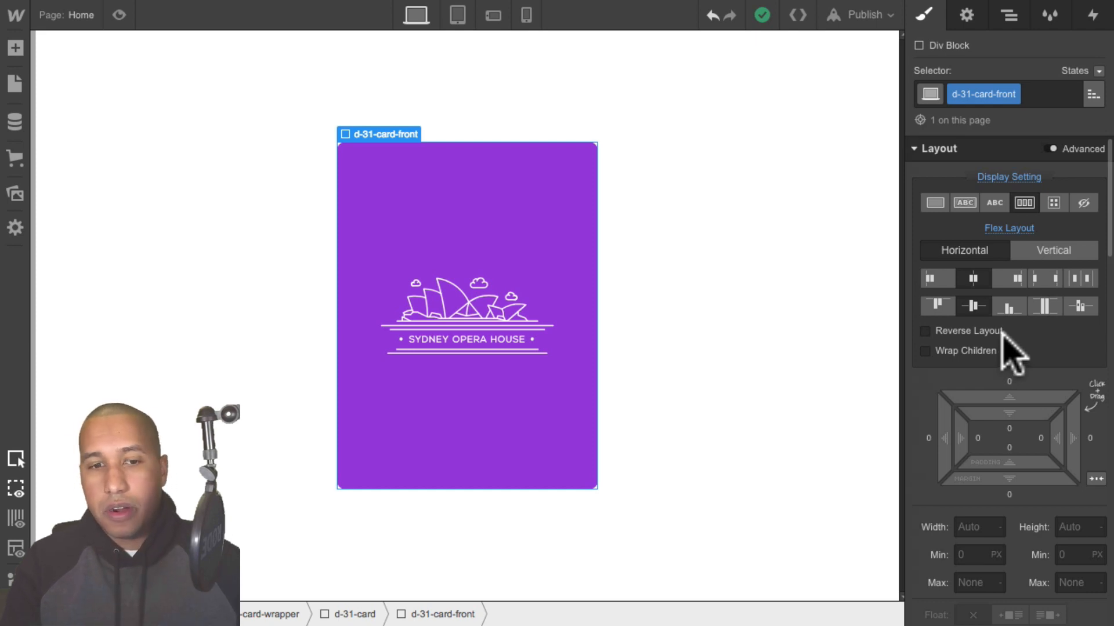
left_click(1008, 14)
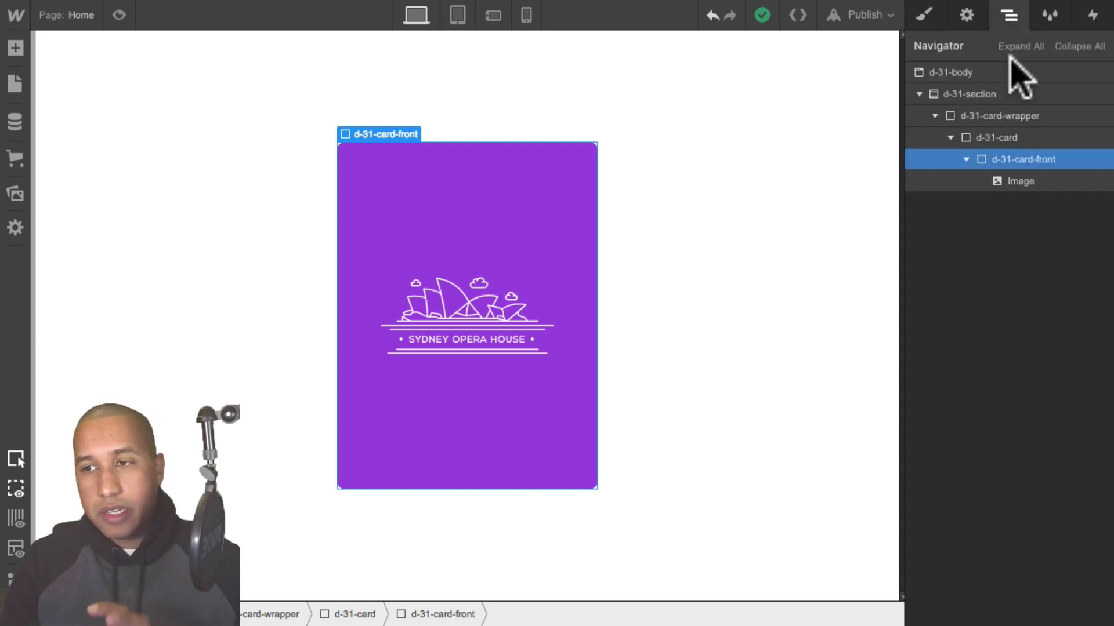
left_click(1014, 181)
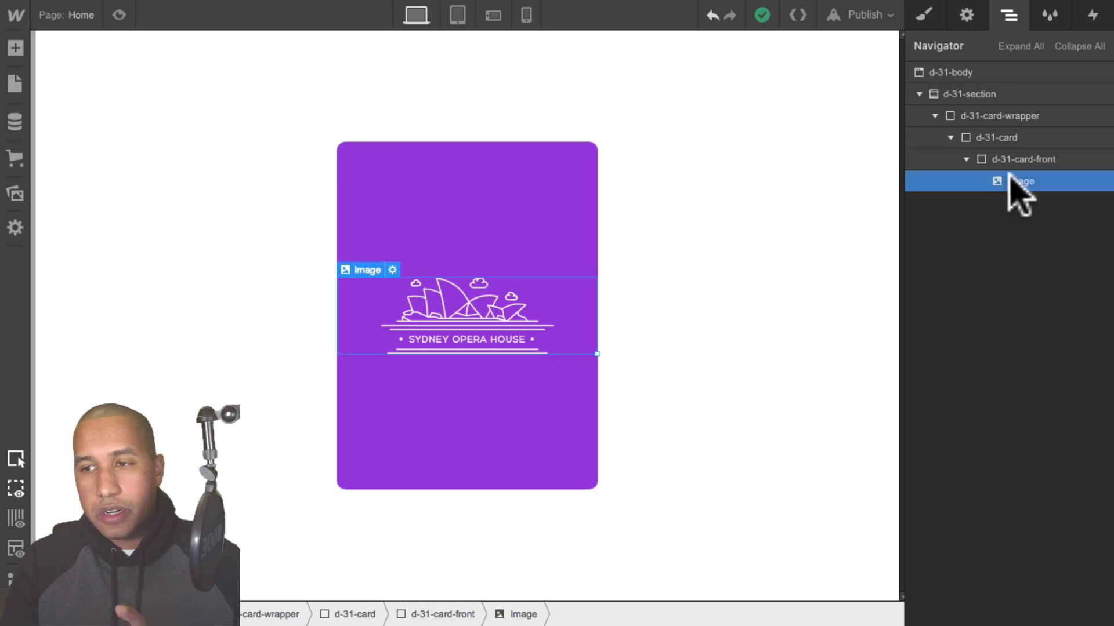
left_click(925, 16)
left_click(961, 94)
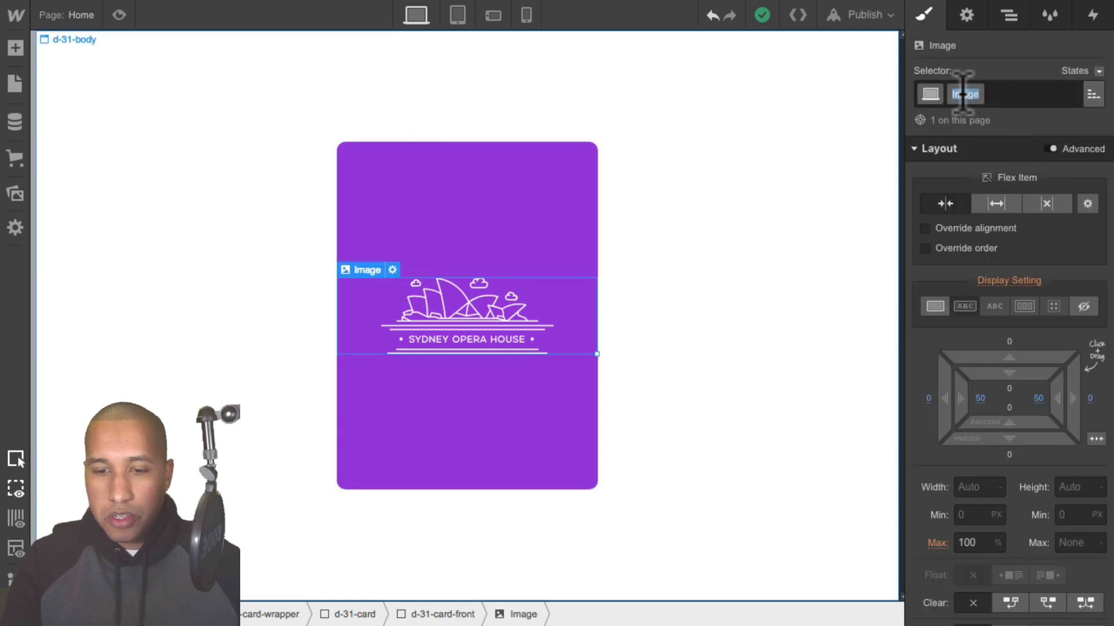
type("d-31-")
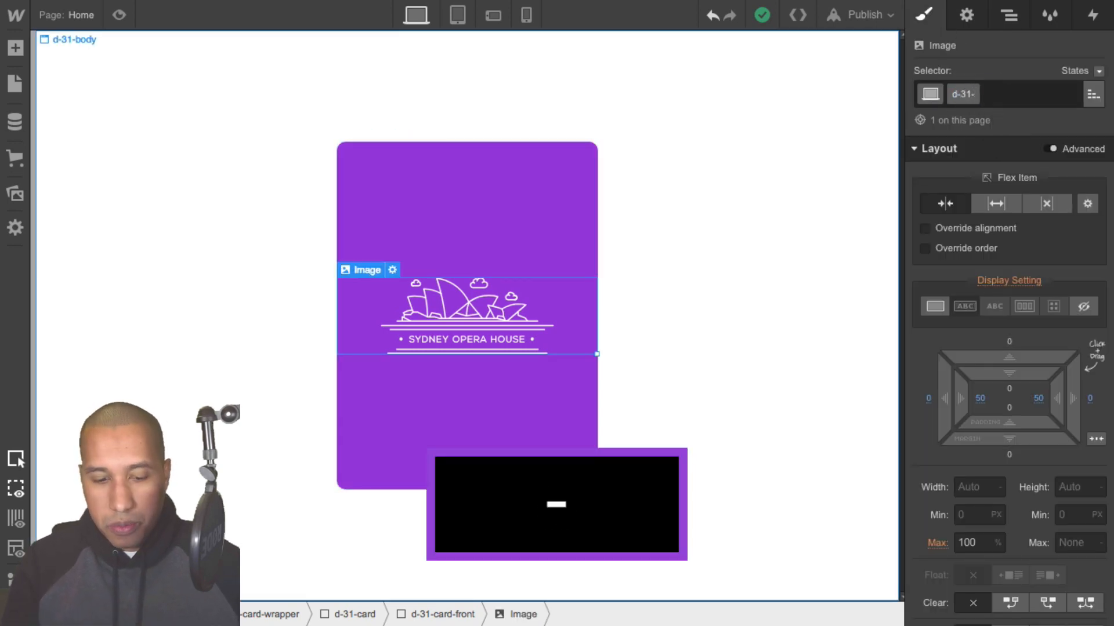
type("card-image")
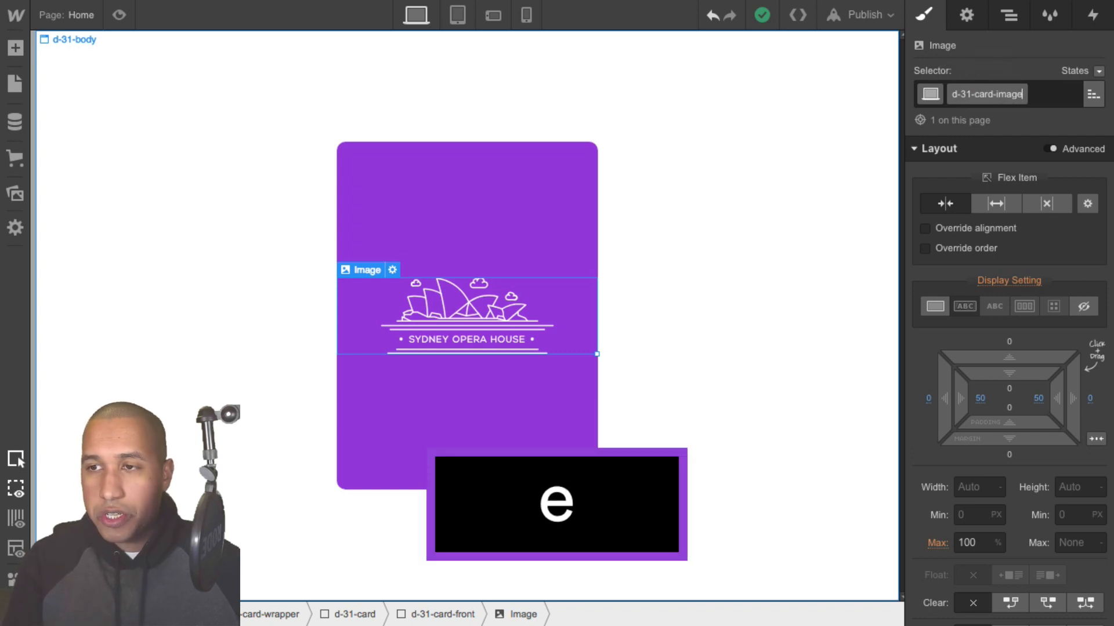
key("Return")
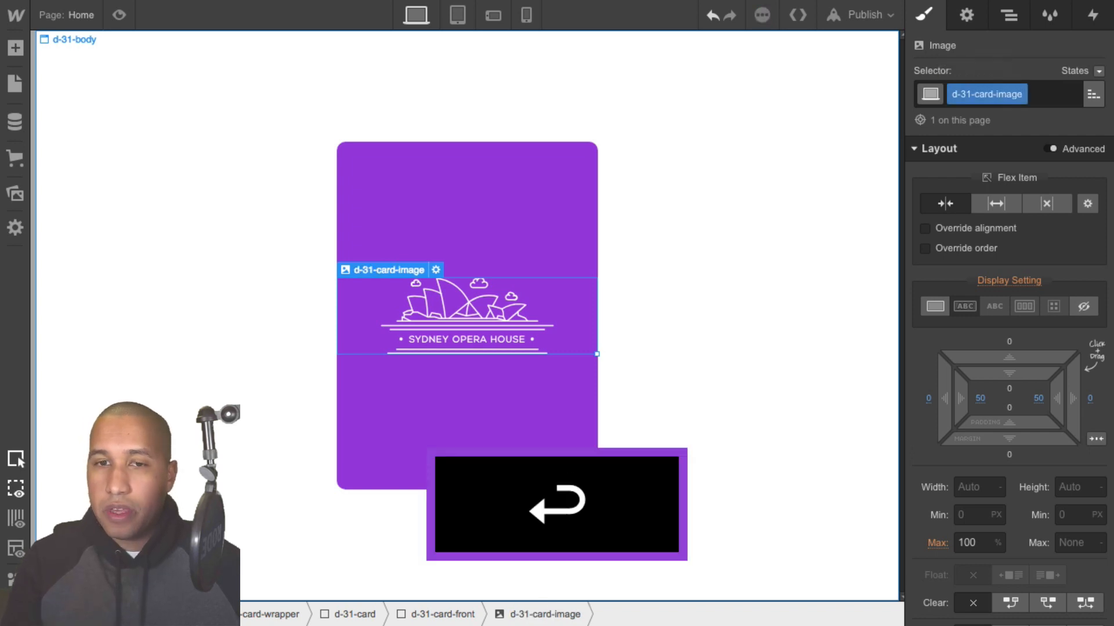
Examine the element hierarchy from d-31-card-wrapper through d-31-card and d-31-card-front down to d-31-card-image
left_click(1009, 14)
left_click(1008, 120)
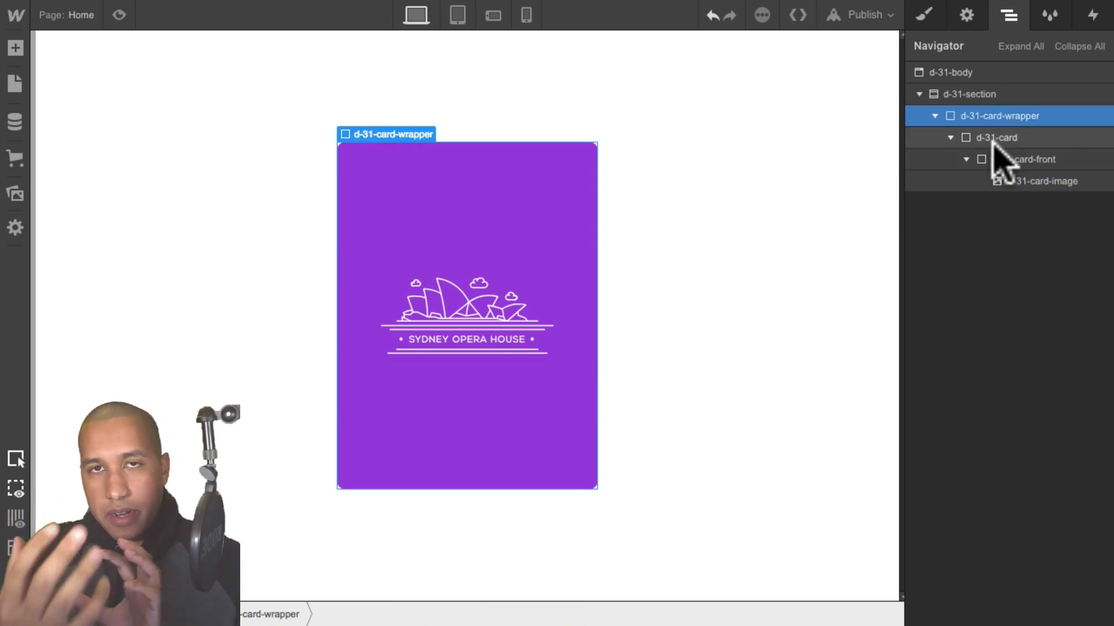
left_click(1000, 139)
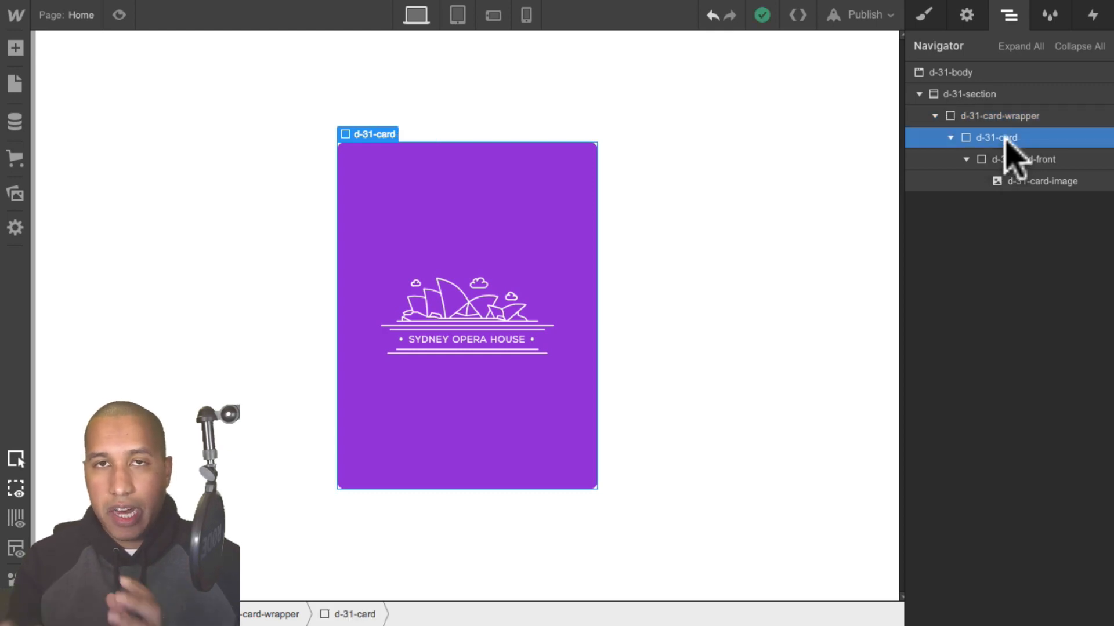
left_click(1012, 157)
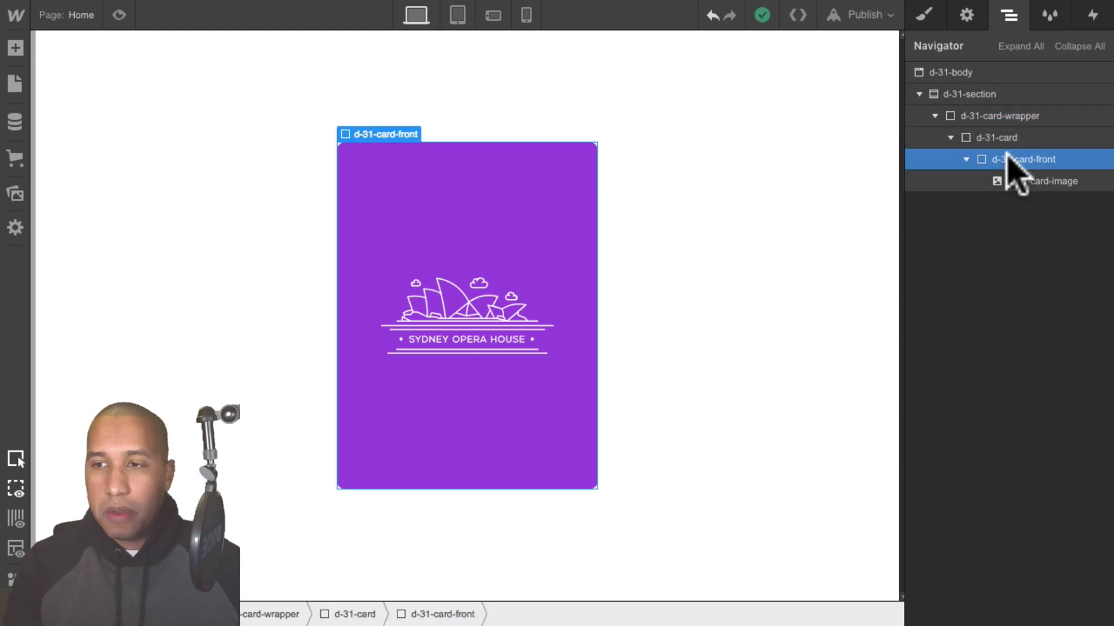
left_click(1009, 139)
left_click(1025, 160)
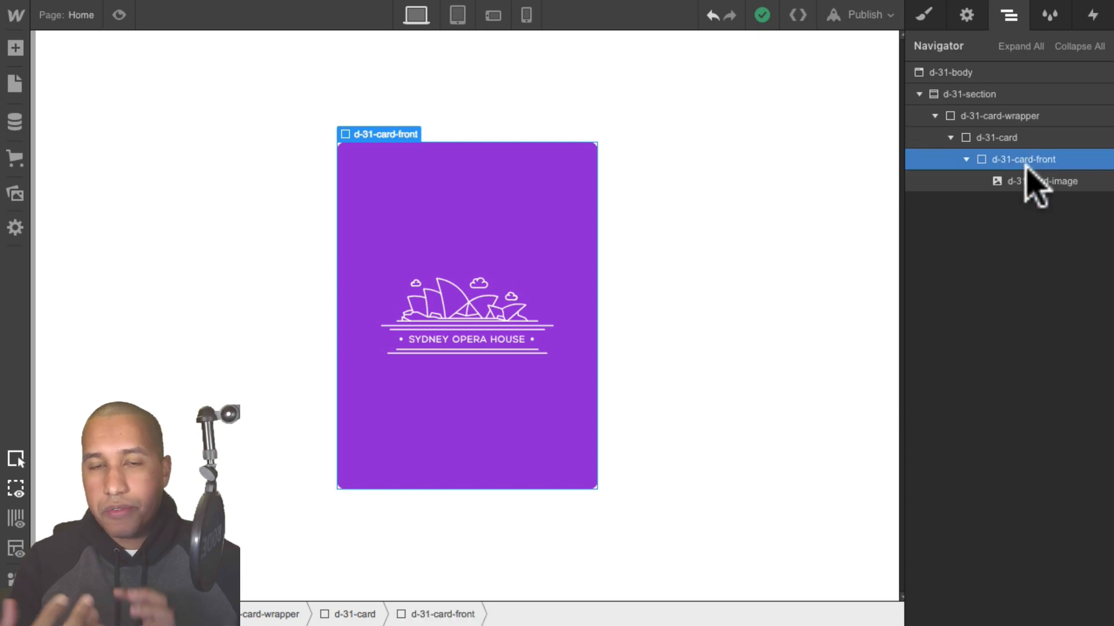
left_click(1042, 177)
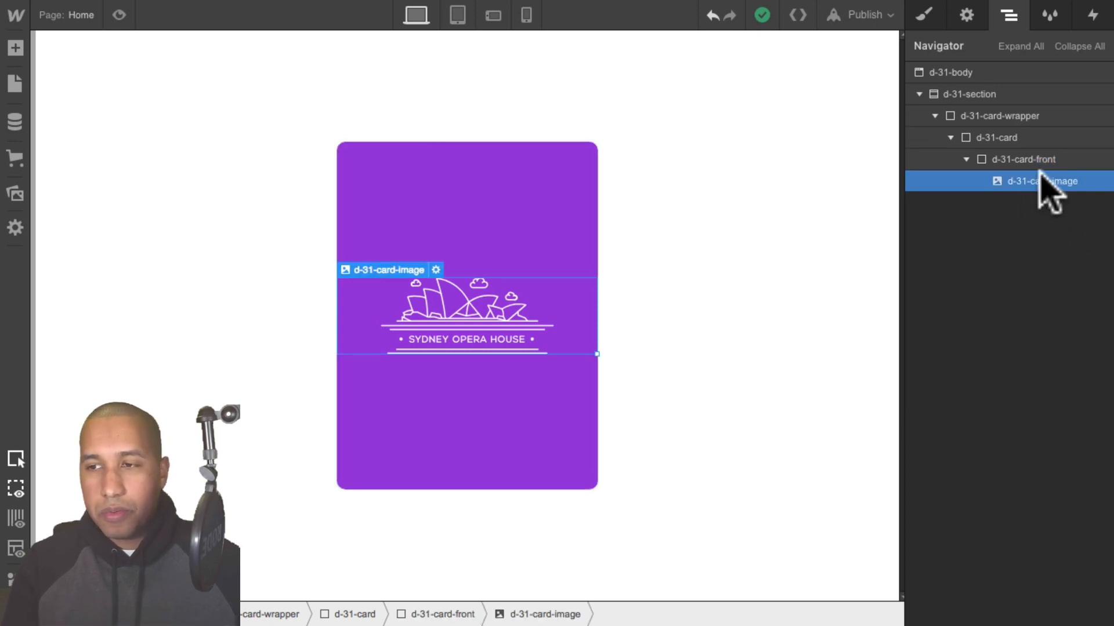
Add a new div block inside the d-31-card div block
left_click(1000, 139)
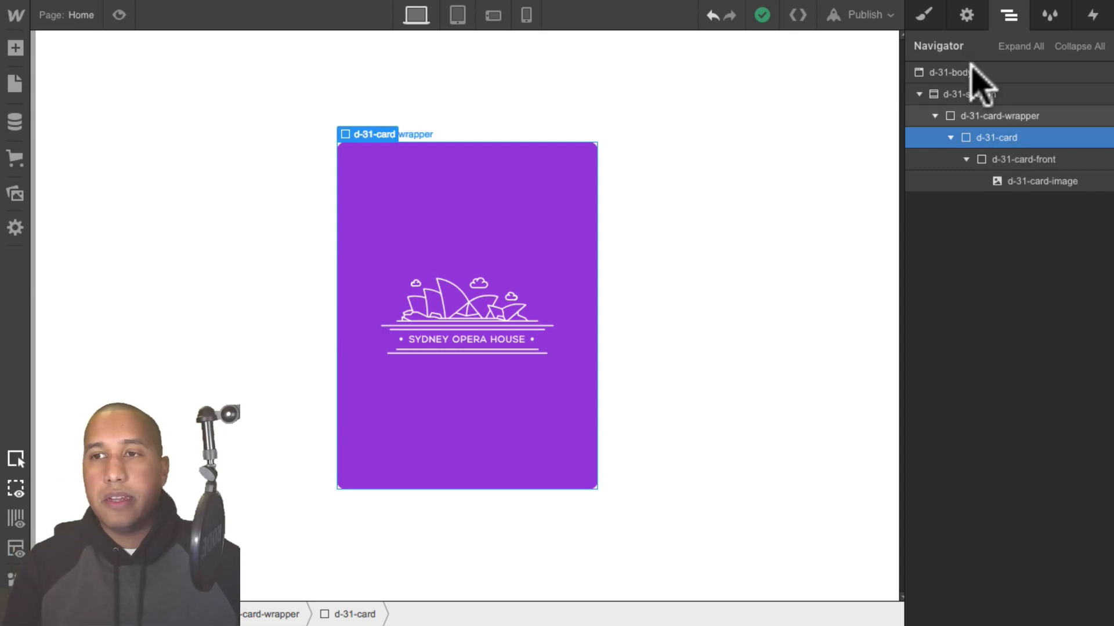
left_click(925, 16)
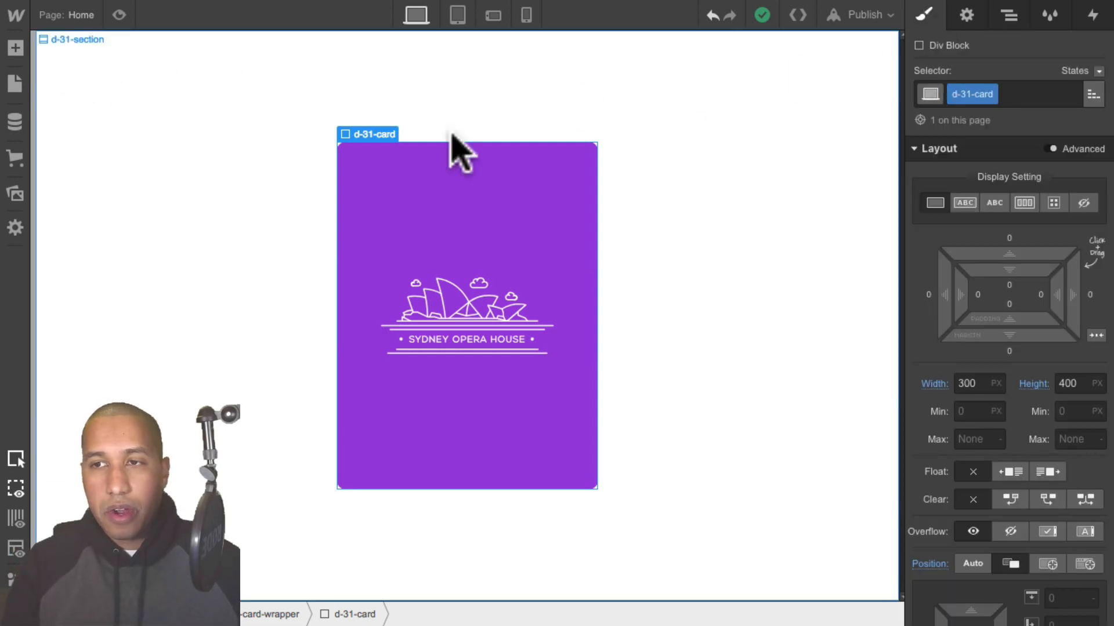
left_click(1015, 17)
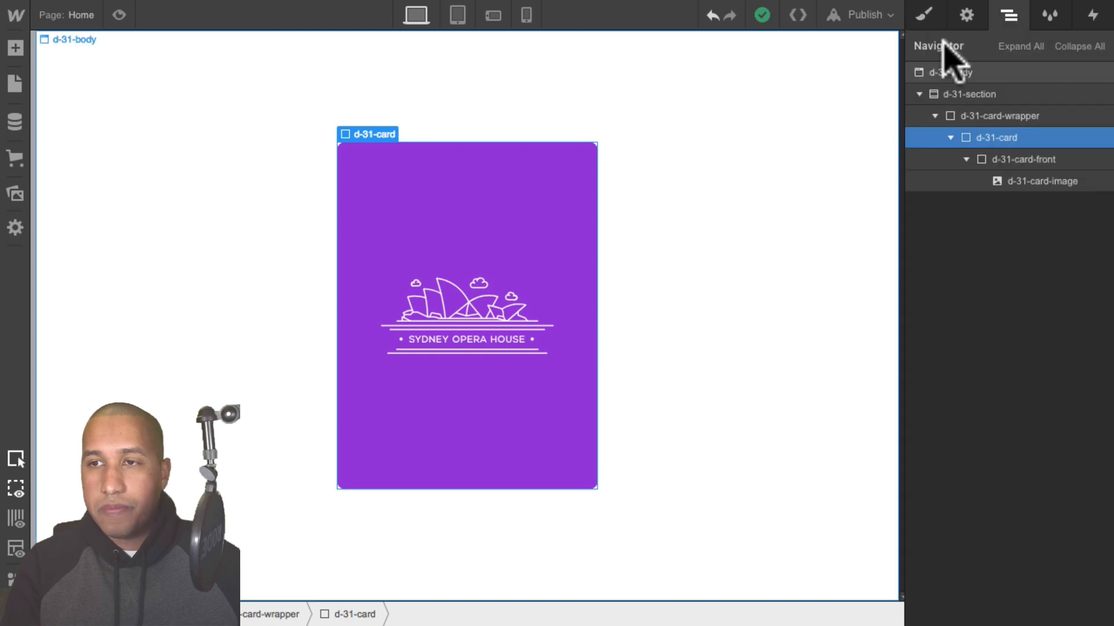
left_click(927, 16)
left_click(15, 49)
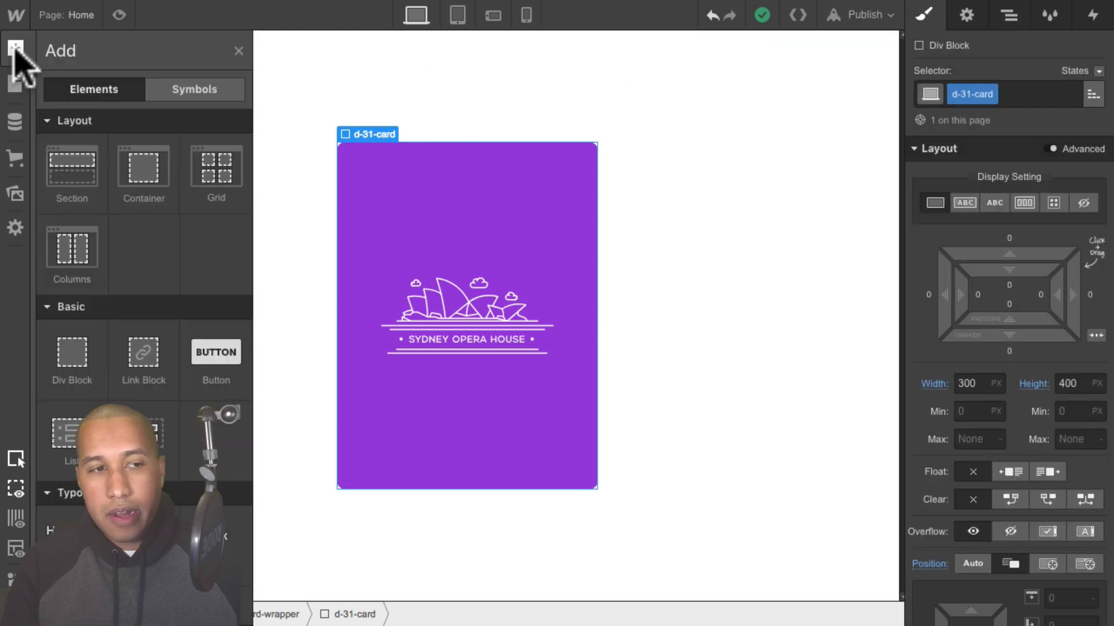
left_click(73, 357)
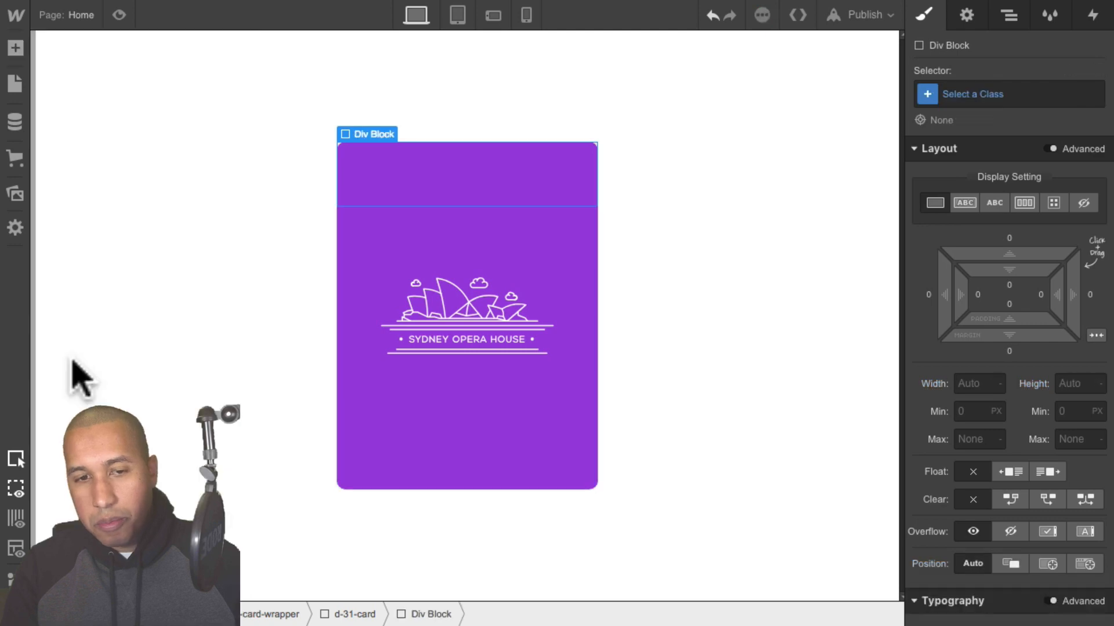
Give the new div block inside the card the class d-31-card-back
left_click(1026, 95)
type("d-31-")
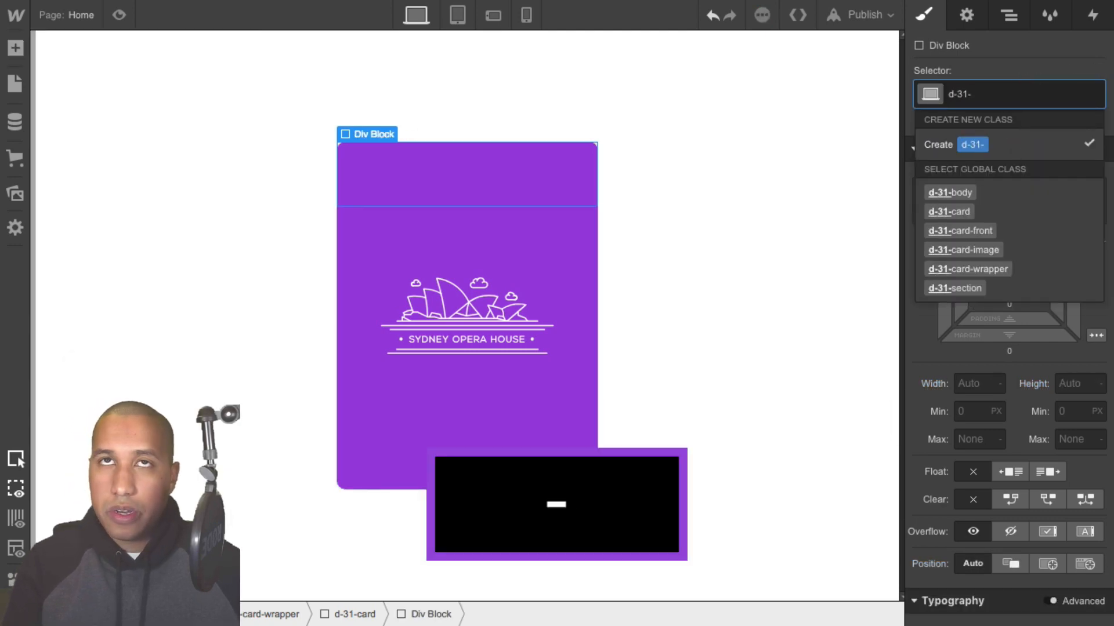
type("card-back")
key("Return")
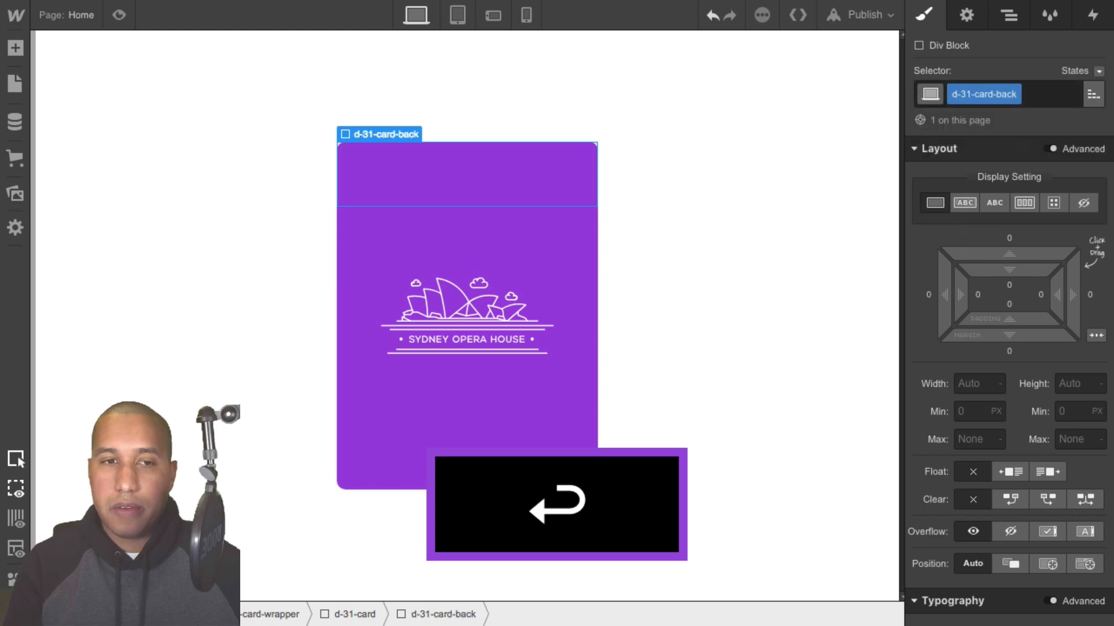
Position the d-31-card-back div block absolutely with the full-cover preset so it fills the card
scroll(1056, 315, "down", 2)
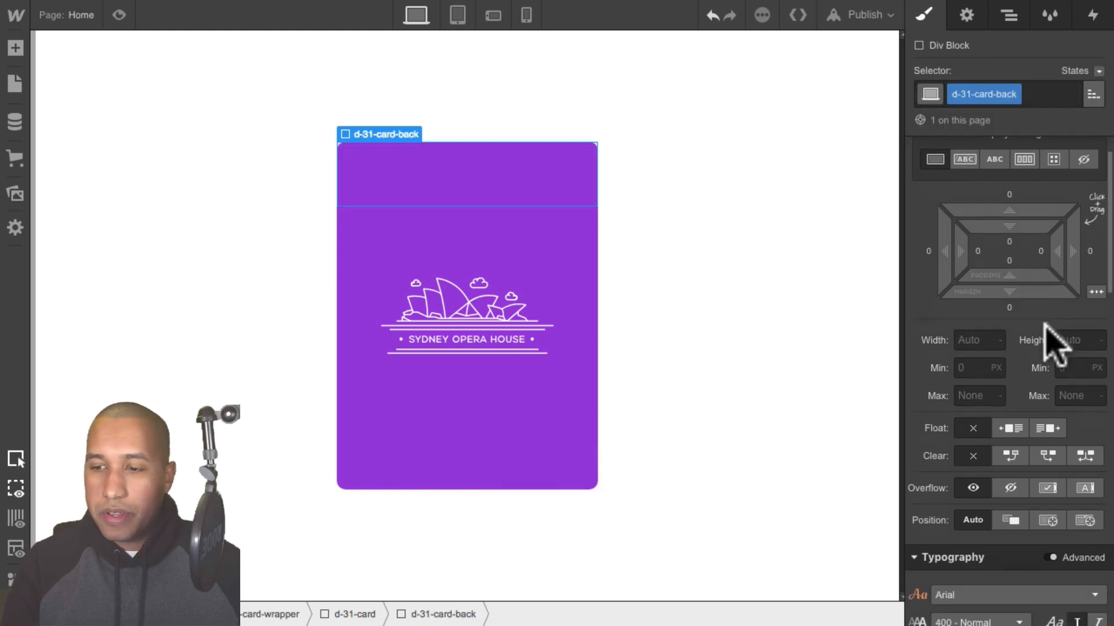
left_click(1048, 521)
scroll(1067, 504, "down", 3)
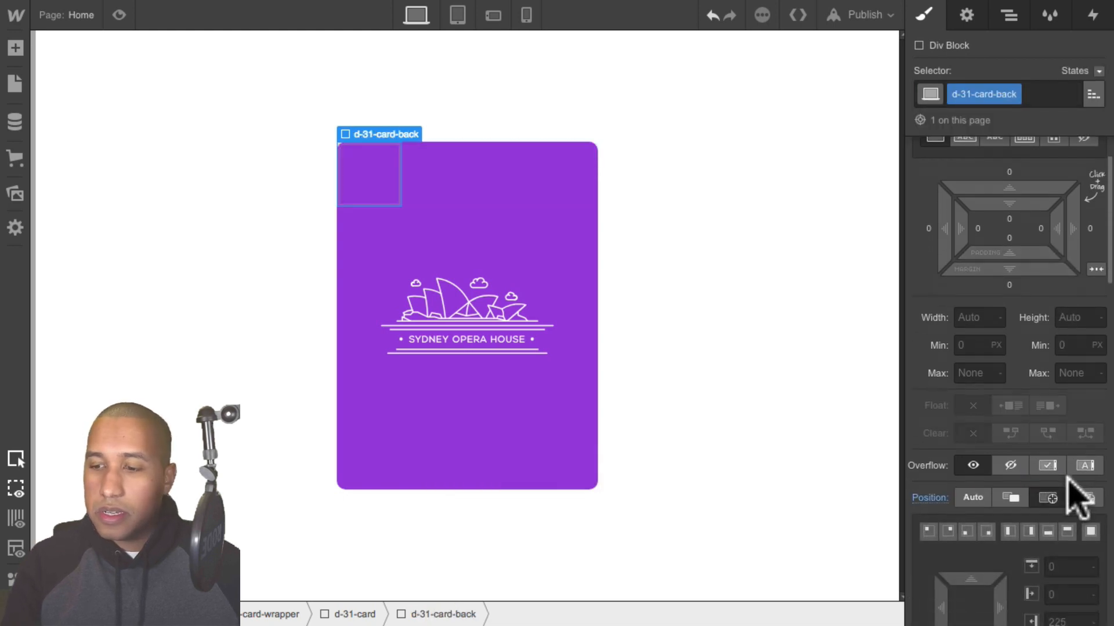
left_click(1090, 477)
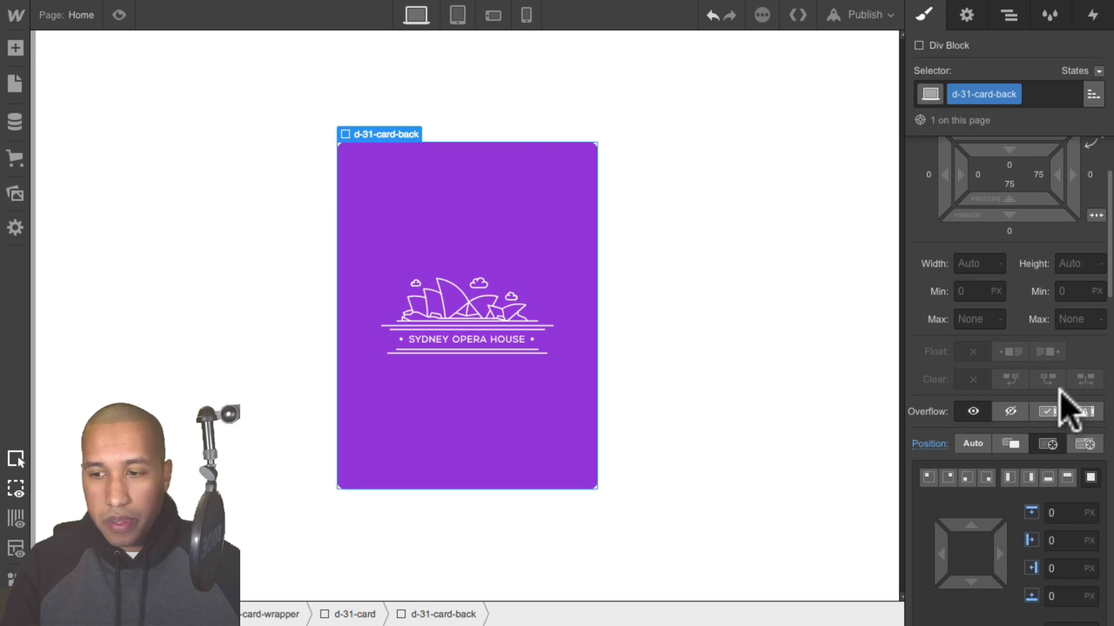
Set the background colour of the d-31-card-back div block to black
scroll(1068, 410, "down", 15)
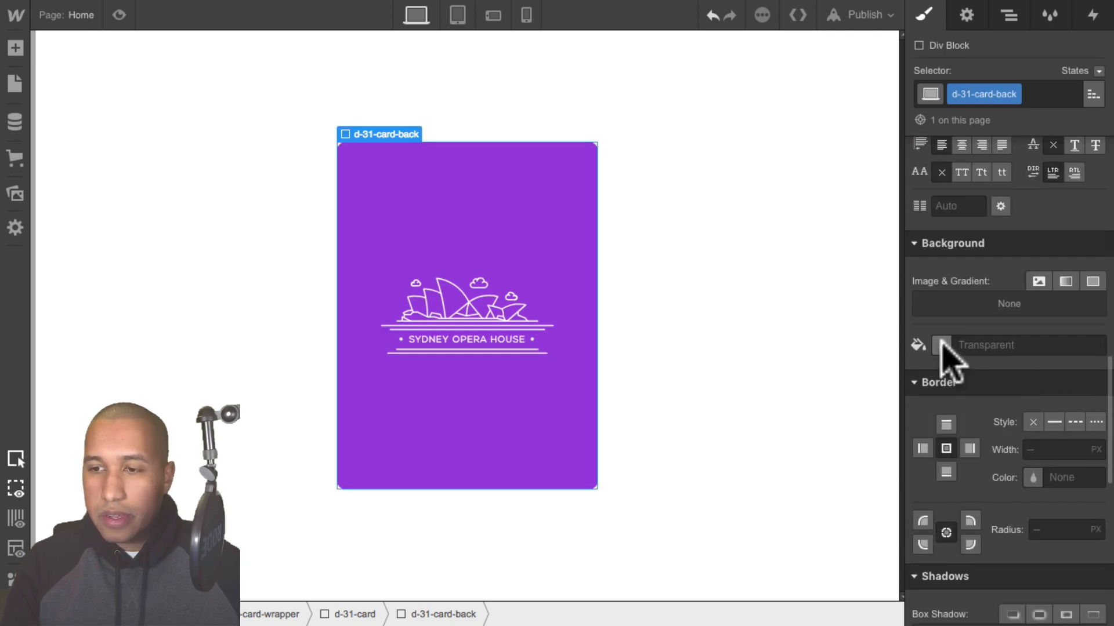
left_click(941, 345)
left_click(968, 261)
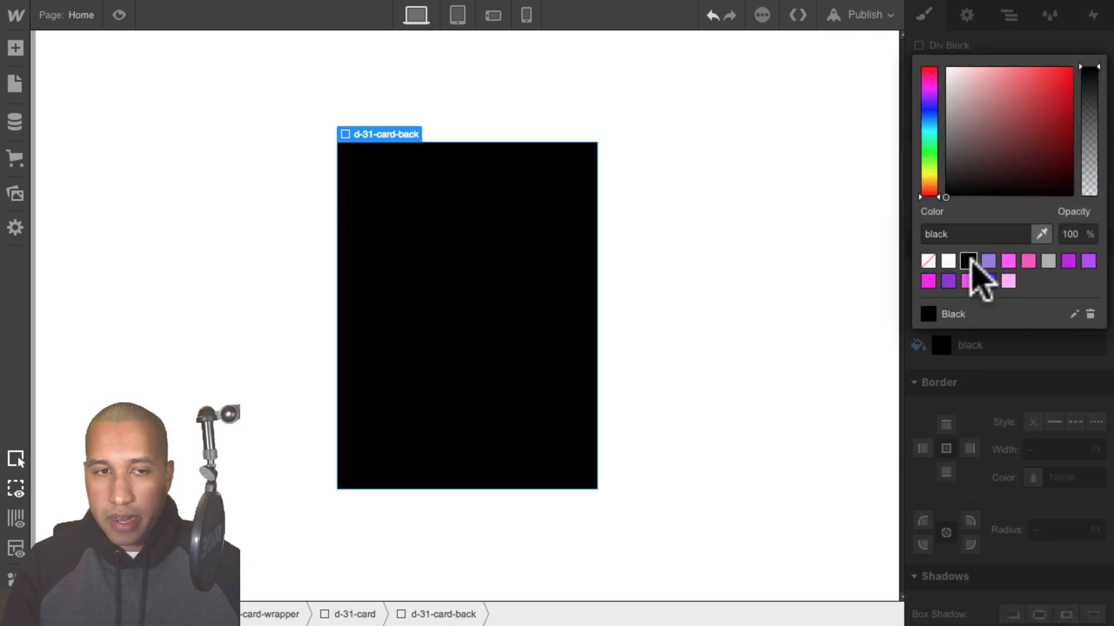
left_click(1003, 378)
Round all corners of the d-31-card-back div block with a 10 px radius
scroll(1018, 383, "down", 8)
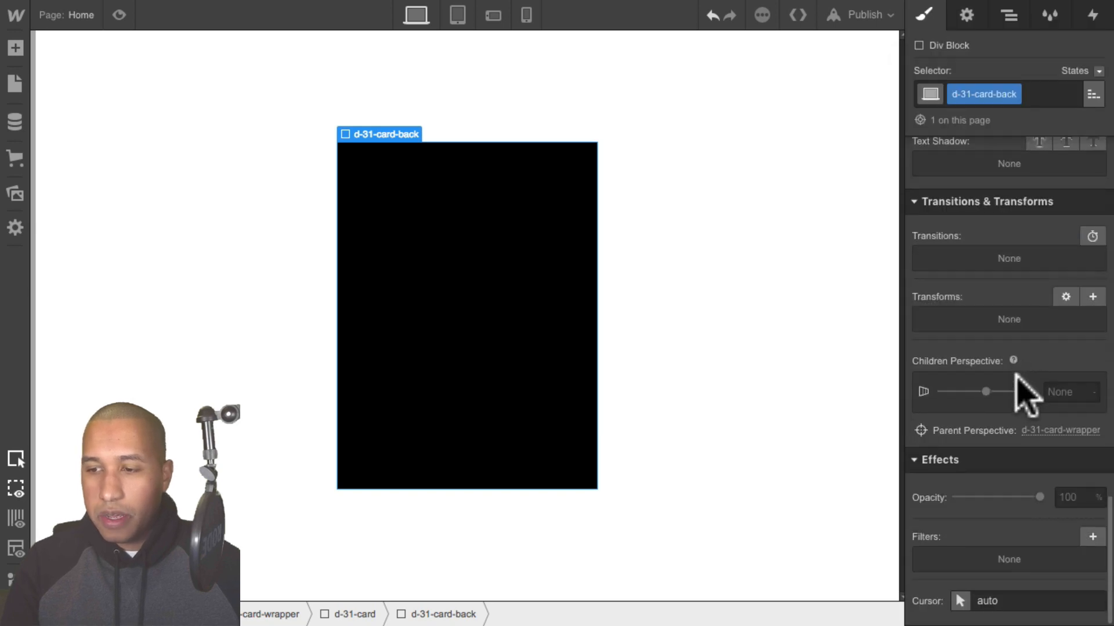
scroll(1021, 385, "up", 2)
scroll(1028, 392, "up", 3)
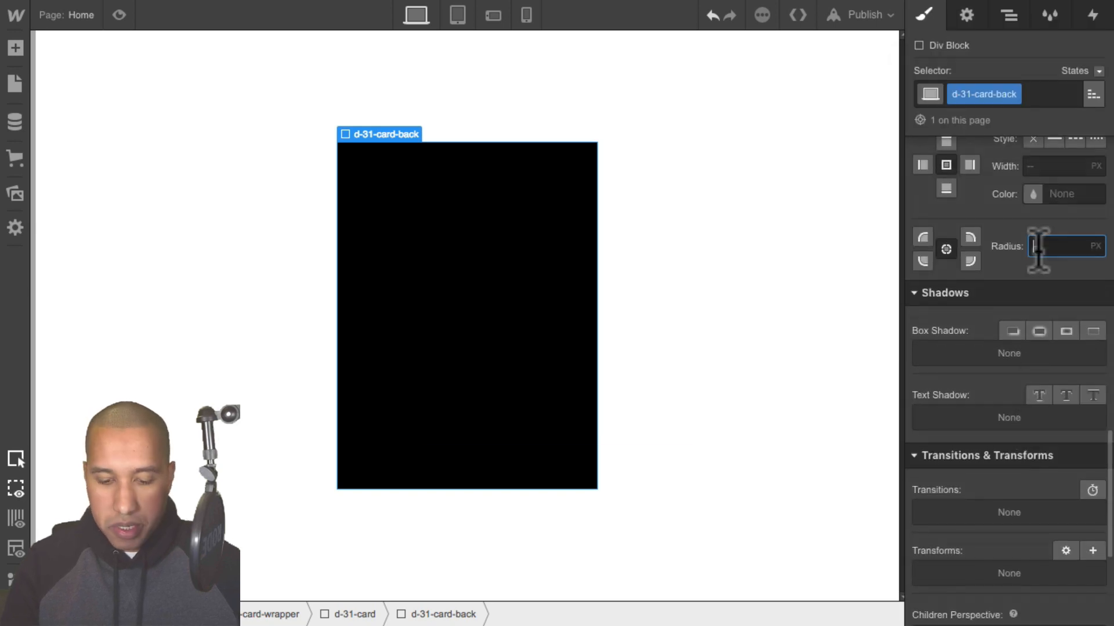
type("10")
key("Return")
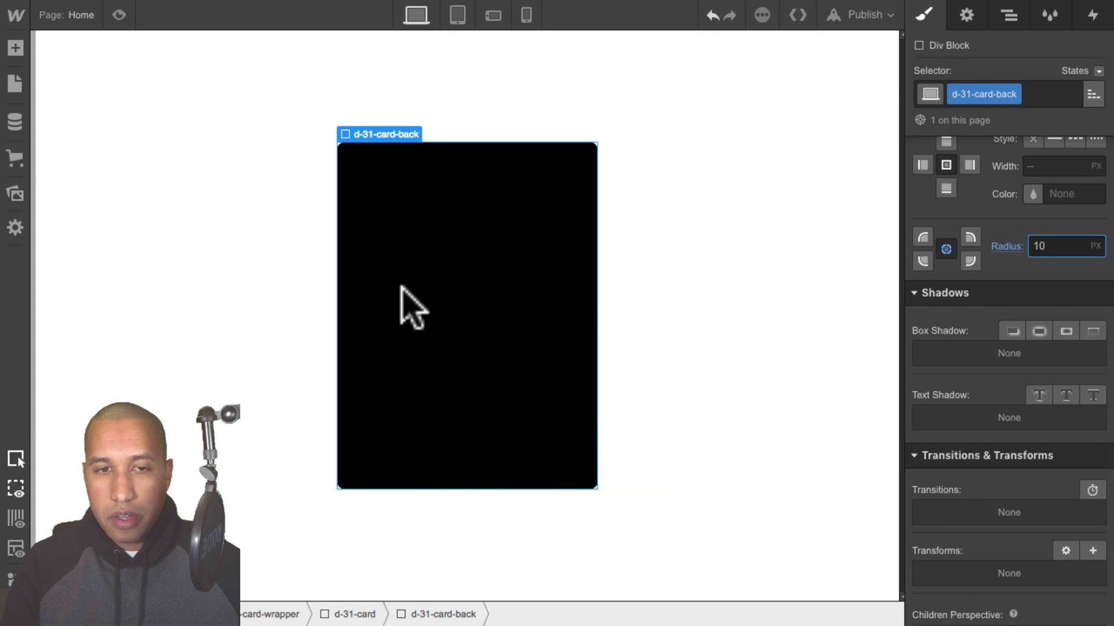
Make d-31-card-back a vertical flex layout with its children justified and aligned to the center
scroll(994, 286, "up", 15)
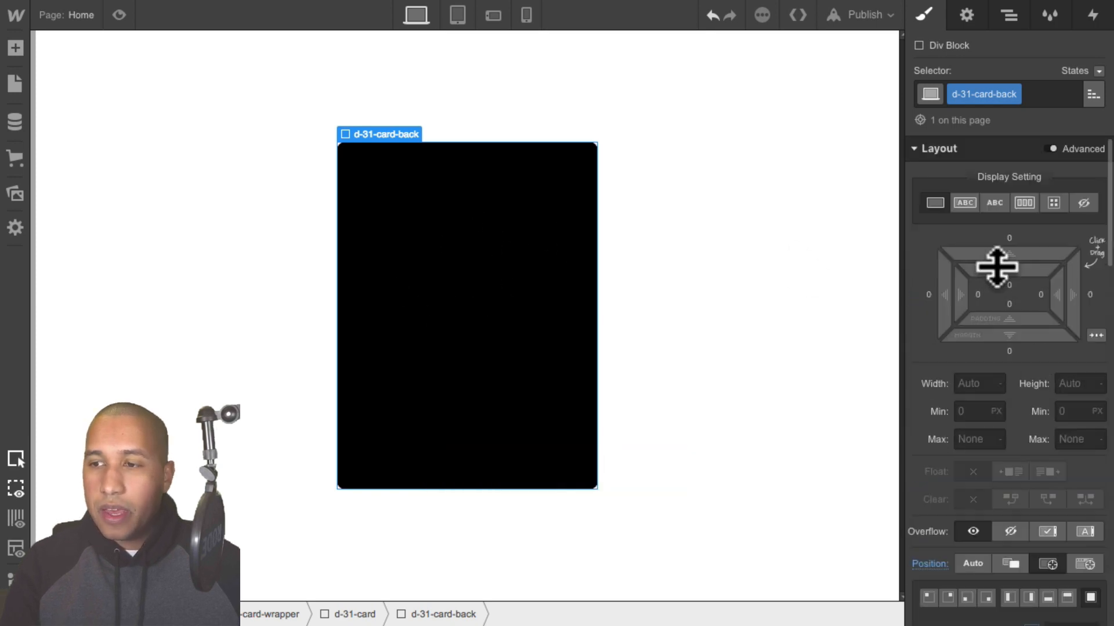
left_click(1024, 202)
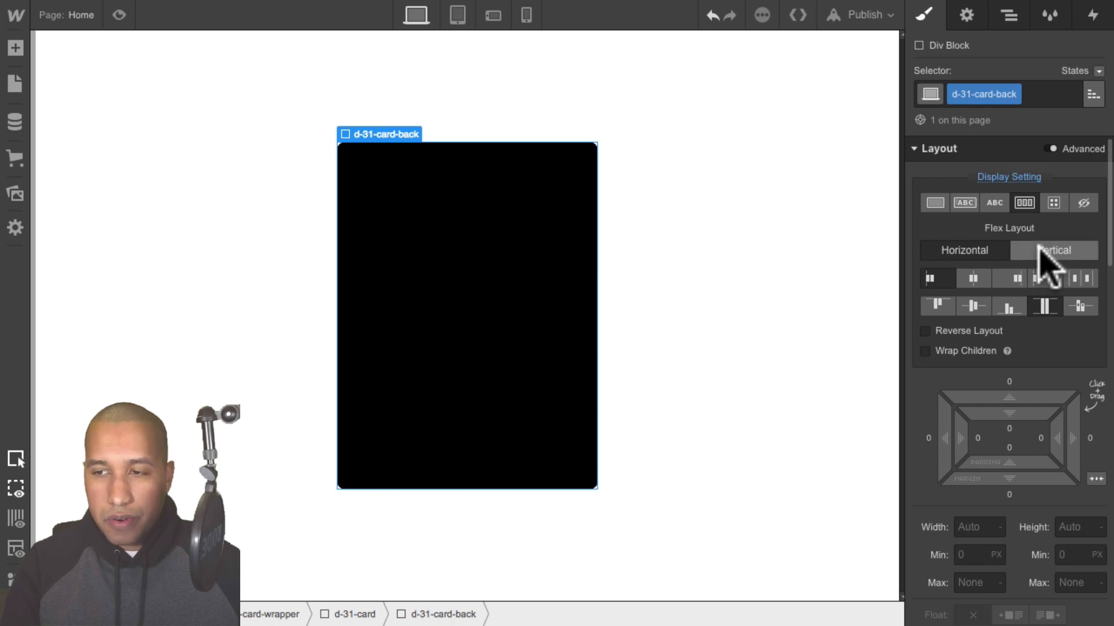
left_click(1042, 252)
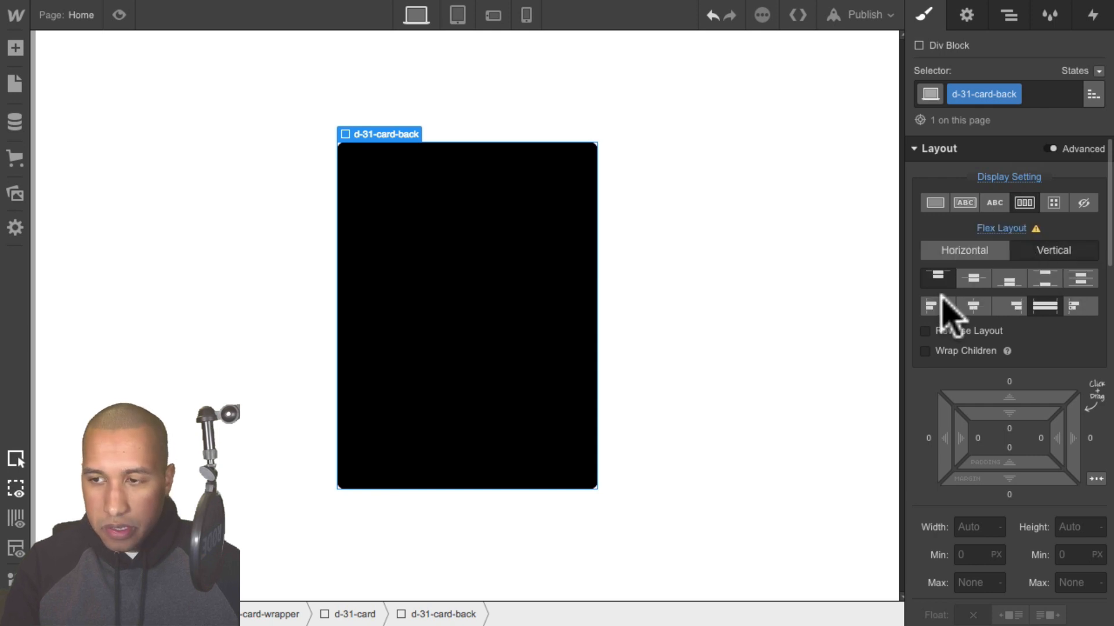
left_click(973, 278)
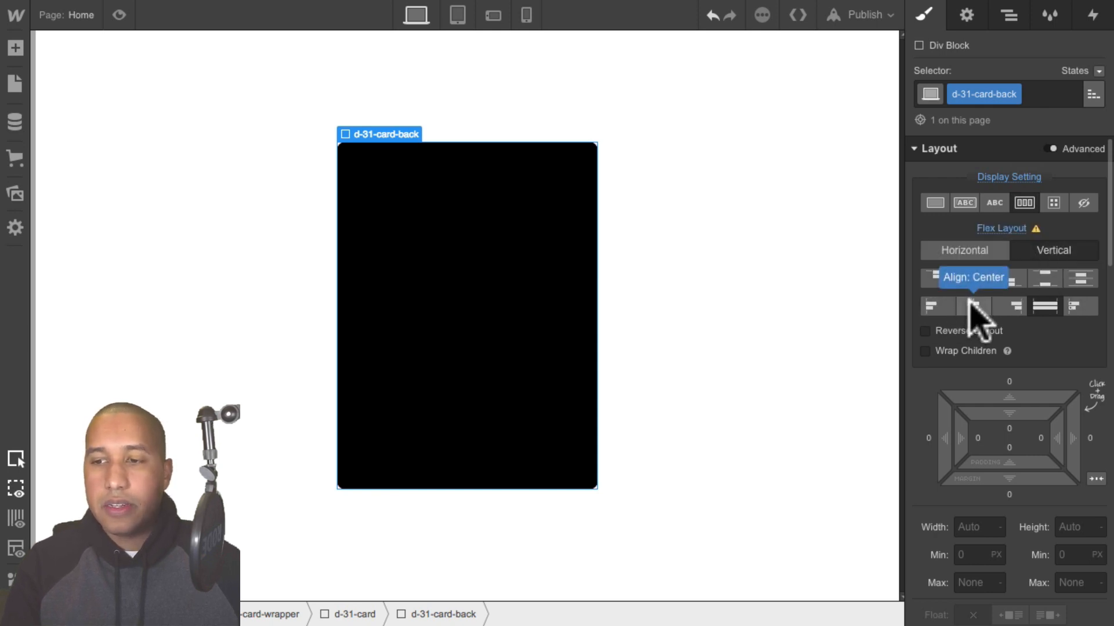
left_click(972, 304)
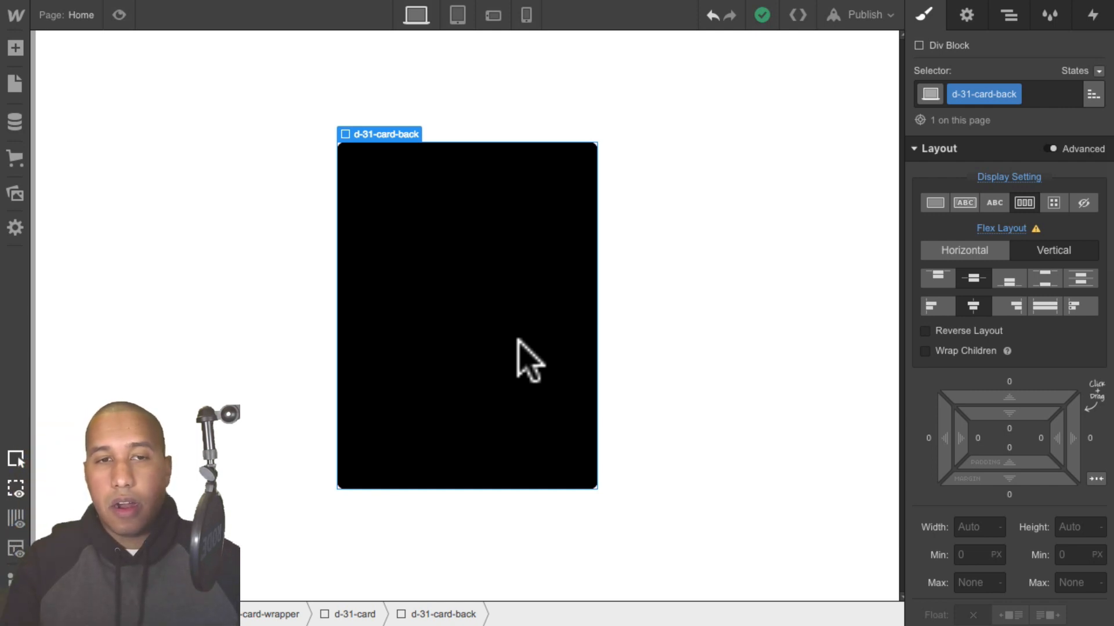
Add a heading inside the d-31-card-back div block and make it an H3
left_click(16, 49)
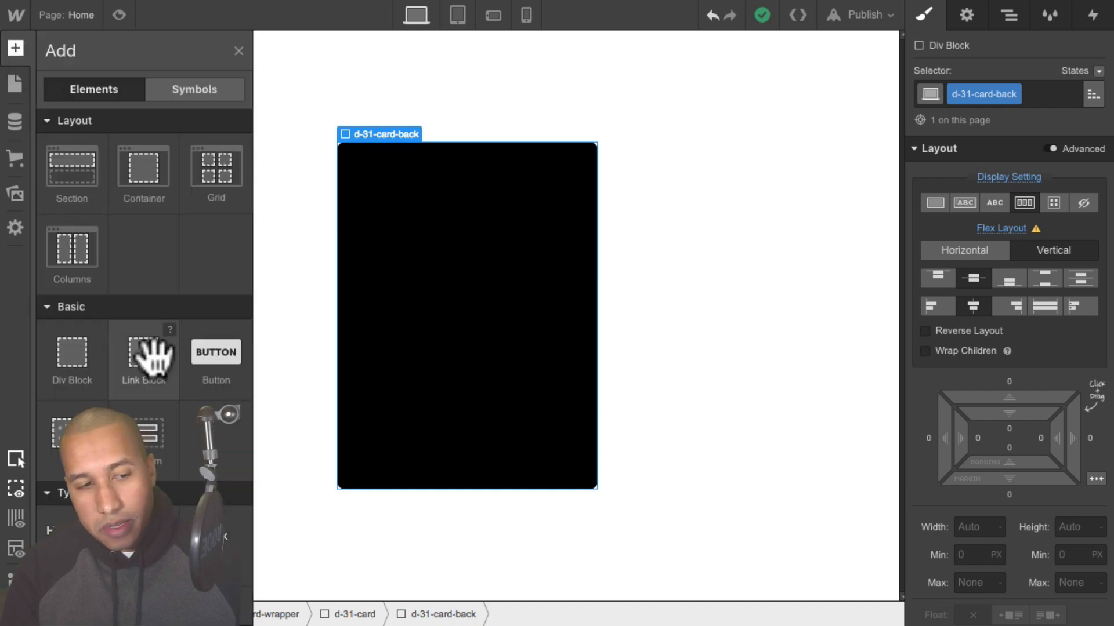
scroll(142, 354, "down", 3)
scroll(143, 354, "down", 2)
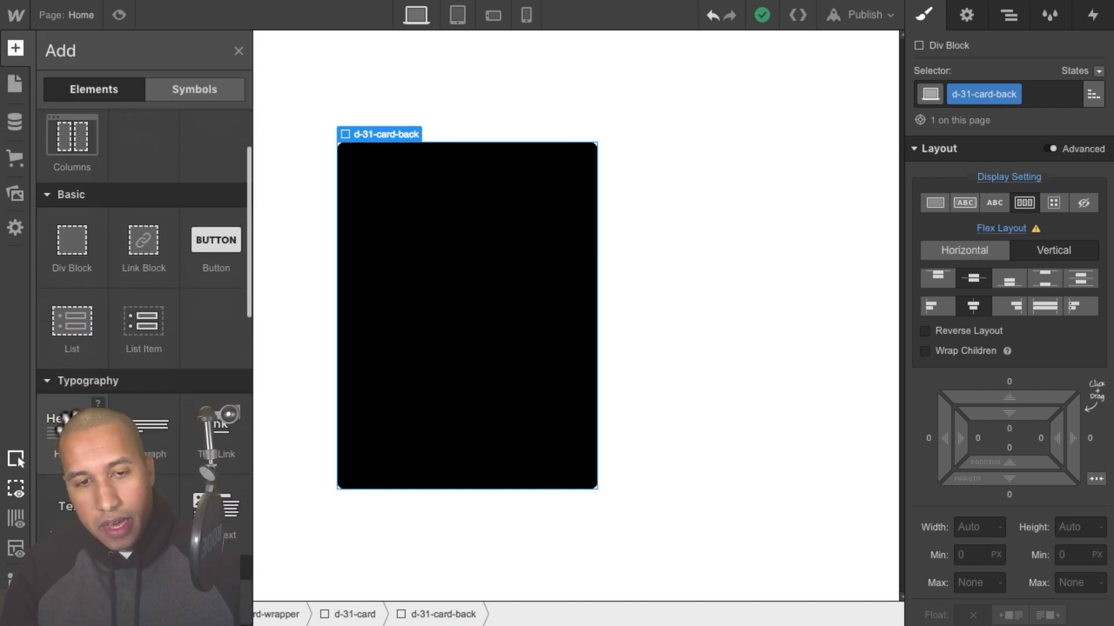
left_click(69, 429)
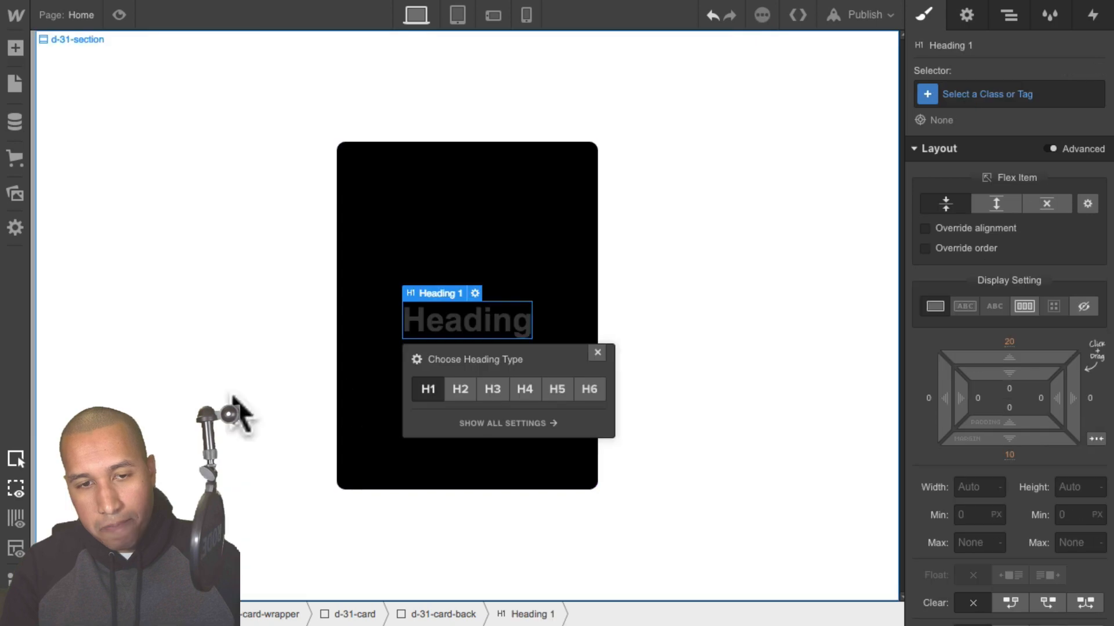
left_click(490, 389)
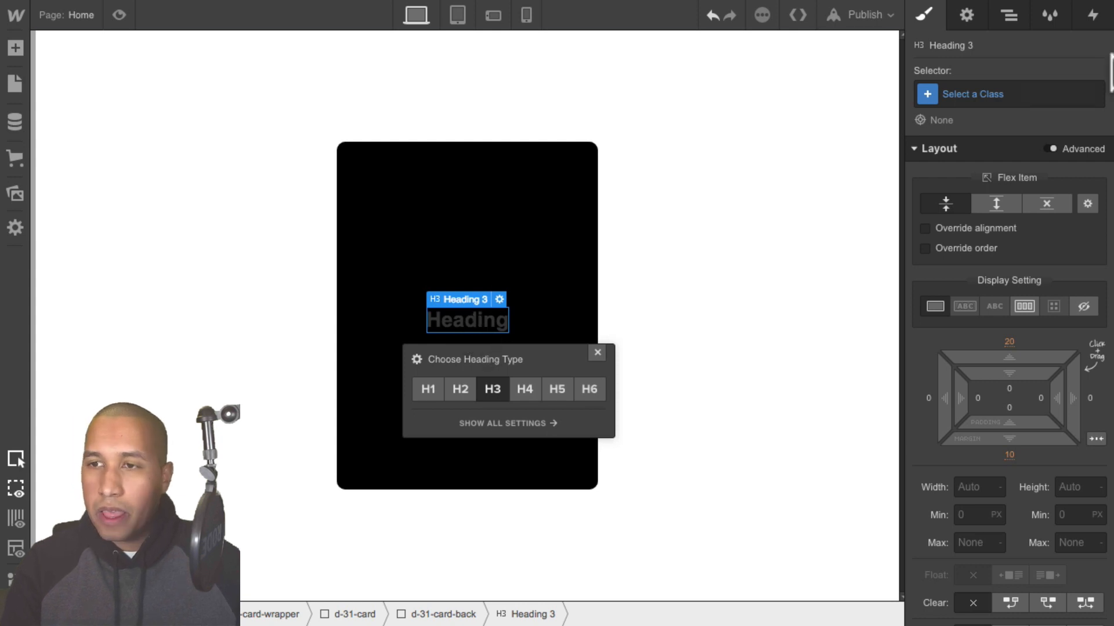
Give the heading on the card's back the class d-31-h3
left_click(1059, 93)
type("d")
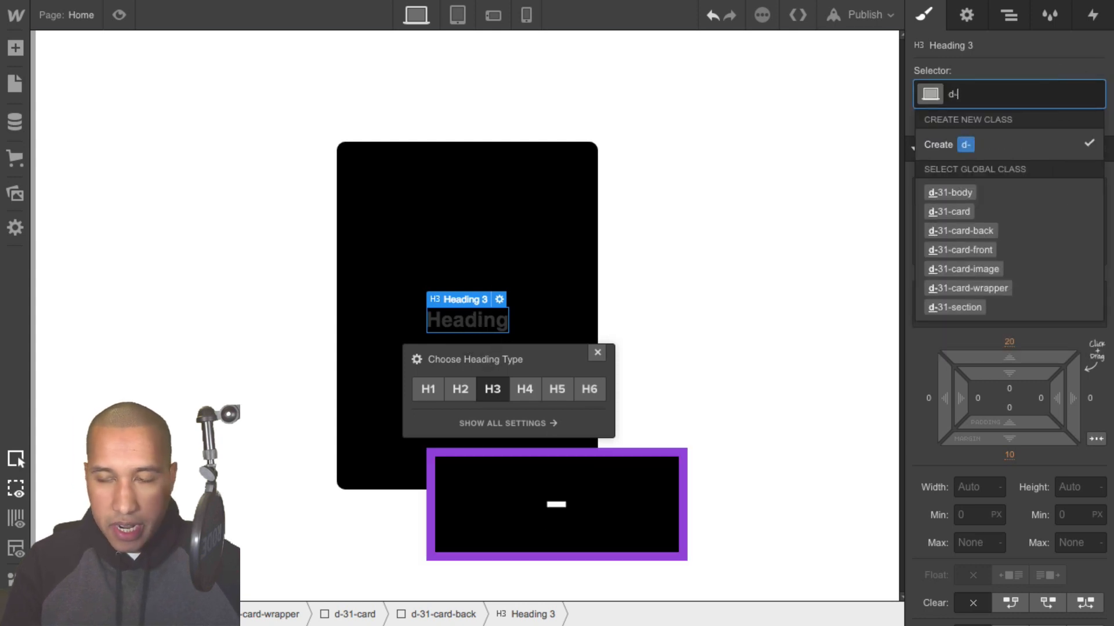
type("-31-h")
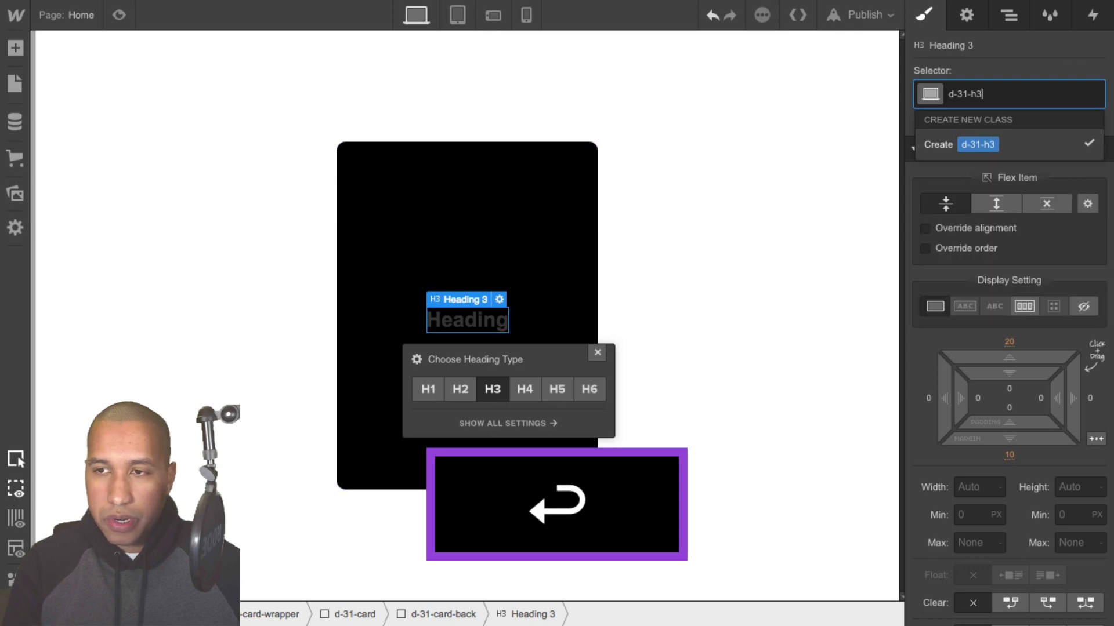
type("3")
key("Return")
Set the d-31-h3 heading's font to Circular Bold with weight 700 - Bold and colour it white
scroll(986, 394, "down", 5)
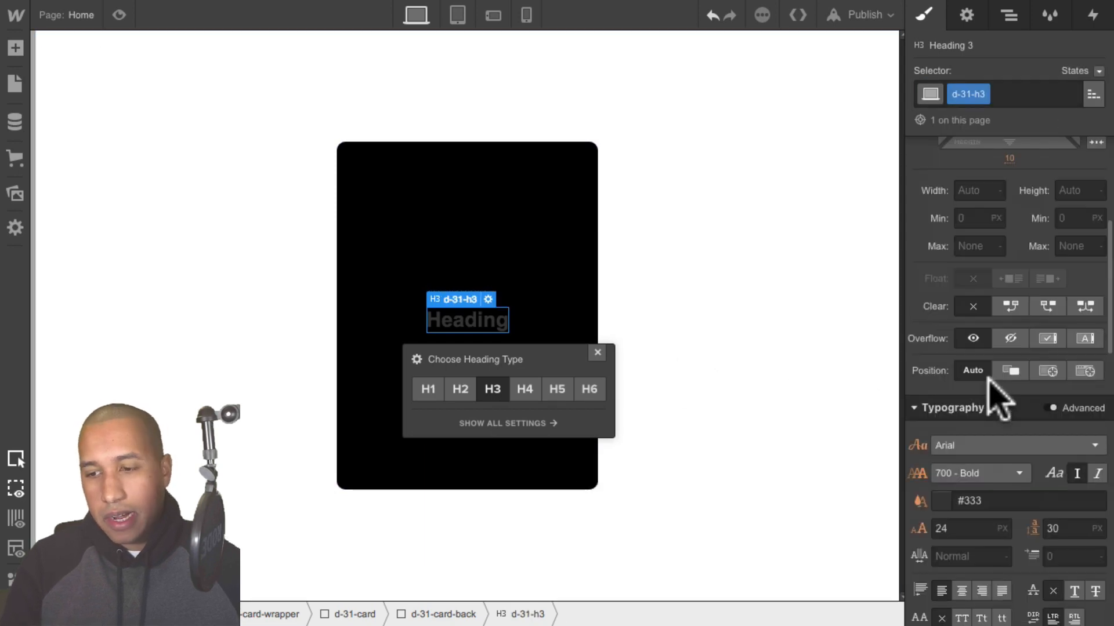
scroll(986, 348, "down", 3)
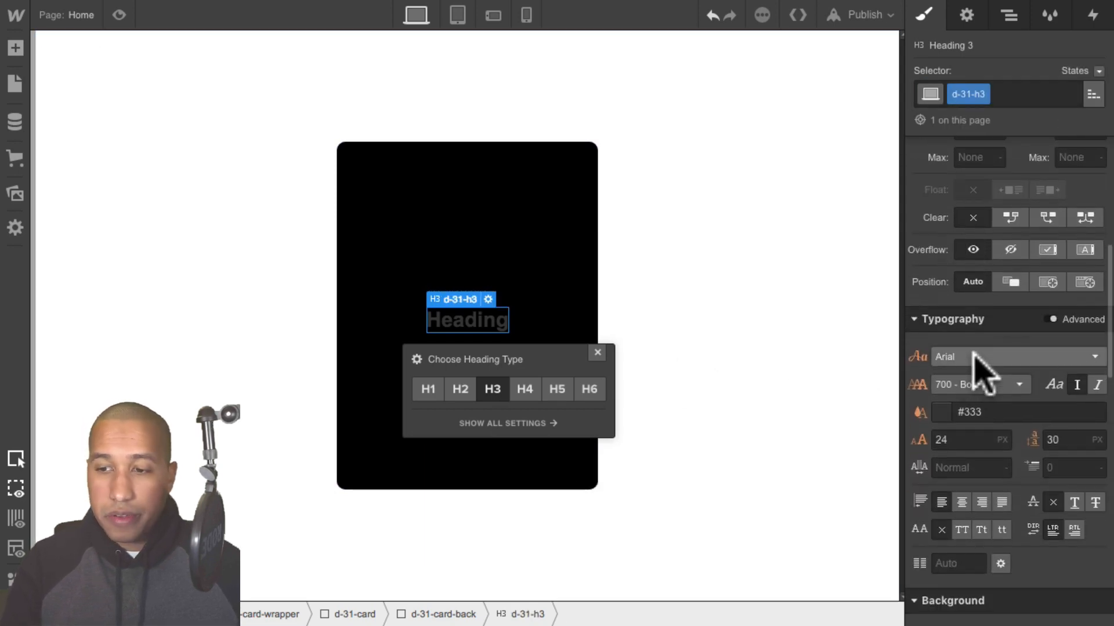
left_click(974, 357)
scroll(993, 453, "down", 1)
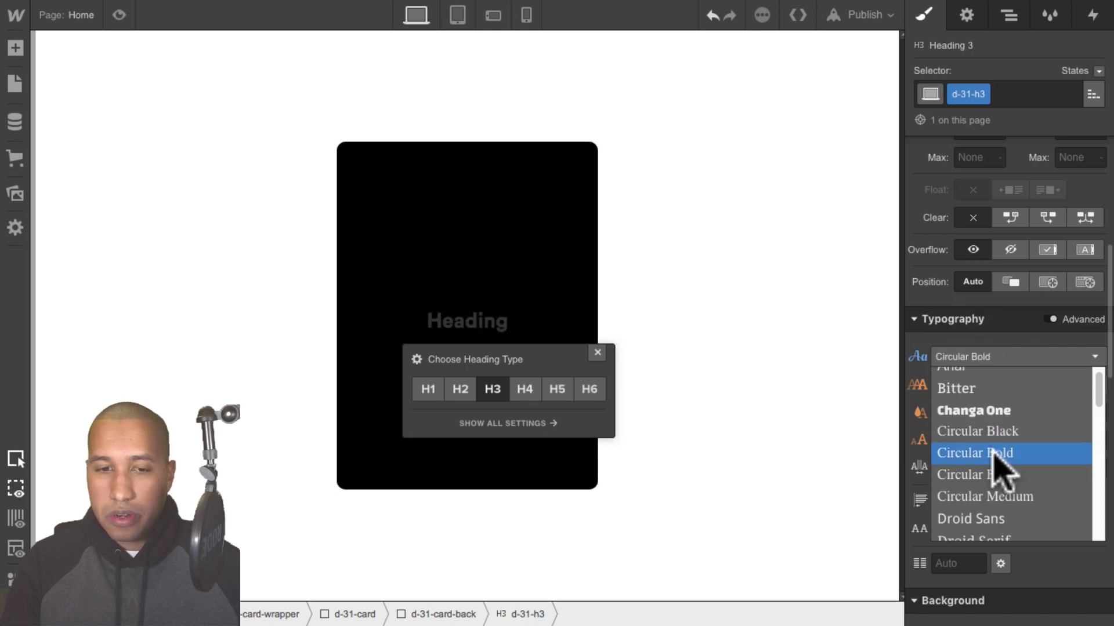
left_click(993, 453)
left_click(967, 384)
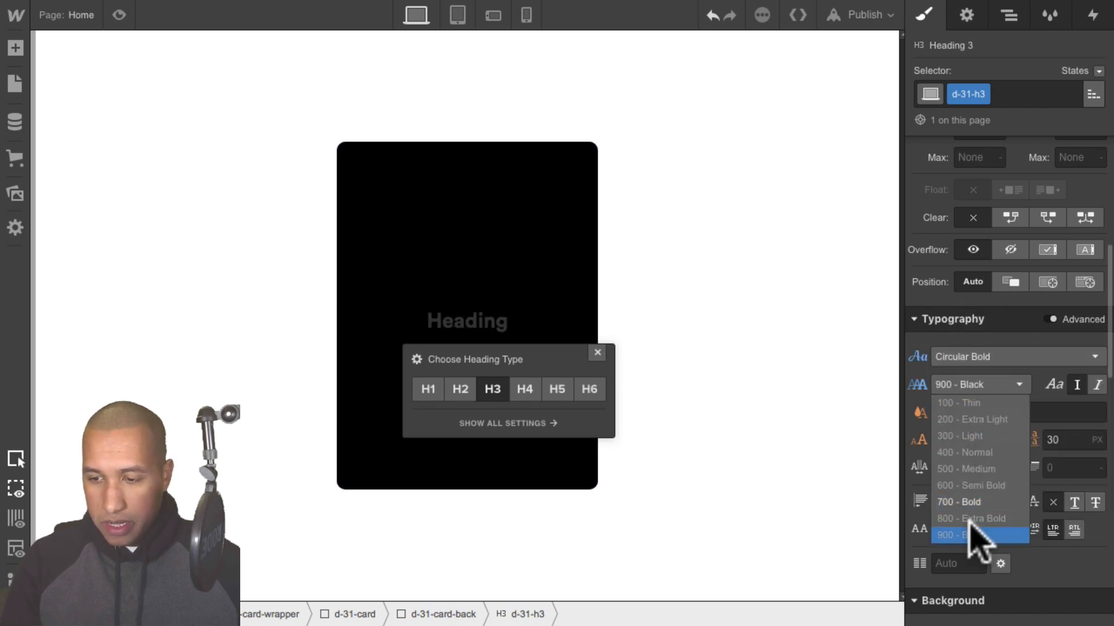
left_click(980, 534)
left_click(950, 413)
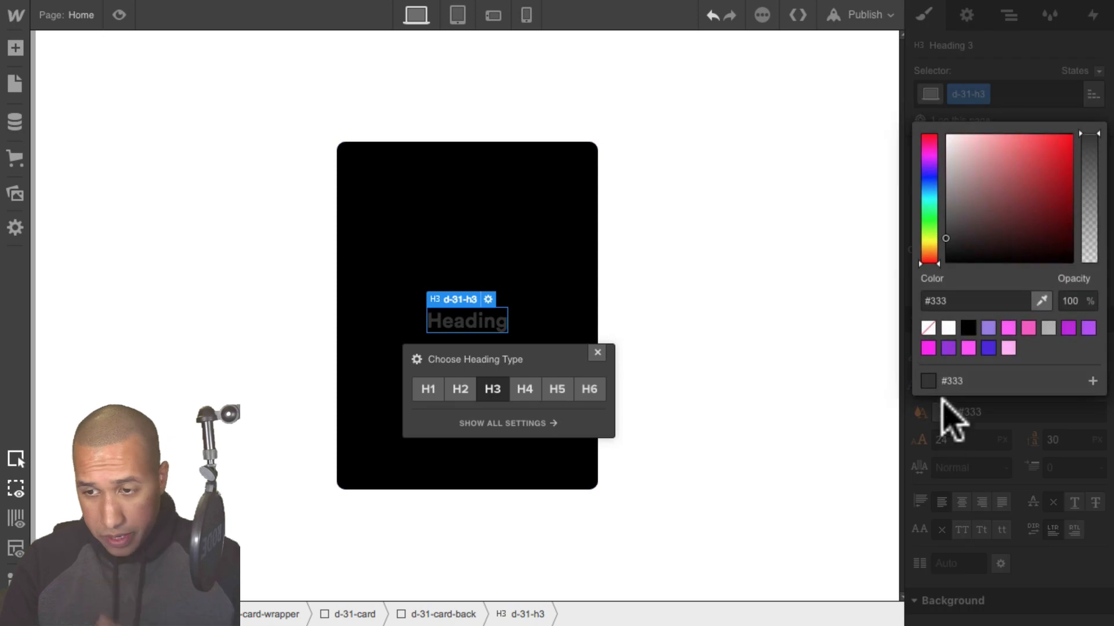
left_click(948, 329)
Replace the heading text on the card's back with "Sydney Opera House"
double_click(475, 320)
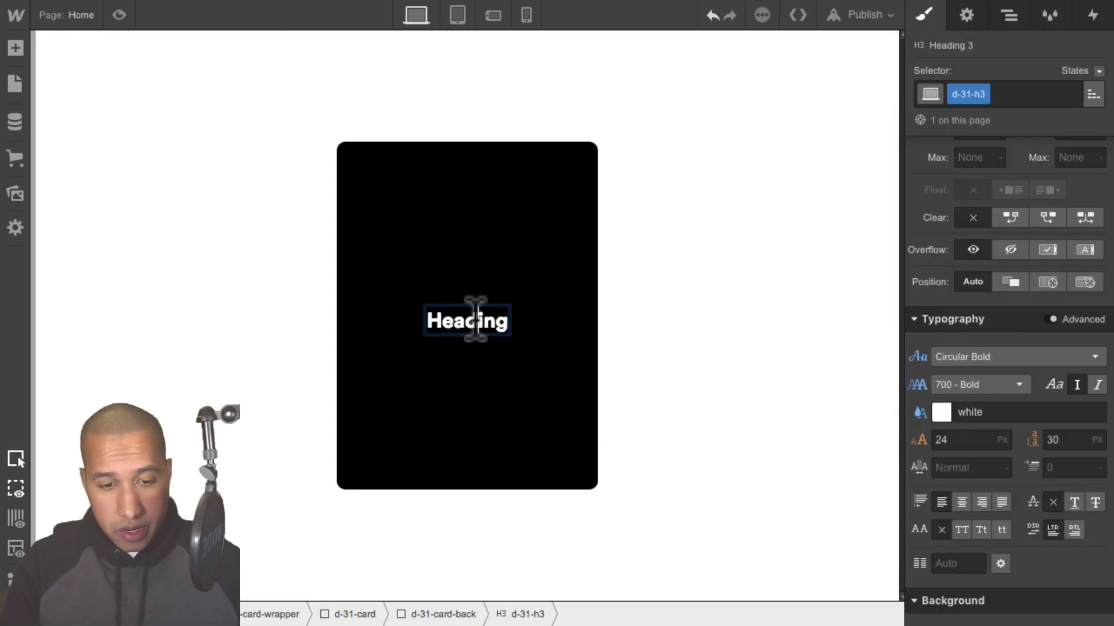
key("shift+super+a")
type("Sydne")
key("BackSpace")
type("ney ")
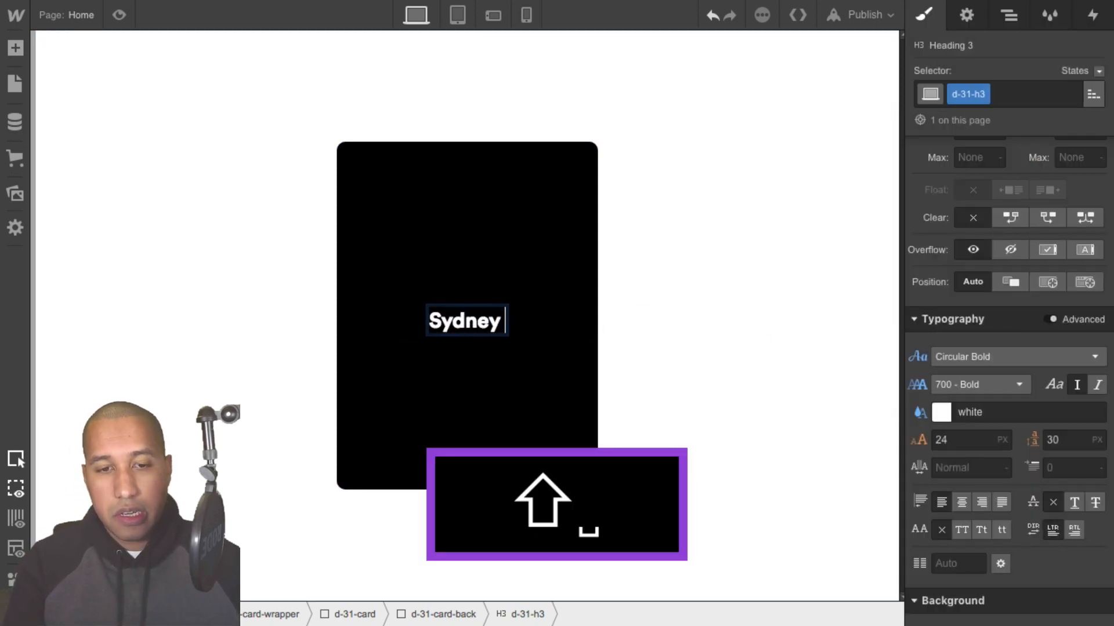
type("Opera House")
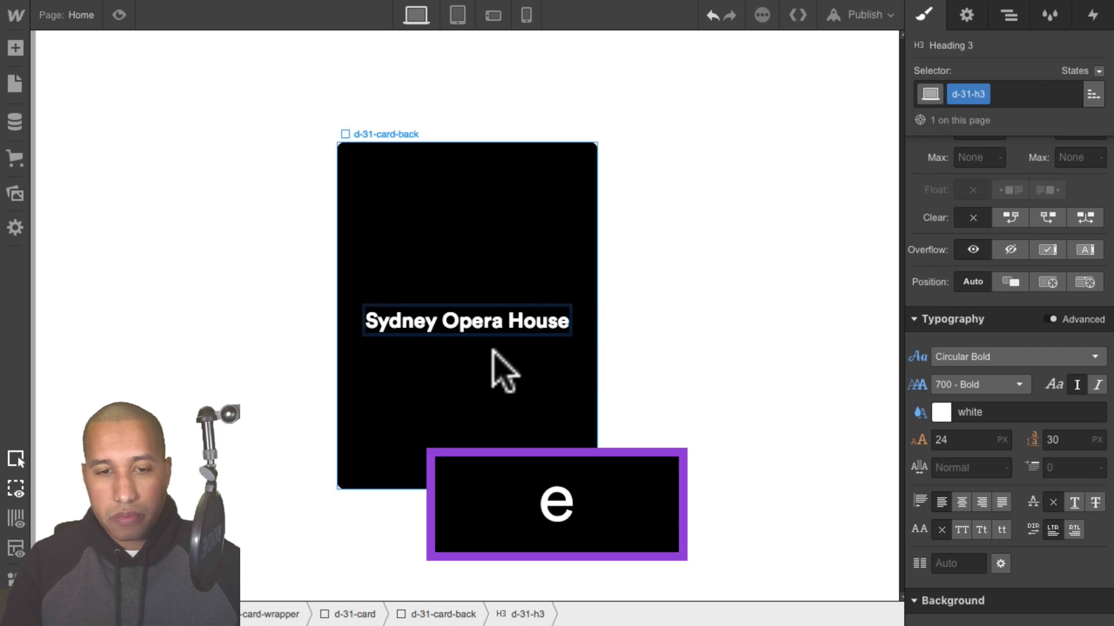
left_click(492, 353)
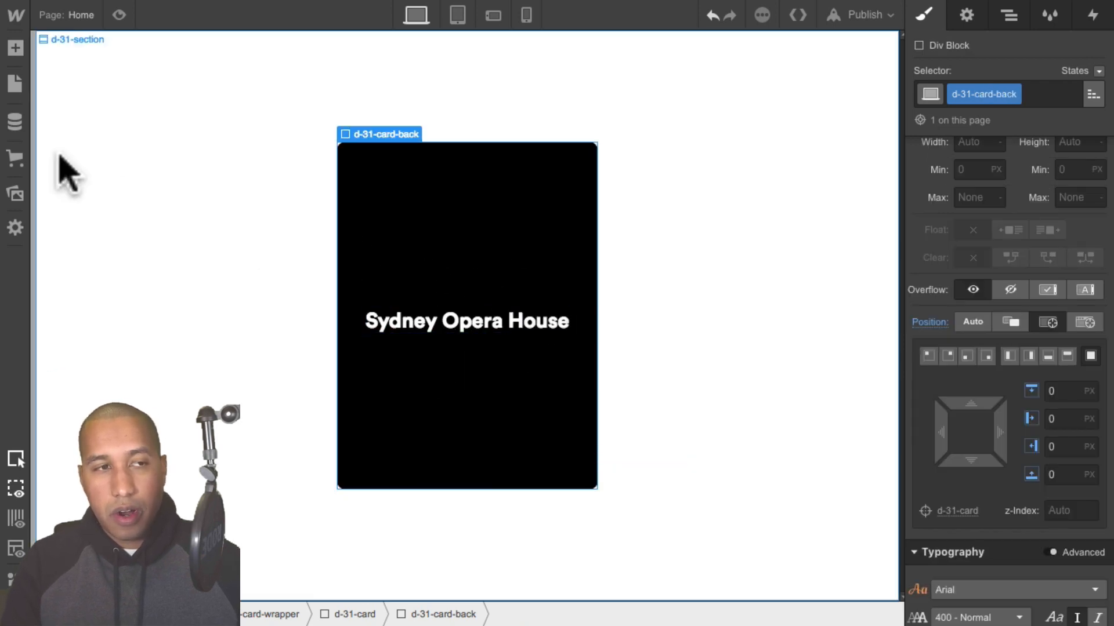
Add a paragraph element below the heading inside the d-31-card-back div block
left_click(15, 47)
scroll(99, 367, "down", 5)
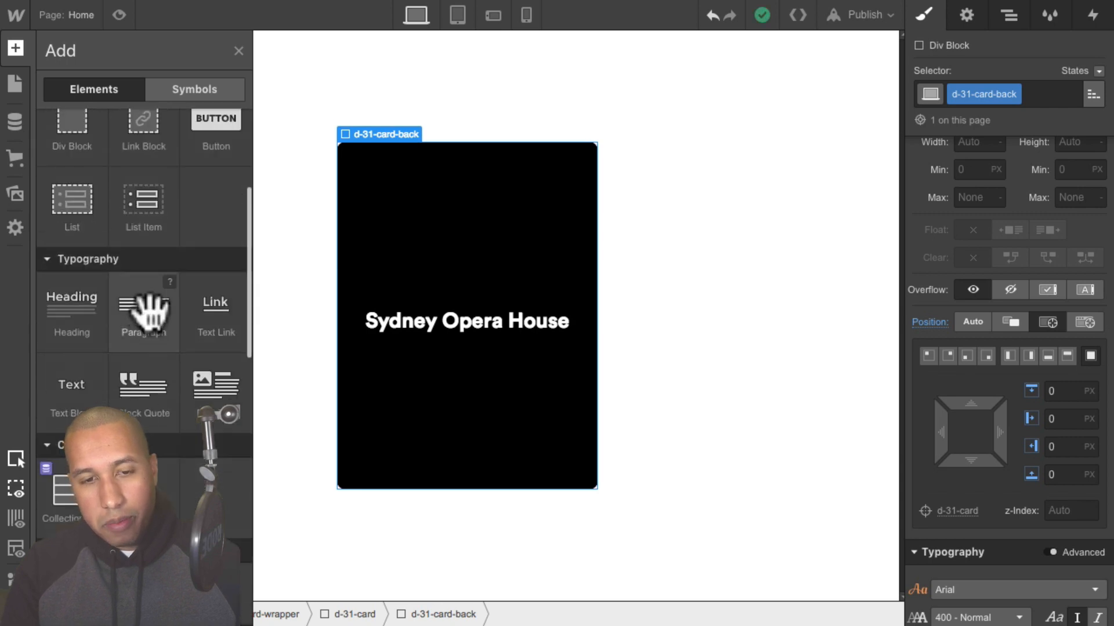
left_click_drag(149, 313, 445, 378)
Set the paragraph's font to Circular Book and its text colour to white
left_click(992, 359)
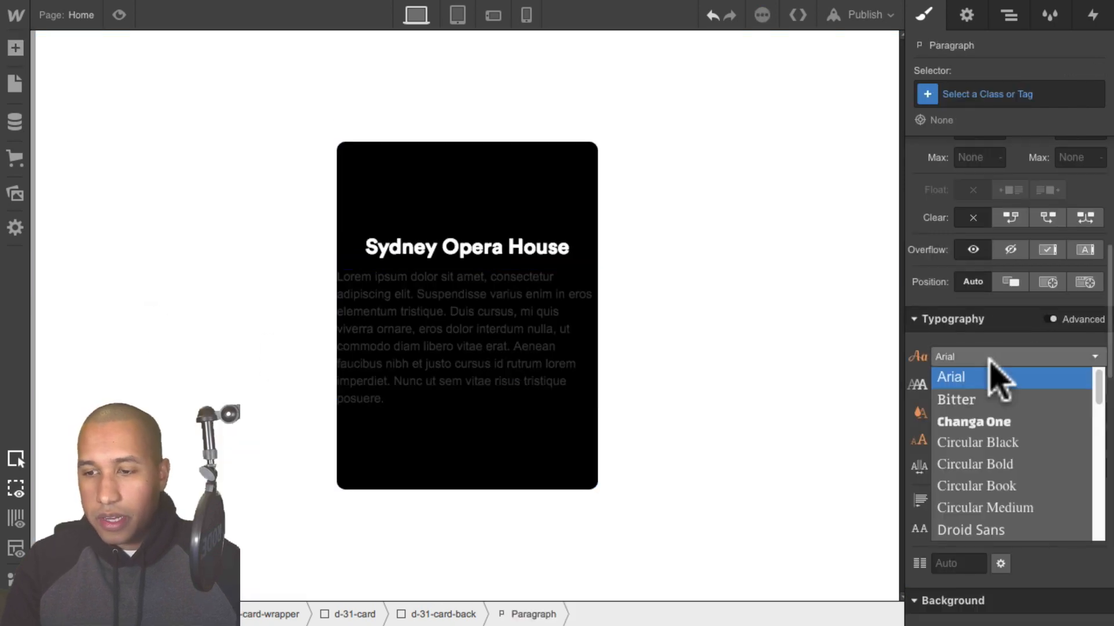
left_click(989, 487)
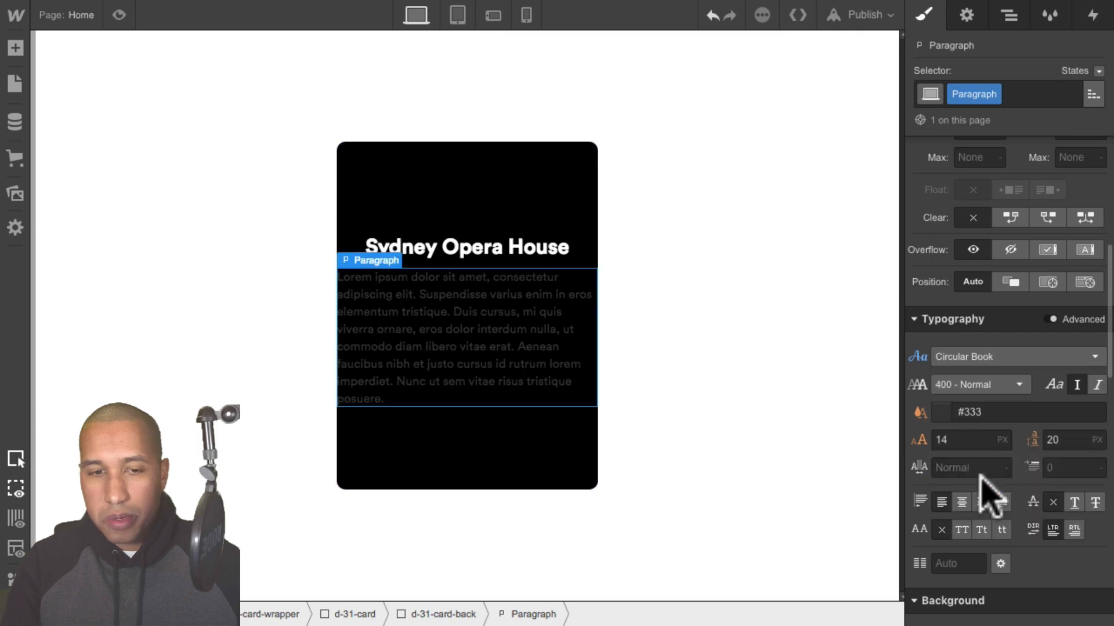
left_click(943, 413)
left_click(949, 329)
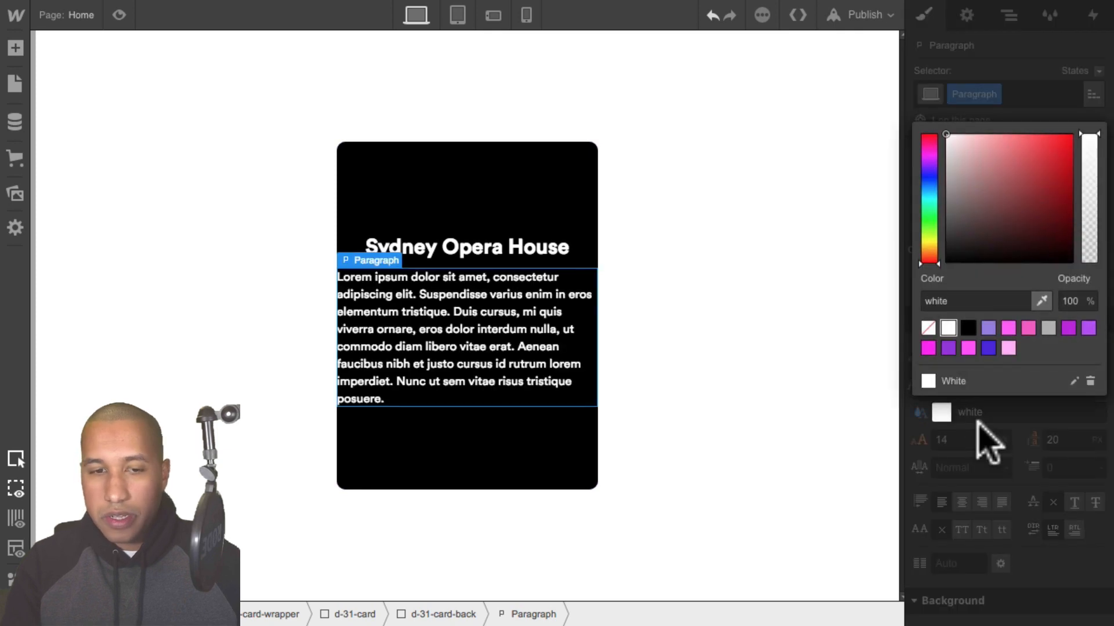
left_click(986, 440)
Inset the paragraph with equal left and right margins and center-align its text
scroll(1031, 400, "up", 6)
mouse_move(1069, 348)
left_mouse_down()
mouse_move(1061, 341)
mouse_move(1105, 341)
mouse_move(1069, 343)
mouse_move(1082, 344)
left_mouse_up()
scroll(1003, 386, "down", 8)
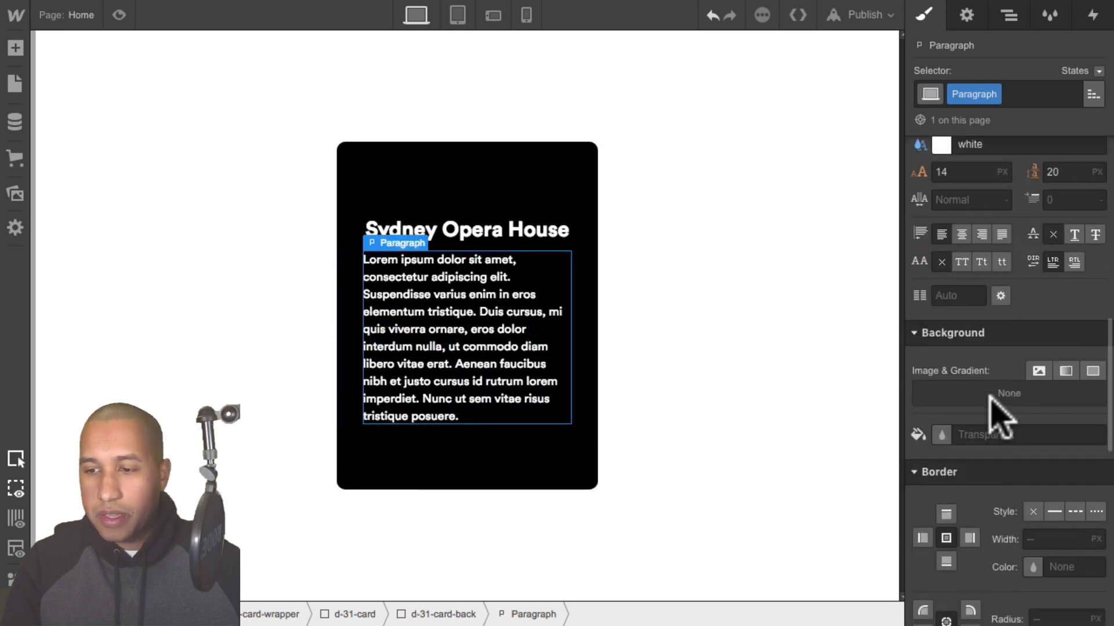
scroll(997, 415, "up", 2)
left_click(961, 283)
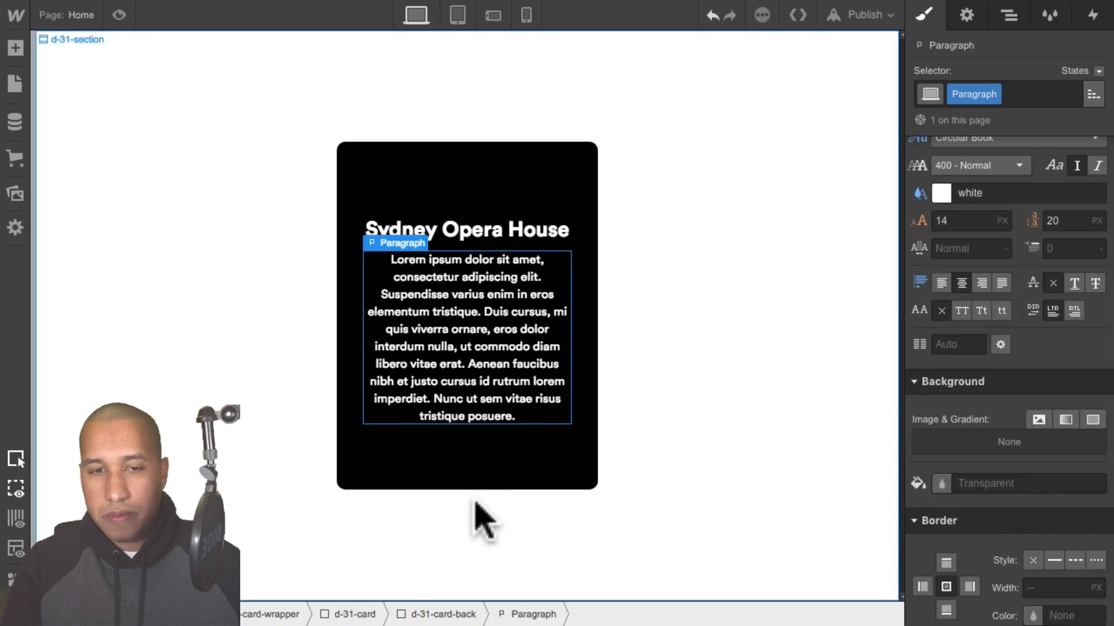
Make Chrome always show its toolbar in full screen
left_click(87, 14)
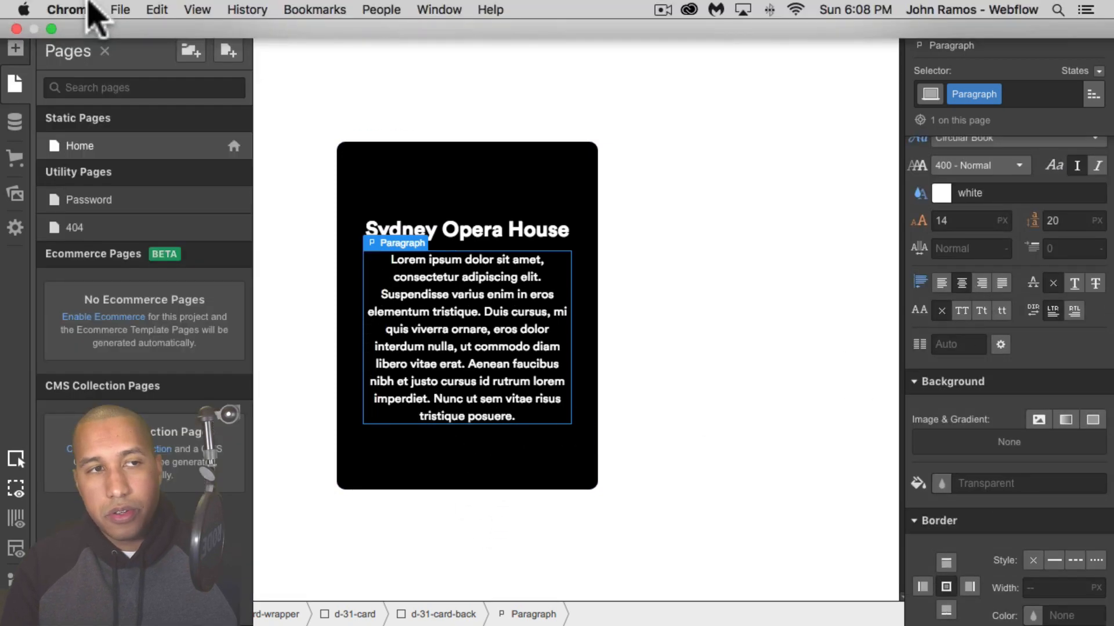
left_click(336, 75)
left_click(196, 9)
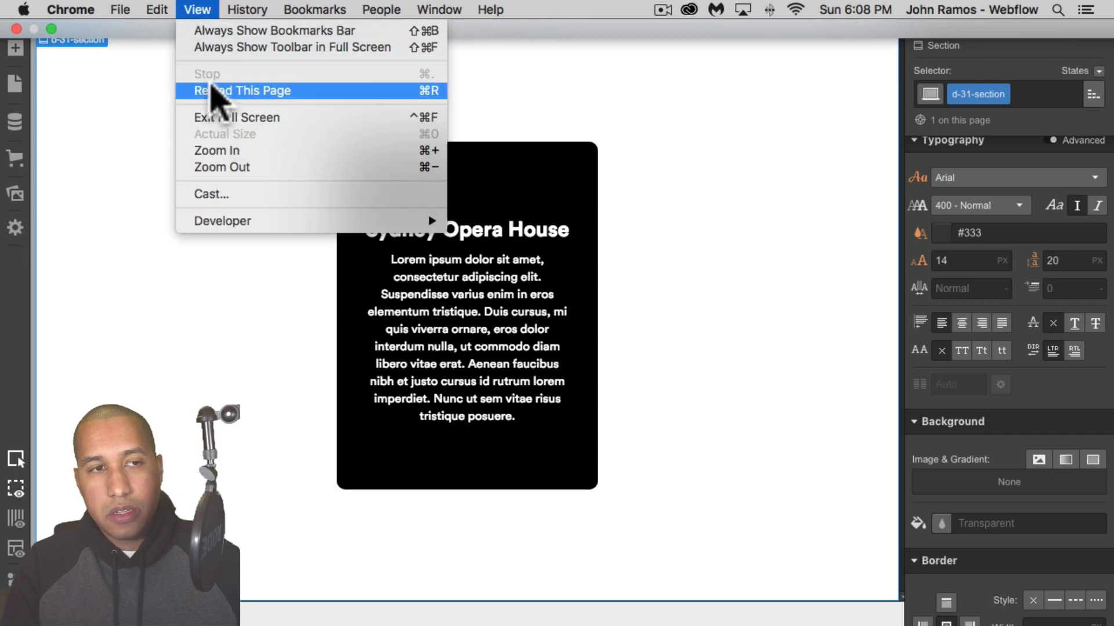
left_click(215, 49)
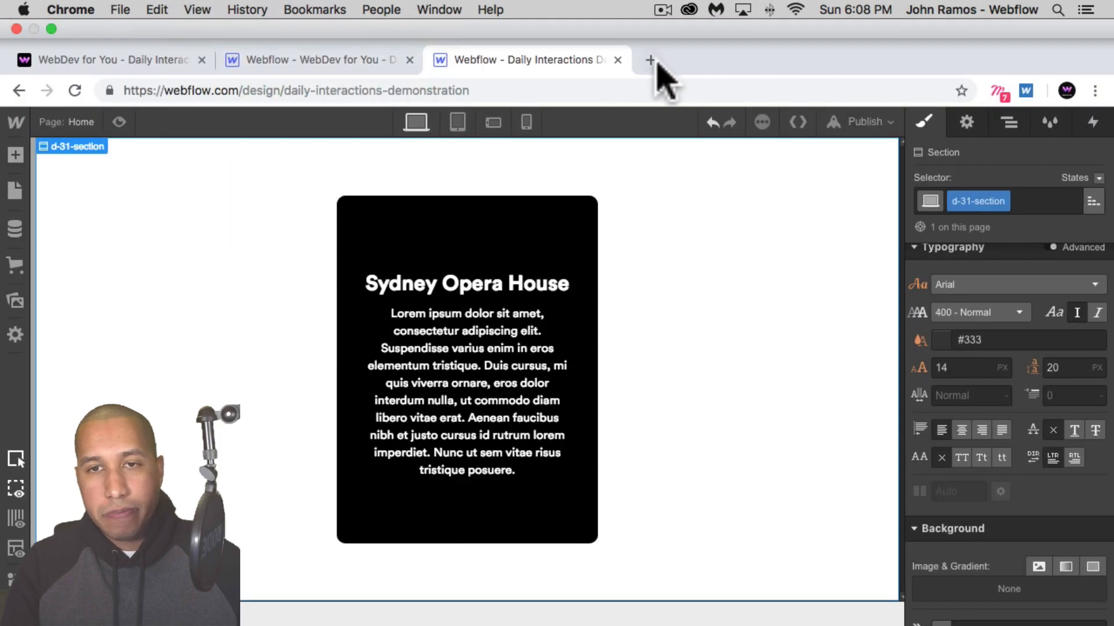
Search Google for "wikipedia" in a new browser tab and replace the query with "sydney opera house"
left_click(650, 59)
type("wikipe")
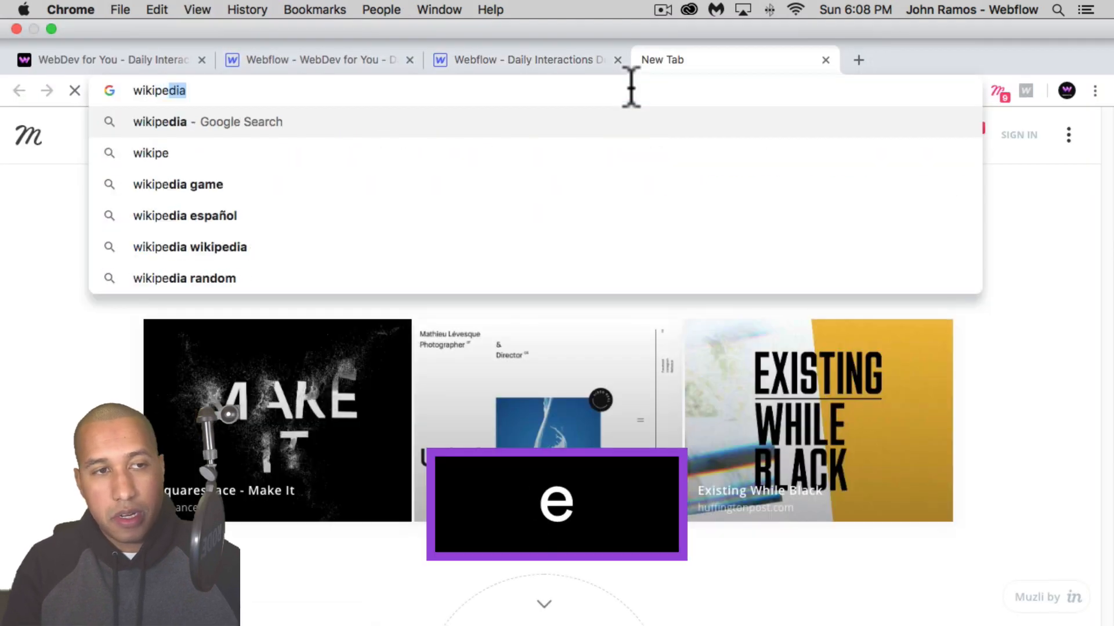
key("Return")
left_click_drag(325, 106, 93, 113)
type("sydne")
type("y opera house")
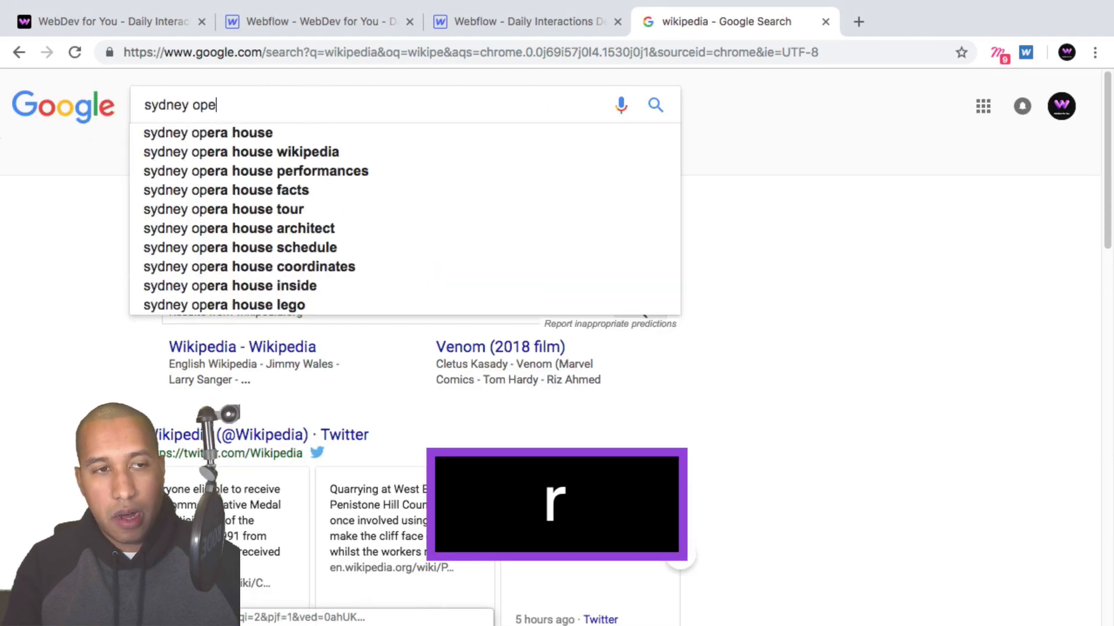
key("Return")
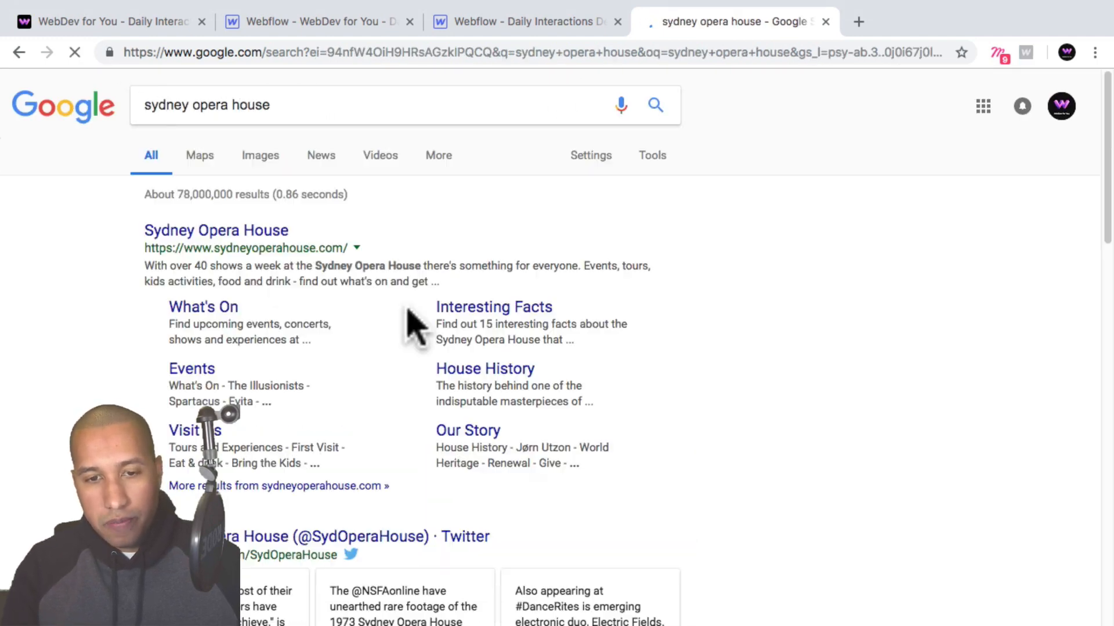
Copy the Wikipedia description of the Sydney Opera House from the search results' info box, without the source link
scroll(812, 493, "down", 3)
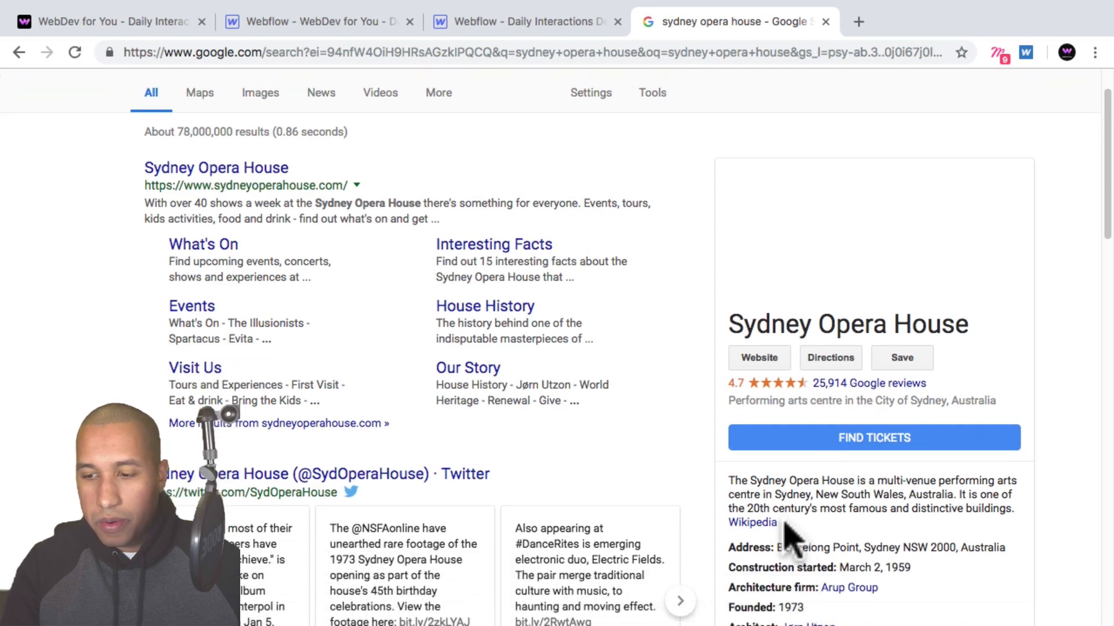
left_click_drag(728, 480, 1021, 522)
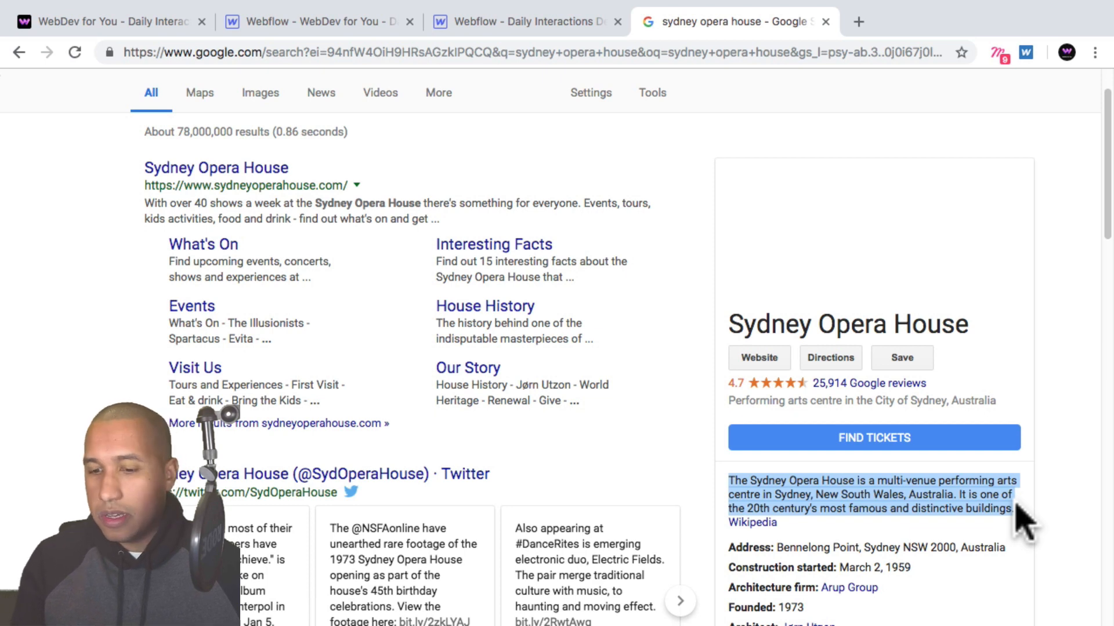
key("super+c")
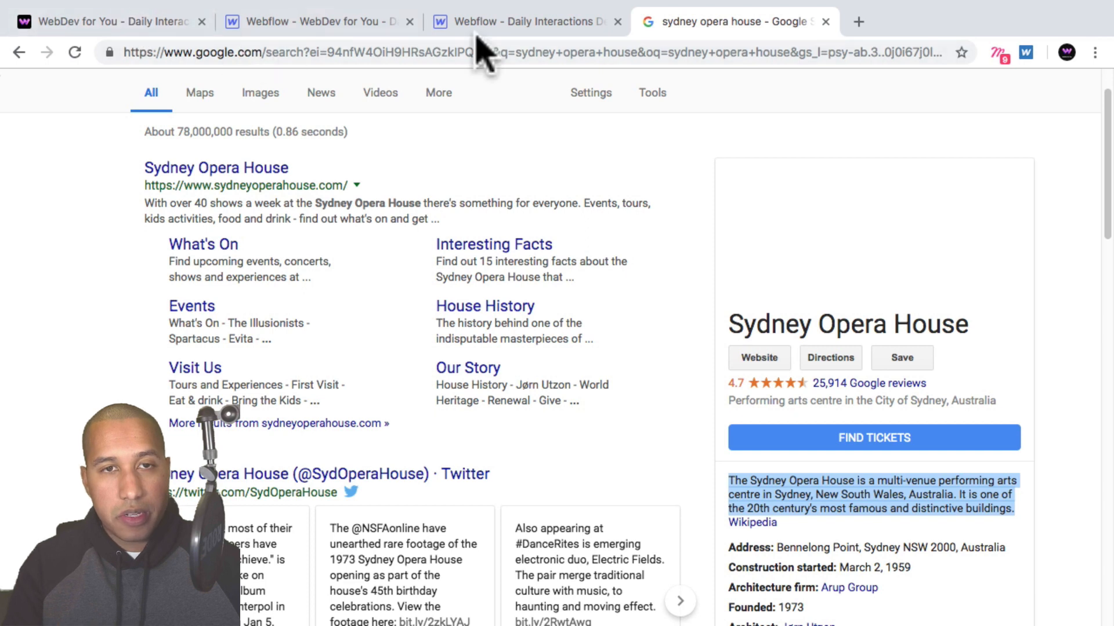
Return to the Webflow project and replace the paragraph's placeholder text with the copied Sydney Opera House description
left_click(502, 27)
double_click(420, 333)
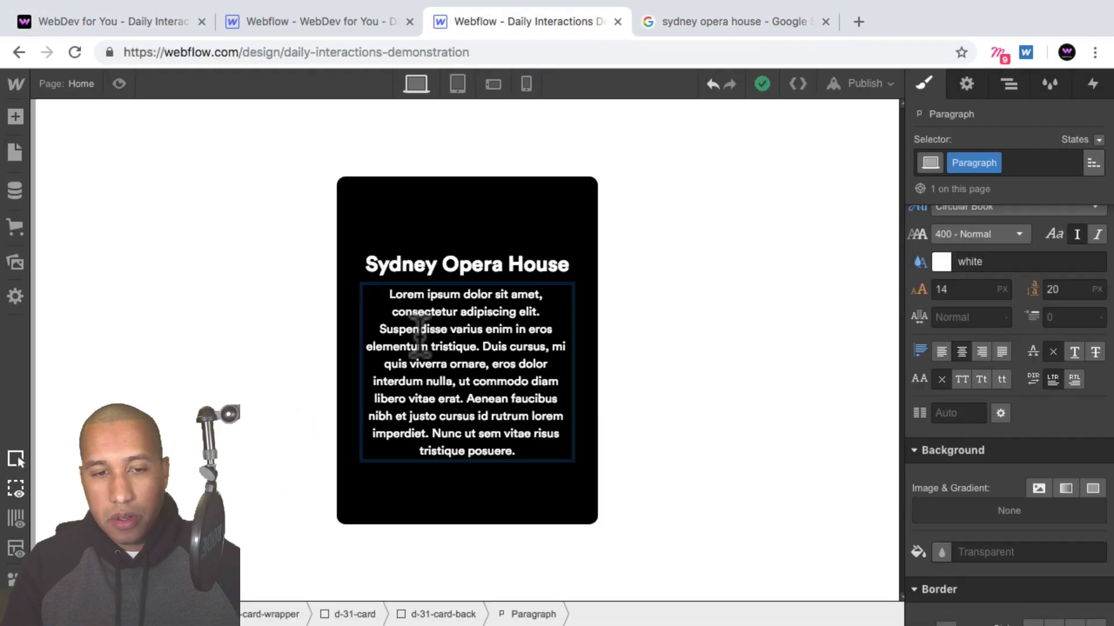
key("super+a")
key("super+v")
left_click(496, 422)
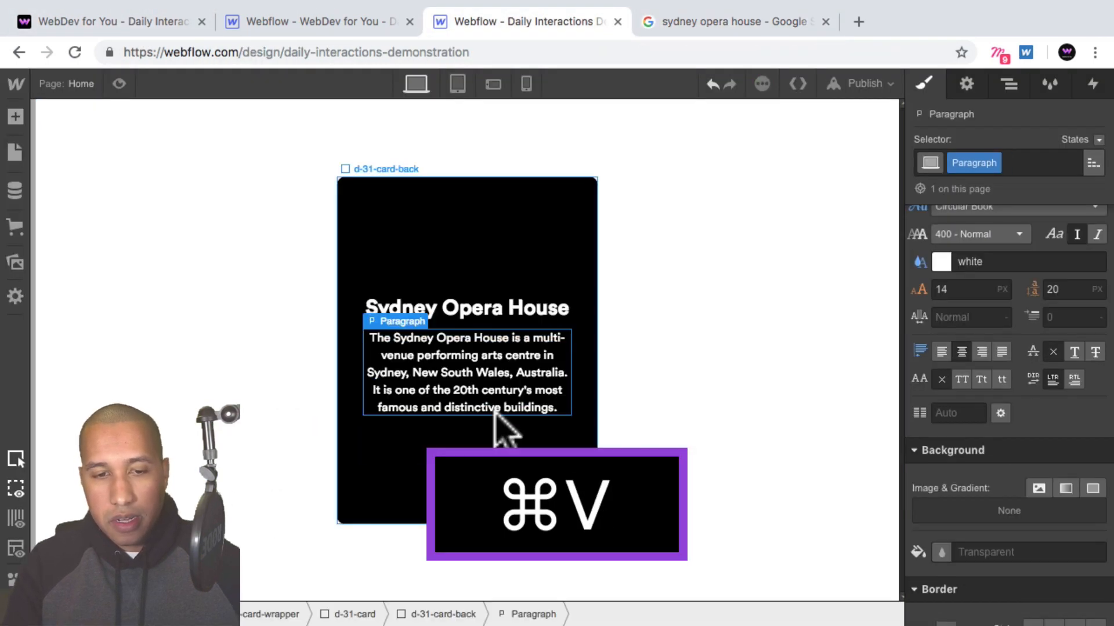
Append the source credit "- Wikipedia" to the end of the card's paragraph
double_click(561, 406)
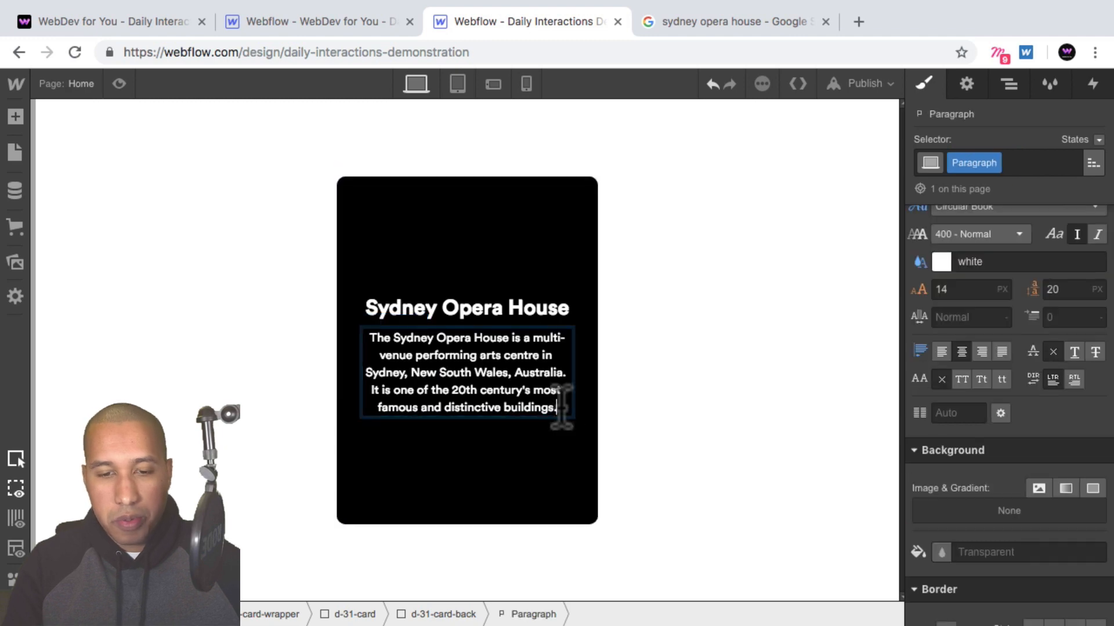
type("-")
key("shift+BackSpace")
type("Wikipedia")
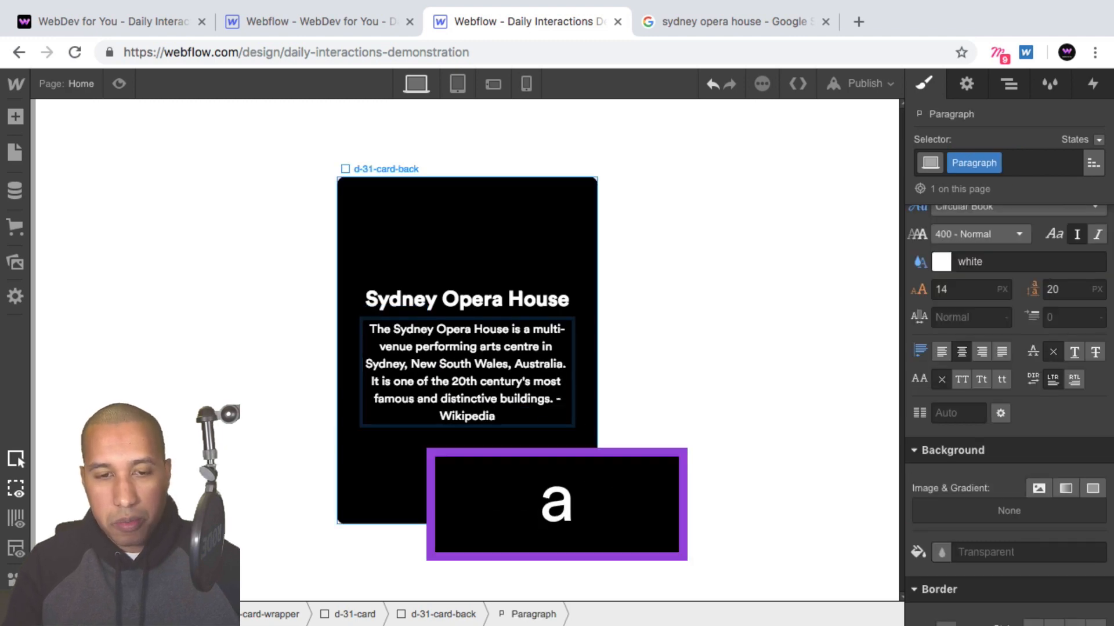
left_click(534, 468)
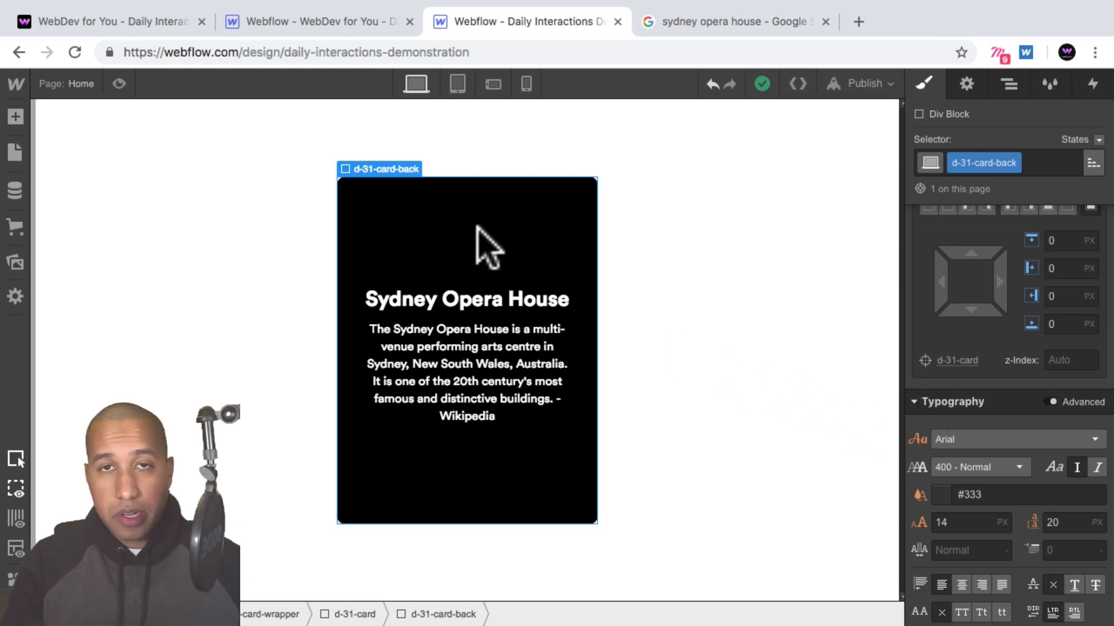
Add a Rotate transform of 180° on the Y axis to the d-31-card-back div and check it in preview
scroll(1035, 435, "down", 6)
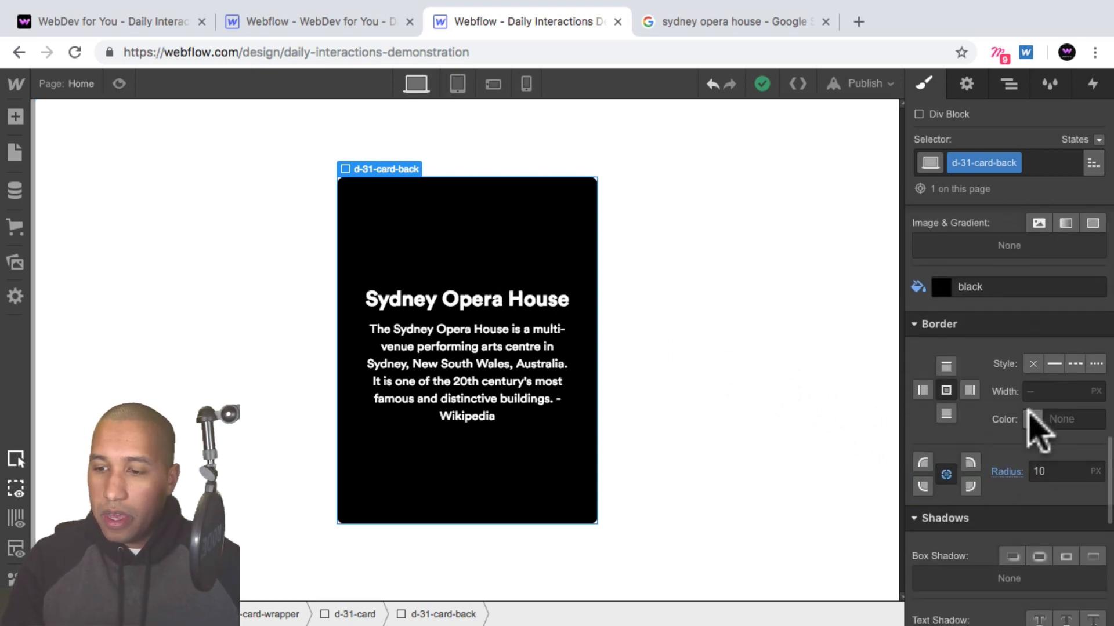
scroll(1030, 429, "down", 5)
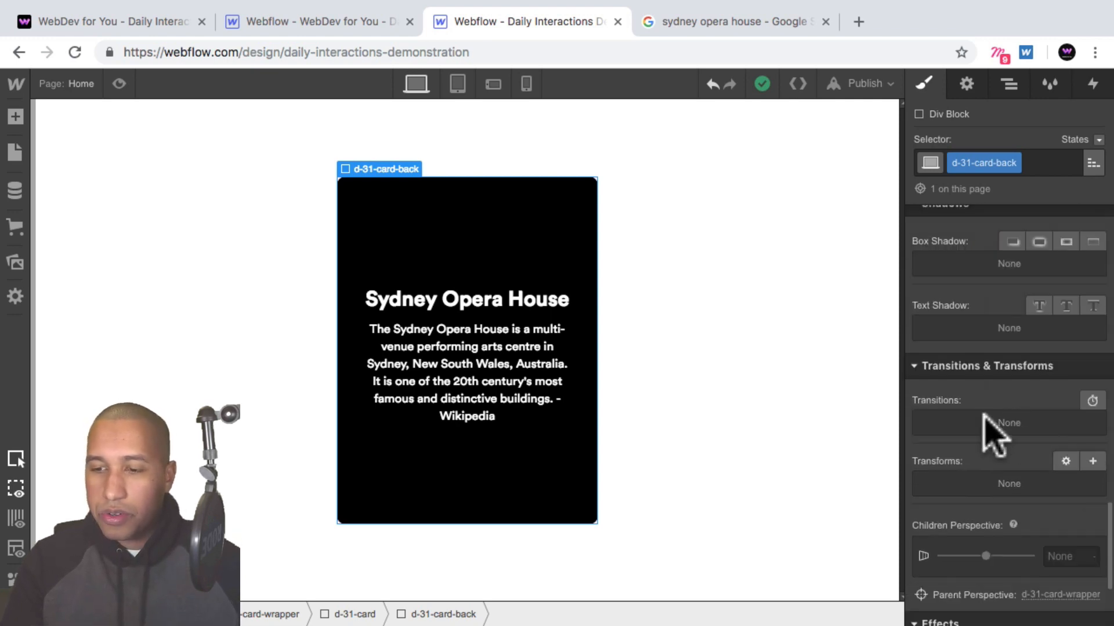
scroll(963, 424, "down", 2)
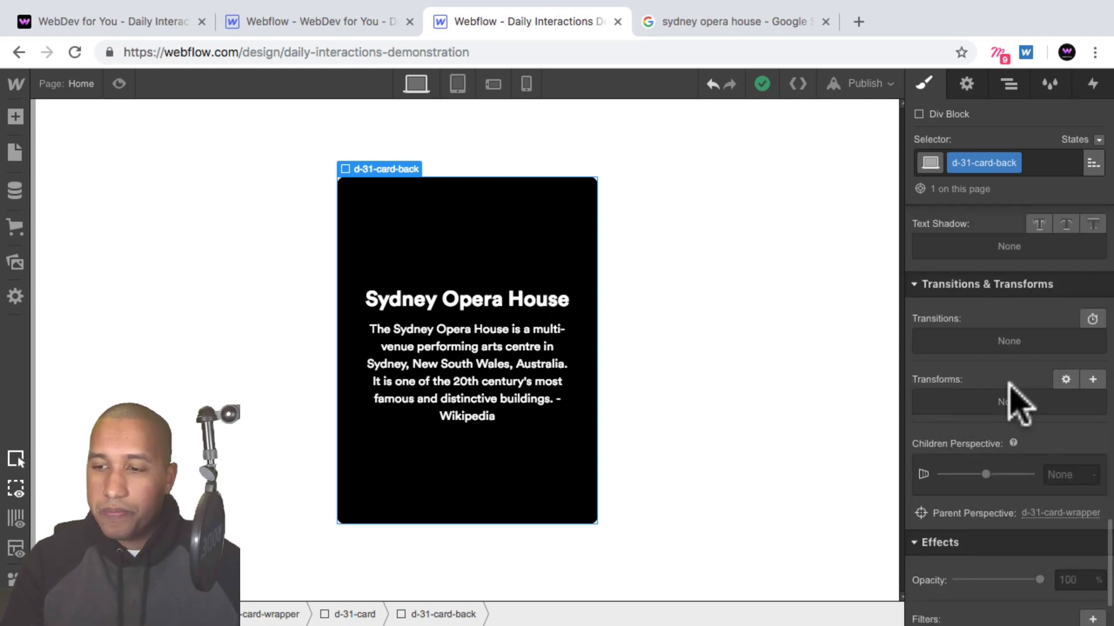
left_click(1065, 379)
left_click(1087, 408)
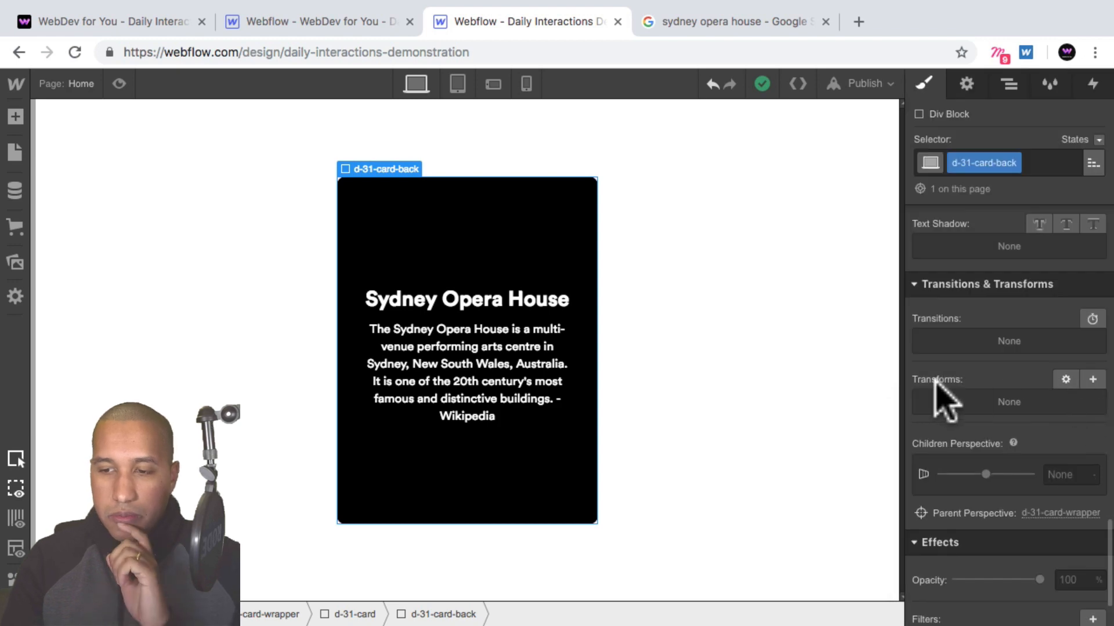
left_click(1092, 380)
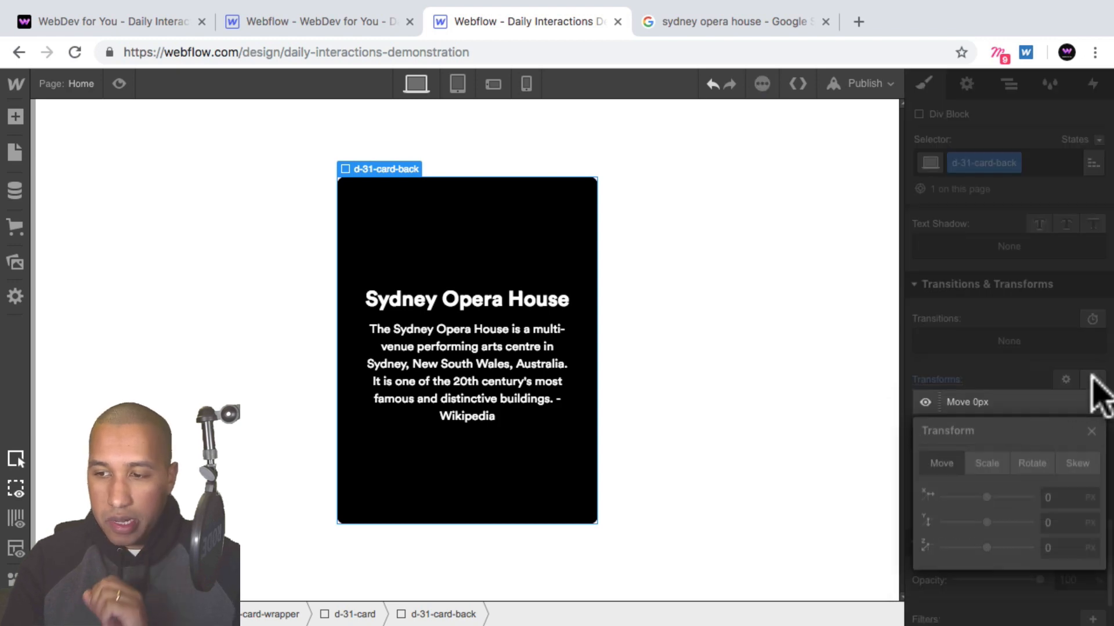
left_click(1032, 469)
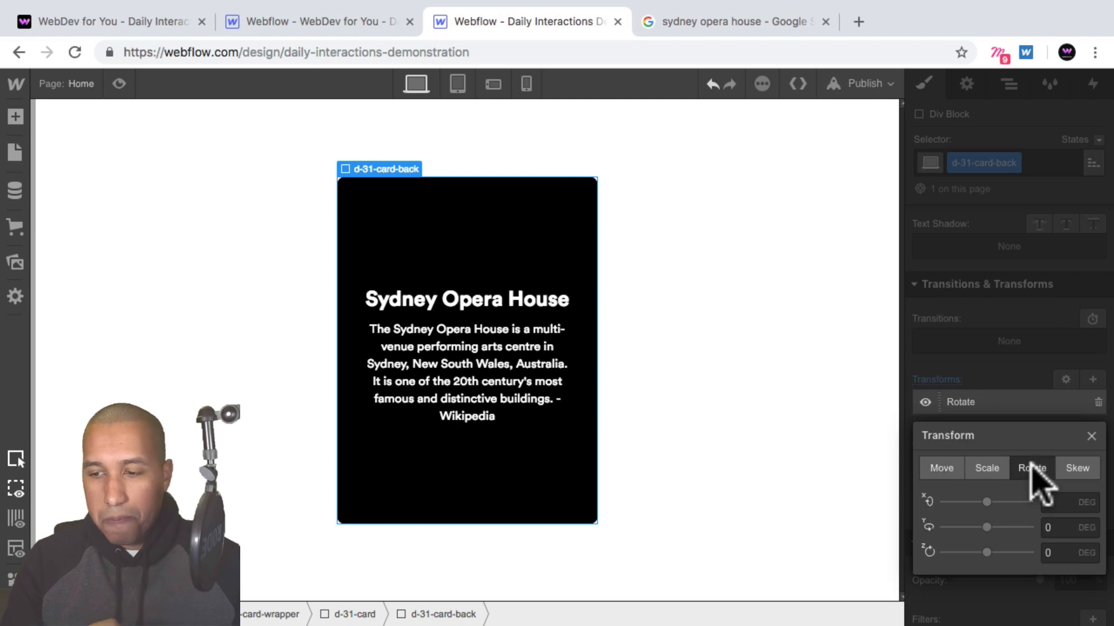
left_click(1044, 527)
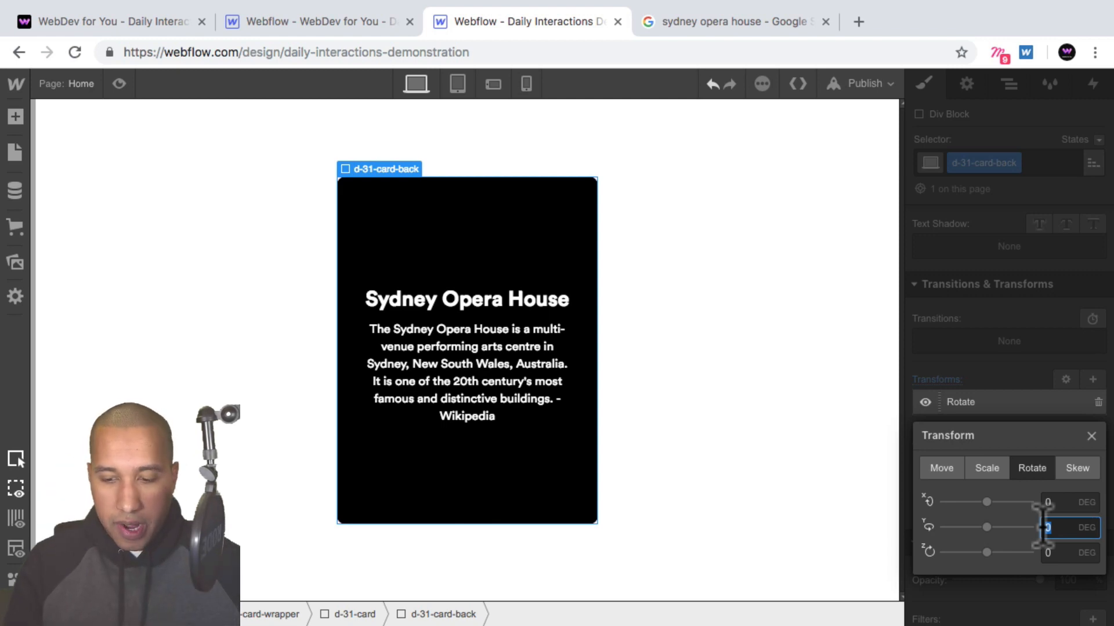
type("180")
key("Return")
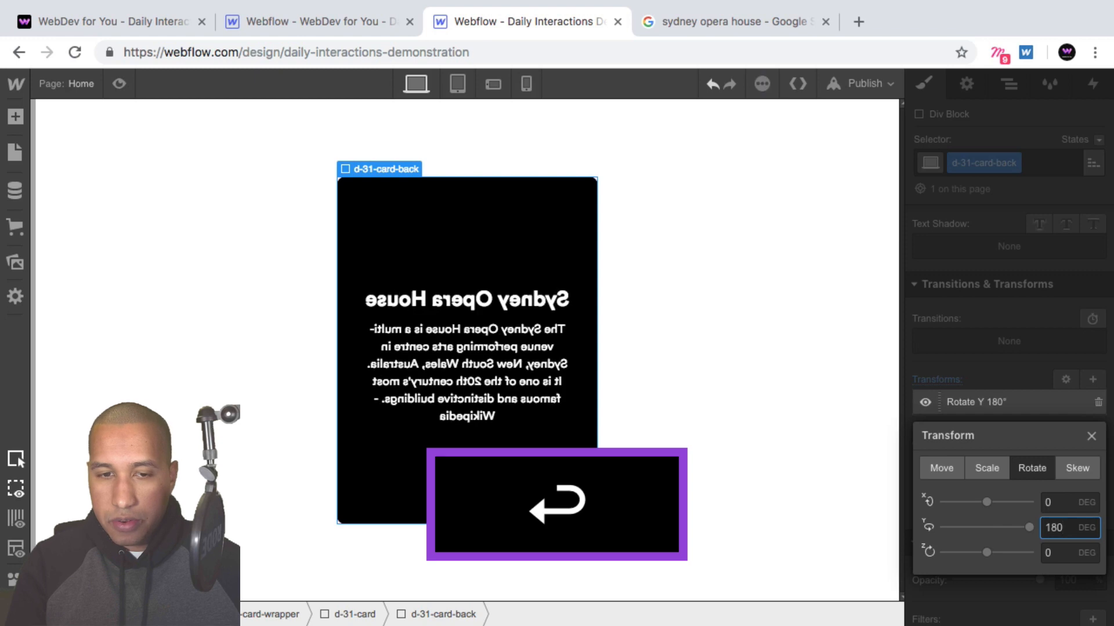
left_click(1090, 435)
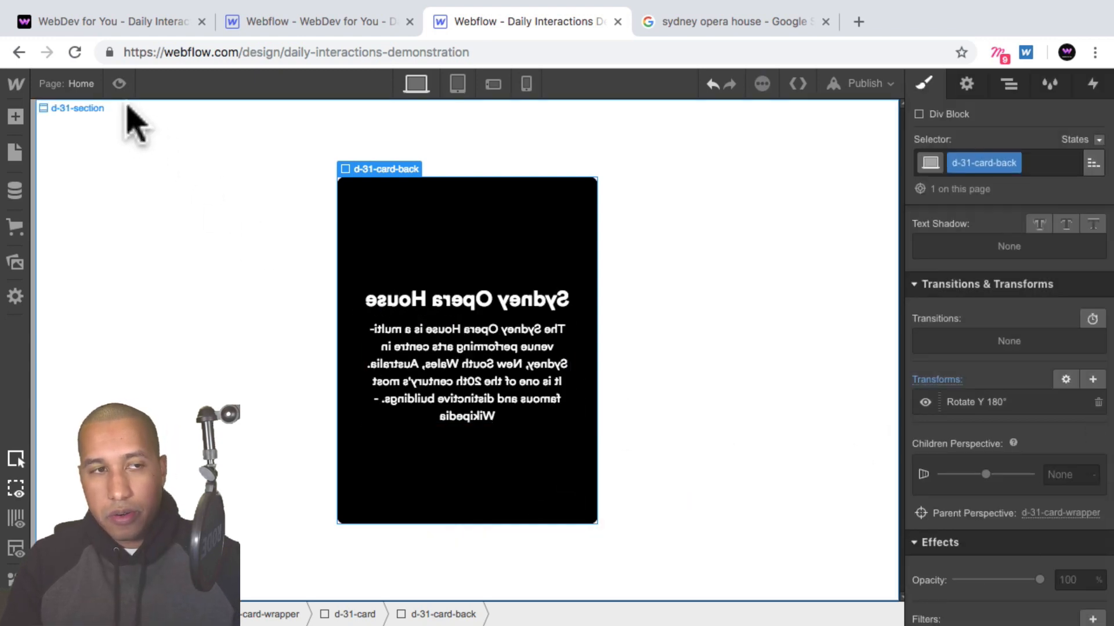
left_click(120, 84)
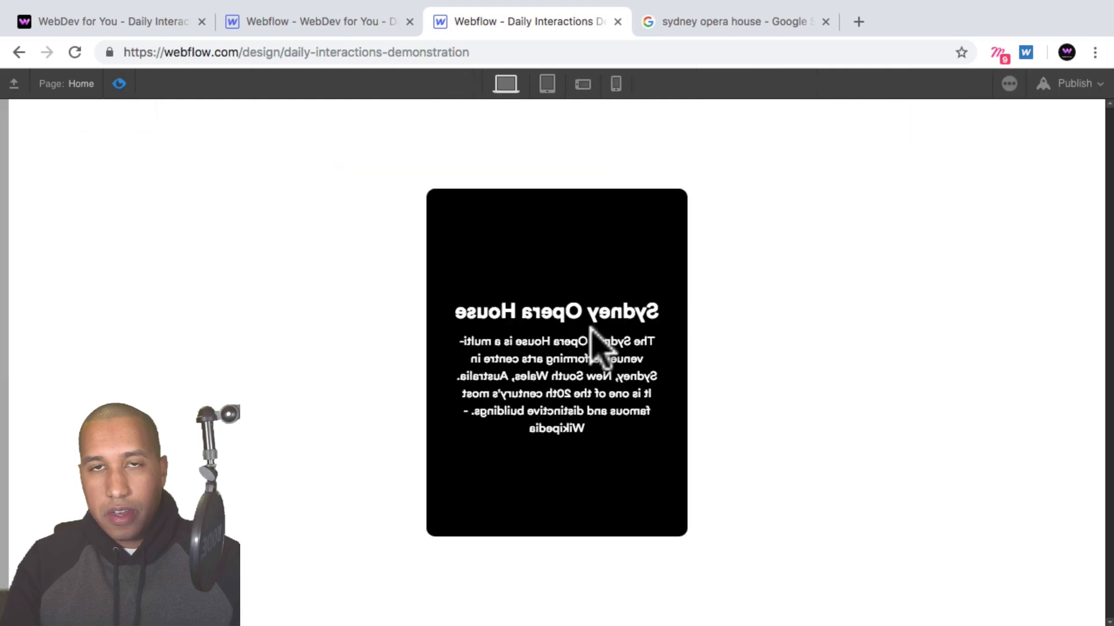
left_click(119, 84)
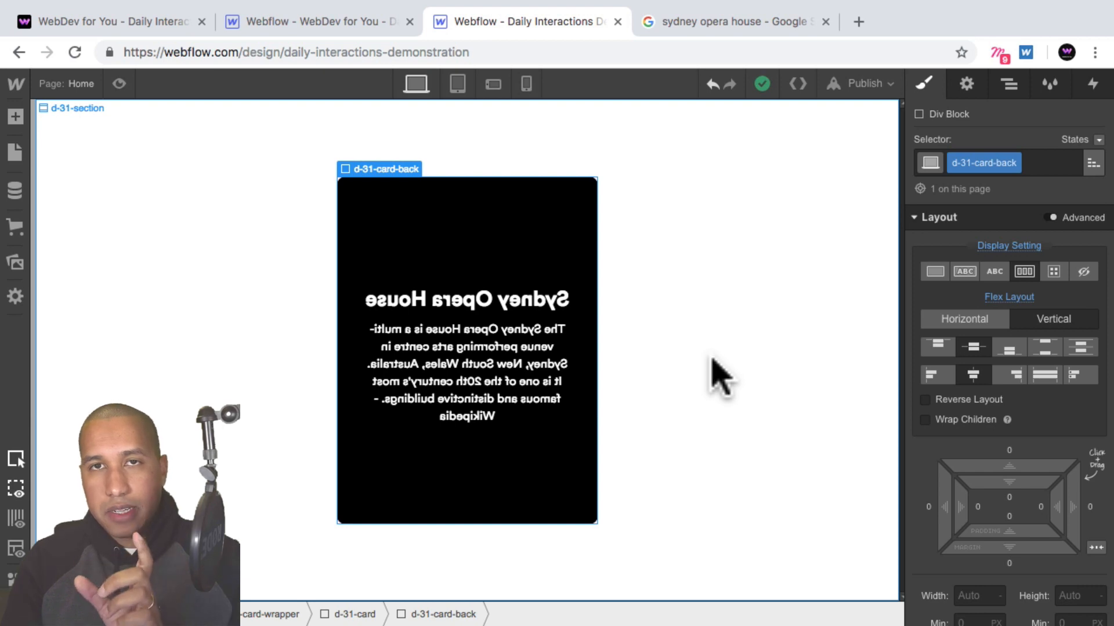
Hide the backface of d-31-card-back in its transform settings, toggling it back to visible once to compare
scroll(1007, 421, "down", 10)
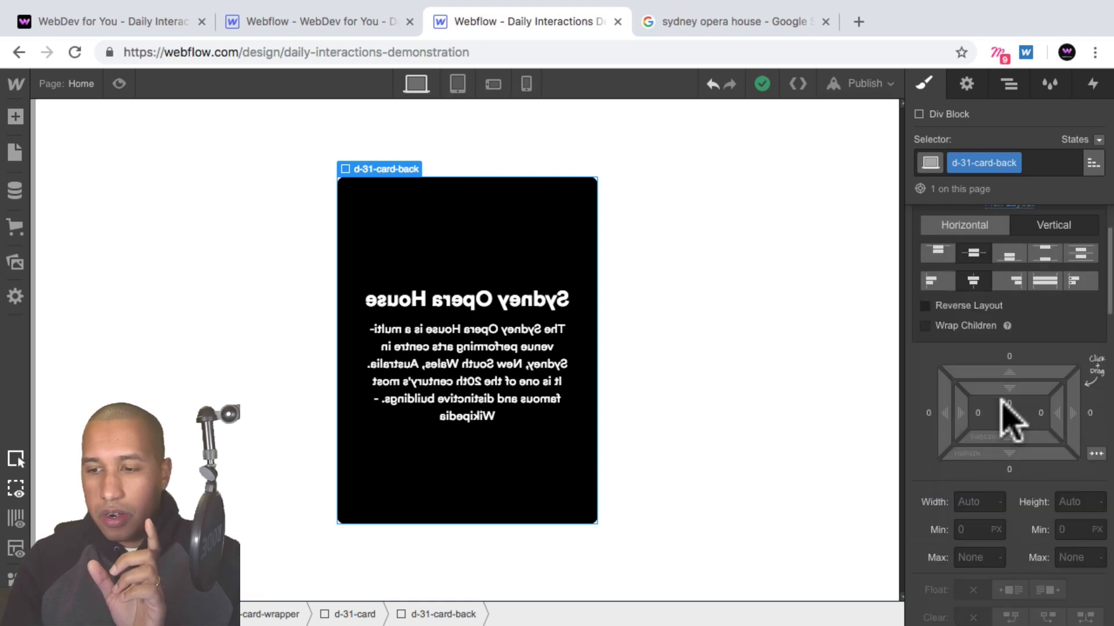
scroll(1003, 414, "down", 8)
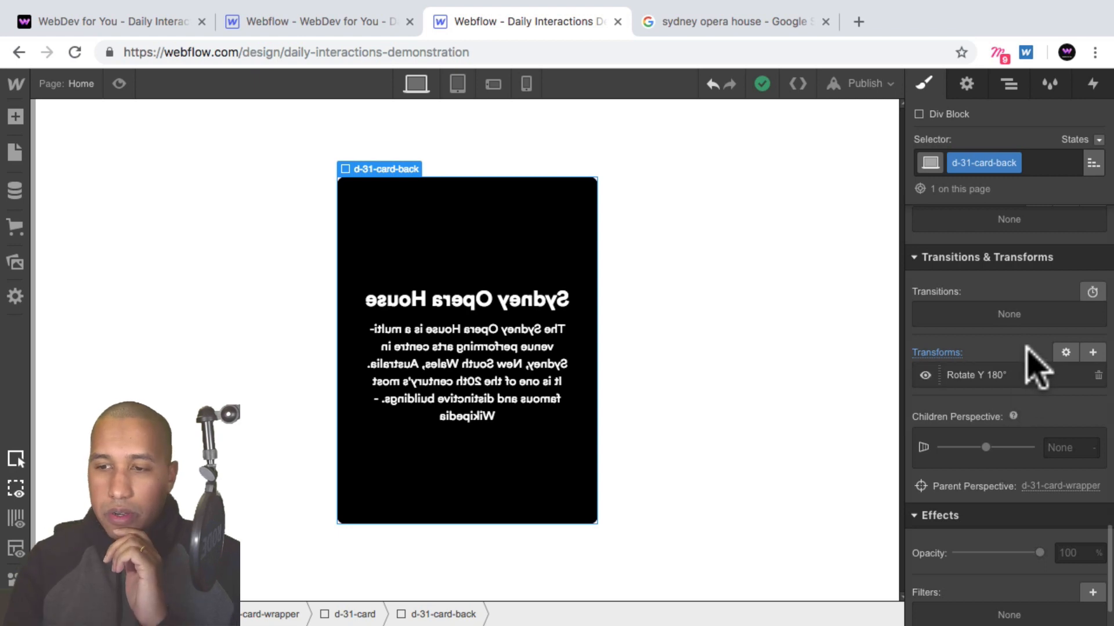
left_click(1065, 352)
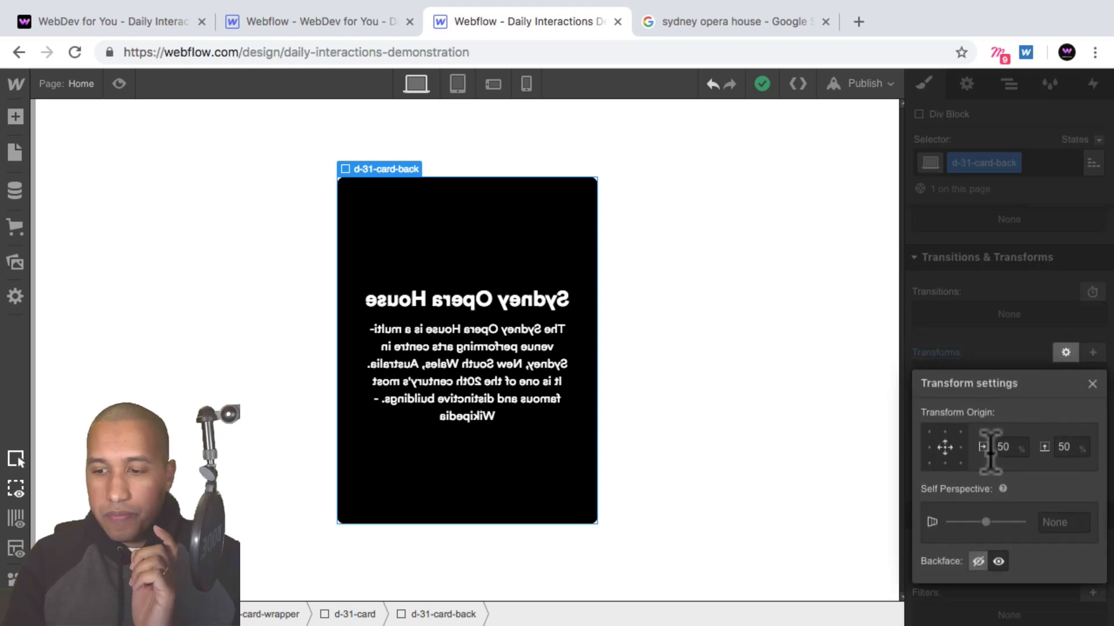
left_click(976, 561)
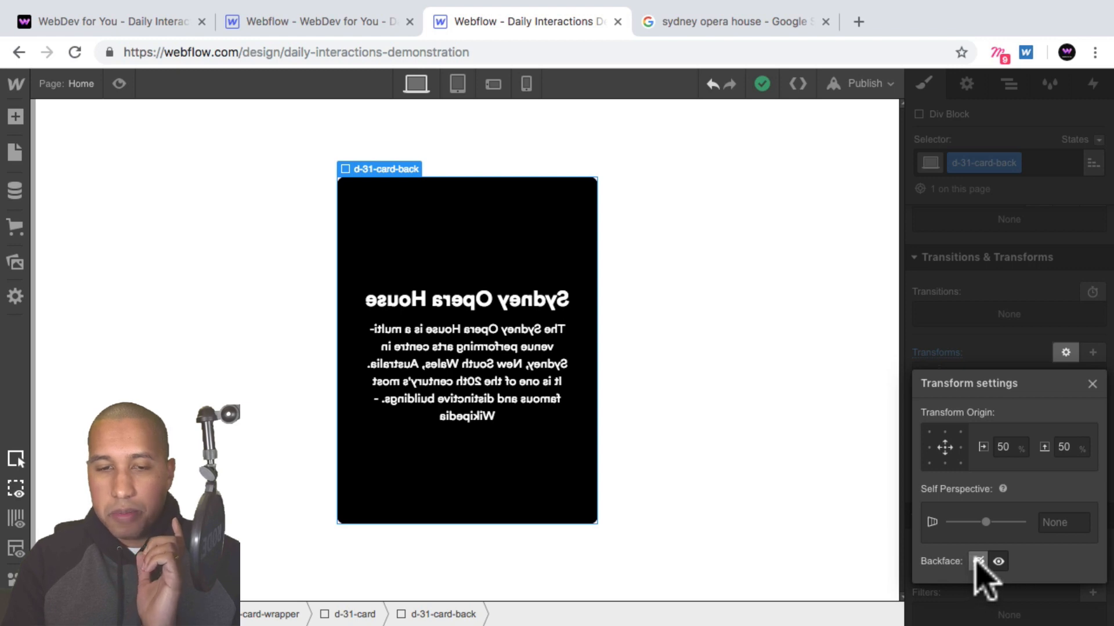
left_click(978, 561)
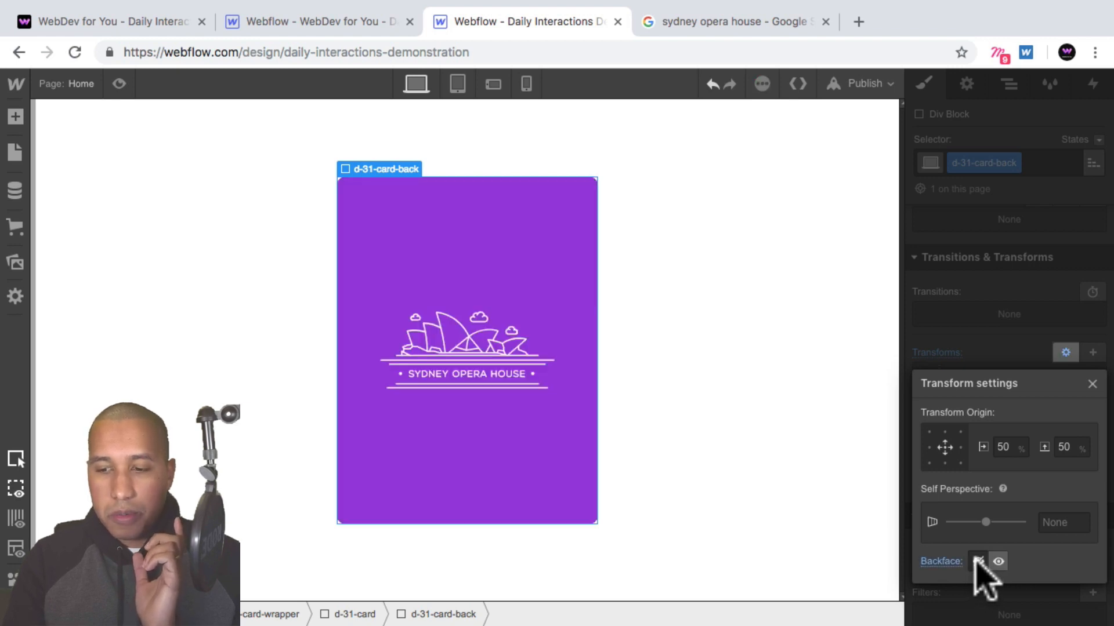
left_click(997, 560)
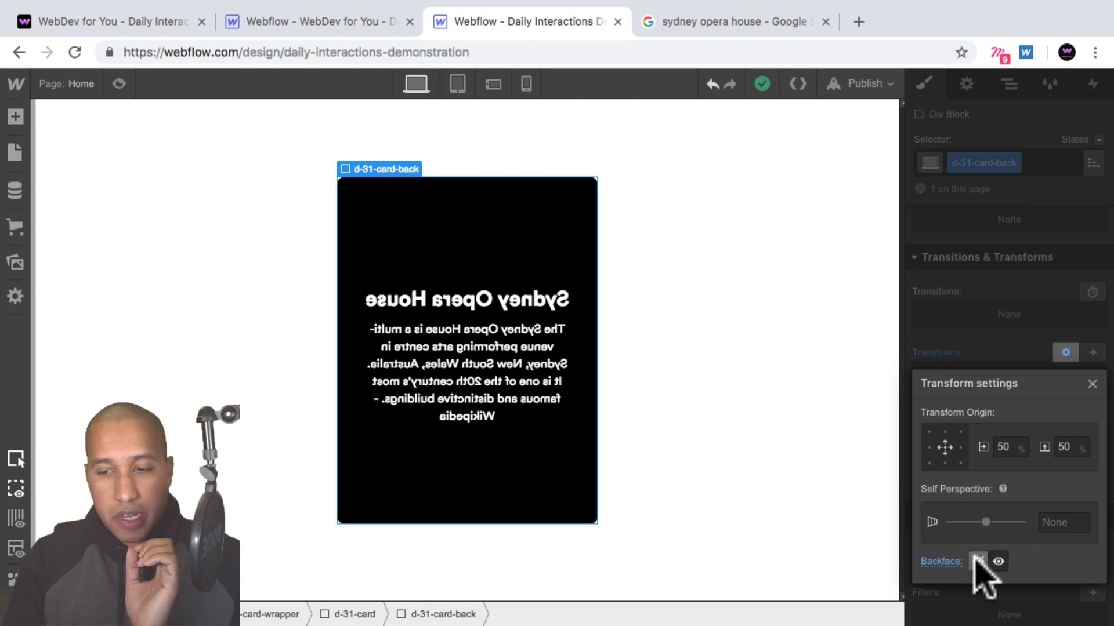
left_click(977, 560)
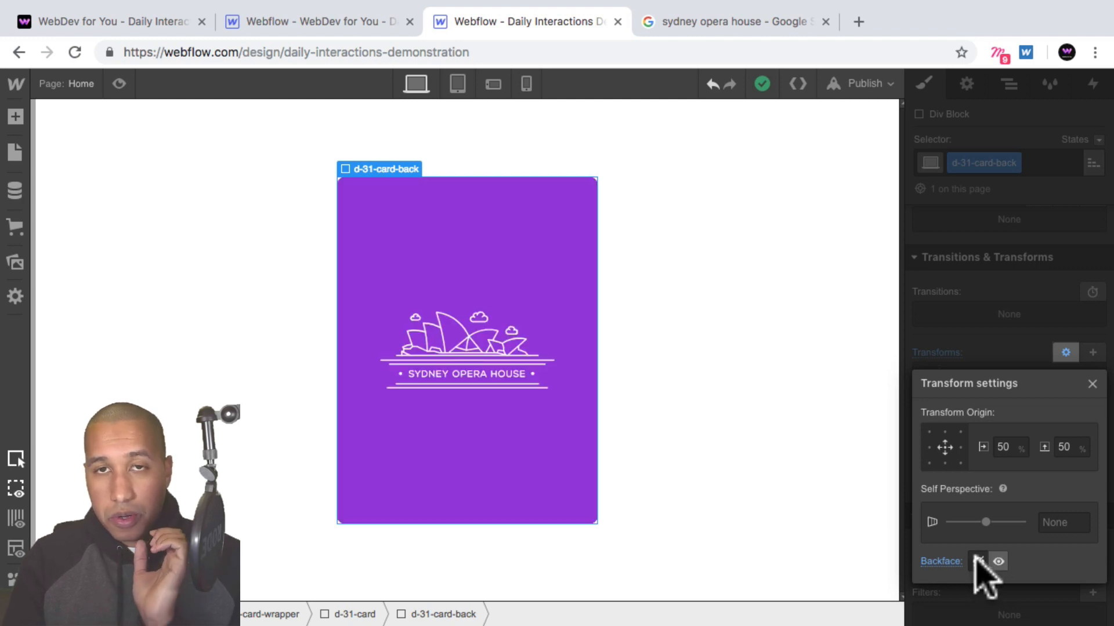
left_click(1092, 384)
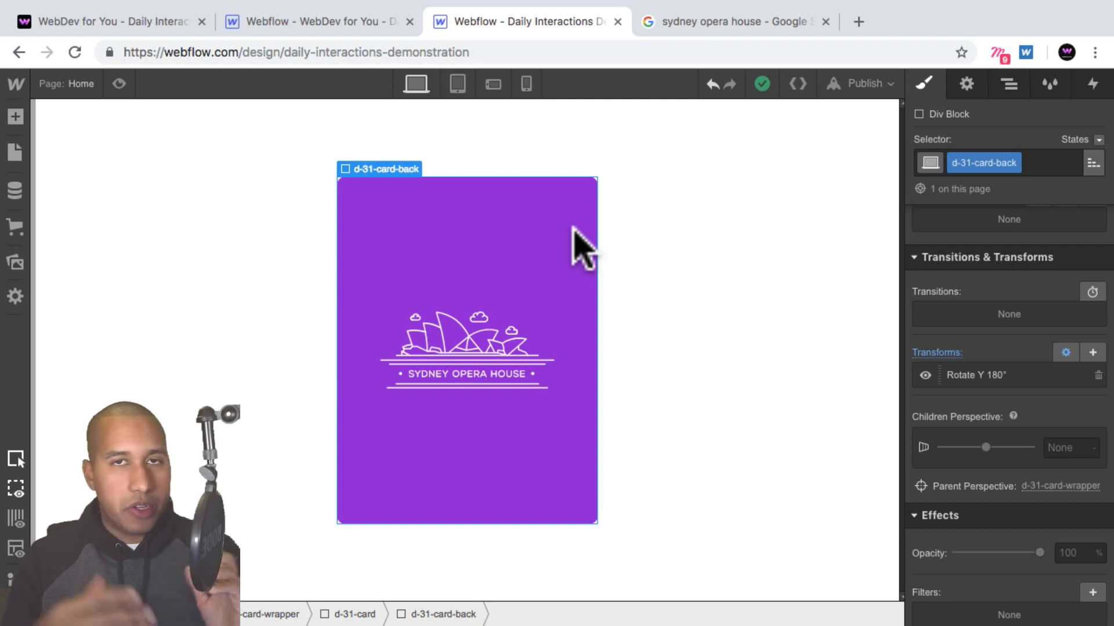
Review the card's element hierarchy and add a Mouse Hover element trigger to d-31-card-wrapper
left_click(1009, 83)
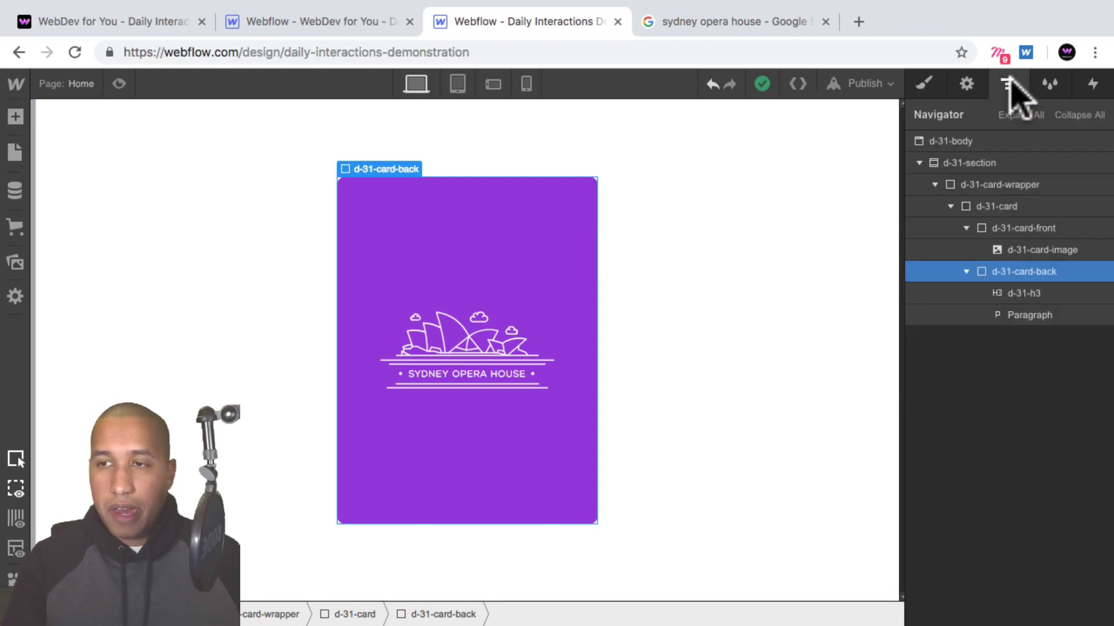
left_click(1000, 184)
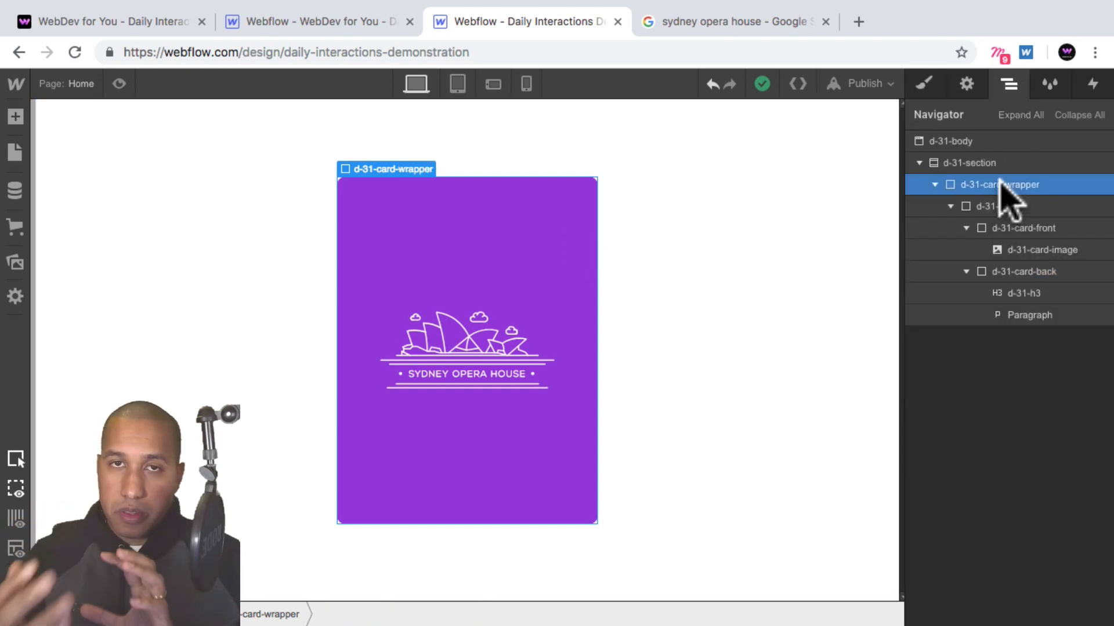
left_click(1012, 207)
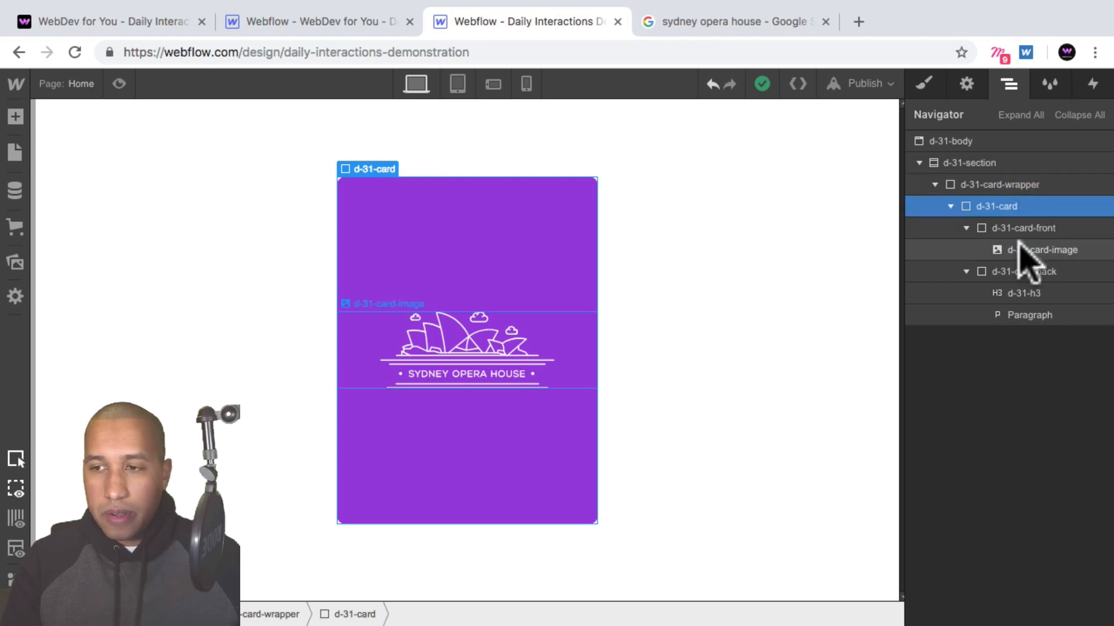
left_click(1015, 228)
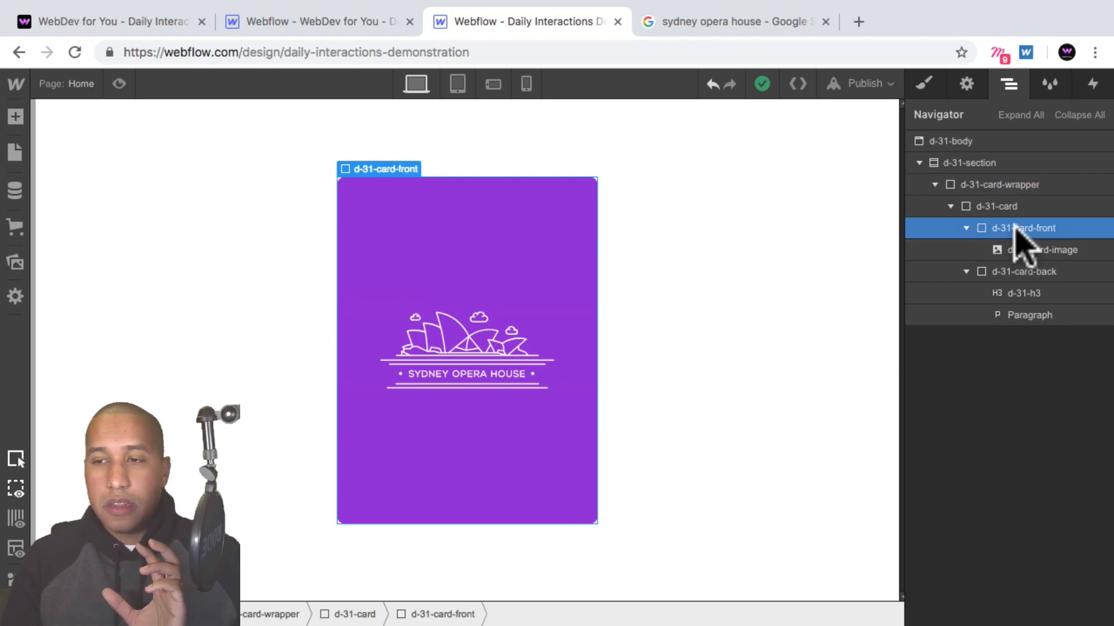
left_click(1017, 271)
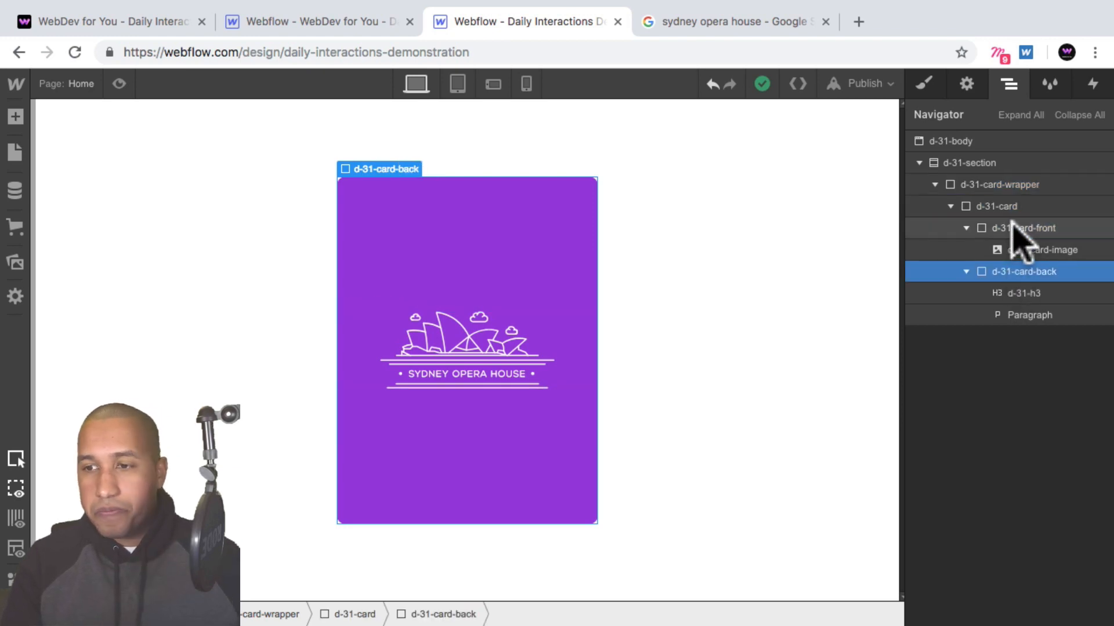
left_click(1006, 185)
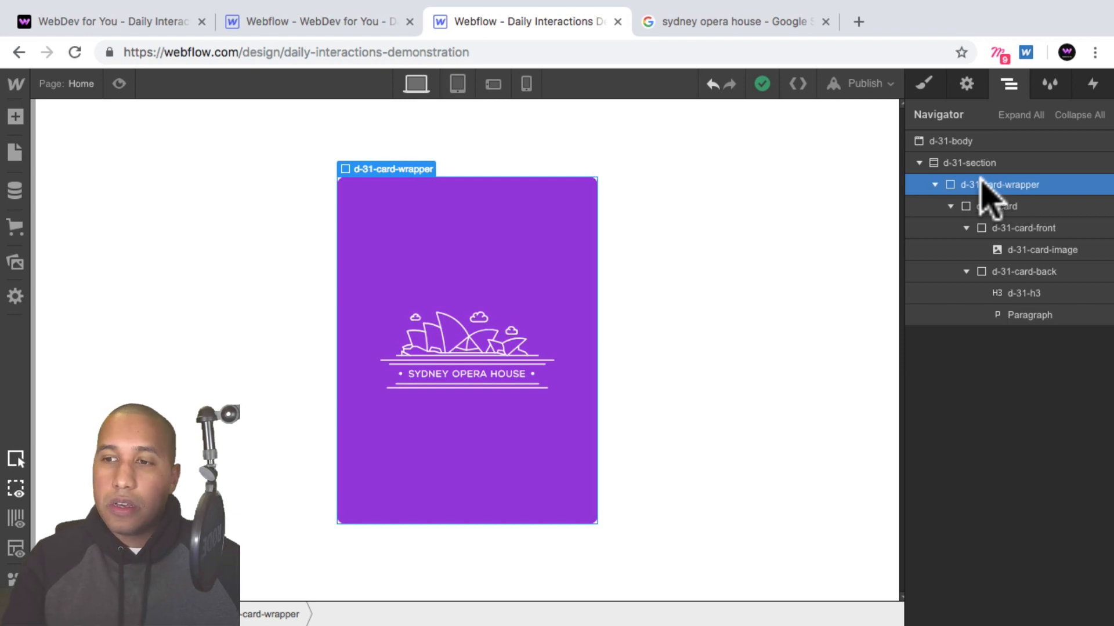
left_click(1093, 83)
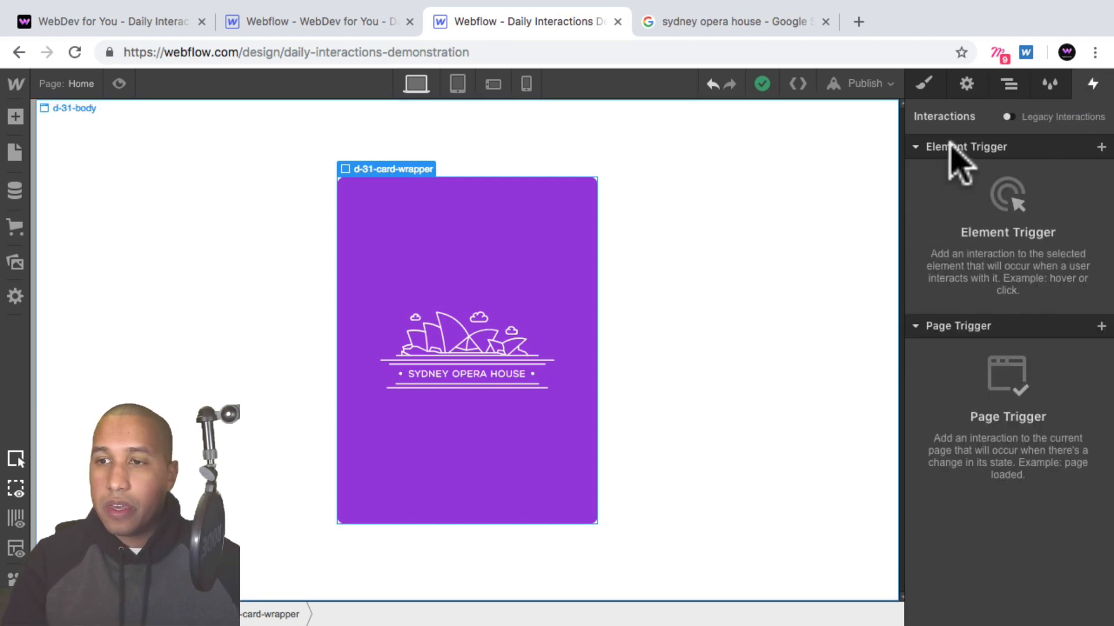
left_click(1099, 146)
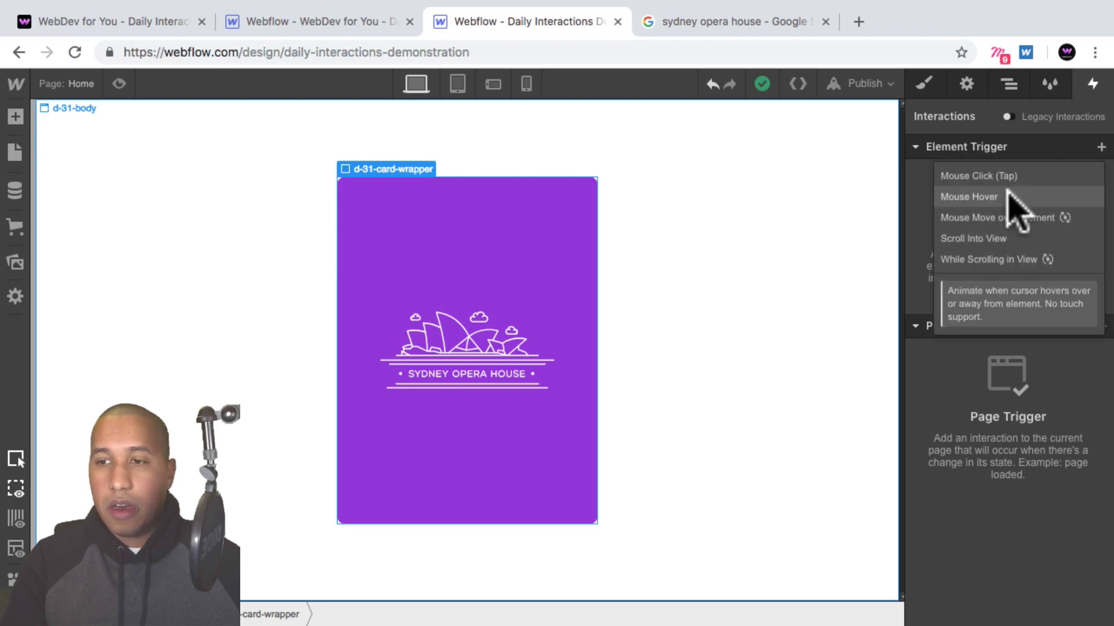
left_click(974, 196)
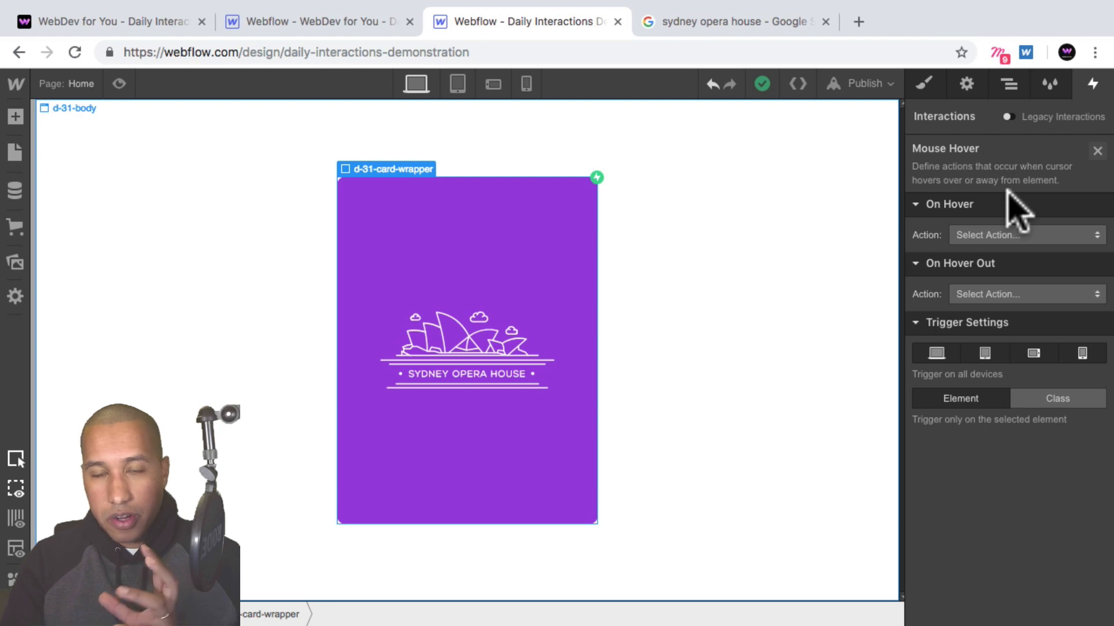
Set the On Hover action to Start an Animation and create a timed animation named d-31-mouse-in
left_click(999, 235)
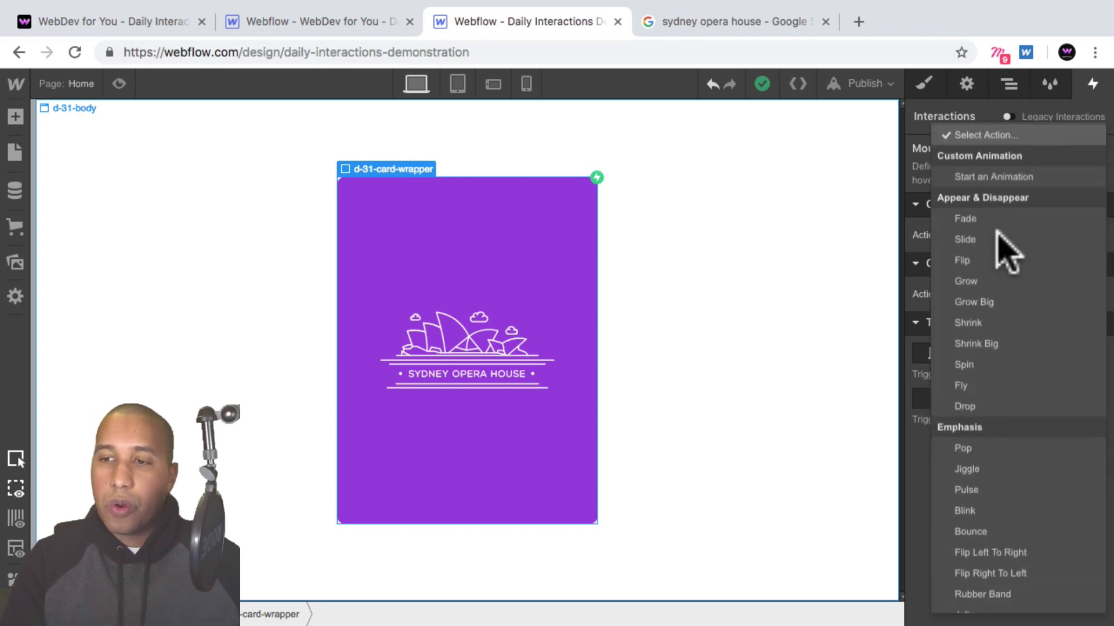
left_click(1026, 174)
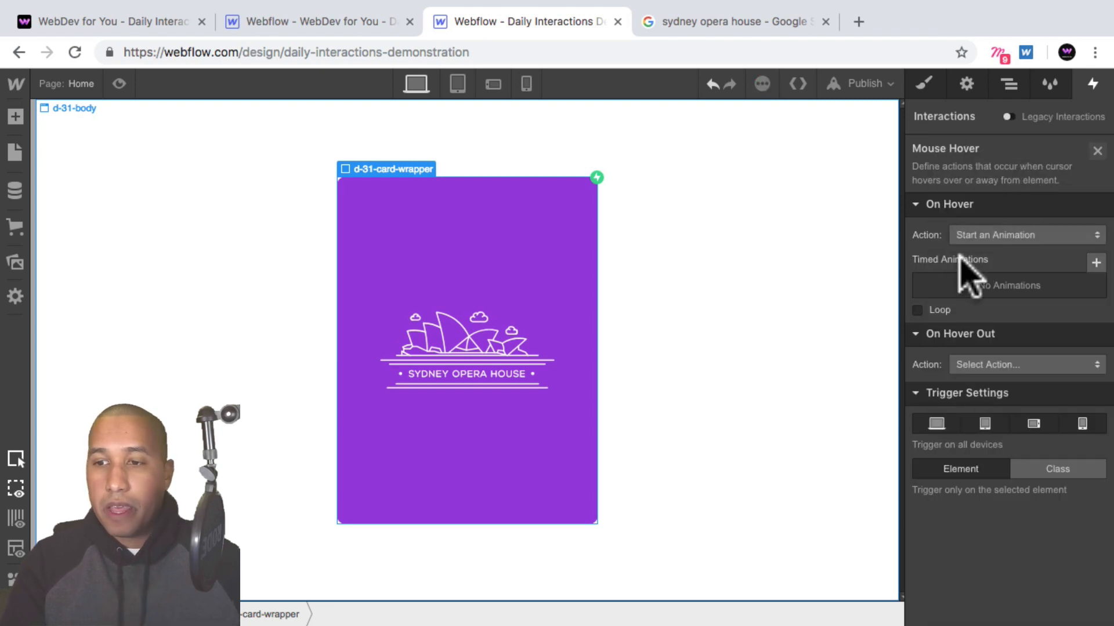
left_click(1096, 261)
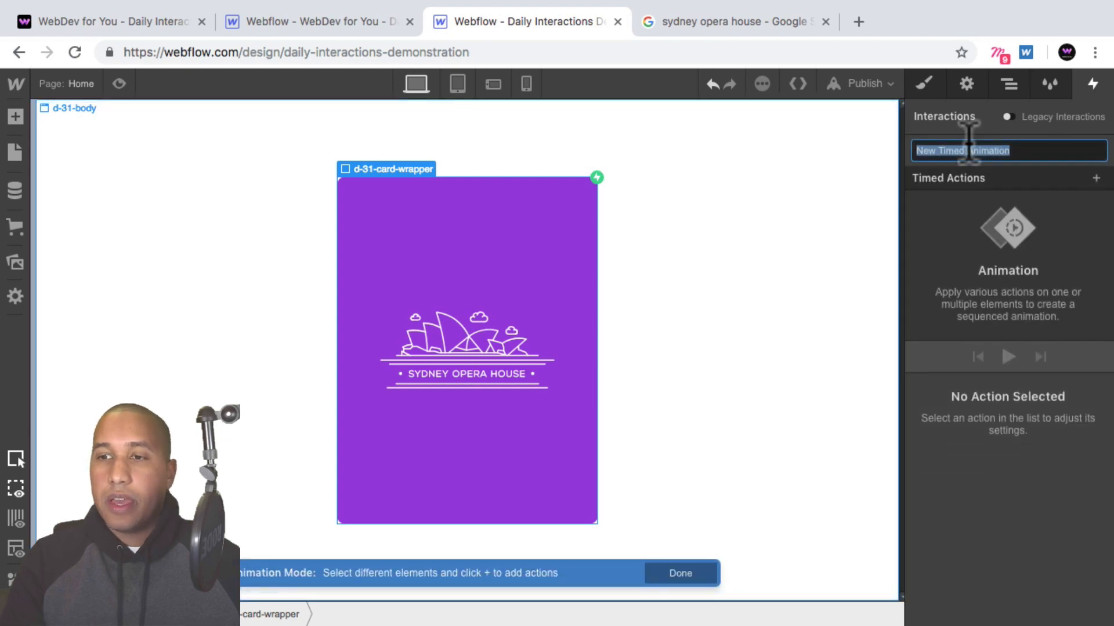
type("d-")
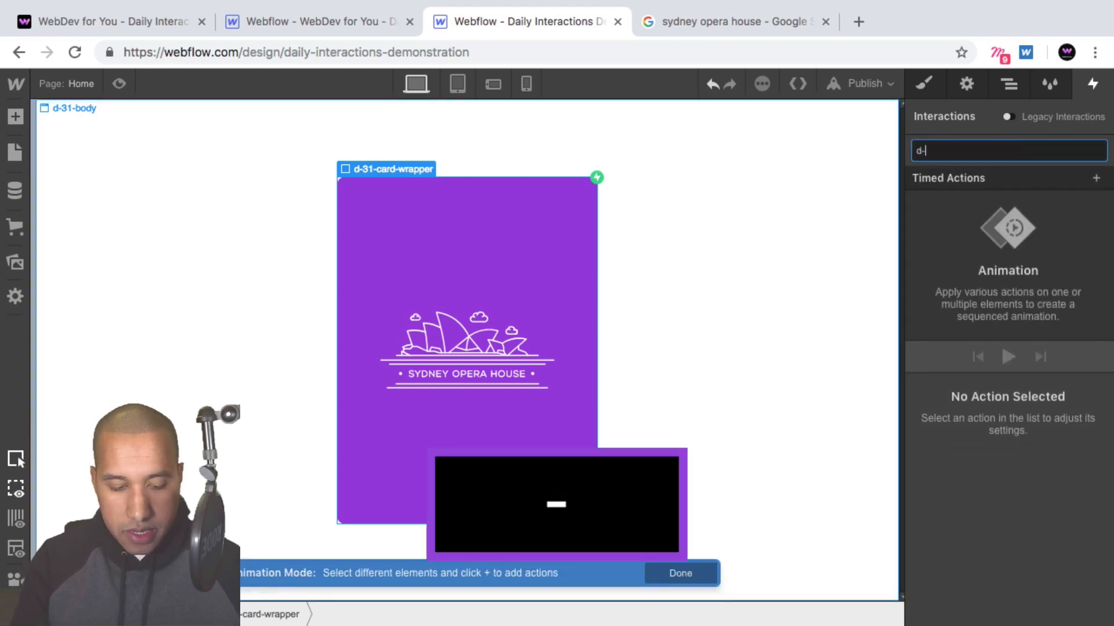
type("31-mouse-in")
key("Return")
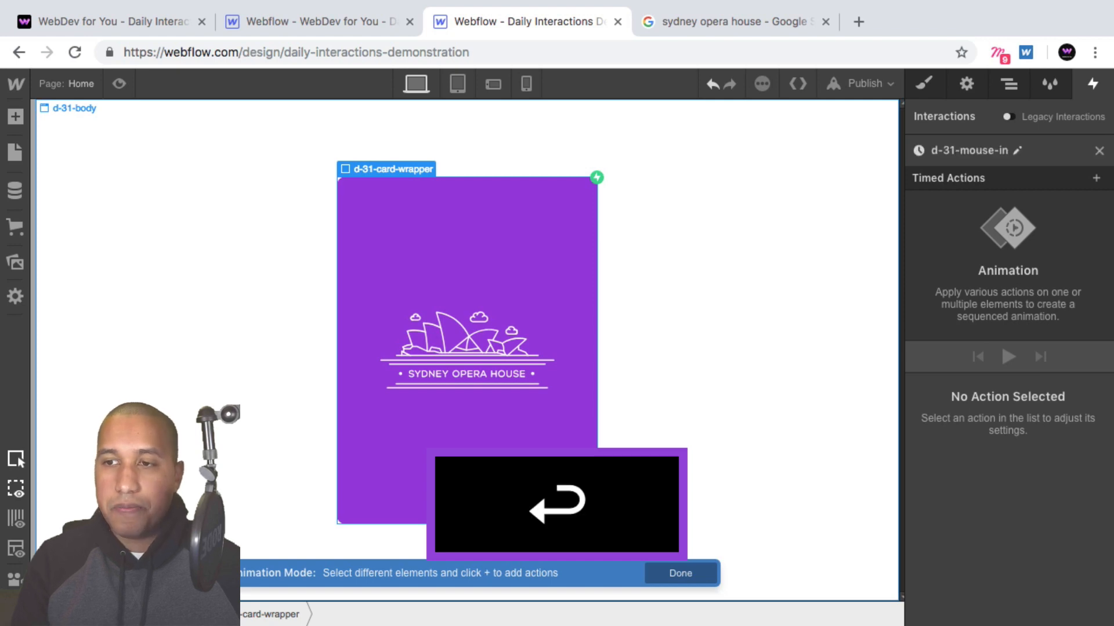
Select d-31-card in the element hierarchy and add a Rotate action for it to the d-31-mouse-in animation
left_click(1009, 84)
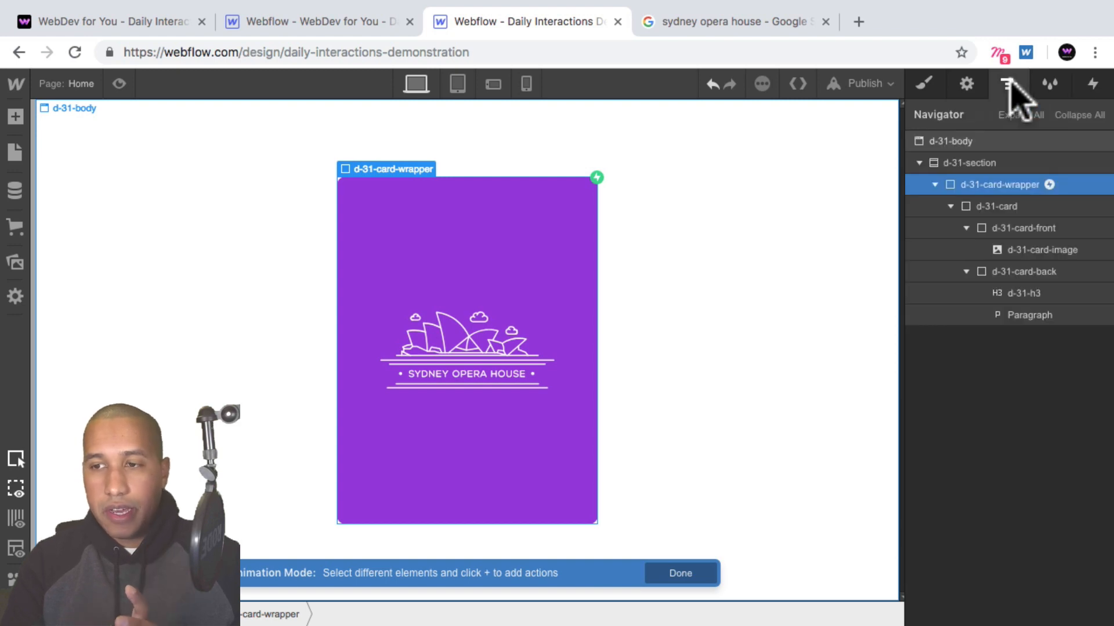
left_click(996, 204)
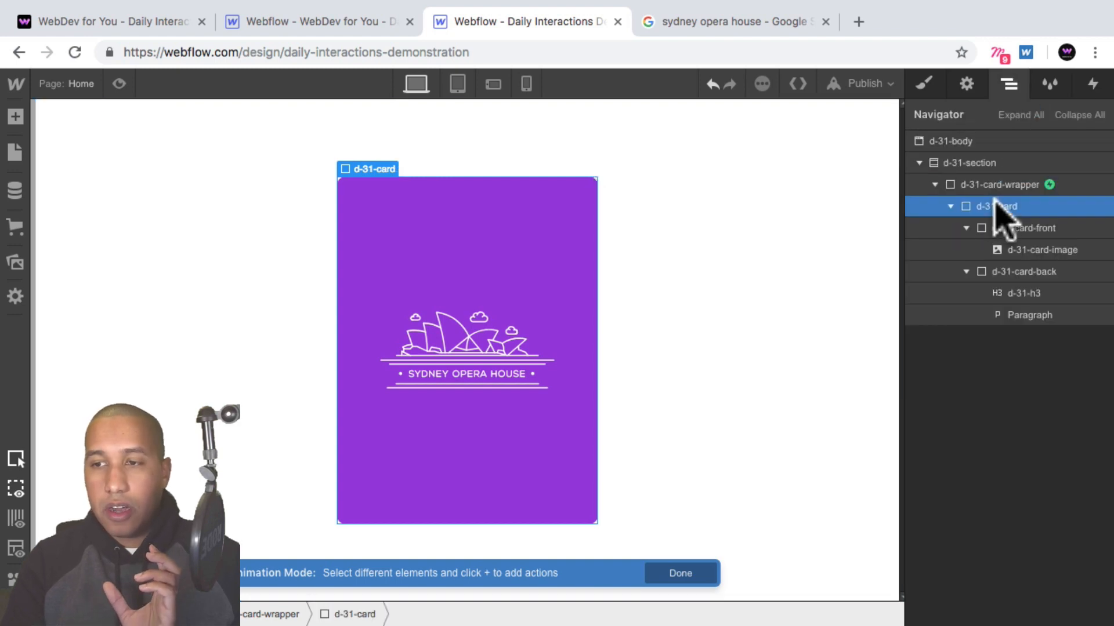
left_click(951, 206)
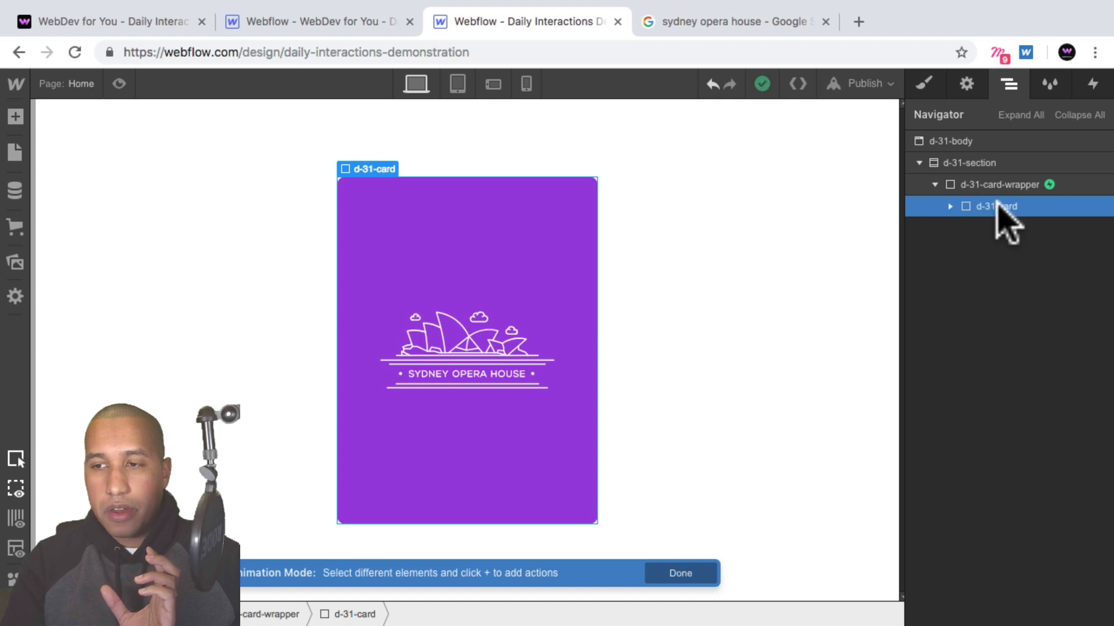
left_click(950, 206)
left_click(965, 228)
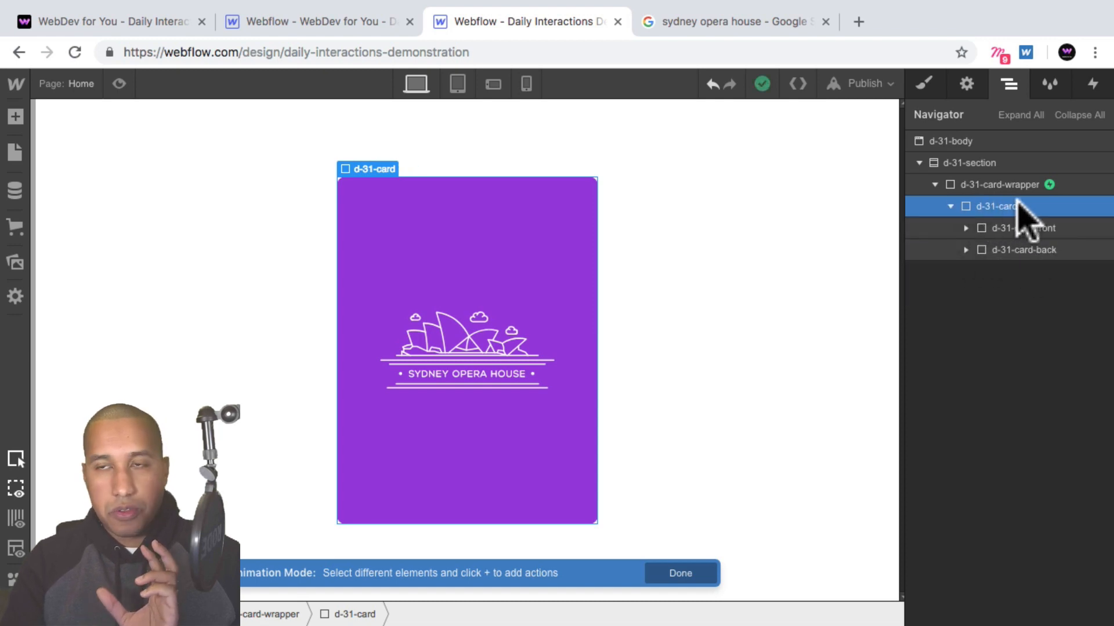
left_click(1094, 85)
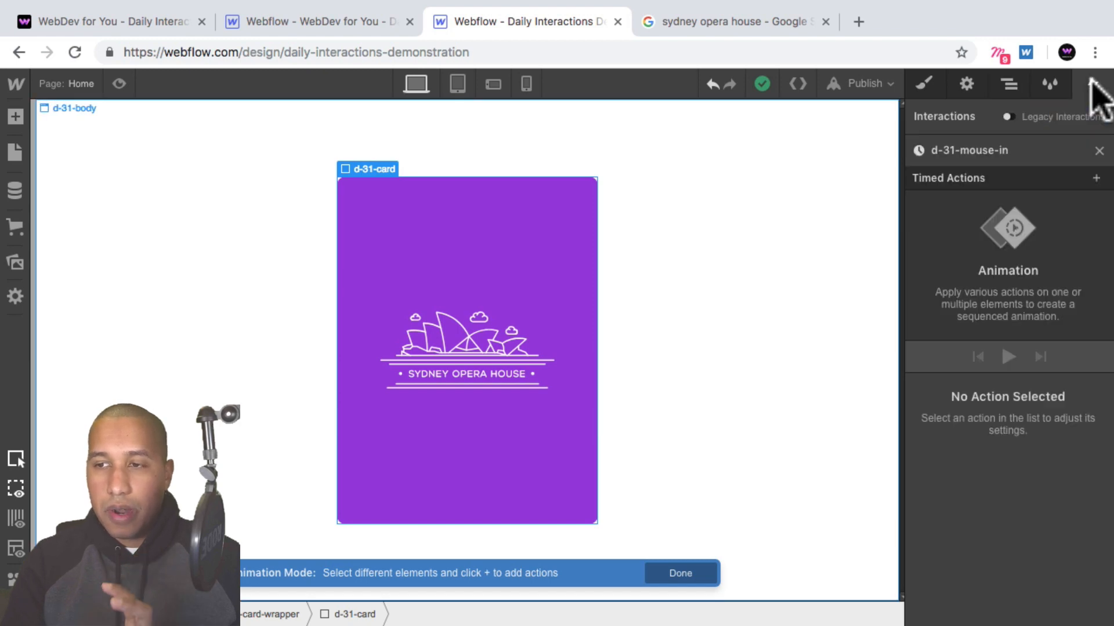
left_click(1095, 176)
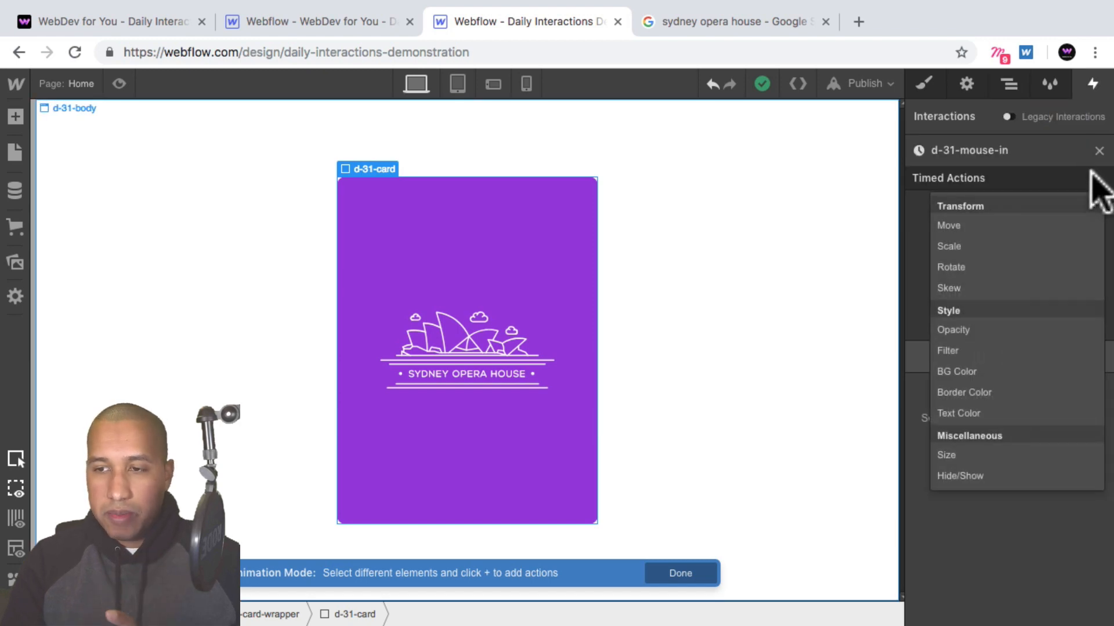
left_click(982, 268)
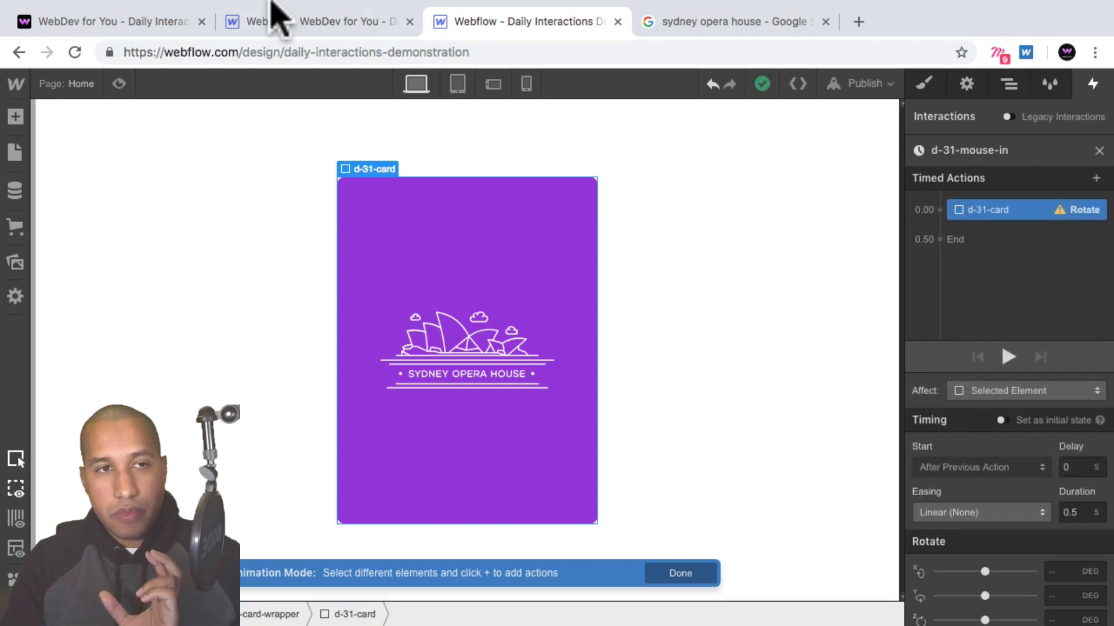
Set the d-31-card Rotate action to 180° on the Y axis with Ease easing
left_click(194, 10)
left_click(215, 47)
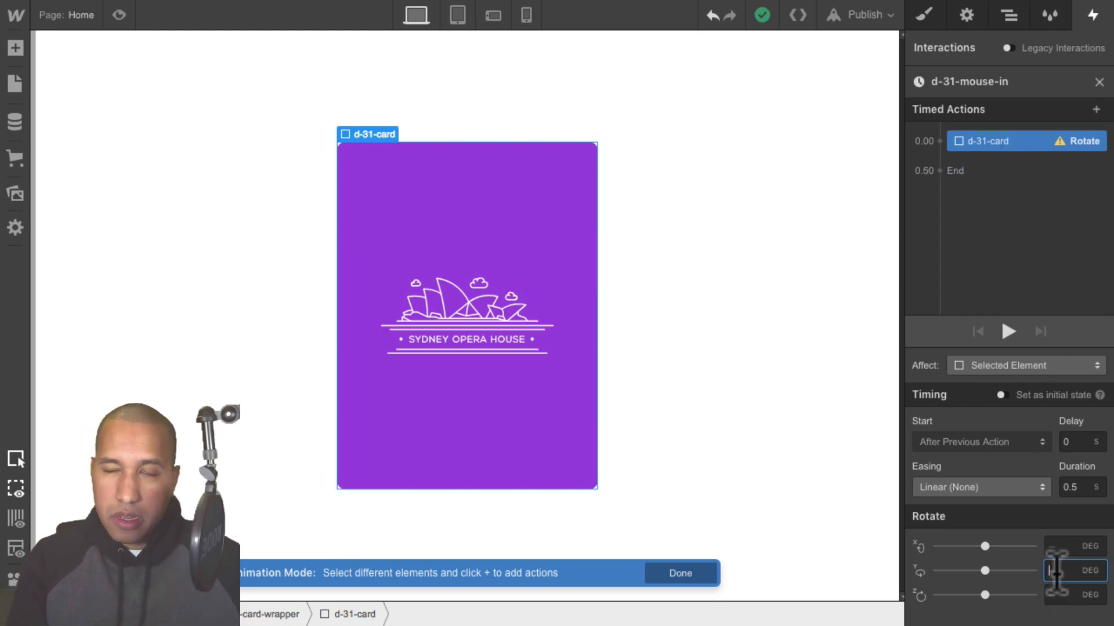
type("180")
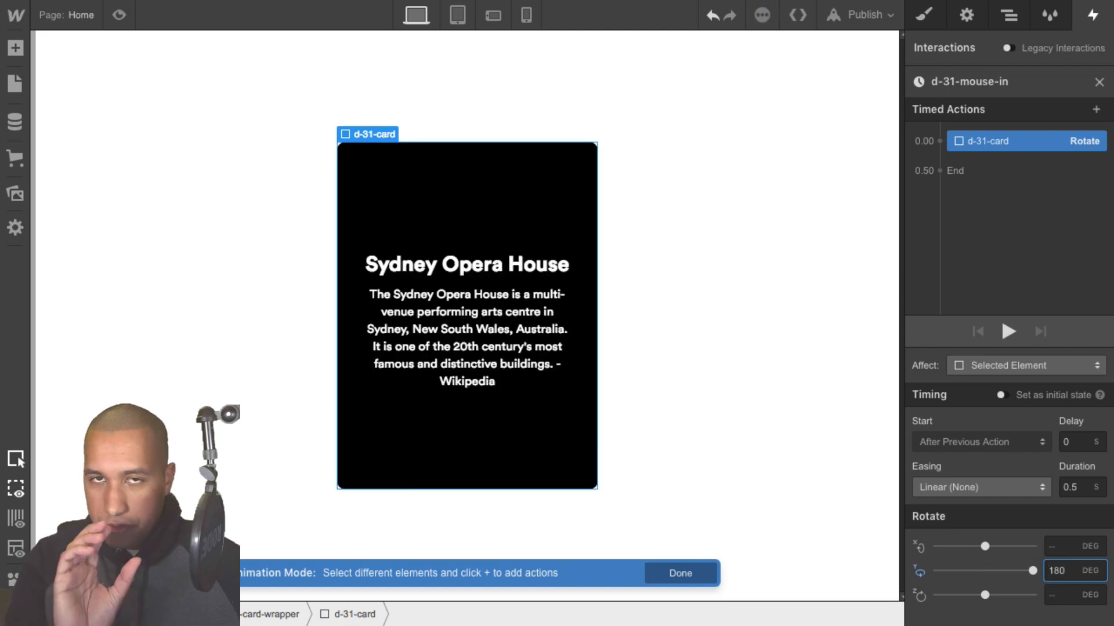
left_click(1007, 489)
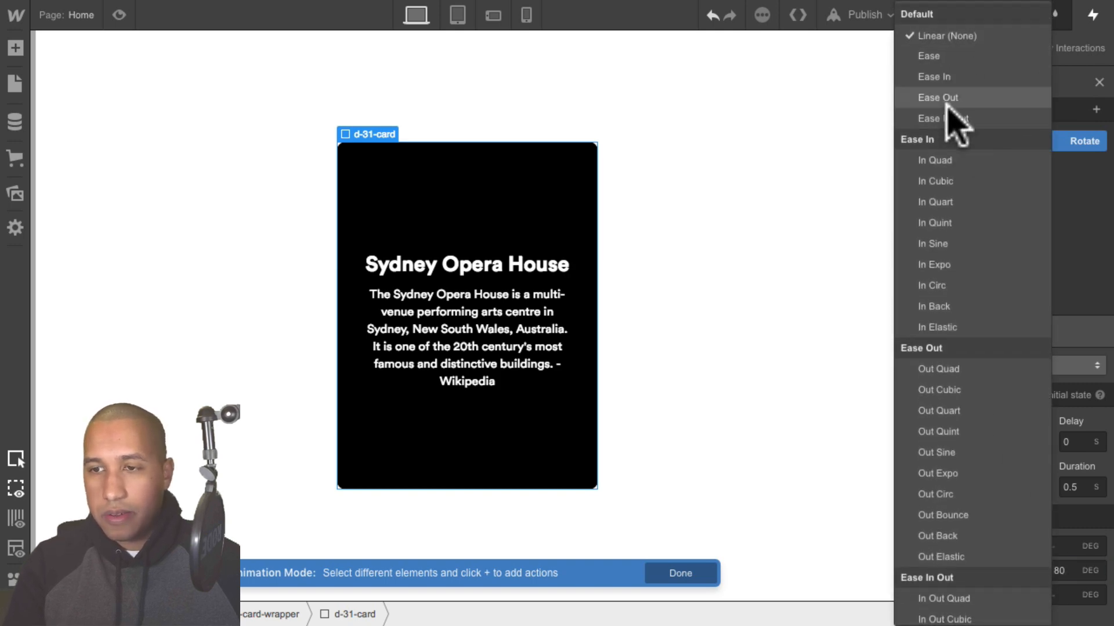
left_click(930, 53)
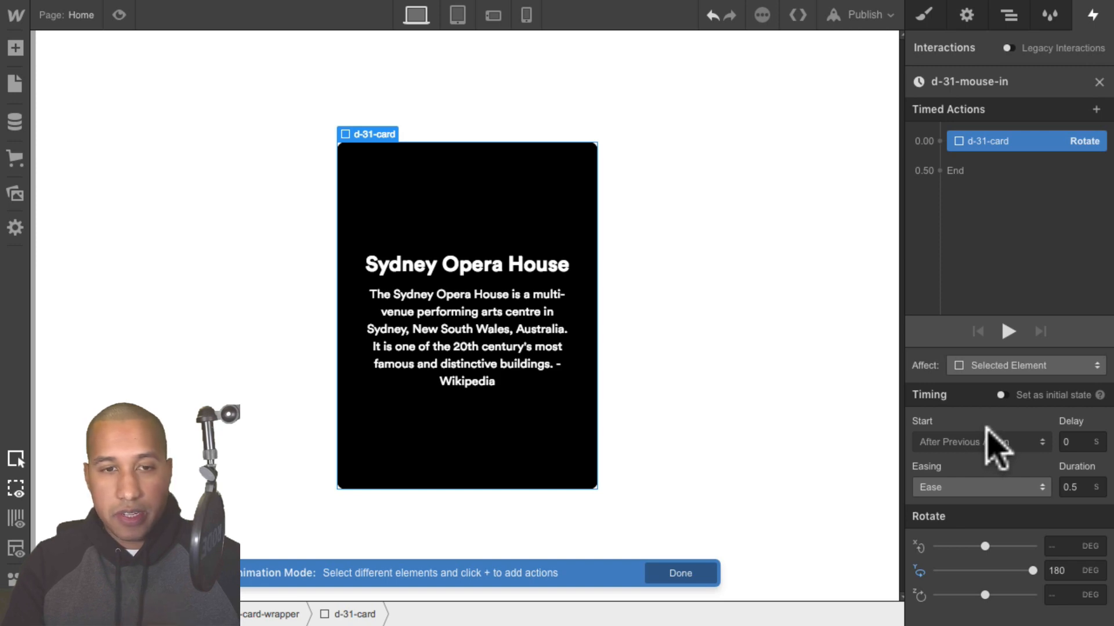
Preview the page and test the card's flip on hover, restarting the preview to repeat it
left_click(119, 15)
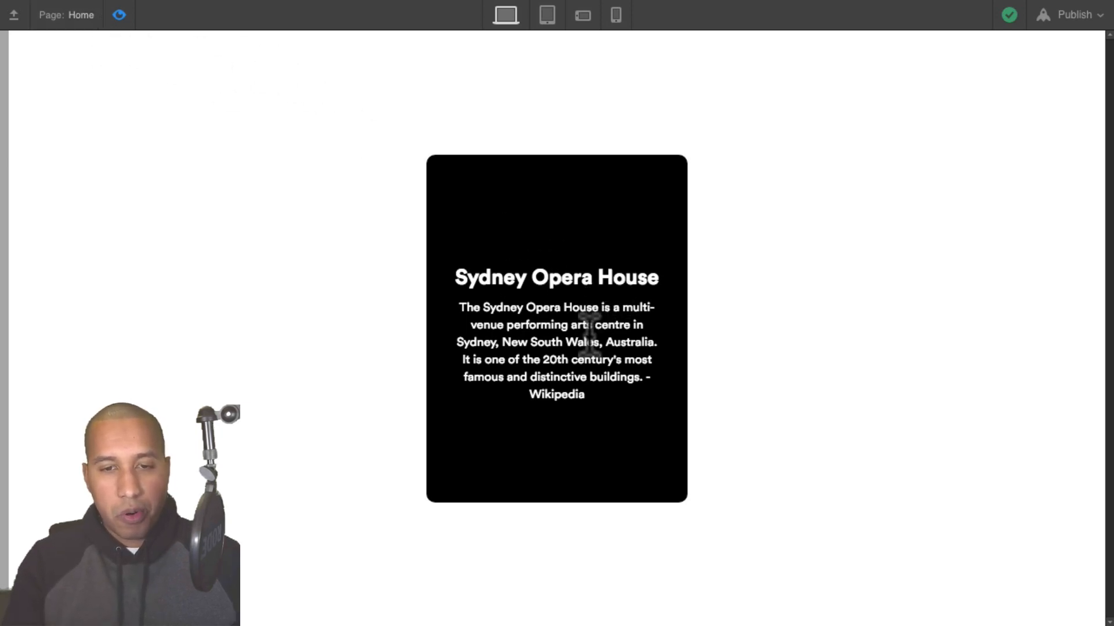
left_click(119, 14)
left_click(119, 14)
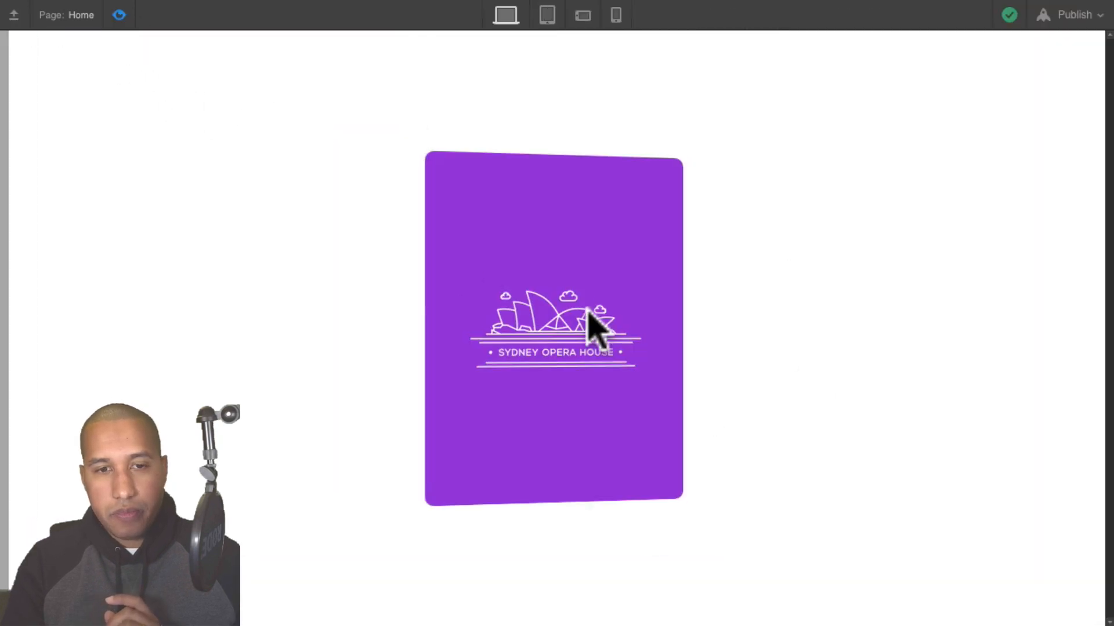
left_click(117, 16)
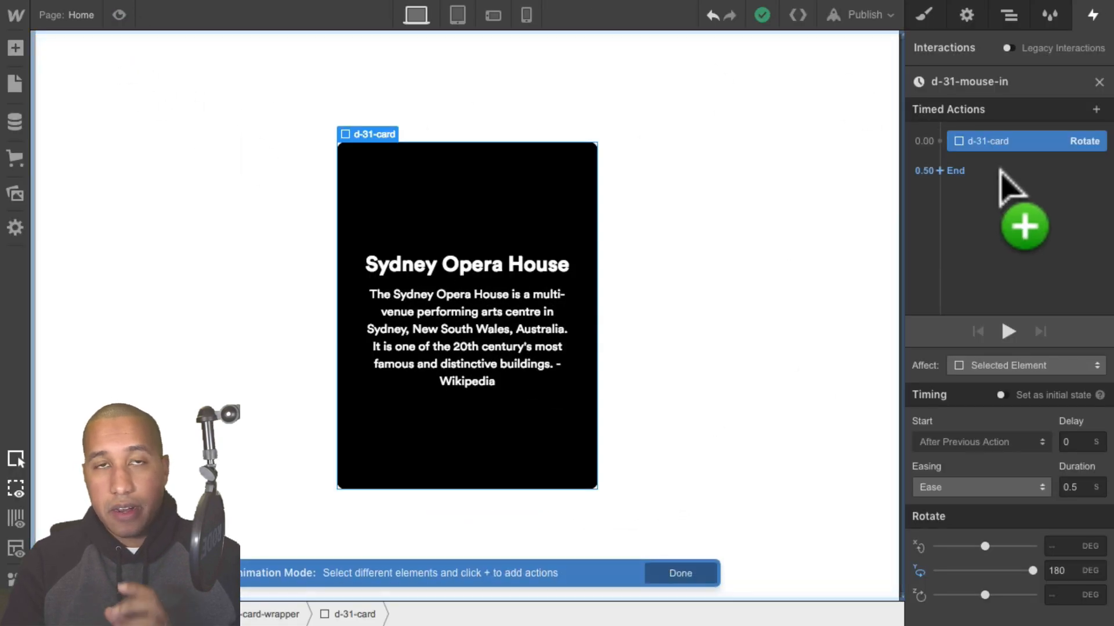
Set the On Hover Out action to Start an Animation and duplicate the d-31-mouse-in animation
left_click(1097, 81)
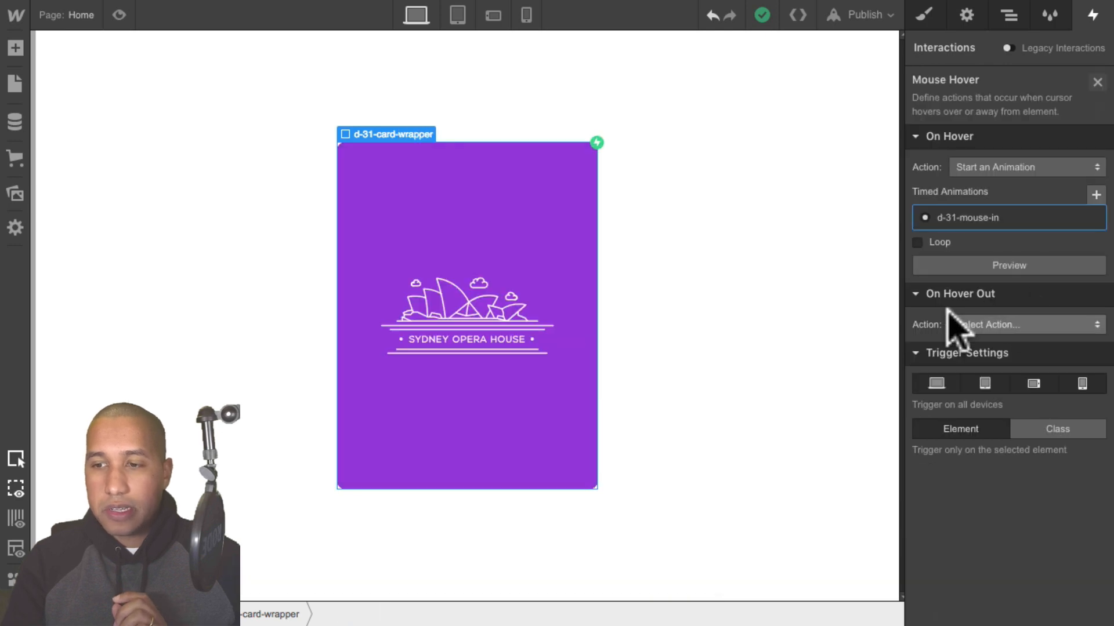
left_click(989, 323)
left_click(1021, 171)
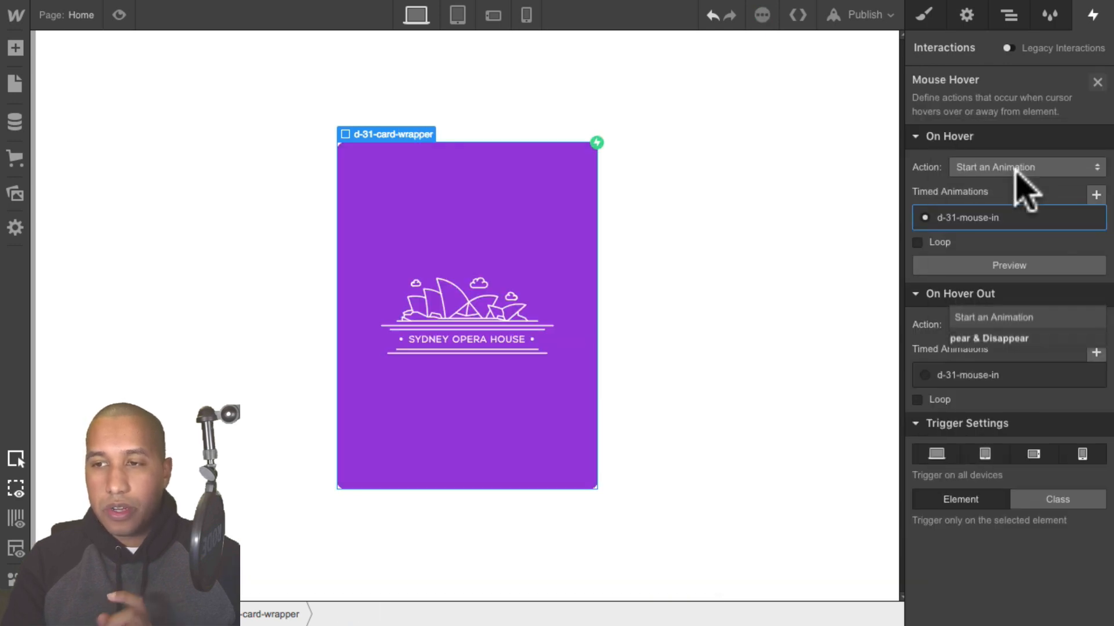
left_click(1093, 375)
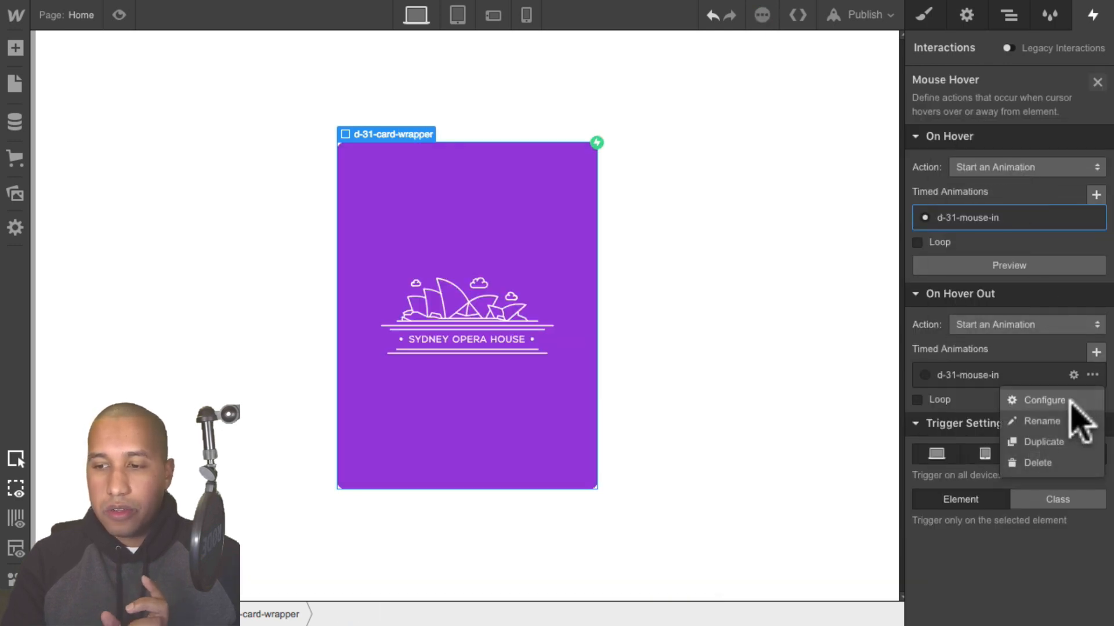
left_click(1039, 442)
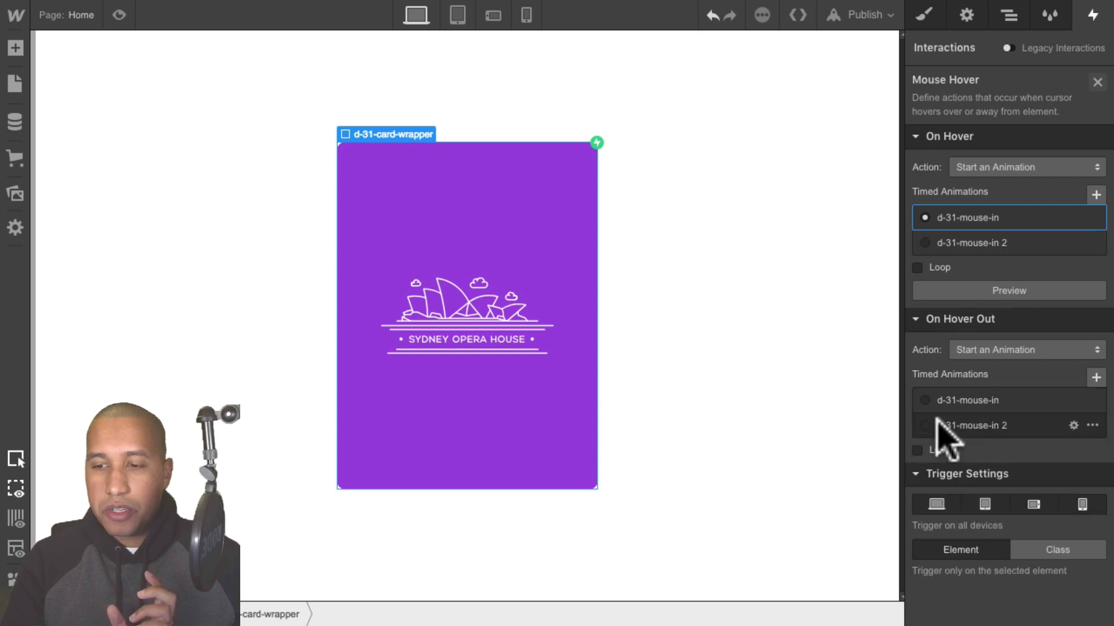
Select the duplicated animation for On Hover Out and rename it d-31-mouse-out
left_click(968, 426)
left_click(983, 425)
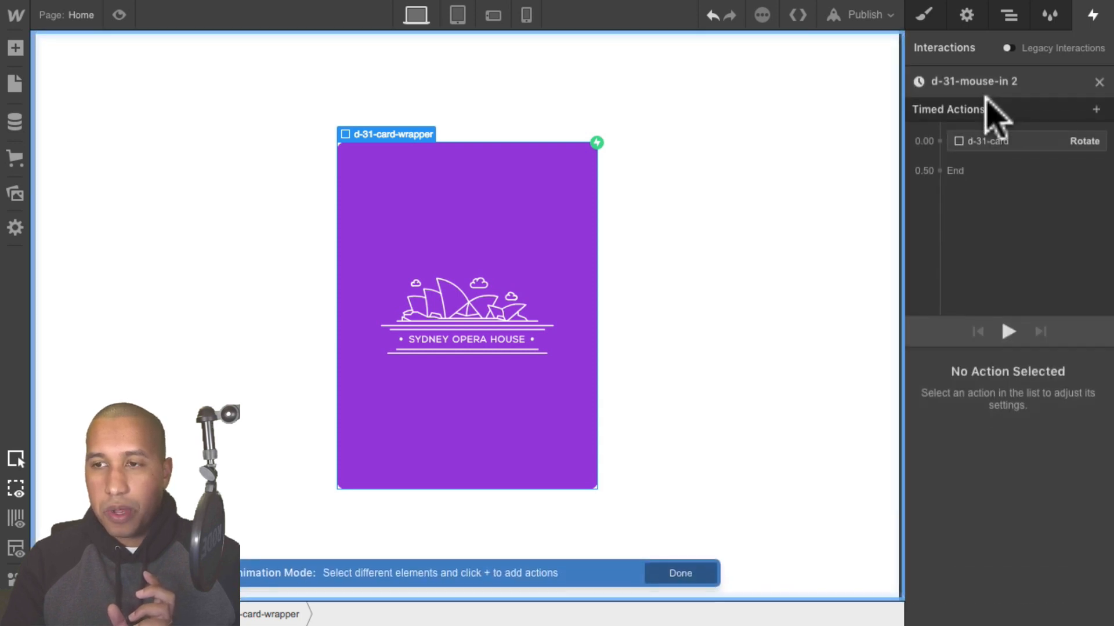
left_click(993, 81)
left_click(989, 82)
left_click_drag(972, 81, 1004, 81)
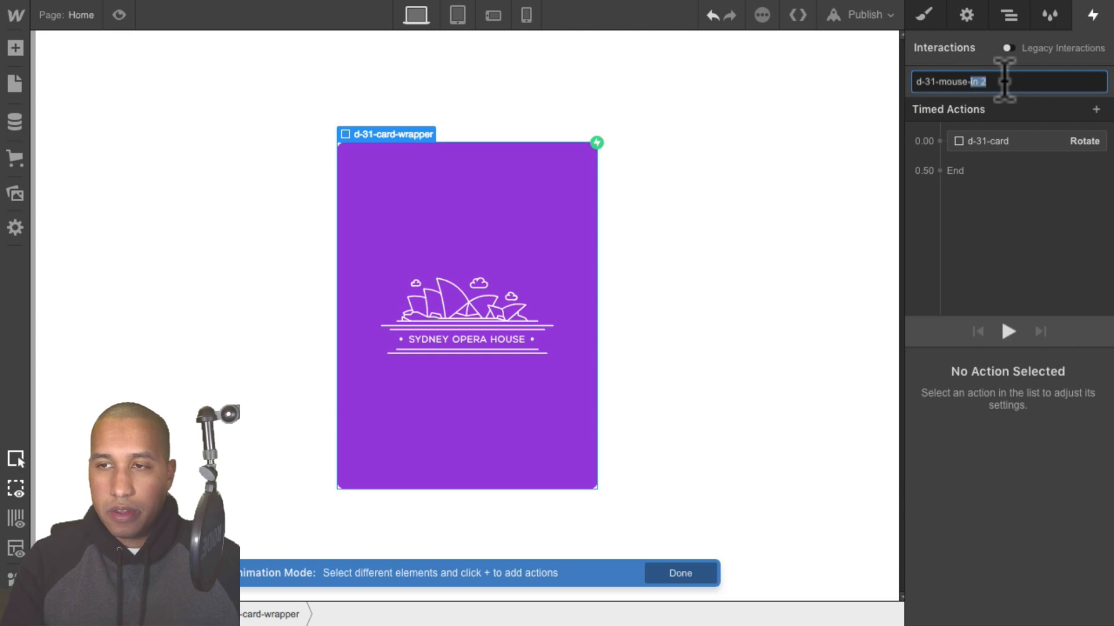
type("out")
key("Return")
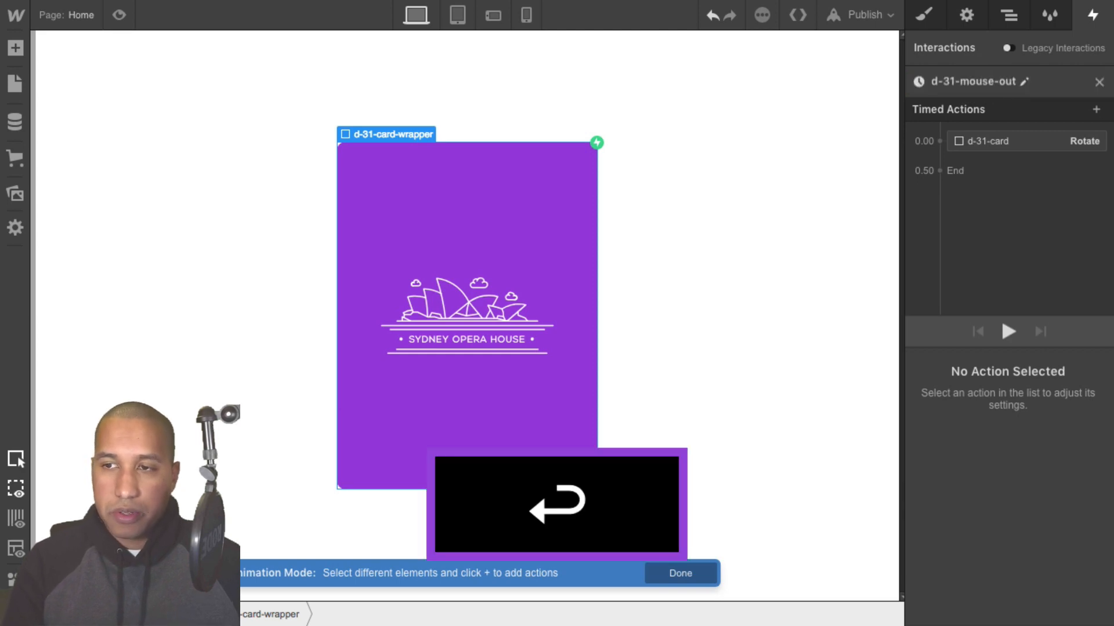
Set the d-31-card Y rotation to 0° in d-31-mouse-out and preview the hover-in and hover-out flips
left_click(1006, 140)
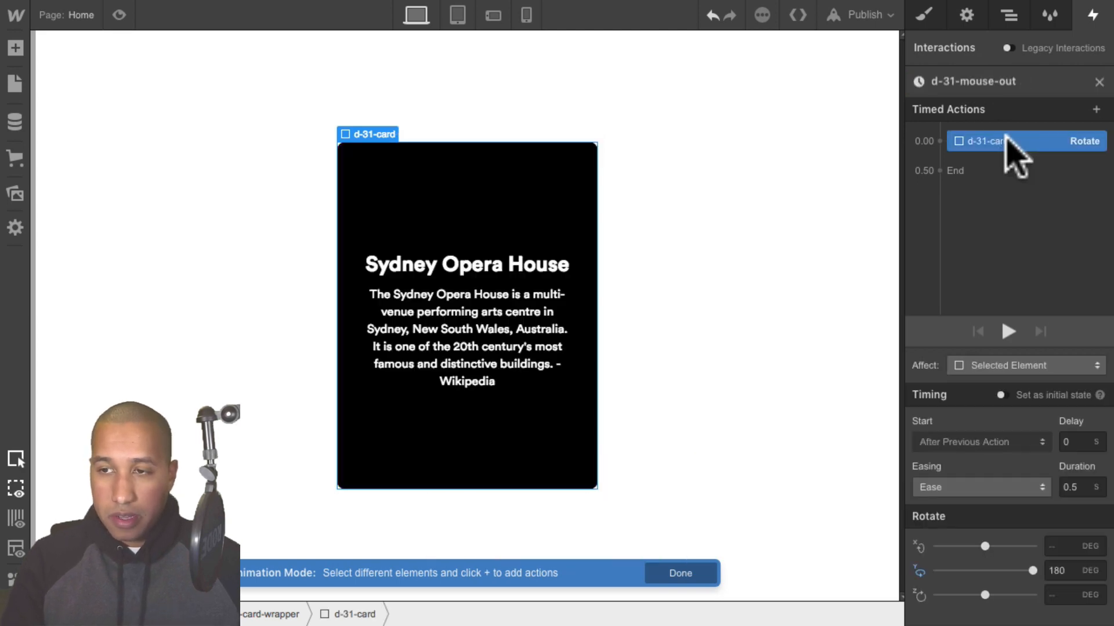
left_click(1067, 571)
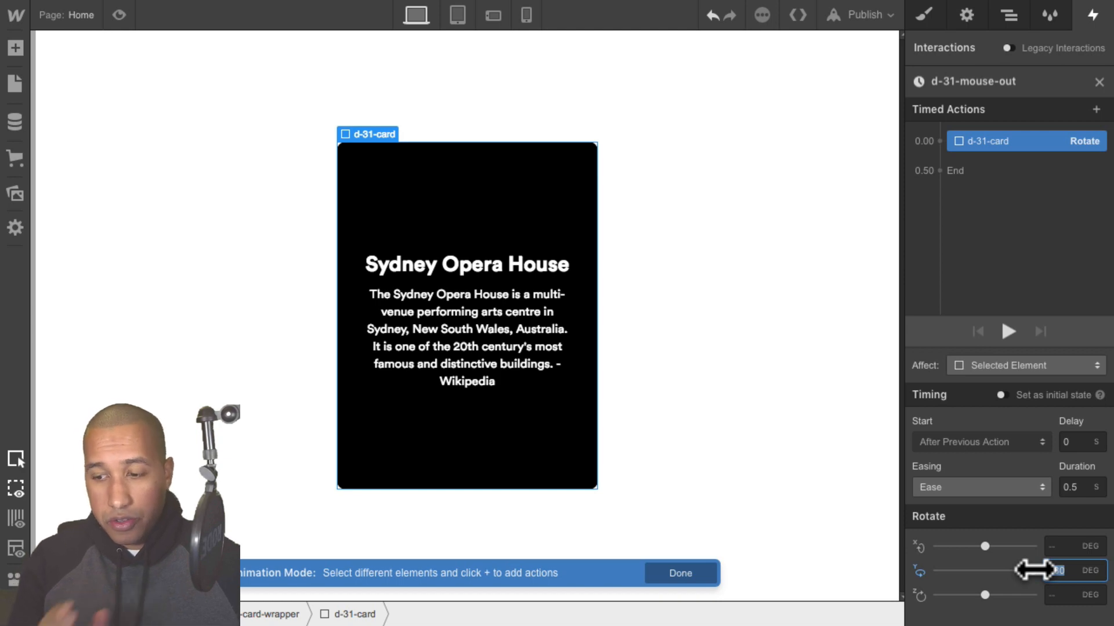
type("0")
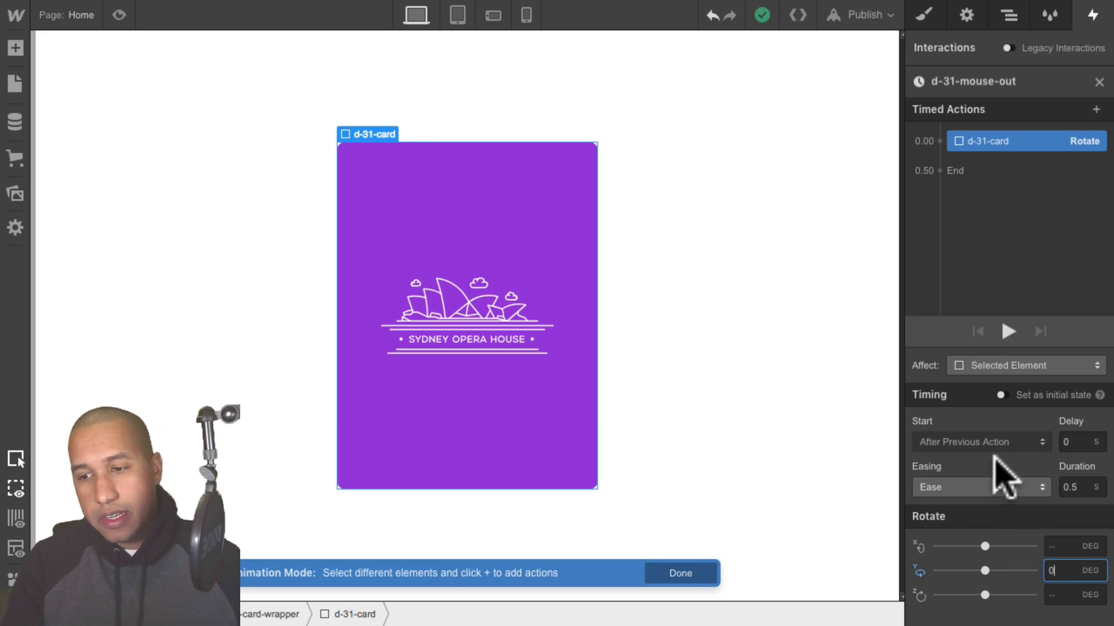
left_click(119, 15)
mouse_move(679, 305)
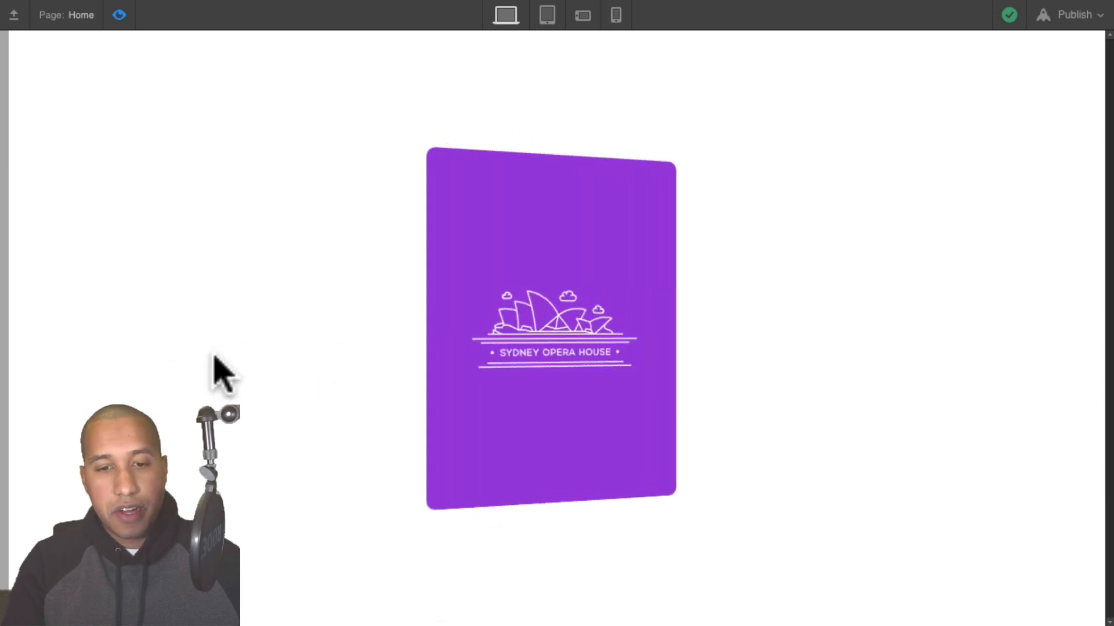
left_click(119, 15)
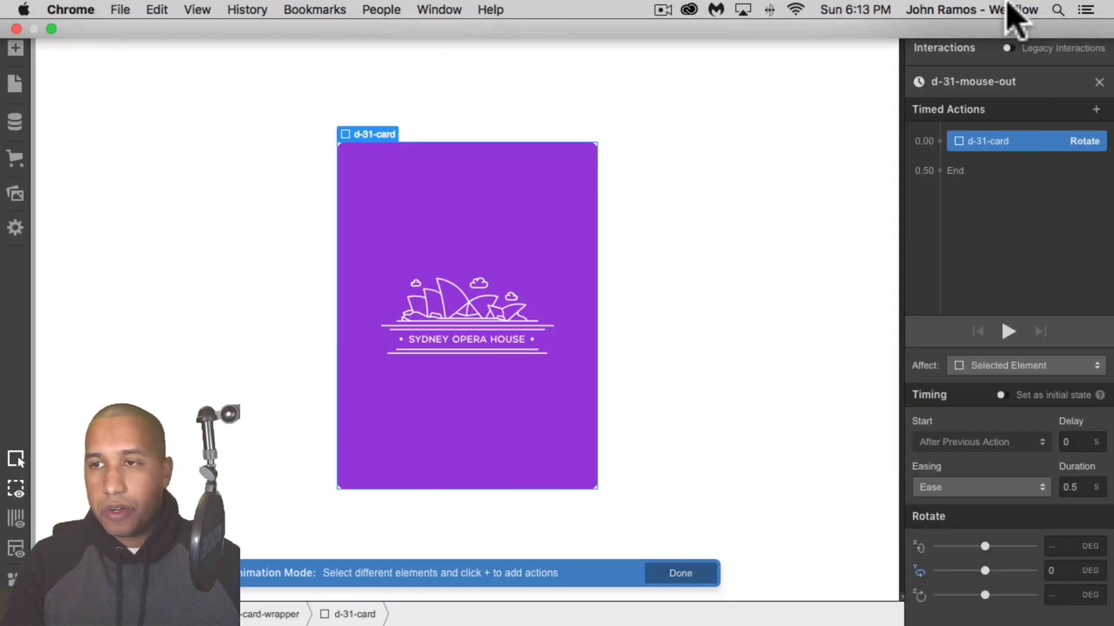
Select d-31-card-wrapper in the element hierarchy and collapse its nested elements
key("z")
left_click(841, 105)
left_click(997, 117)
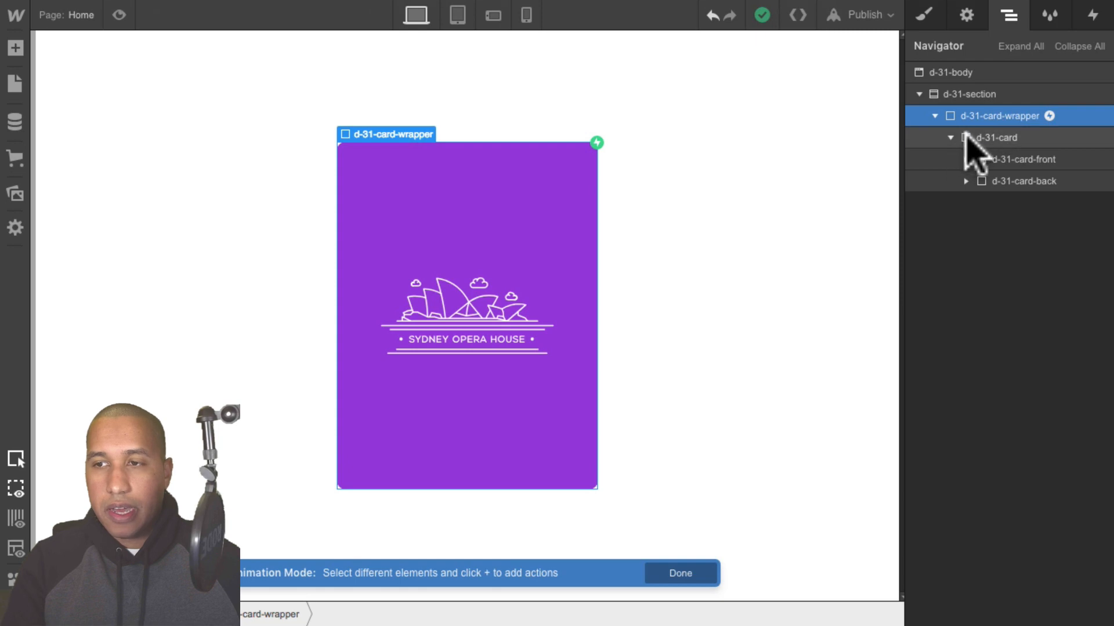
left_click(962, 132)
left_click(933, 114)
left_click(1007, 116)
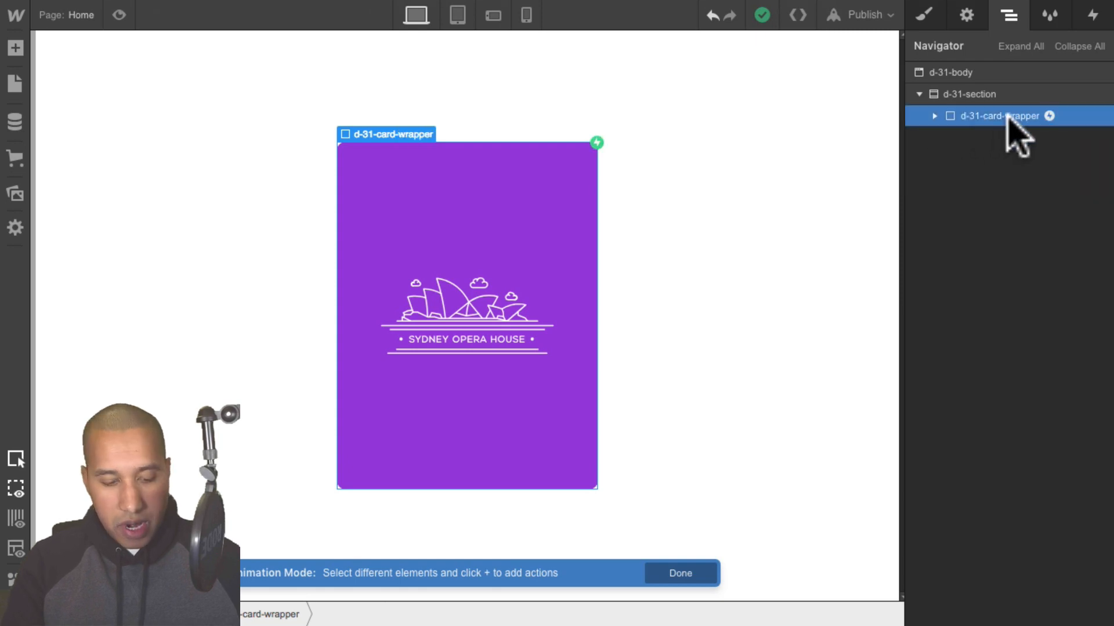
Try to duplicate d-31-card-wrapper by pasting a copy while the wrapper itself is selected, and undo the pasting
key("super")
key("super+c")
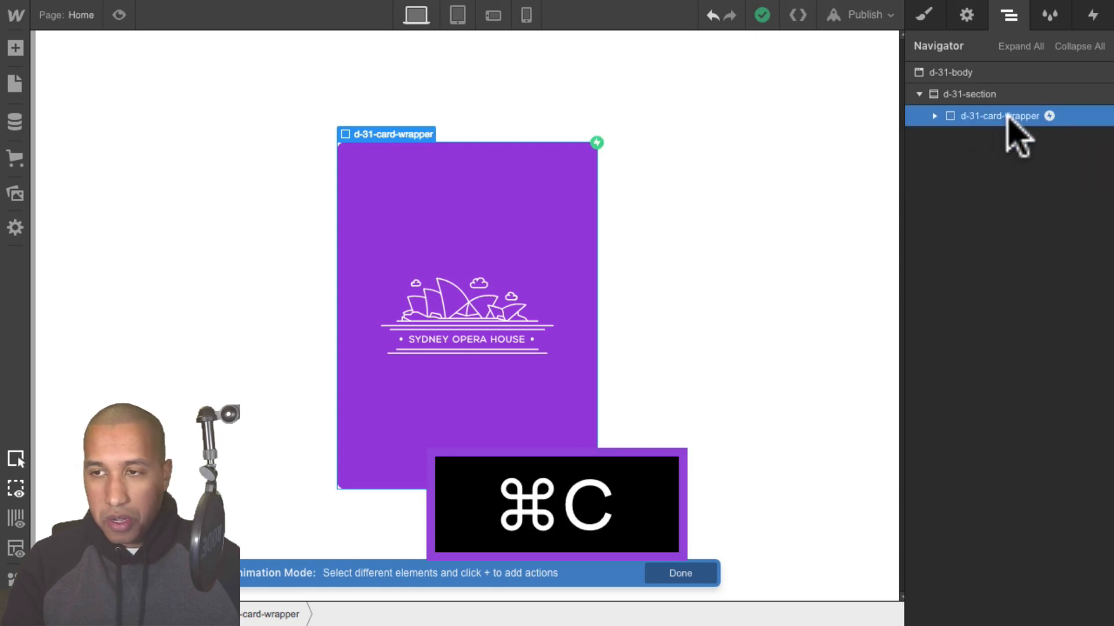
key("super+v")
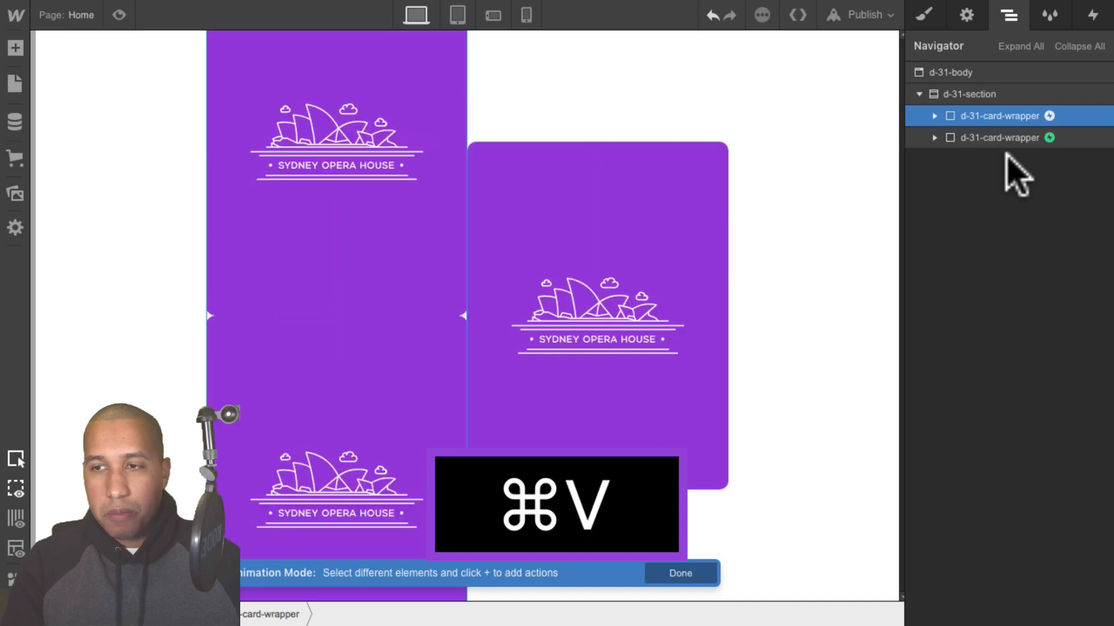
key("super+z")
left_click(988, 99)
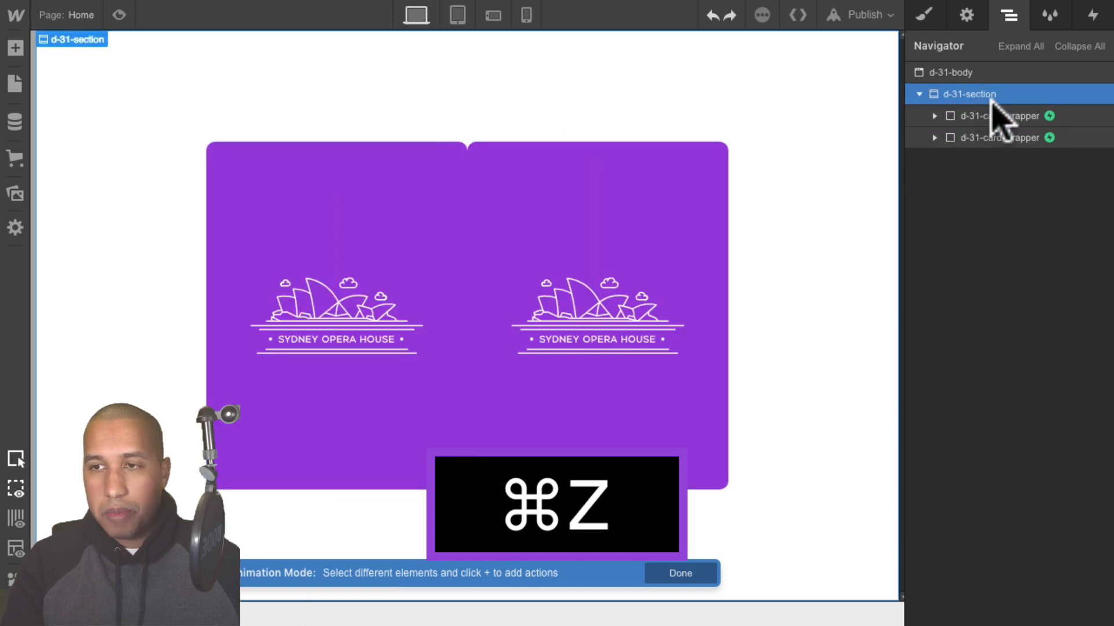
key("super+z")
Copy d-31-card-wrapper and paste it twice into d-31-section
left_click(978, 110)
key("super+c")
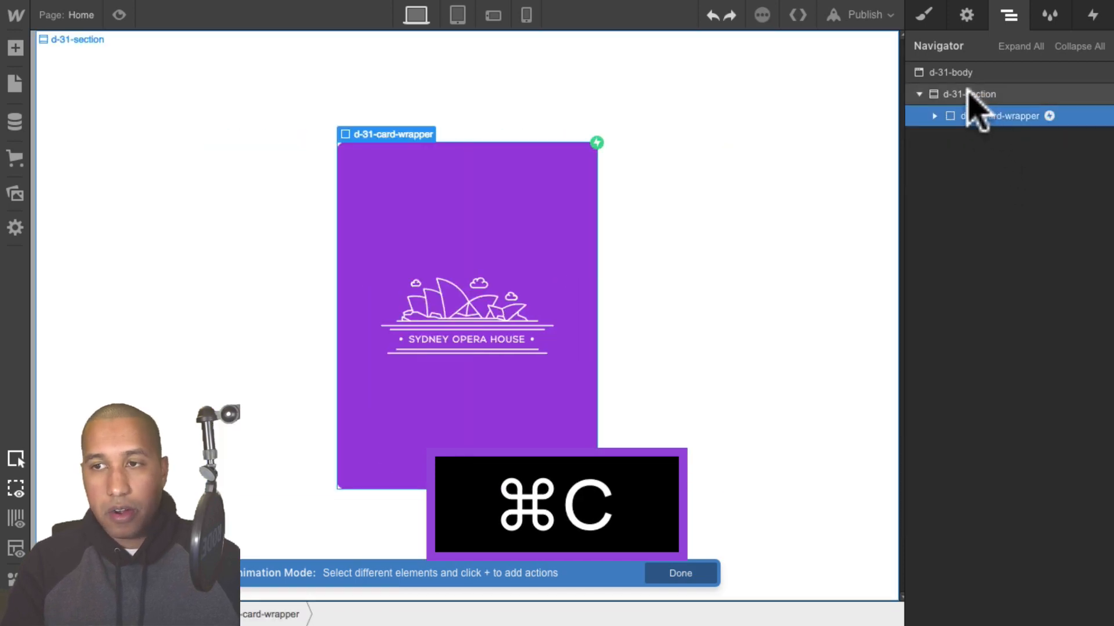
left_click(983, 96)
key("super+v")
key("super+v")
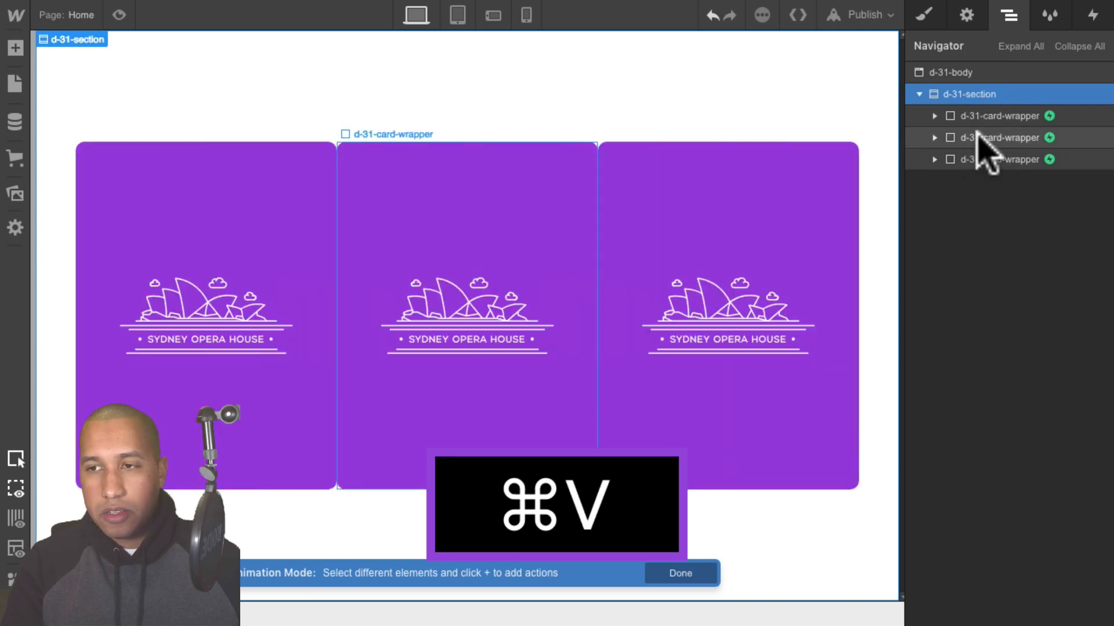
Add side margins to the d-31-card-wrapper class to space the three cards apart
left_click(976, 116)
left_click(924, 15)
scroll(1056, 325, "down", 3)
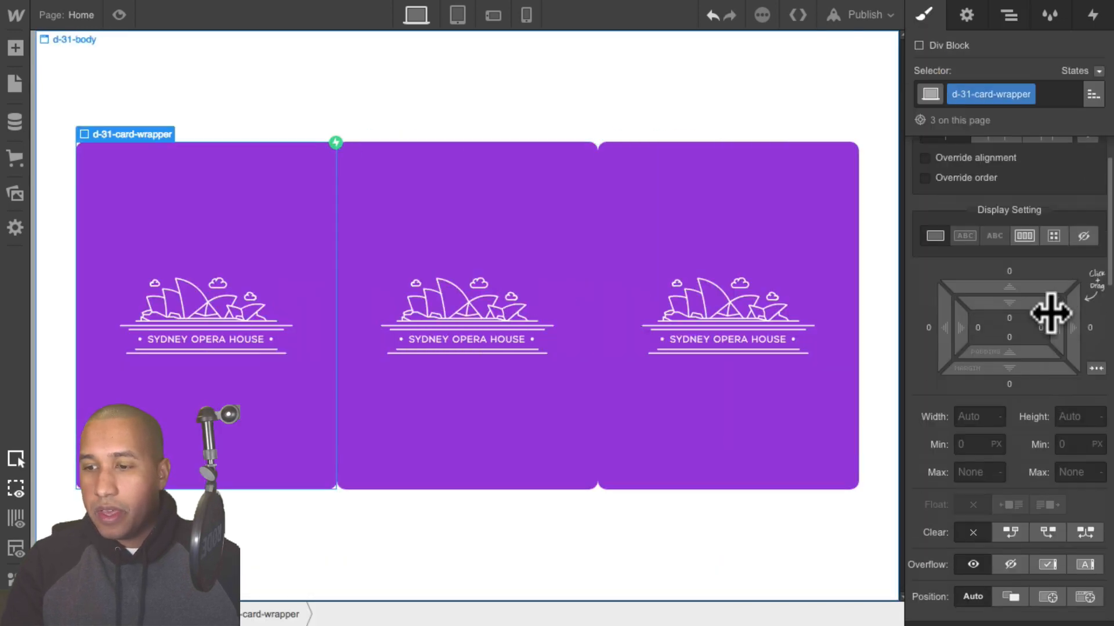
scroll(1044, 377, "up", 2)
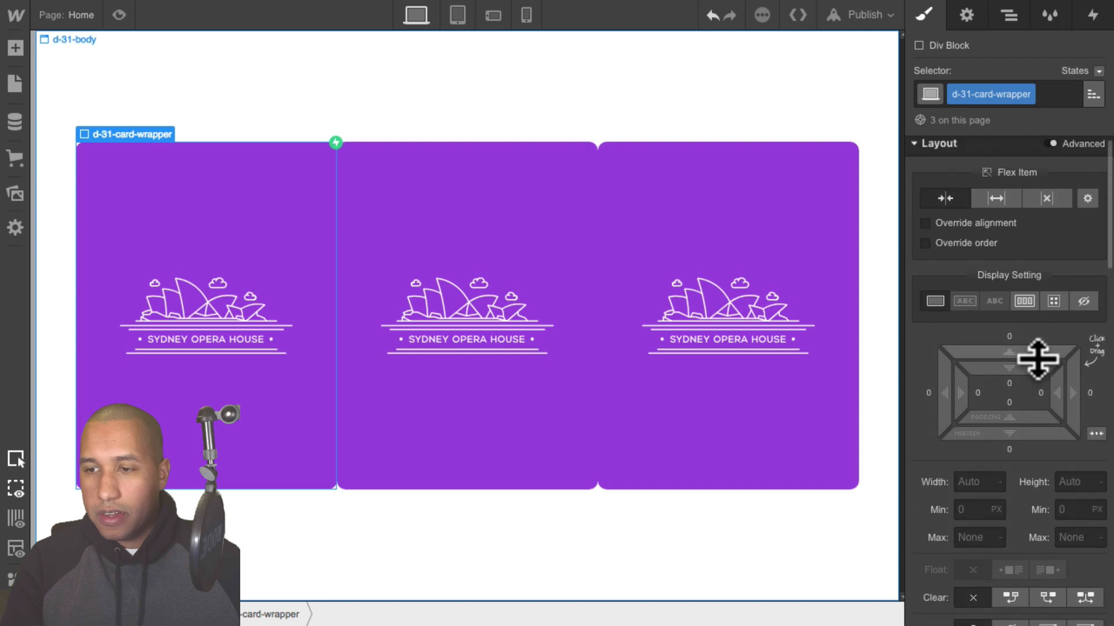
mouse_move(1076, 390)
left_mouse_down()
mouse_move(1105, 395)
mouse_move(1076, 395)
left_mouse_up()
Replace the middle card's front image with the Eiffel Tower SVG after trying the Space Needle SVG
left_click(434, 324)
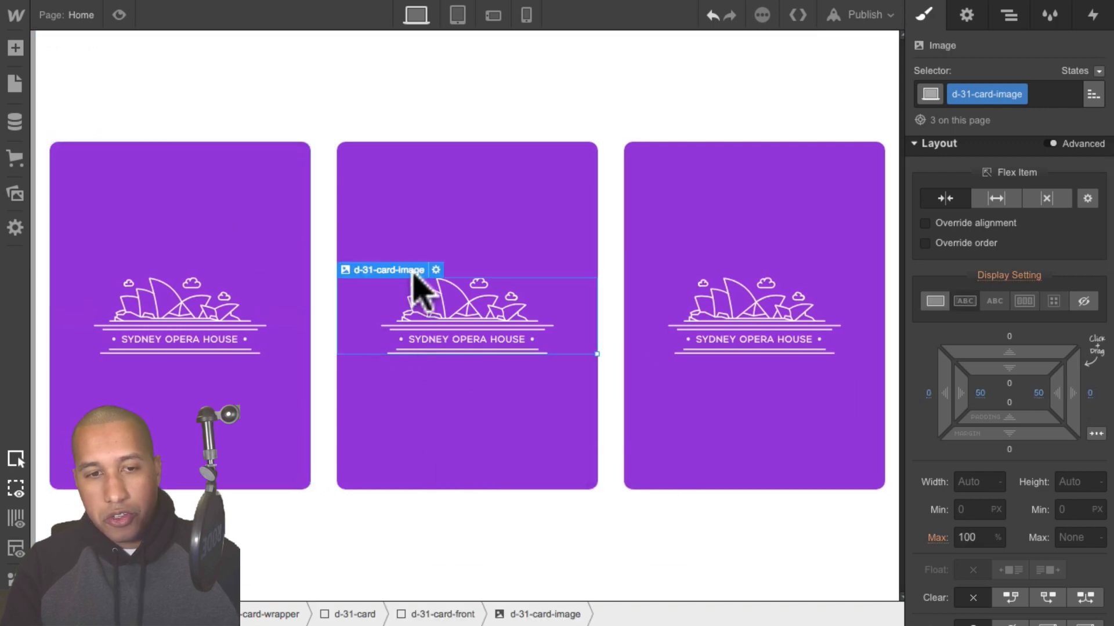
left_click(436, 271)
left_click(505, 407)
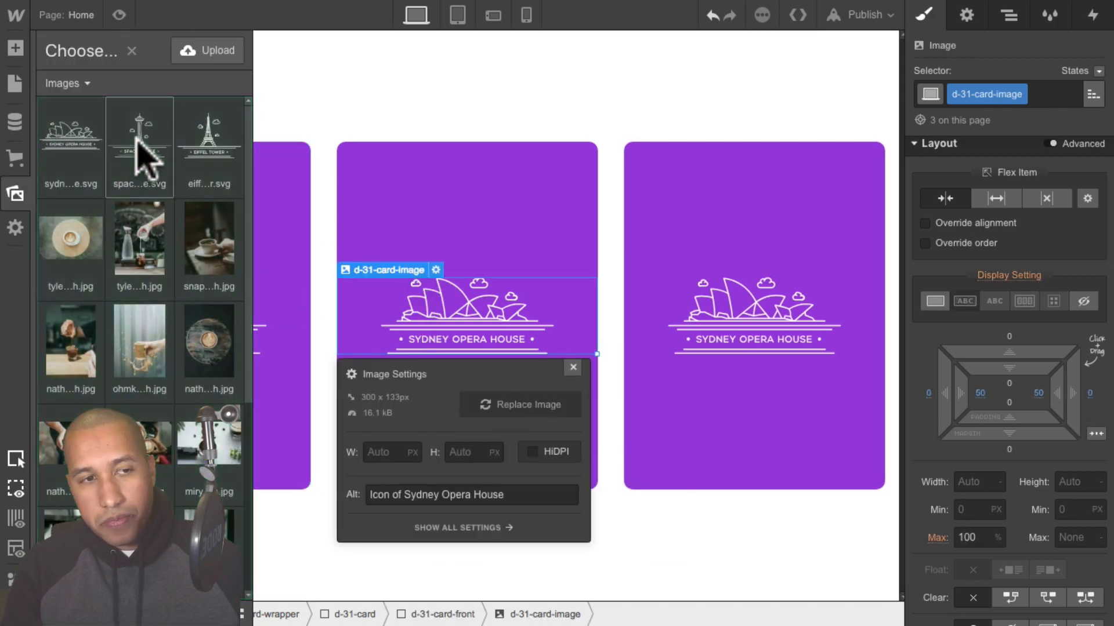
left_click(145, 154)
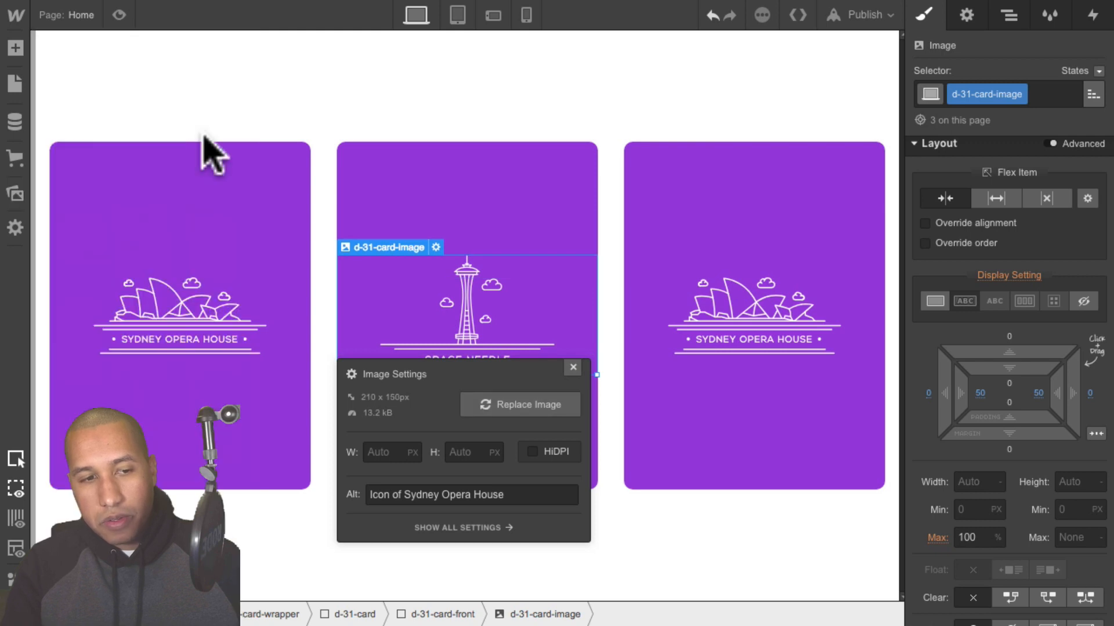
left_click(534, 400)
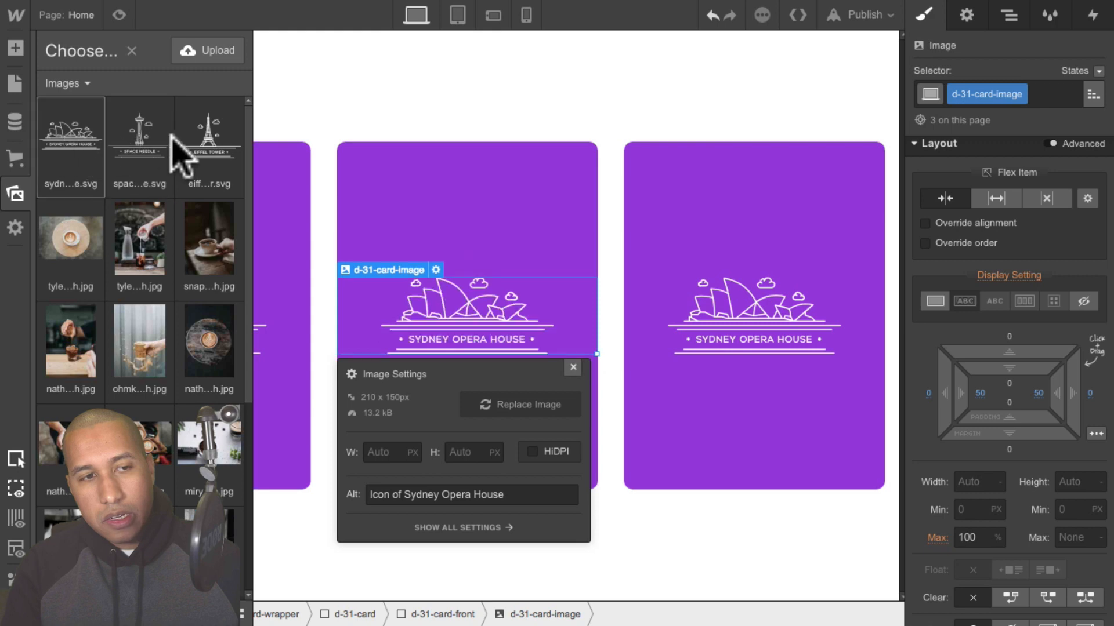
left_click(225, 140)
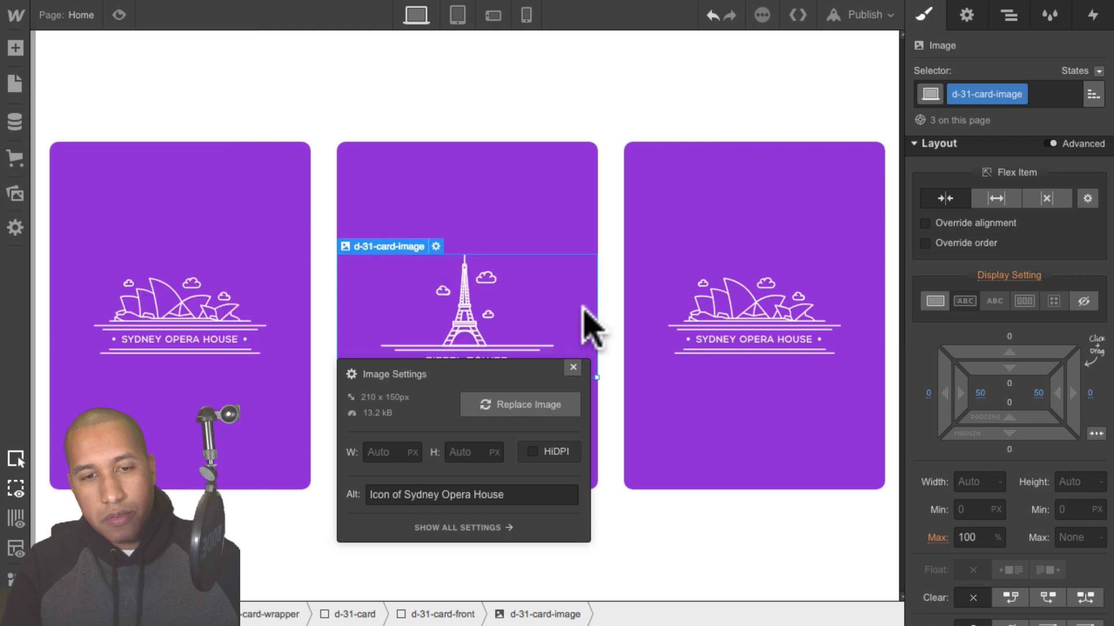
Replace the third card's front image with the Space Needle SVG from the image assets
left_click(751, 304)
left_click(725, 283)
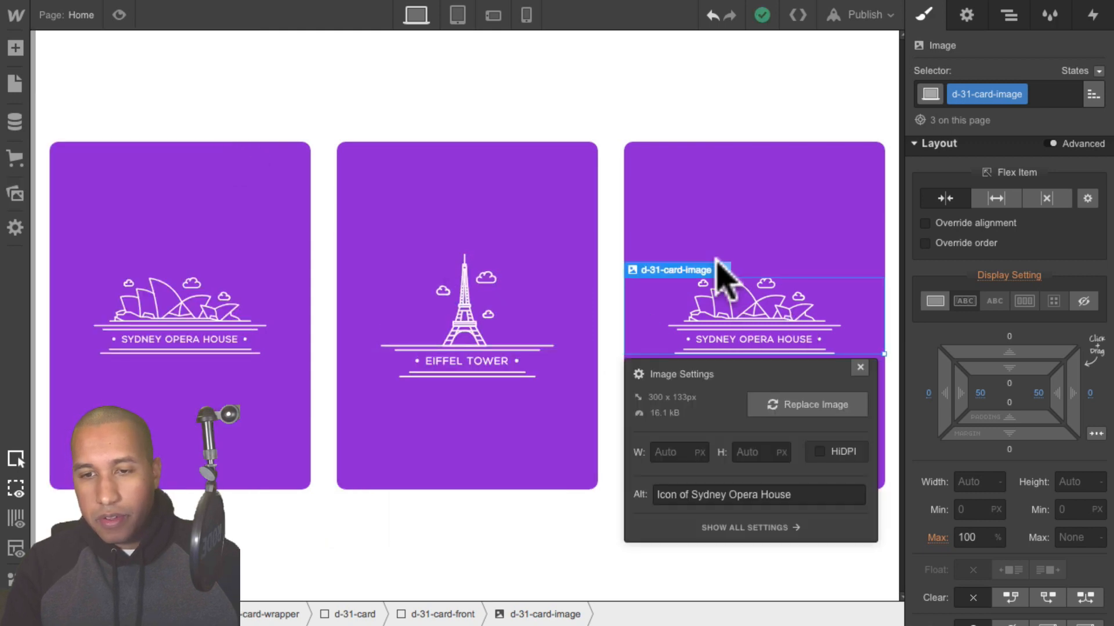
left_click(791, 410)
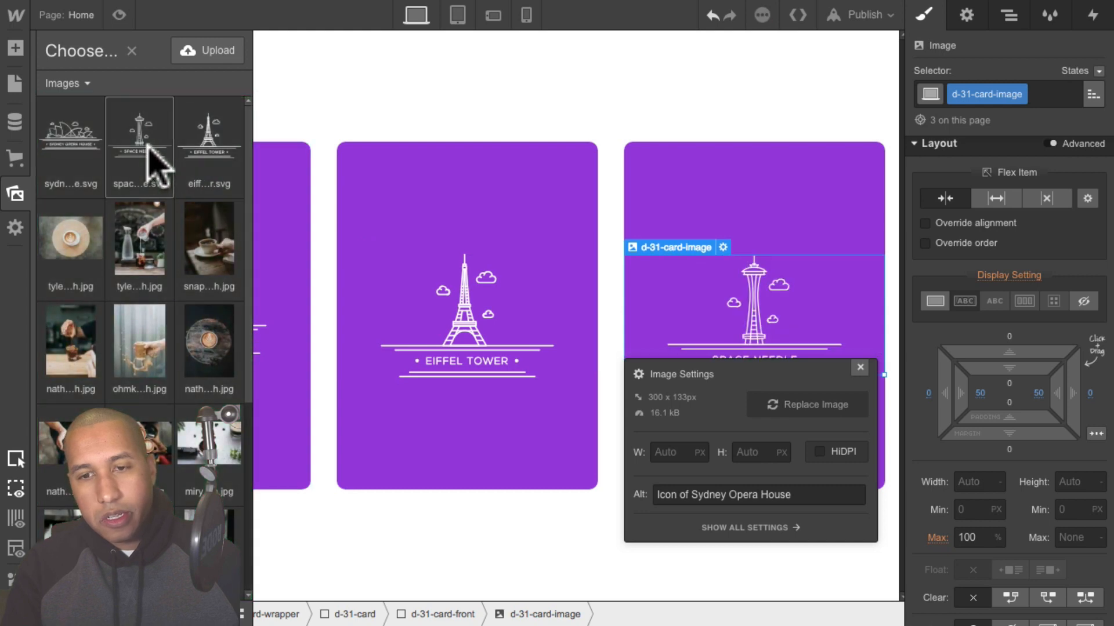
left_click(155, 165)
Set the alt text of the middle card's image to "Icon of the Eiffel Tower."
left_click(537, 352)
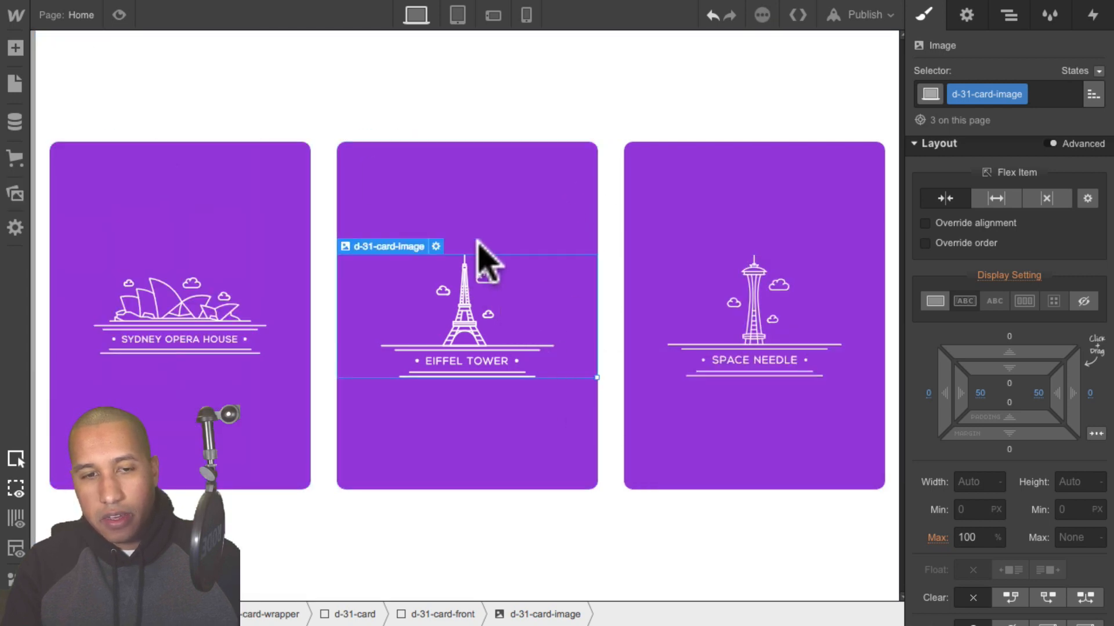
left_click(436, 246)
left_click_drag(517, 518, 348, 518)
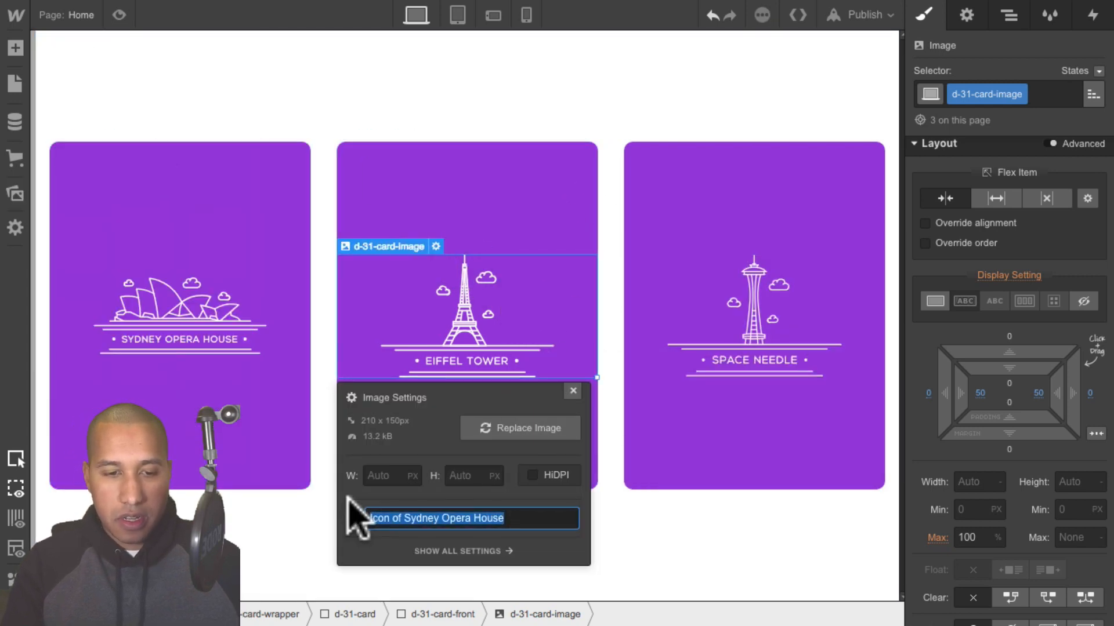
type("Icoon")
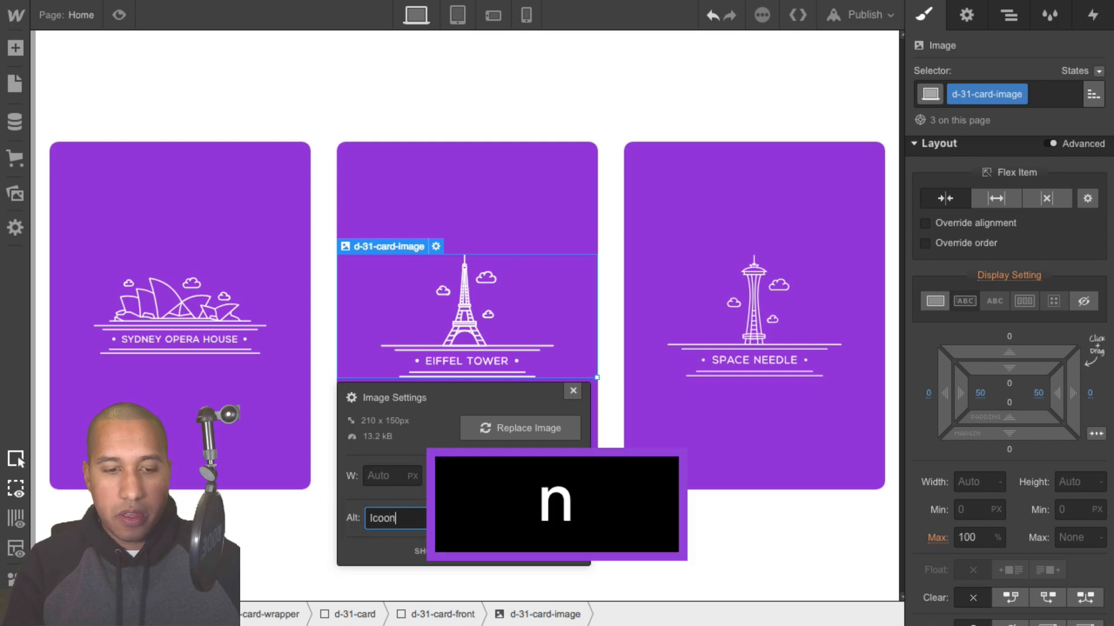
key("BackSpace")
key("BackSpace")
type("n of the Eif")
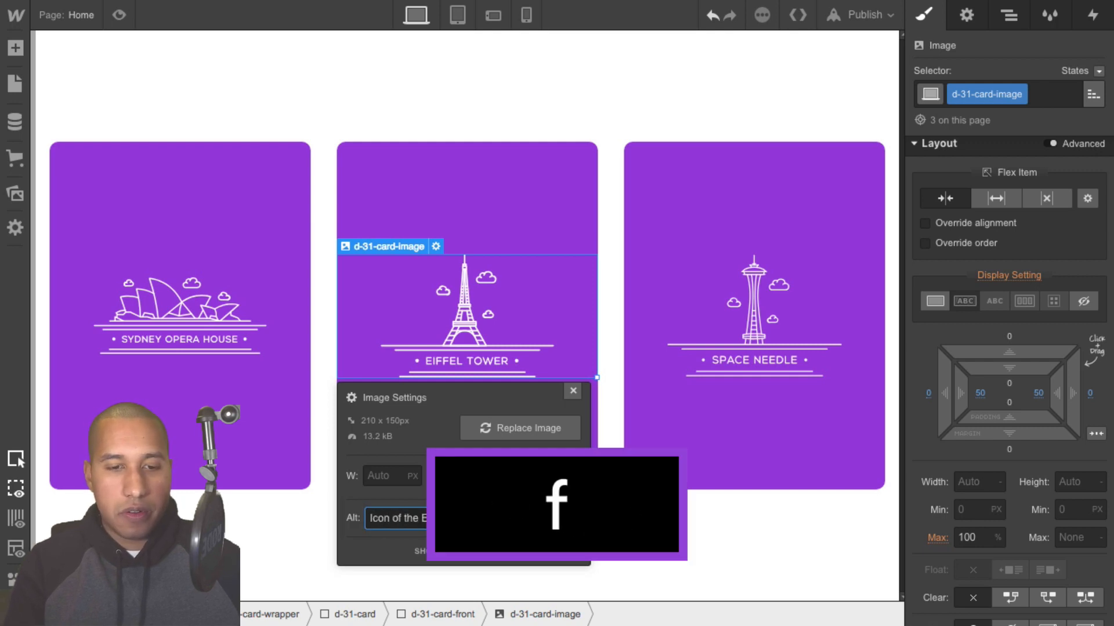
key("BackSpace")
key("BackSpace")
key("BackSpace")
type("Tower.")
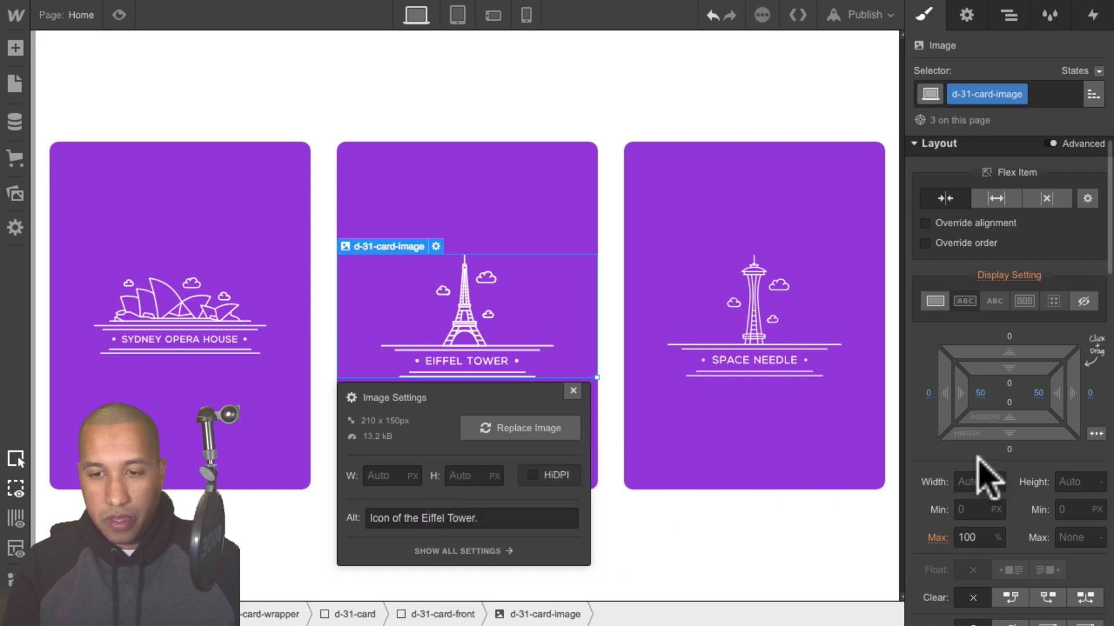
Set the alt text of the third card's image to "Icon of the Space Needle."
left_click(781, 358)
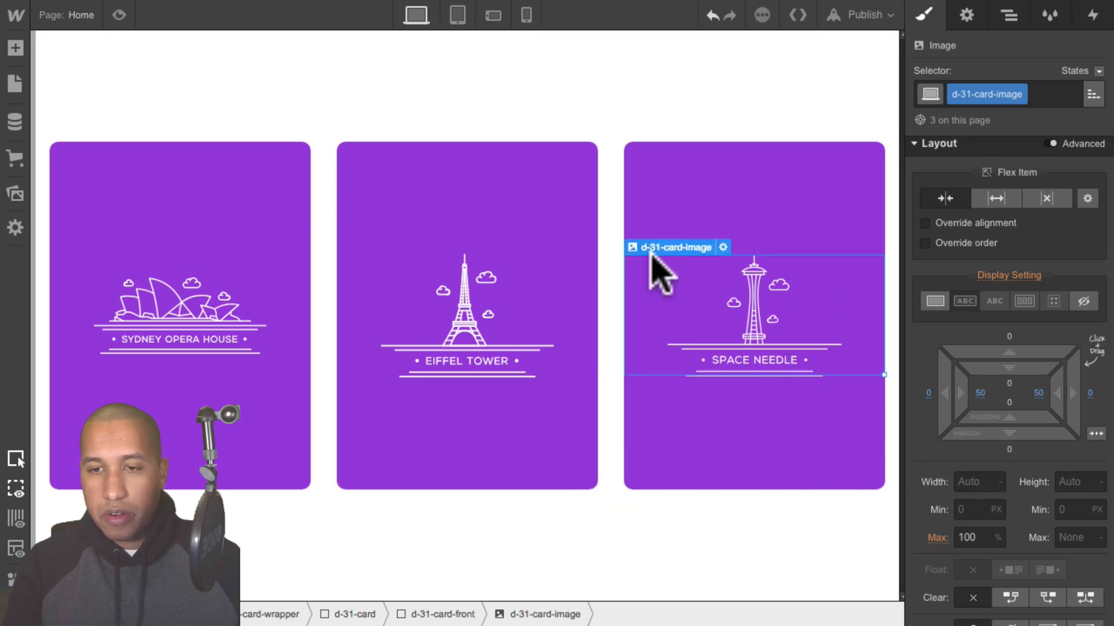
left_click(722, 247)
left_click_drag(773, 516, 609, 510)
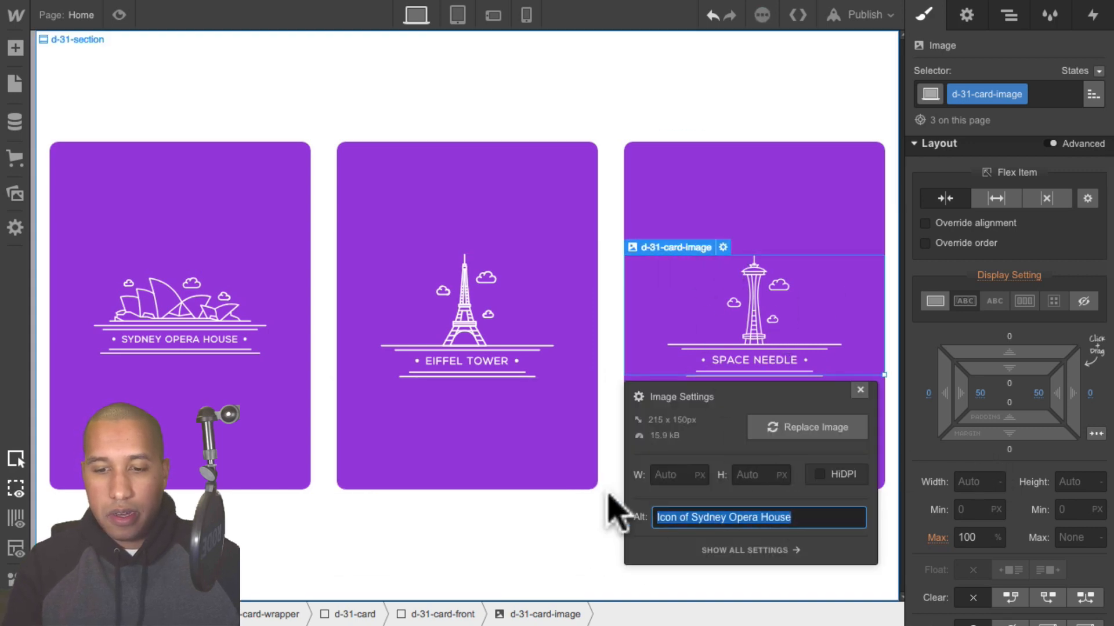
type("Icon of the Space Nee")
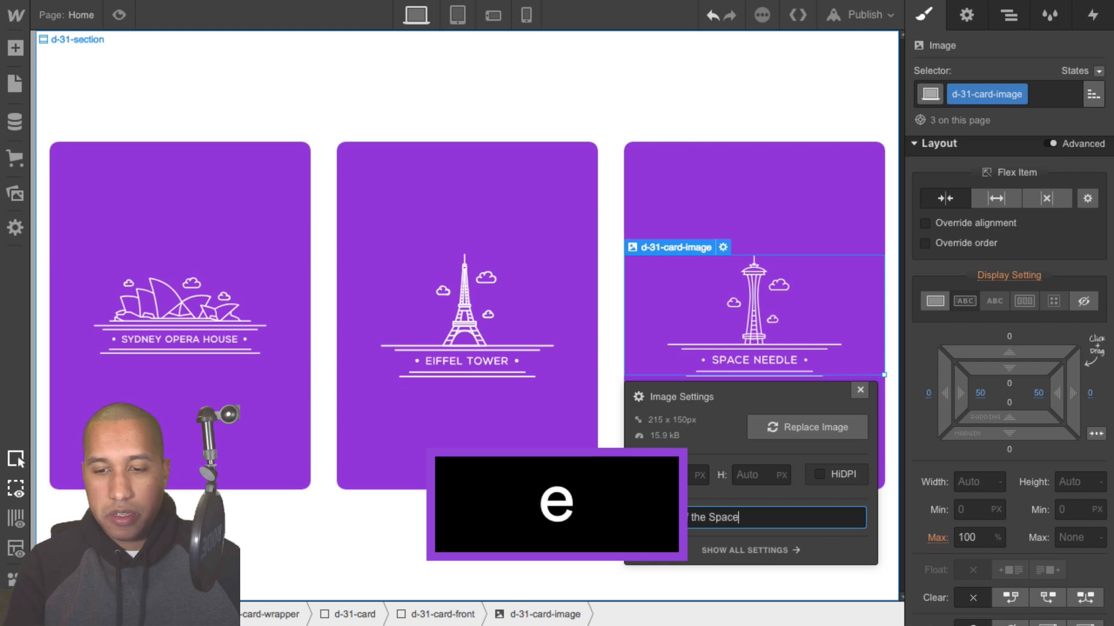
left_click(518, 276)
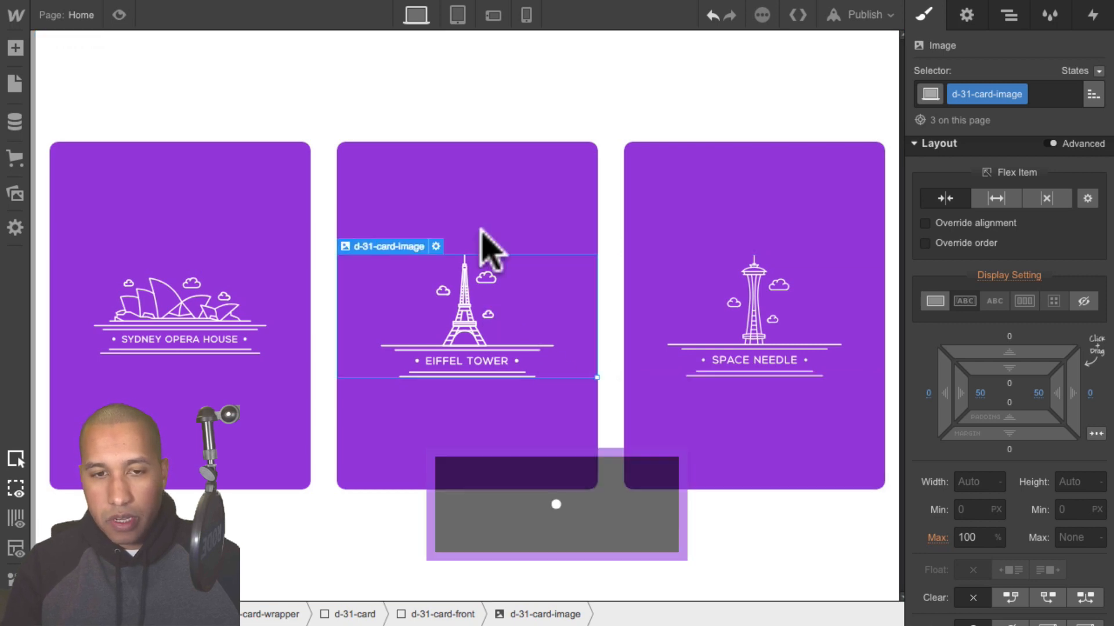
Select d-31-section and preview the three-card row, checking how the cards behave on hover
left_click(489, 108)
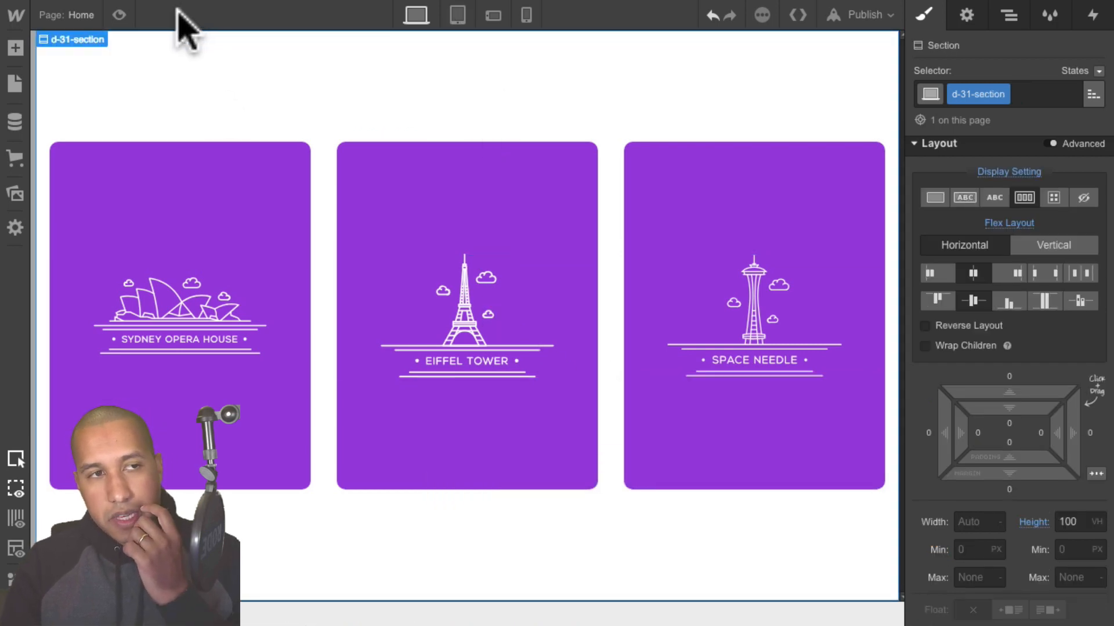
left_click(118, 14)
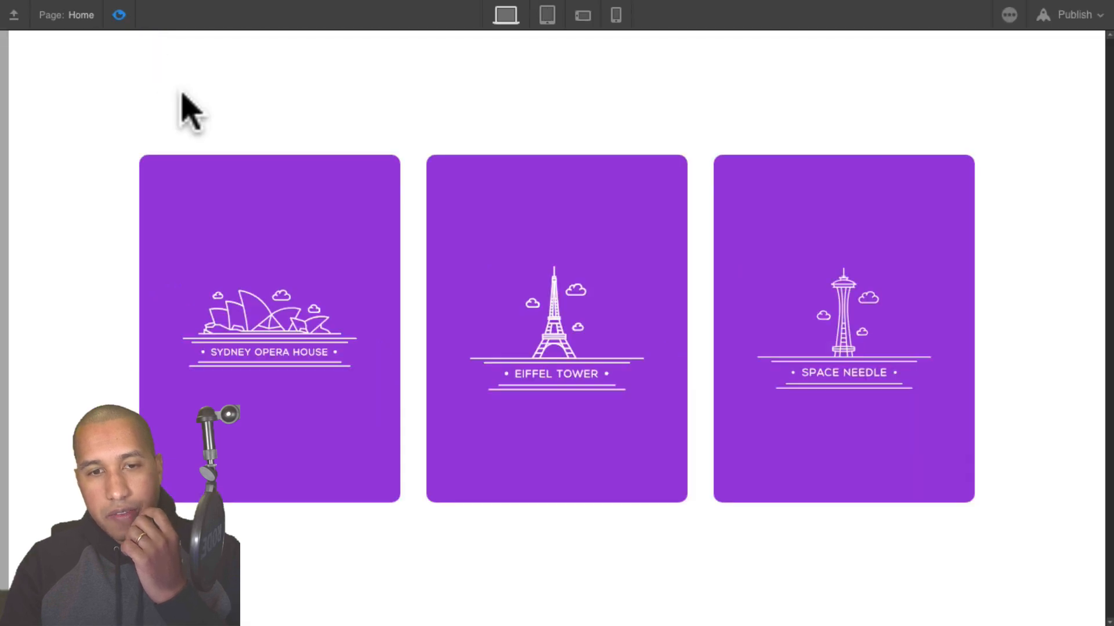
left_click(128, 13)
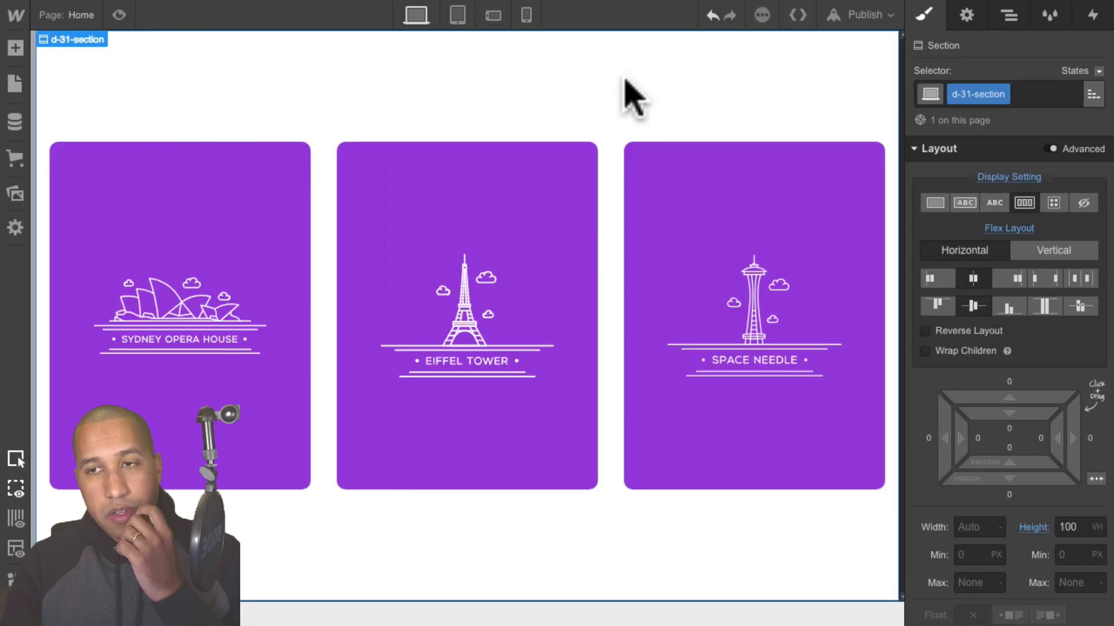
Collapse the nested elements of the second and third d-31-card-wrapper in the element hierarchy
left_click(1008, 16)
left_click(934, 138)
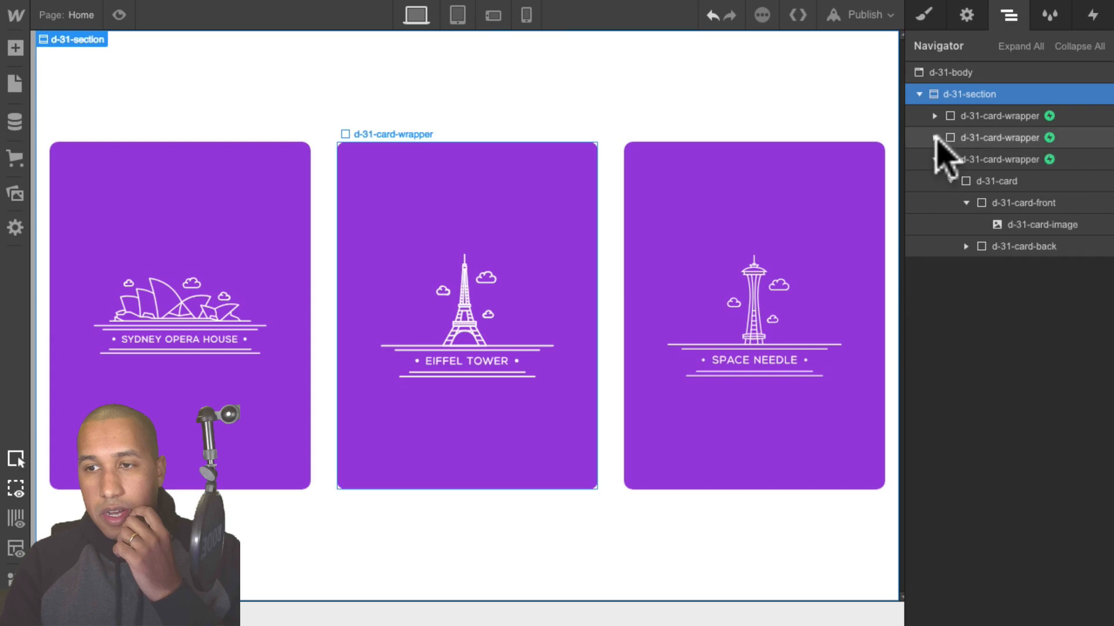
left_click(935, 159)
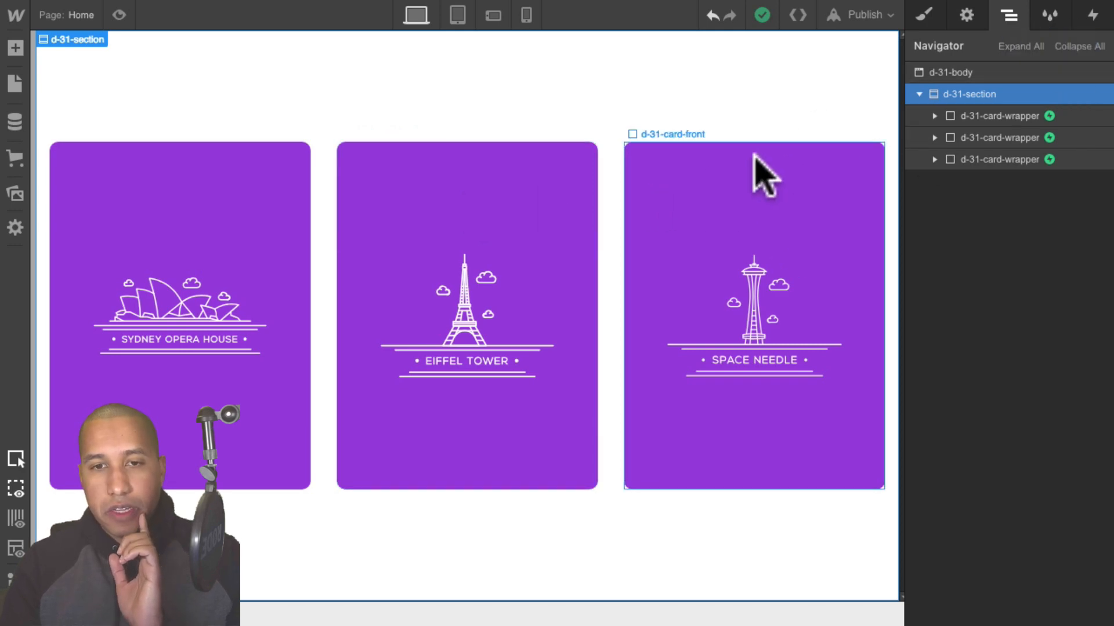
Open the d-31-mouse-in animation on the first d-31-card-wrapper's hover trigger and select its d-31-card Rotate action
left_click(1093, 18)
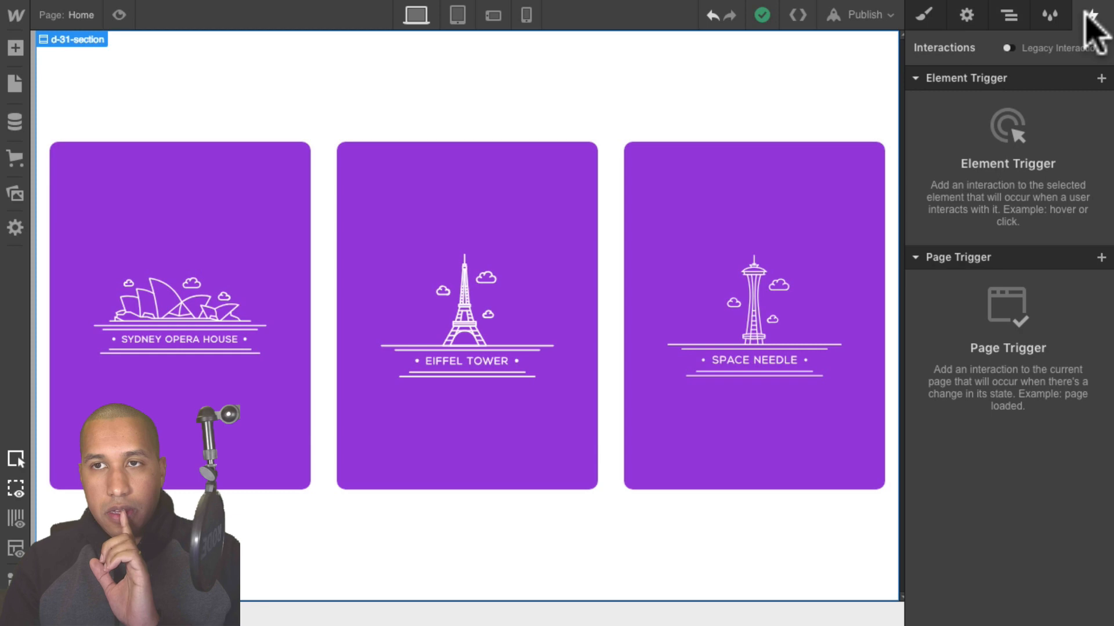
left_click(1008, 16)
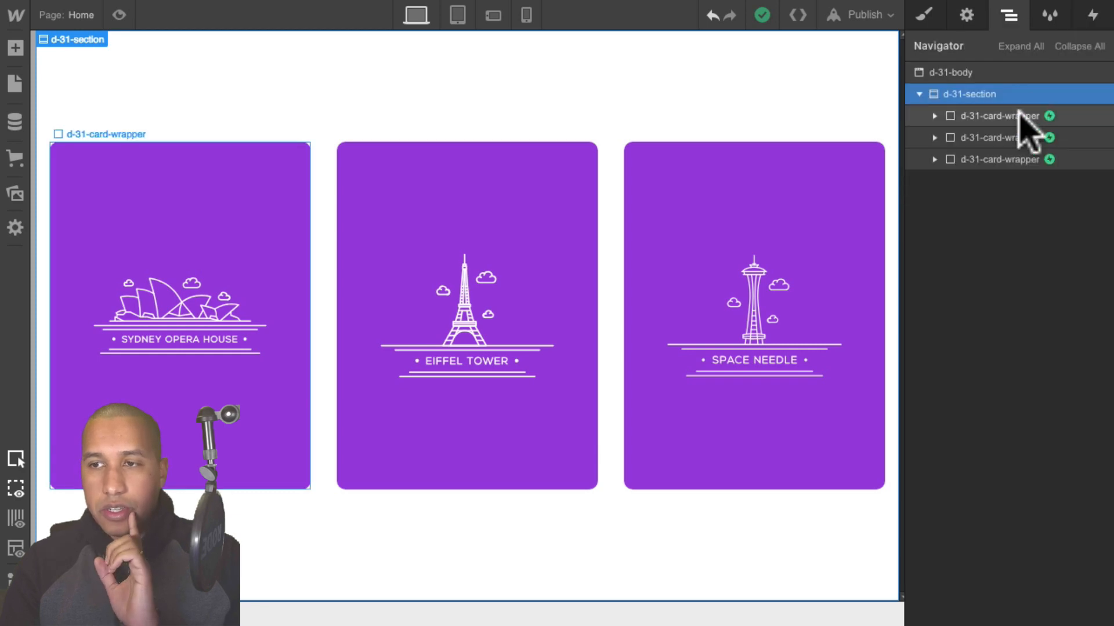
left_click(1020, 116)
left_click(1092, 16)
left_click(986, 113)
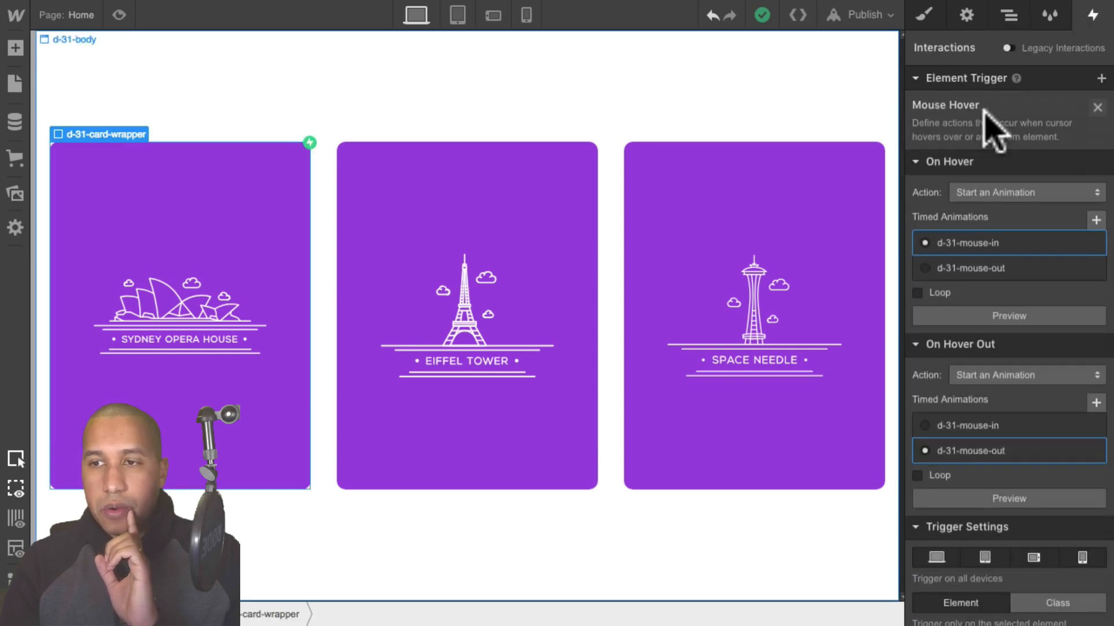
scroll(986, 232, "down", 1)
left_click(981, 220)
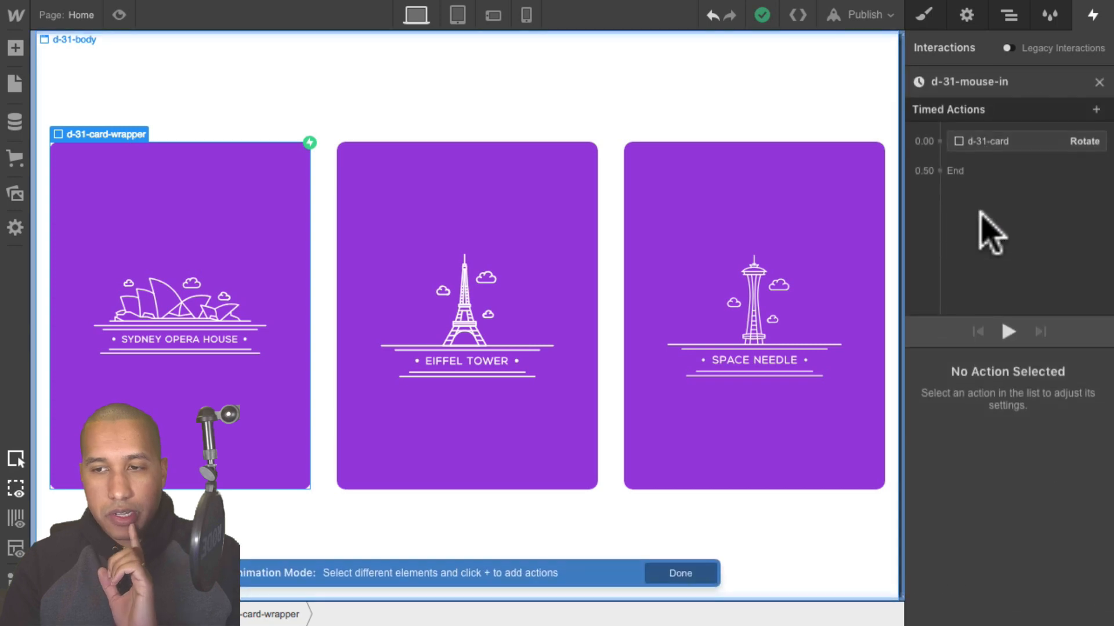
left_click(1003, 144)
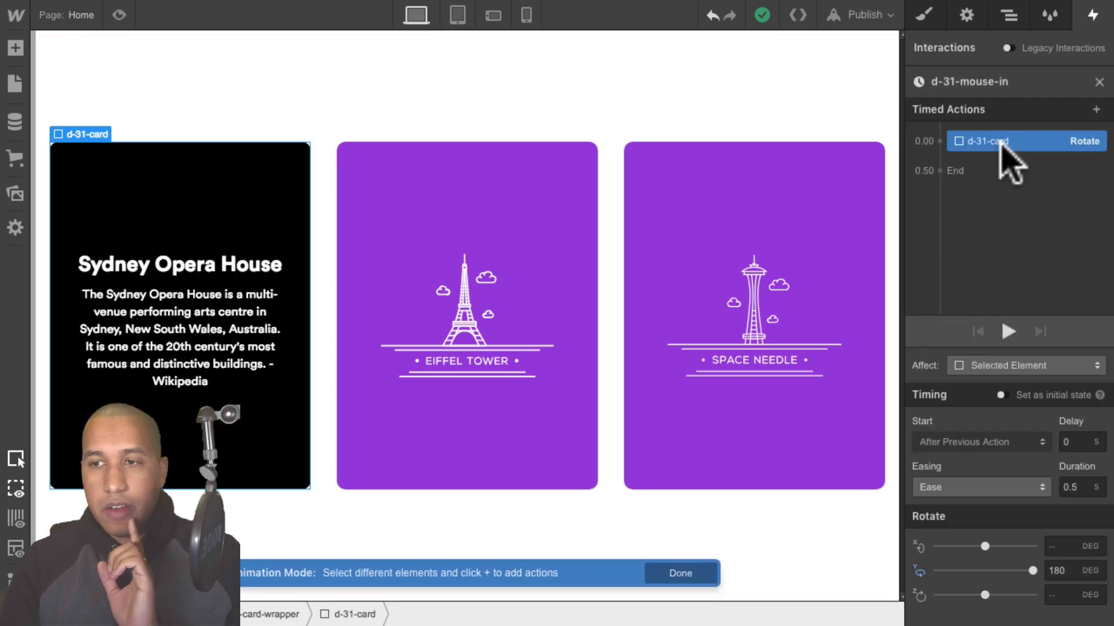
Set the d-31-card rotation in d-31-mouse-in to affect the class instead of the selected element, and preview the hover
left_click(989, 365)
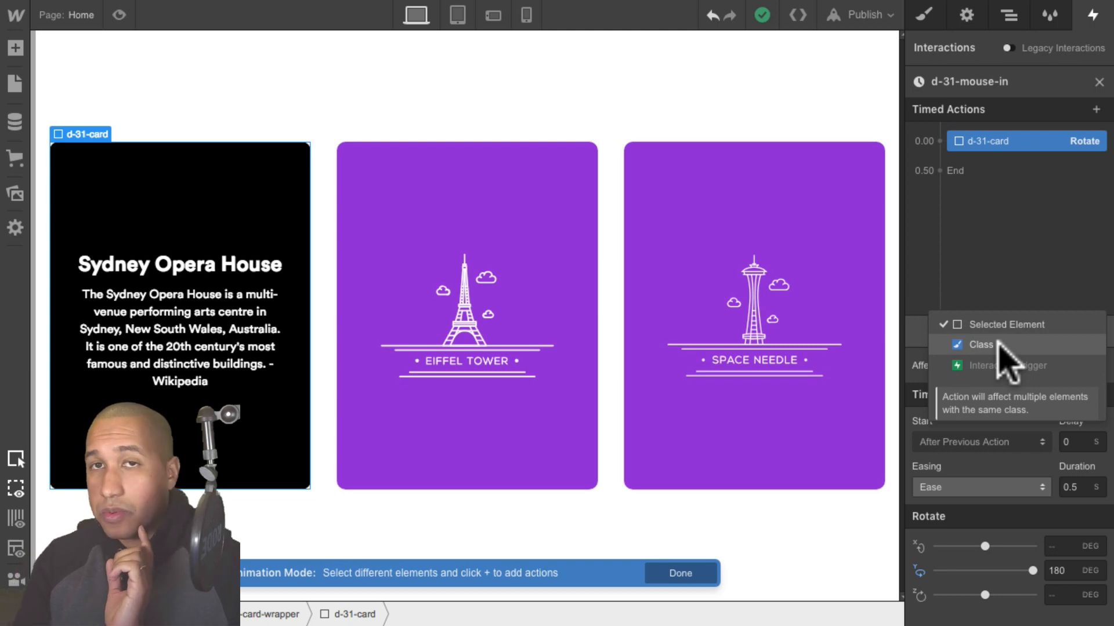
left_click(982, 344)
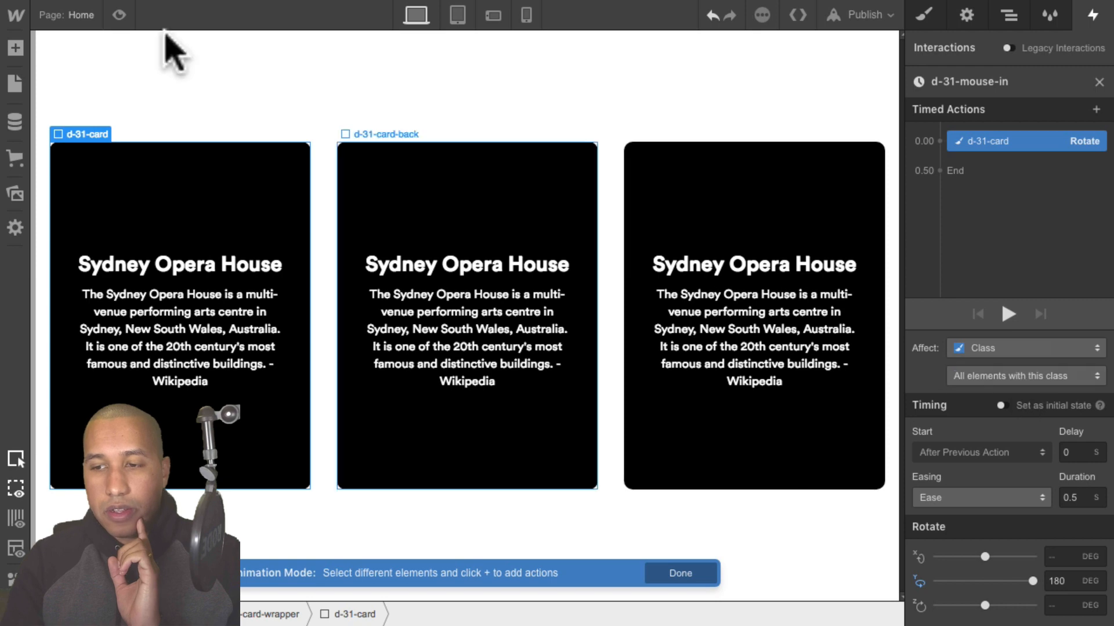
left_click(119, 14)
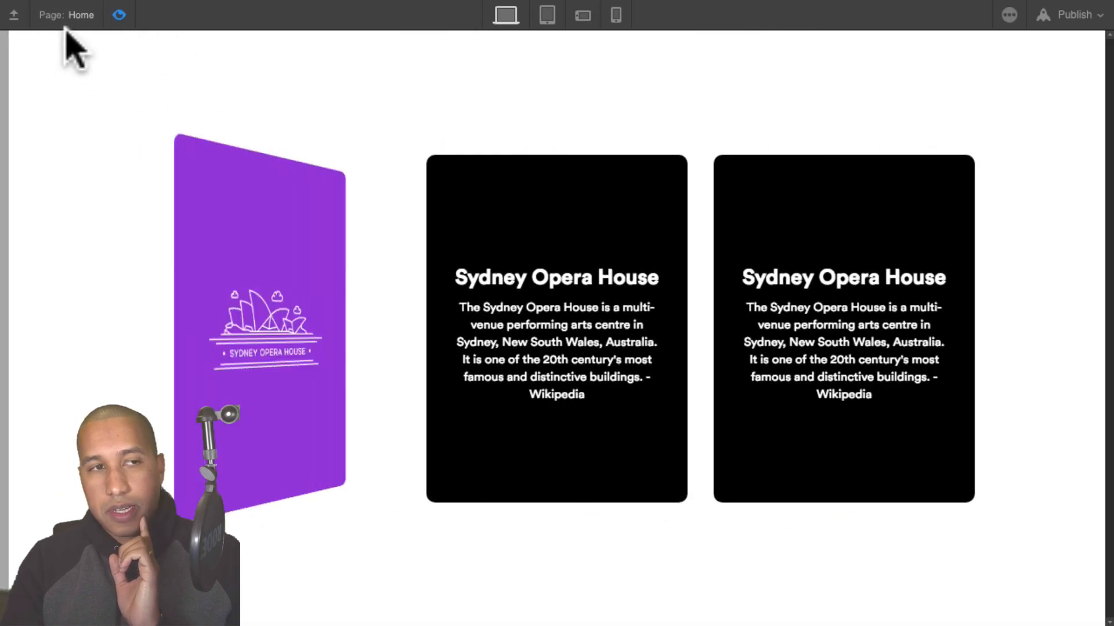
left_click(119, 14)
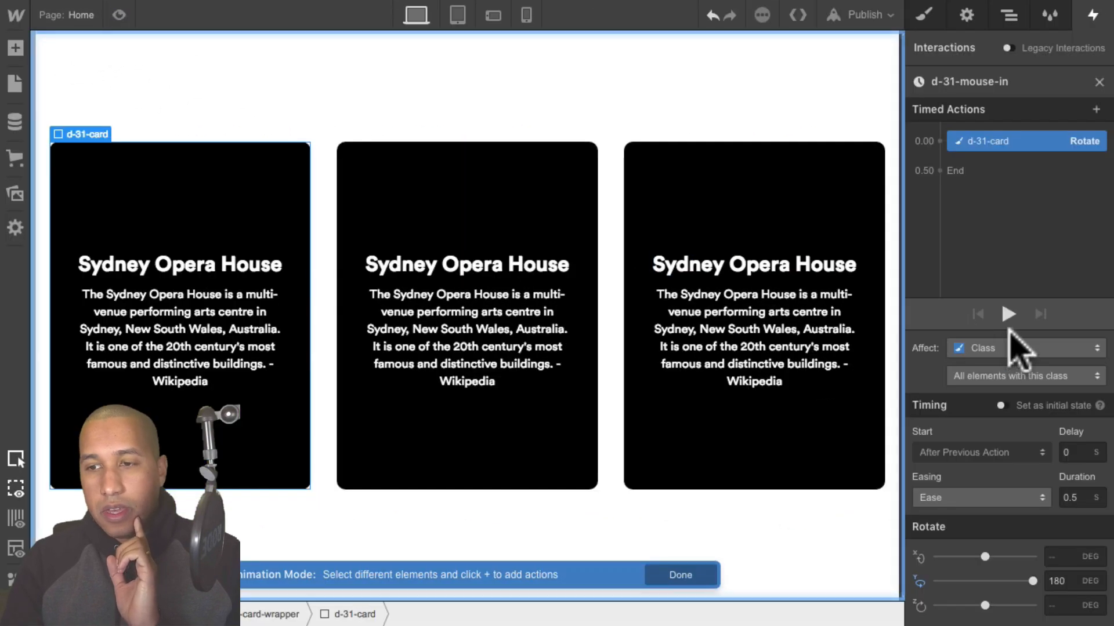
Limit the d-31-card rotation in d-31-mouse-in to only children with this class, and show the element hierarchy
left_click(1015, 376)
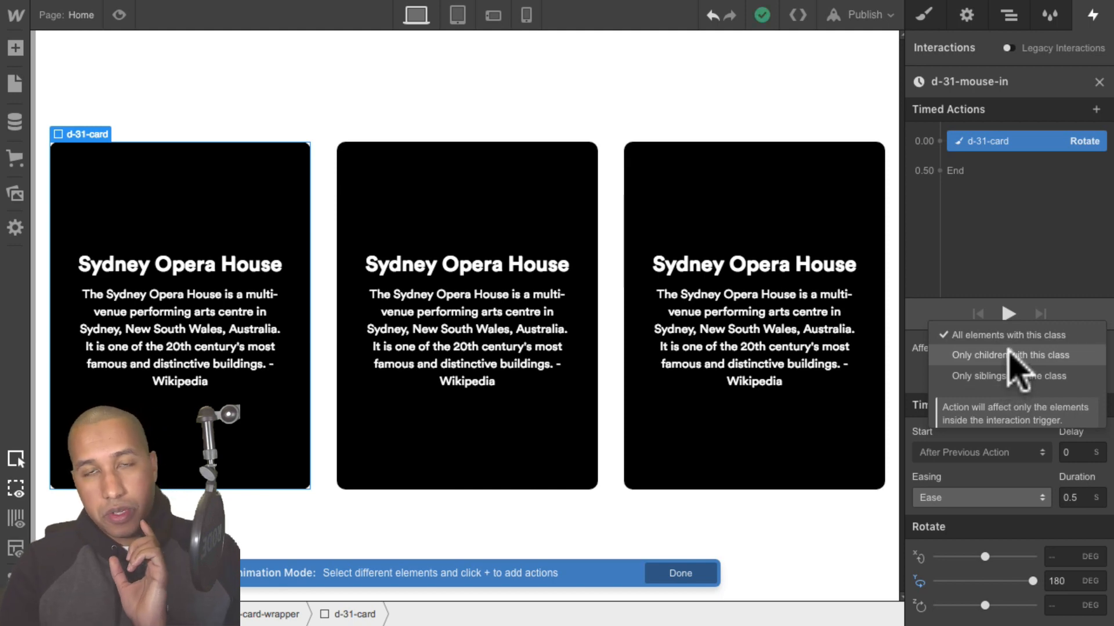
left_click(1016, 358)
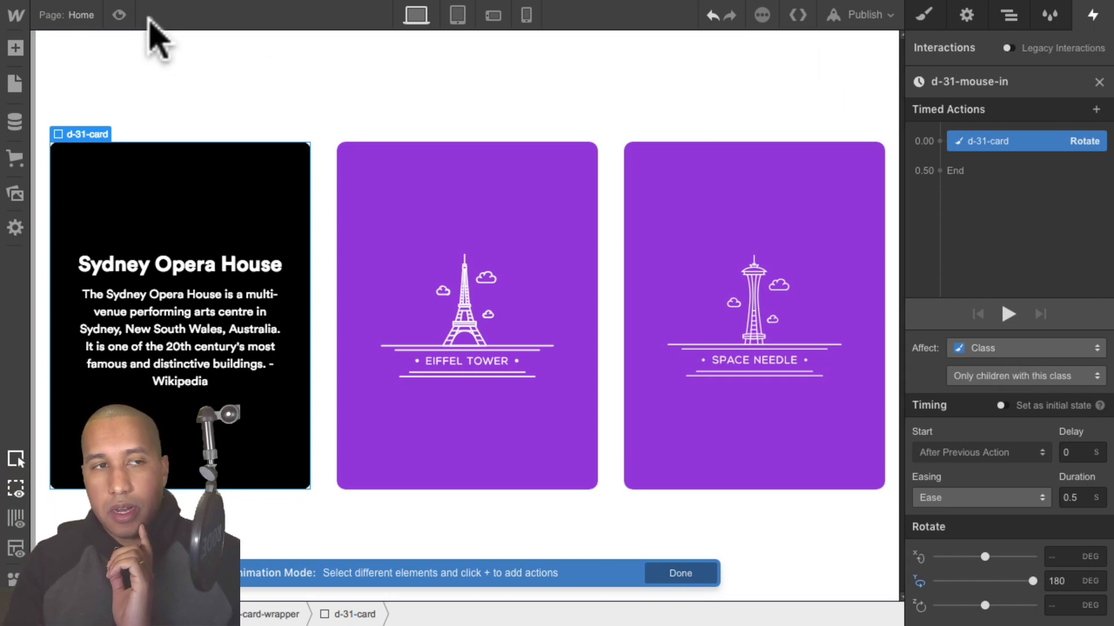
left_click(1010, 17)
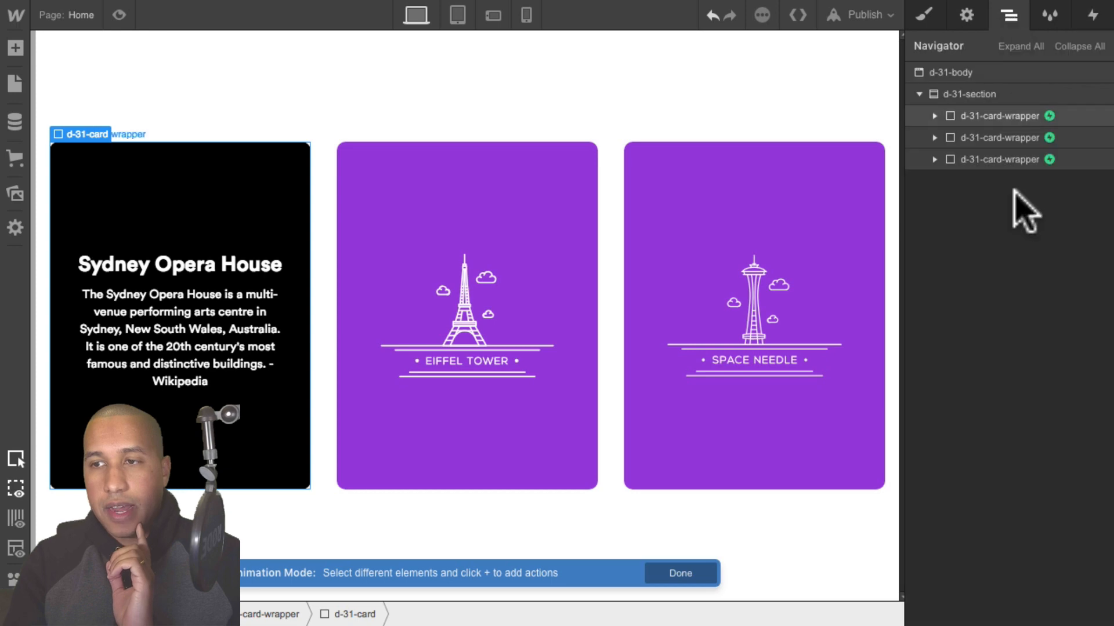
Expand the first d-31-card-wrapper to its d-31-card and inner elements, and preview the hover flip on the cards
left_click(934, 115)
left_click(950, 137)
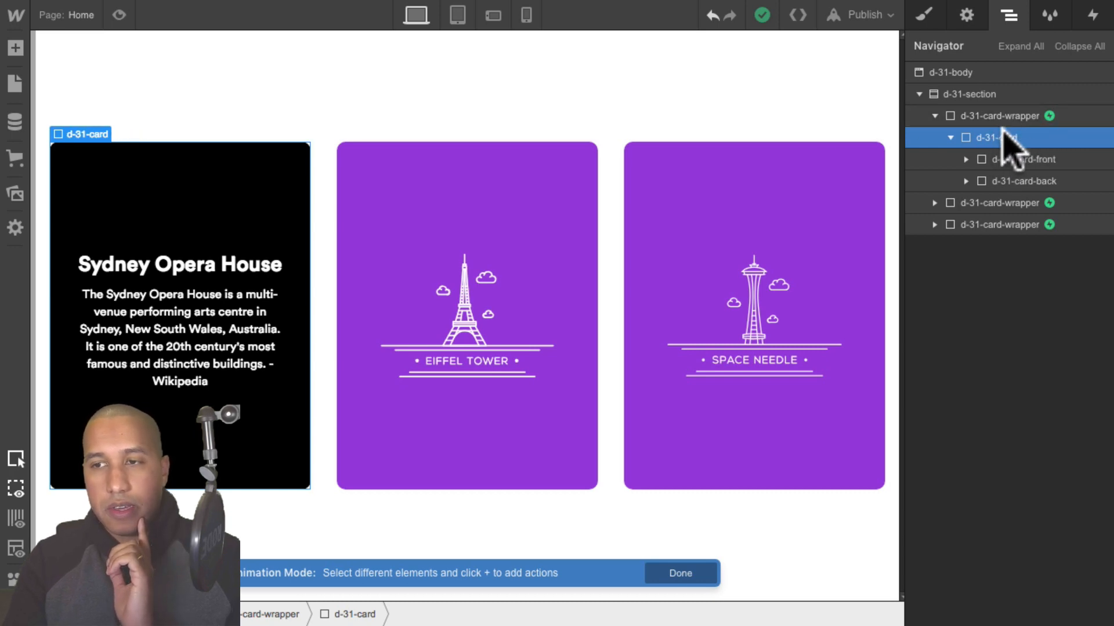
left_click(1093, 15)
left_click(119, 15)
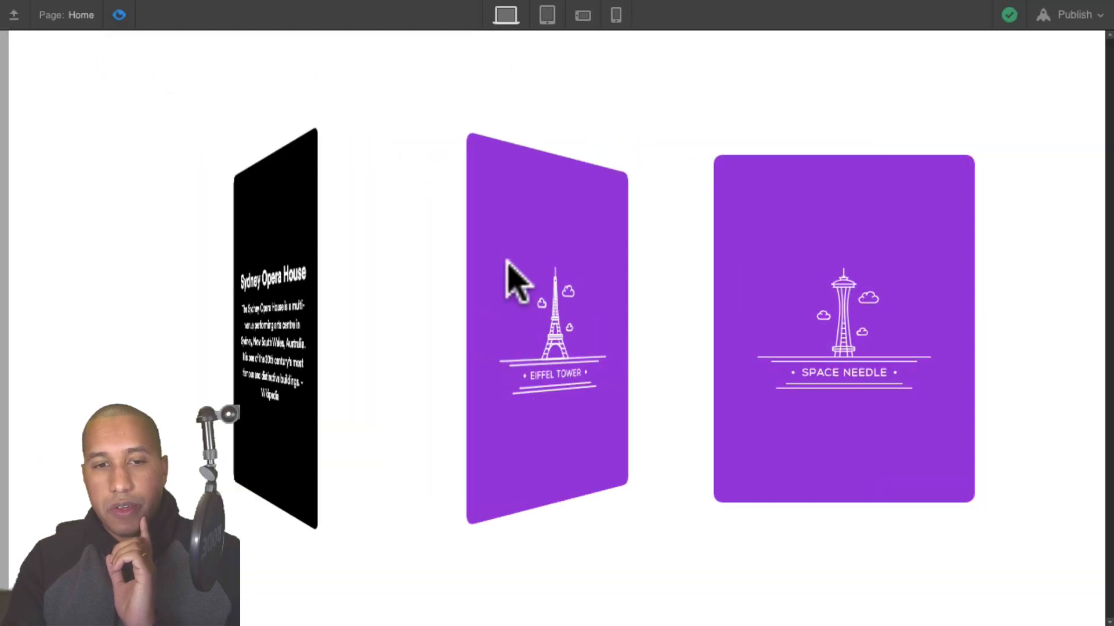
mouse_move(318, 240)
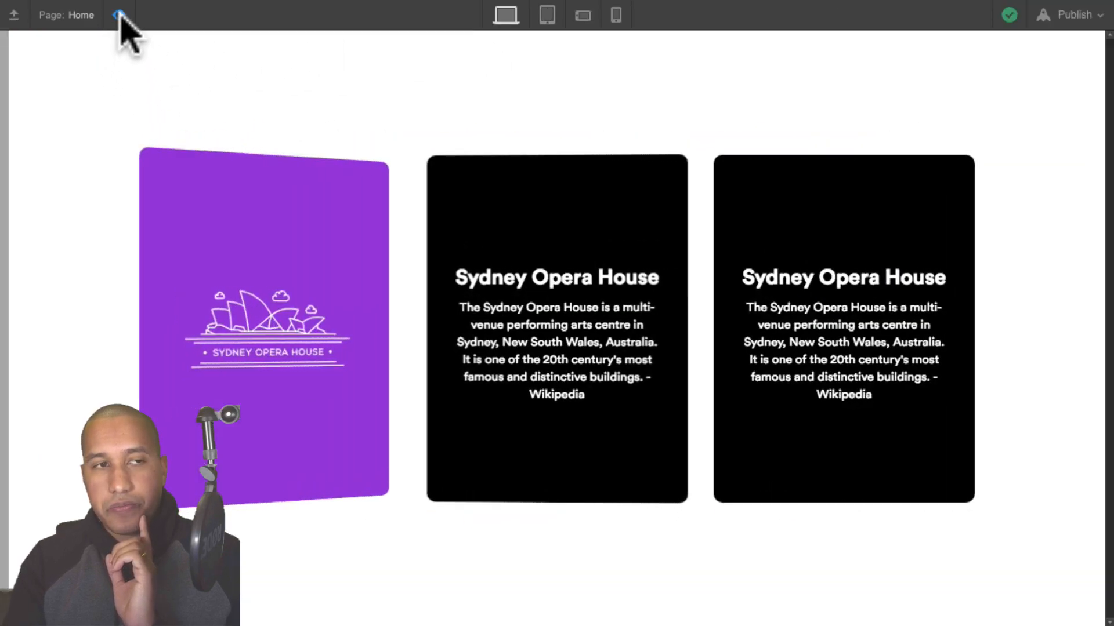
left_click(119, 14)
Set the d-31-card Rotate action in d-31-mouse-out to affect the class, limited to the hovered card instead of all elements
left_click(1099, 81)
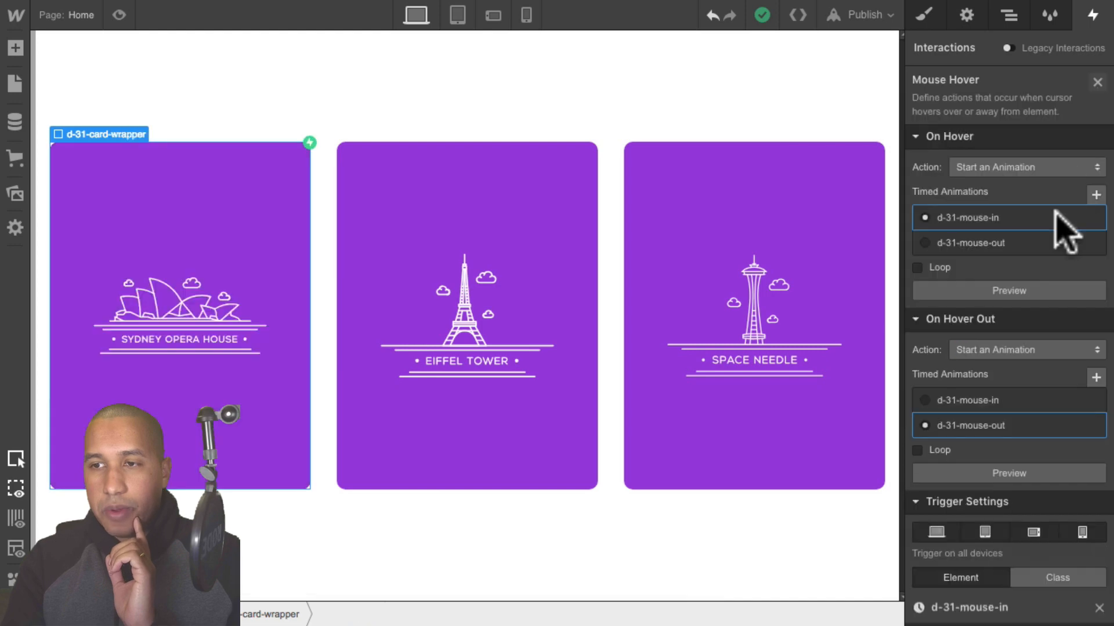
left_click(993, 425)
left_click(1008, 142)
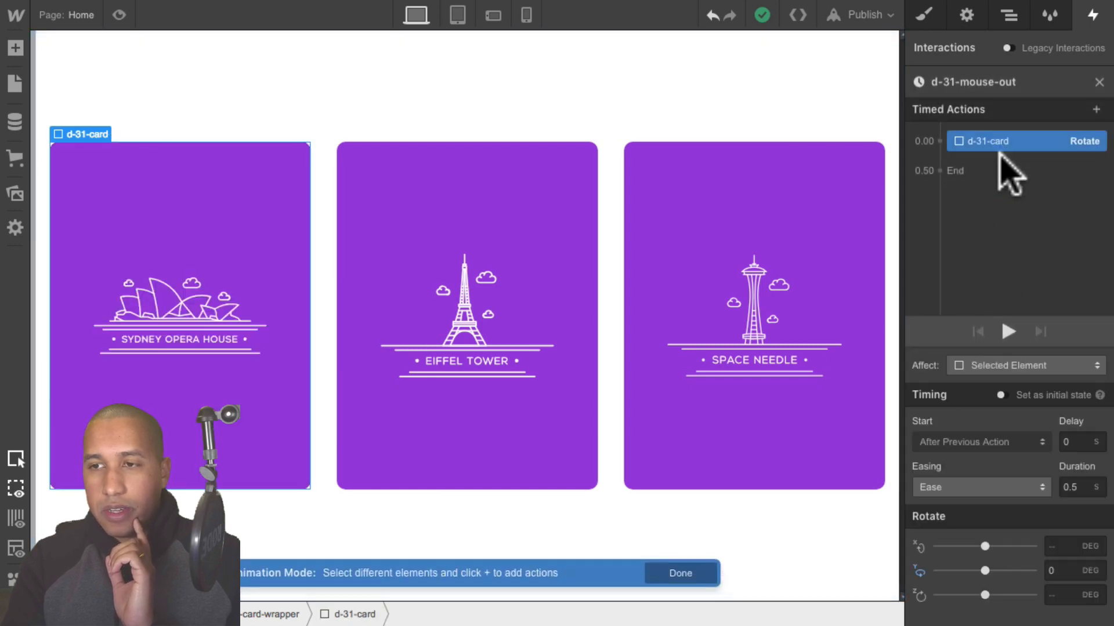
left_click(1000, 366)
left_click(998, 345)
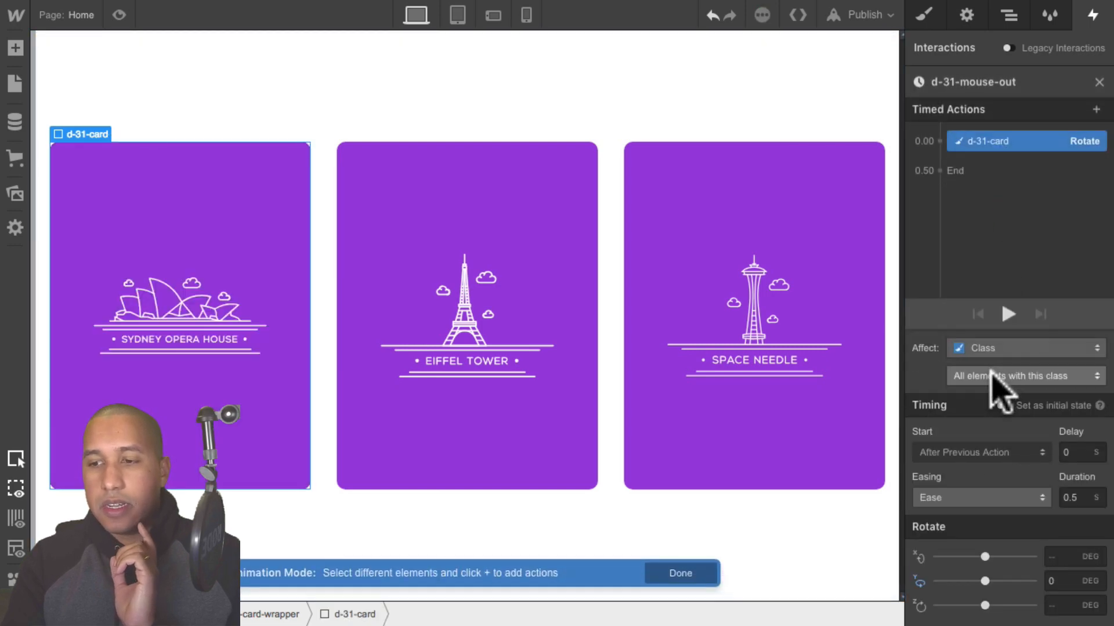
left_click(1009, 376)
left_click(1012, 357)
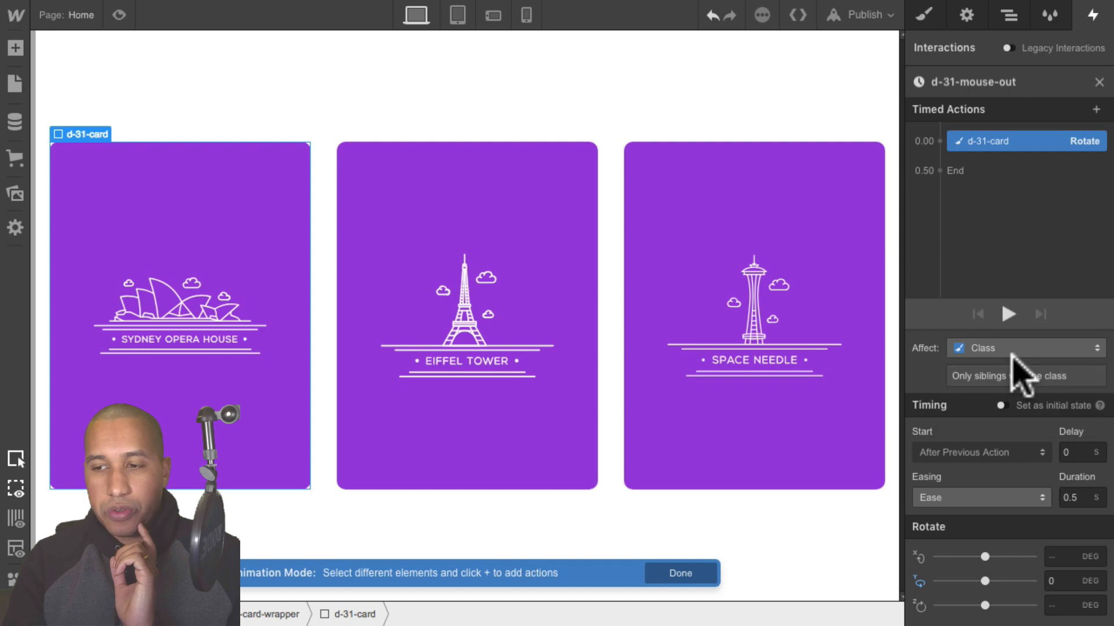
left_click(1098, 81)
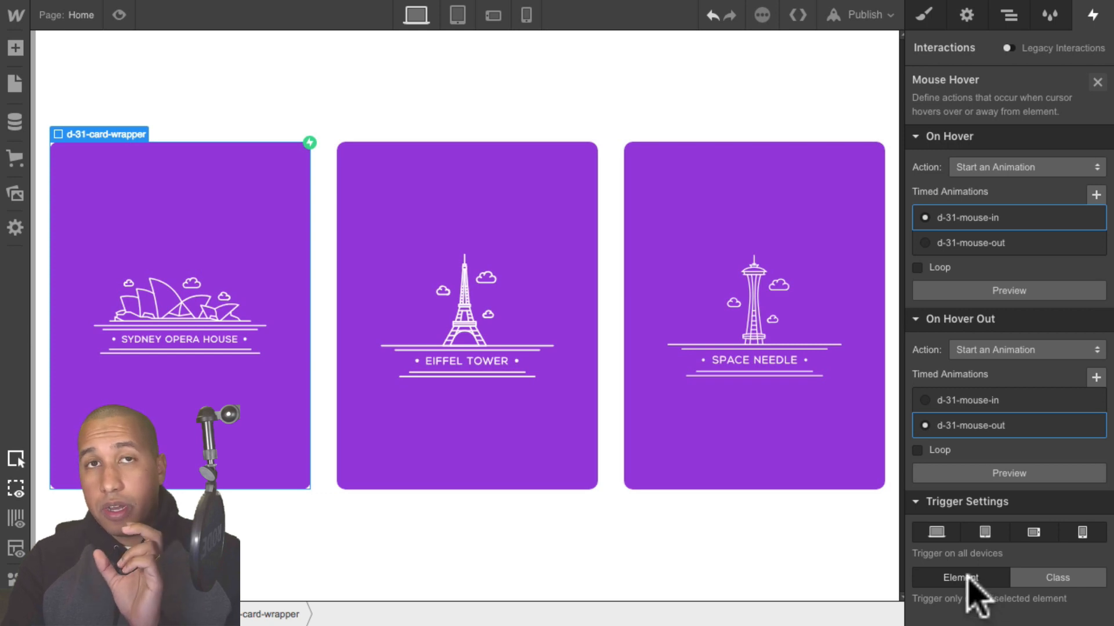
Make the hover trigger apply to all elements with the d-31-card-wrapper class, and preview the cards flipping
left_click(1050, 578)
scroll(1019, 604, "down", 1)
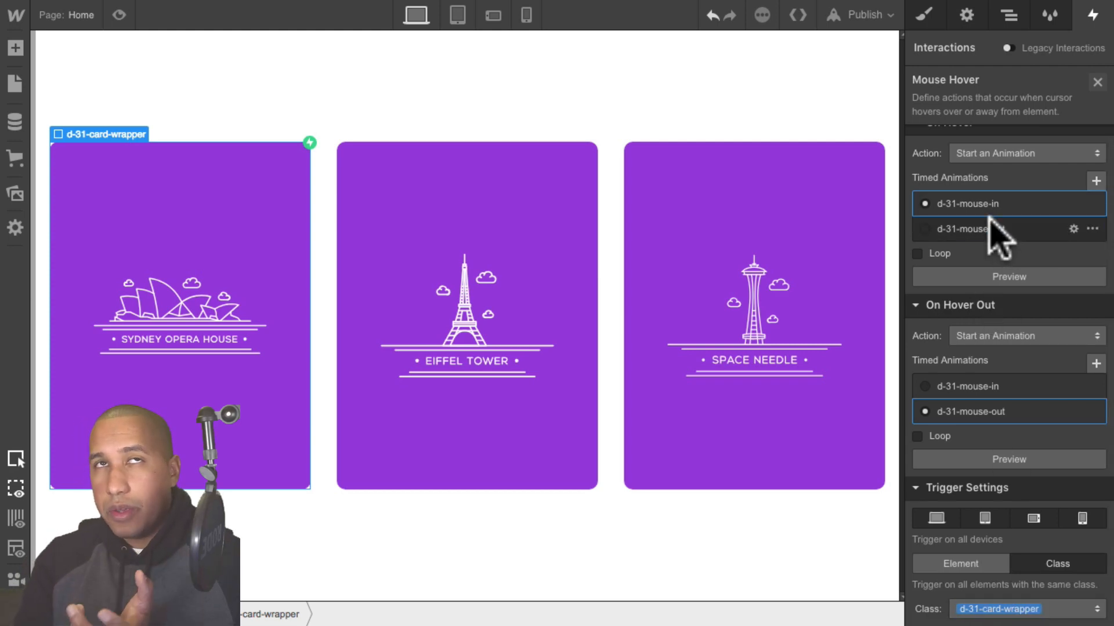
left_click(1010, 16)
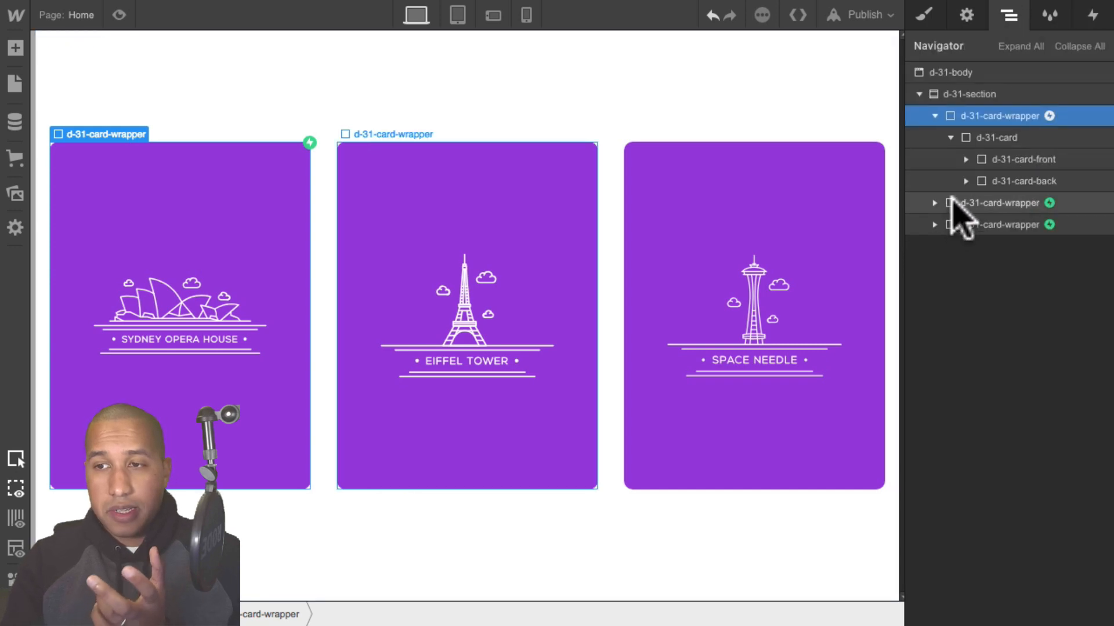
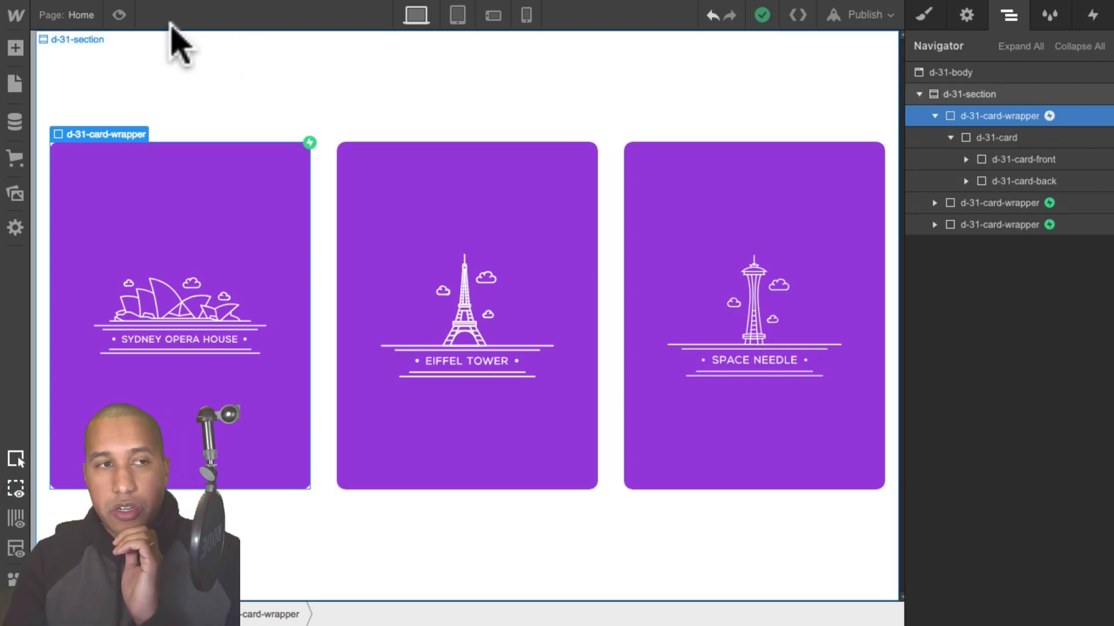
left_click(119, 14)
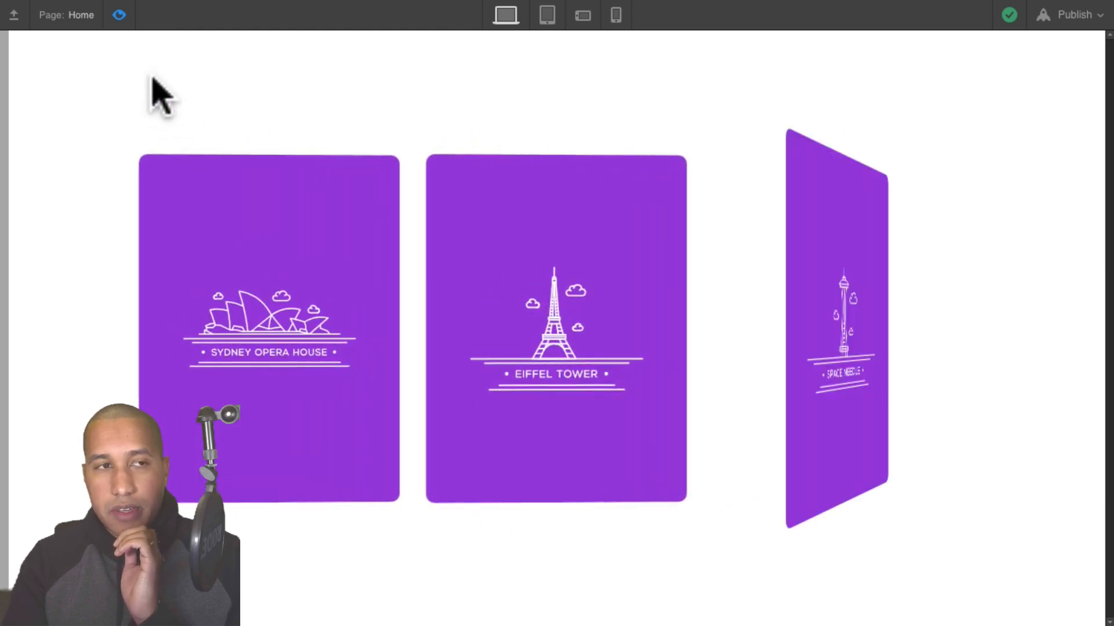
left_click(119, 15)
Hide the Rotate Y 180° transform of the d-31-card-back class to show the backs of the cards
left_click(528, 261)
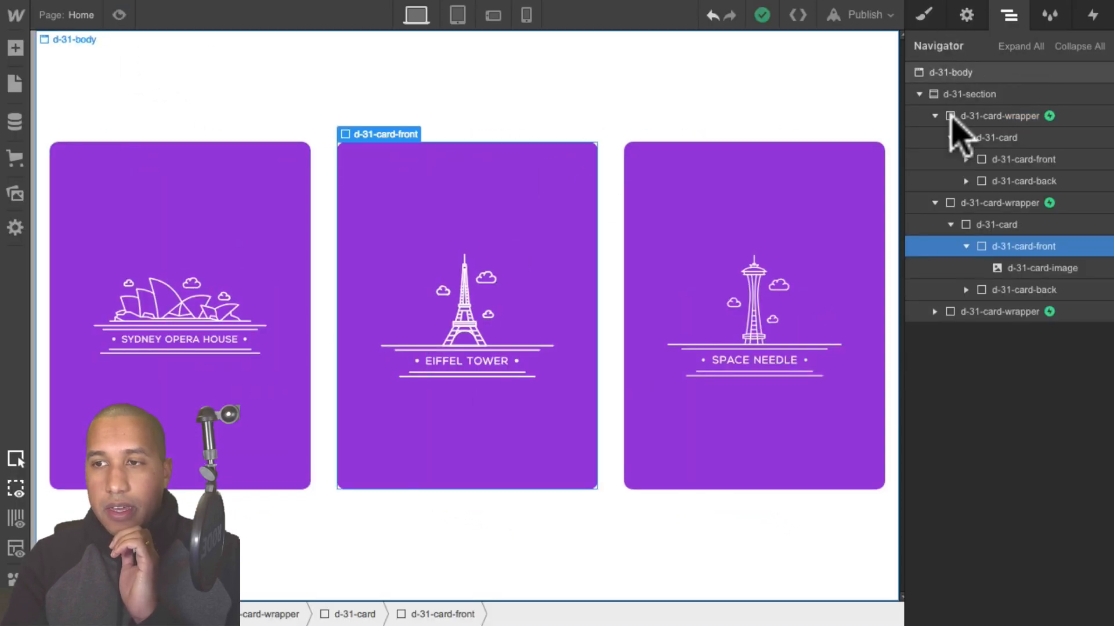
left_click(994, 181)
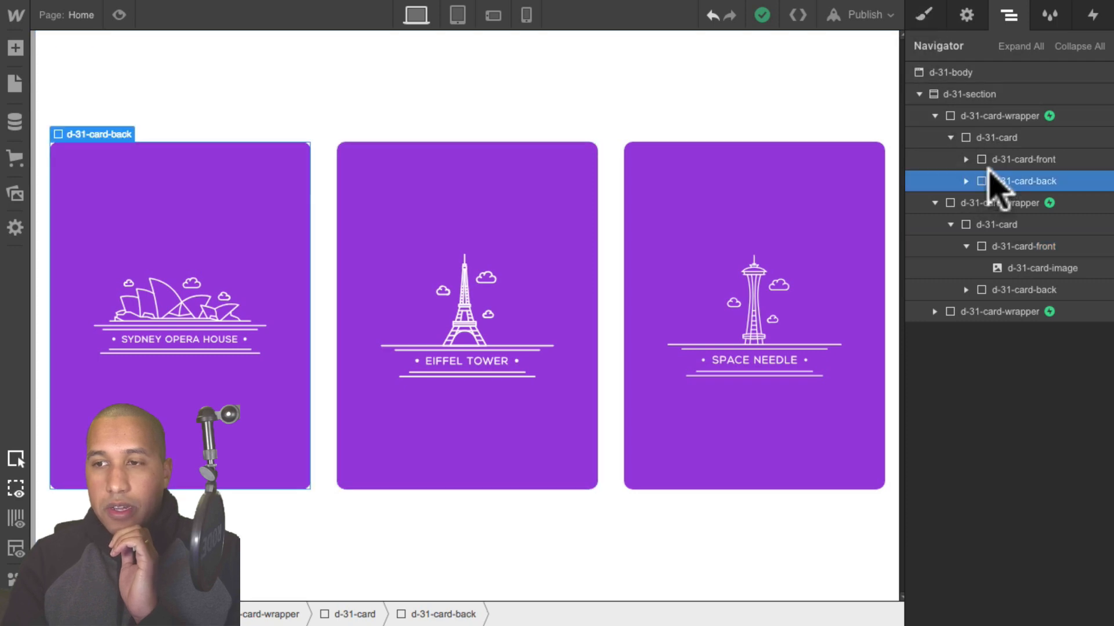
left_click(924, 15)
scroll(1035, 322, "down", 15)
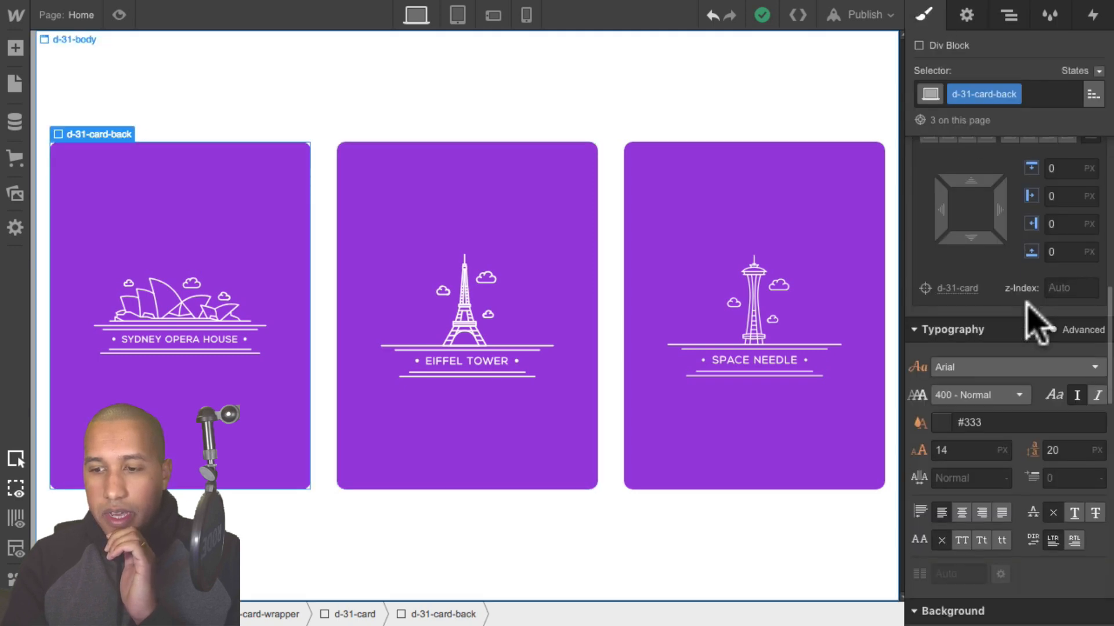
scroll(986, 418, "down", 4)
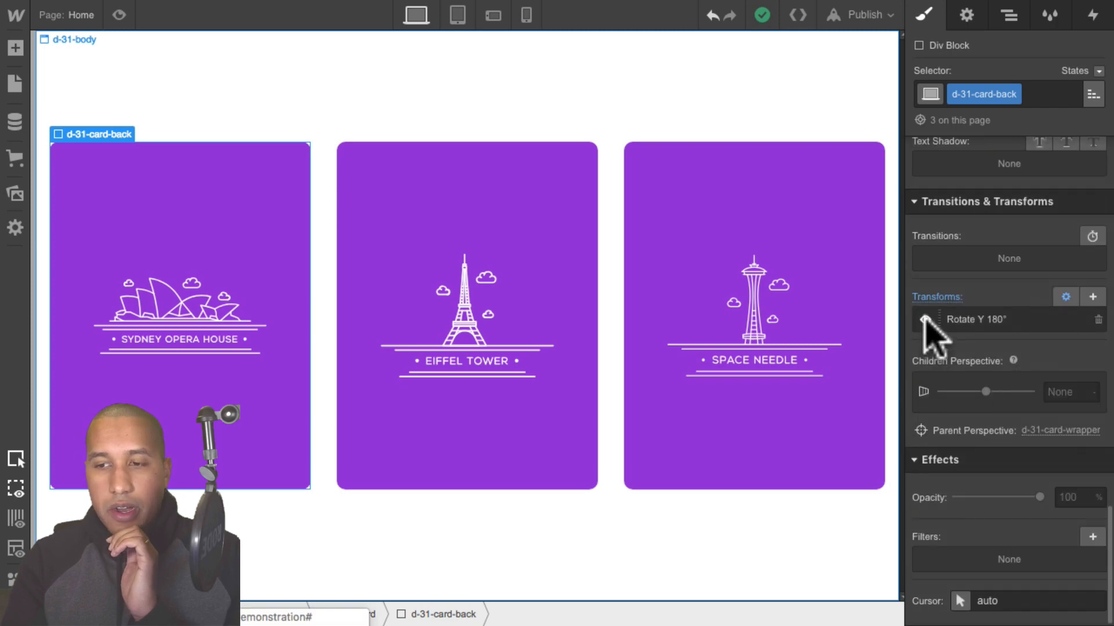
left_click(925, 319)
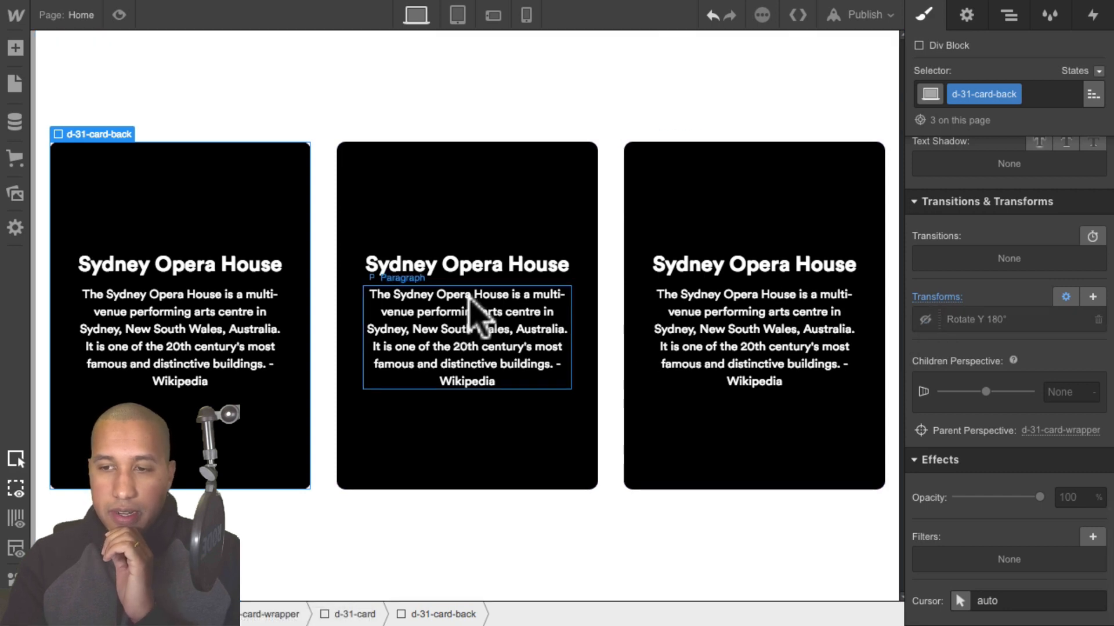
Replace the heading on the back of the second card with "Eiffel Tower"
left_click(514, 266)
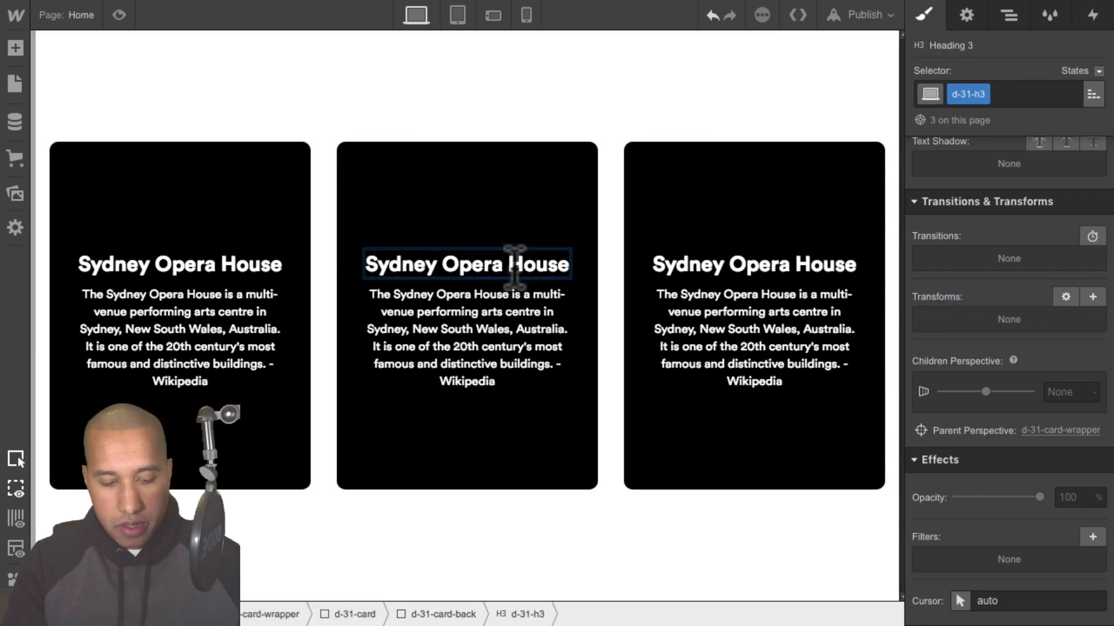
key("super+a")
type("Eiffel T")
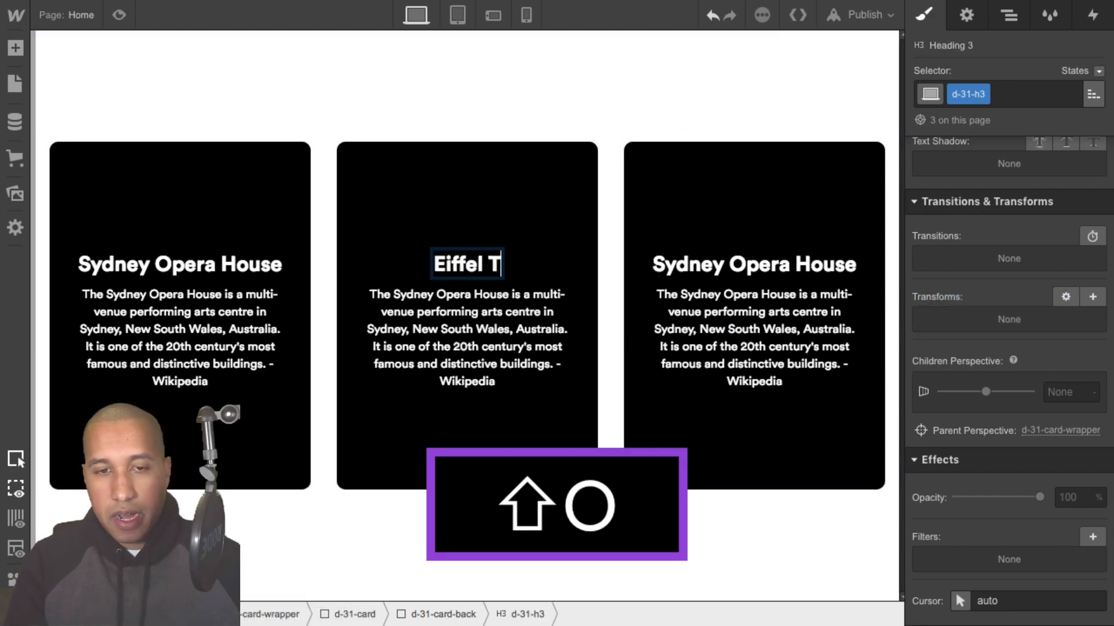
type("ower")
Replace the heading on the back of the third card with "Space Needle"
double_click(747, 255)
key("super+a")
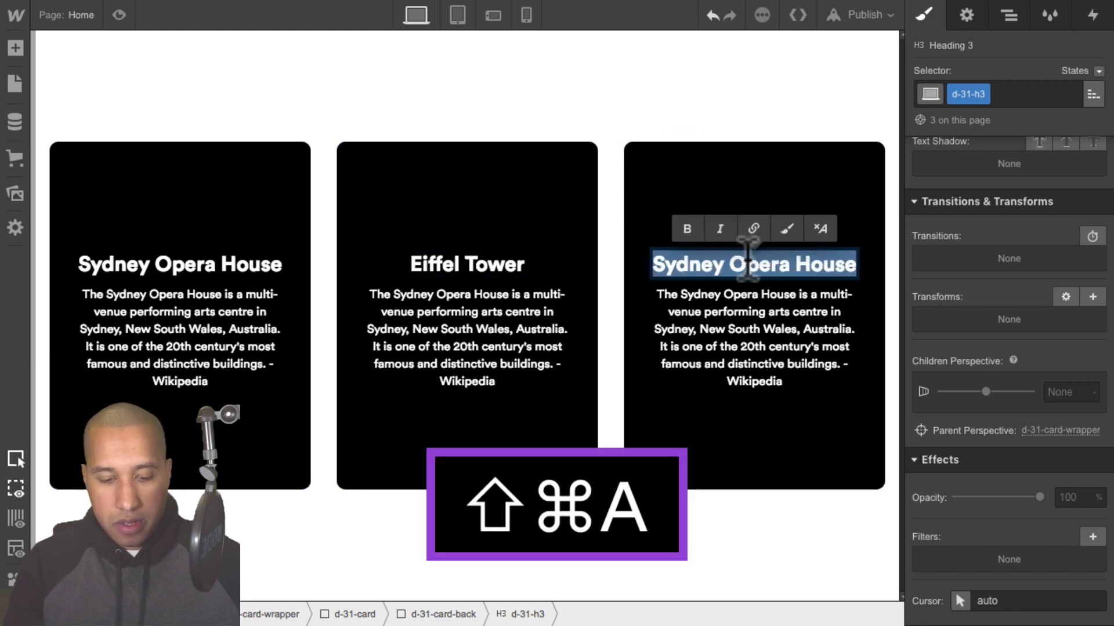
type("Space Needle")
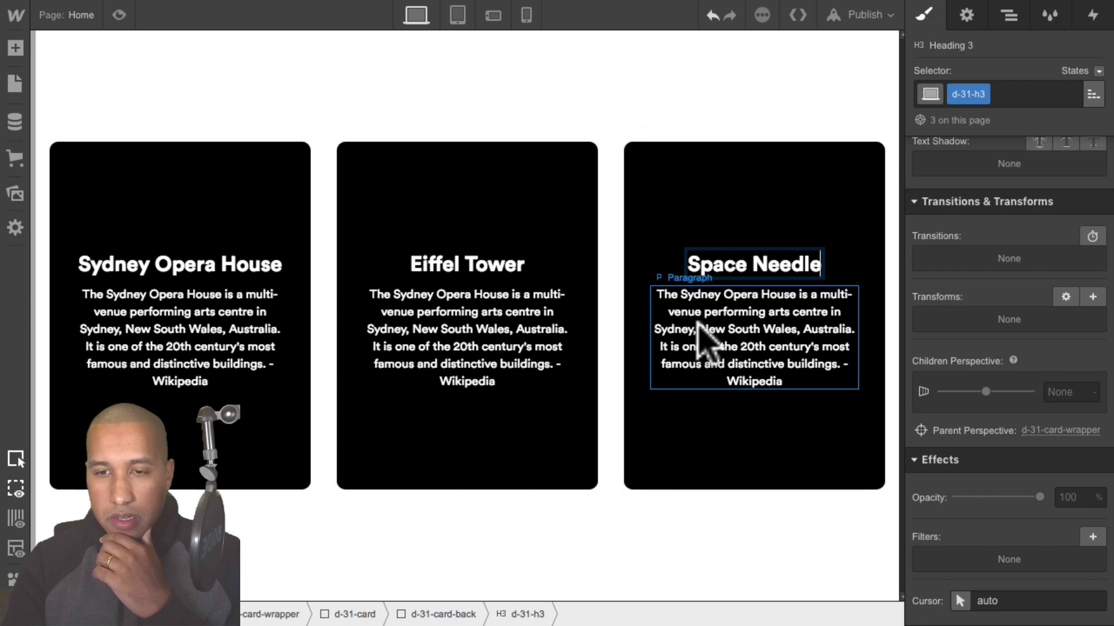
Re-enable the Rotate Y 180° transform of the d-31-card-back class so the card fronts show
left_click(755, 240)
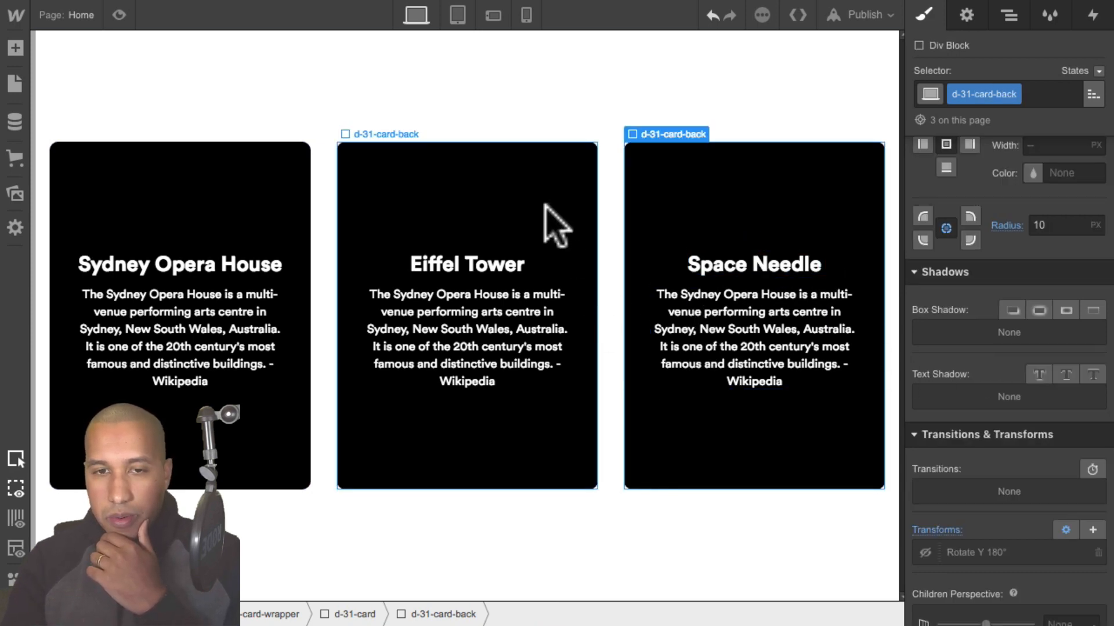
left_click(556, 223)
scroll(952, 577, "down", 1)
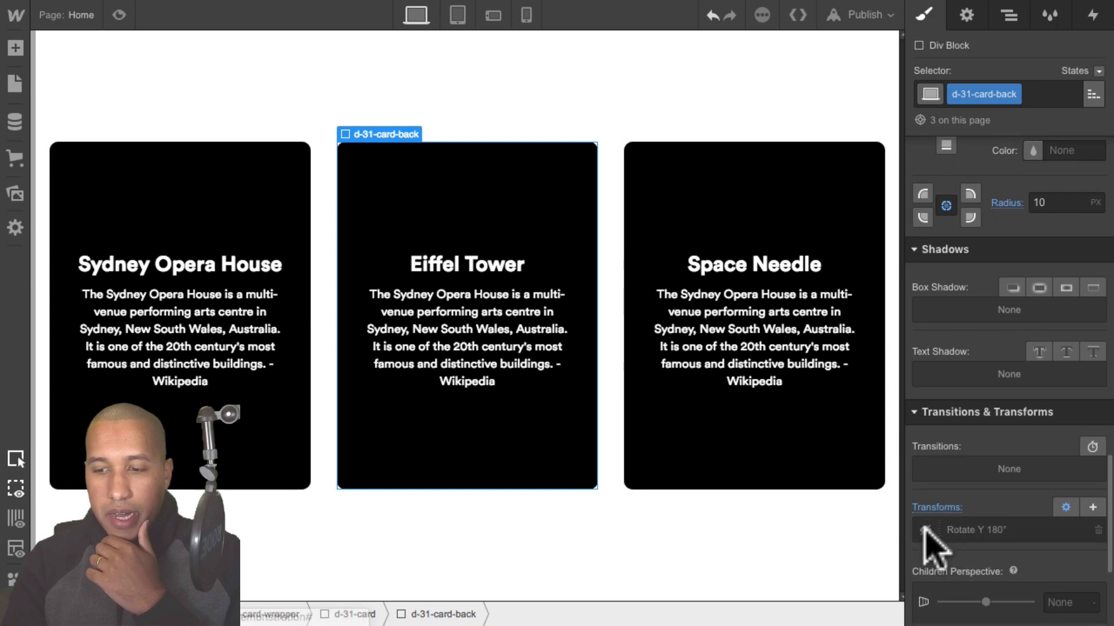
left_click(926, 530)
left_click(926, 531)
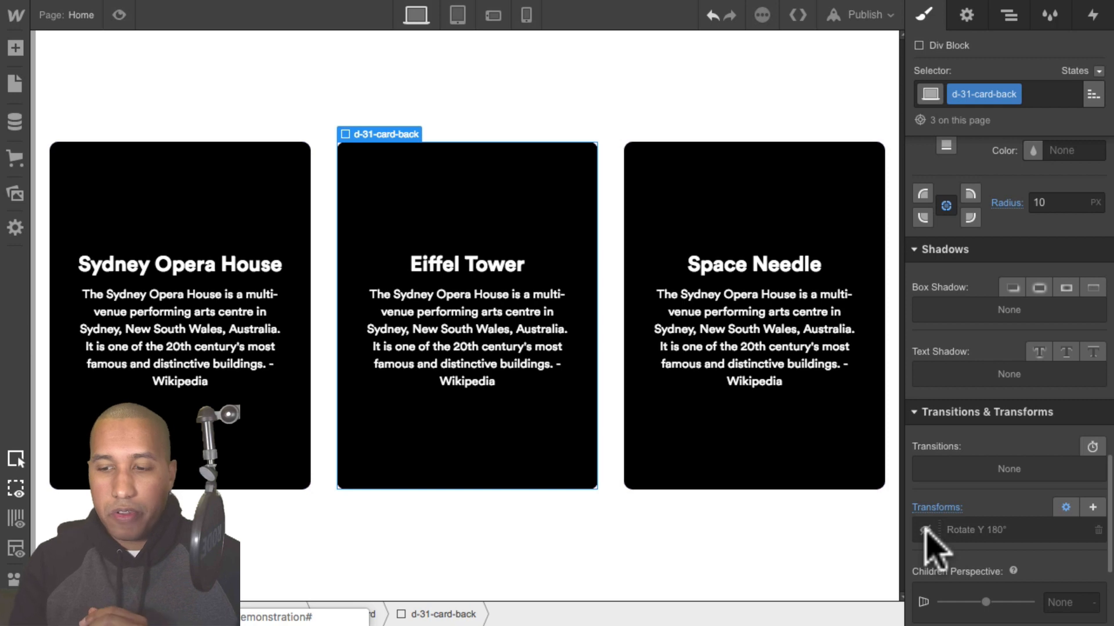
left_click(925, 530)
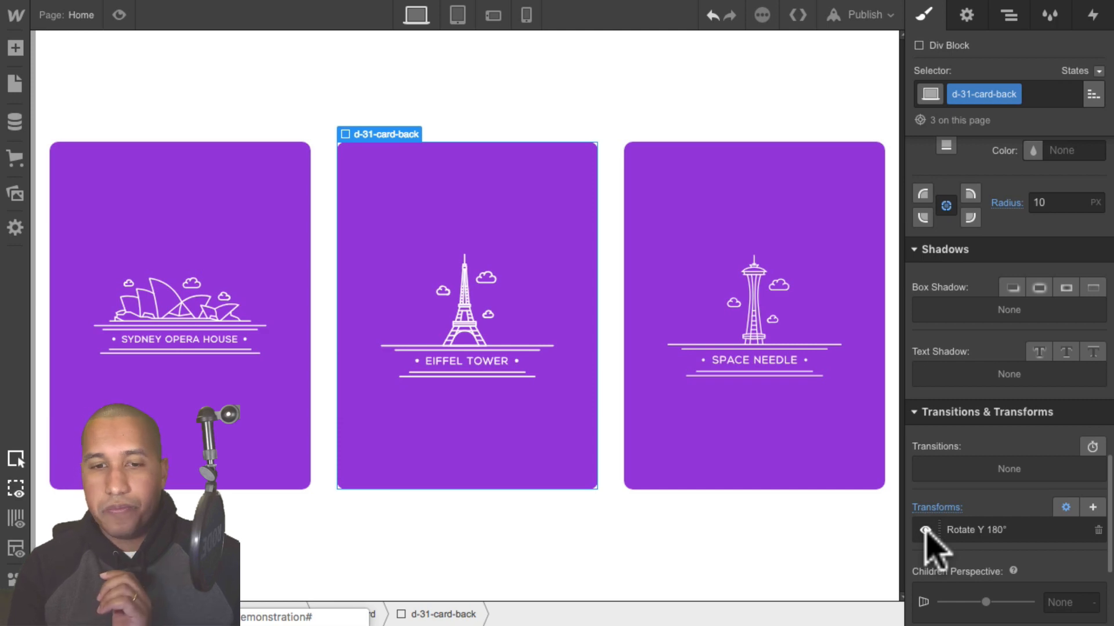
Preview the hover flip on all three cards, return to the design view and select the d-31-section
left_click(119, 15)
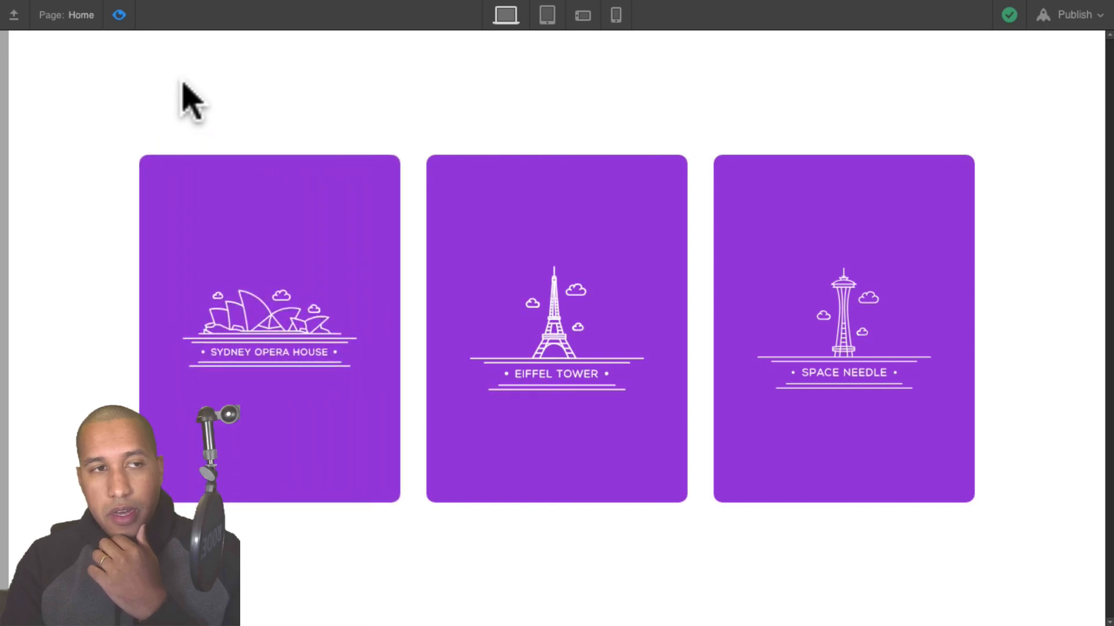
left_click(119, 14)
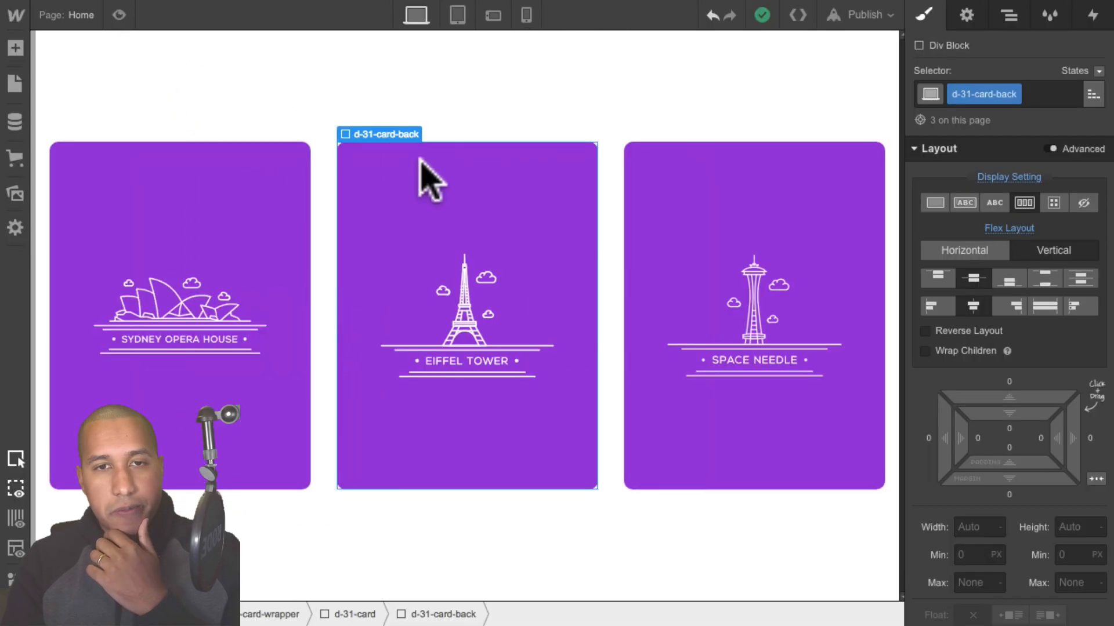
left_click(383, 87)
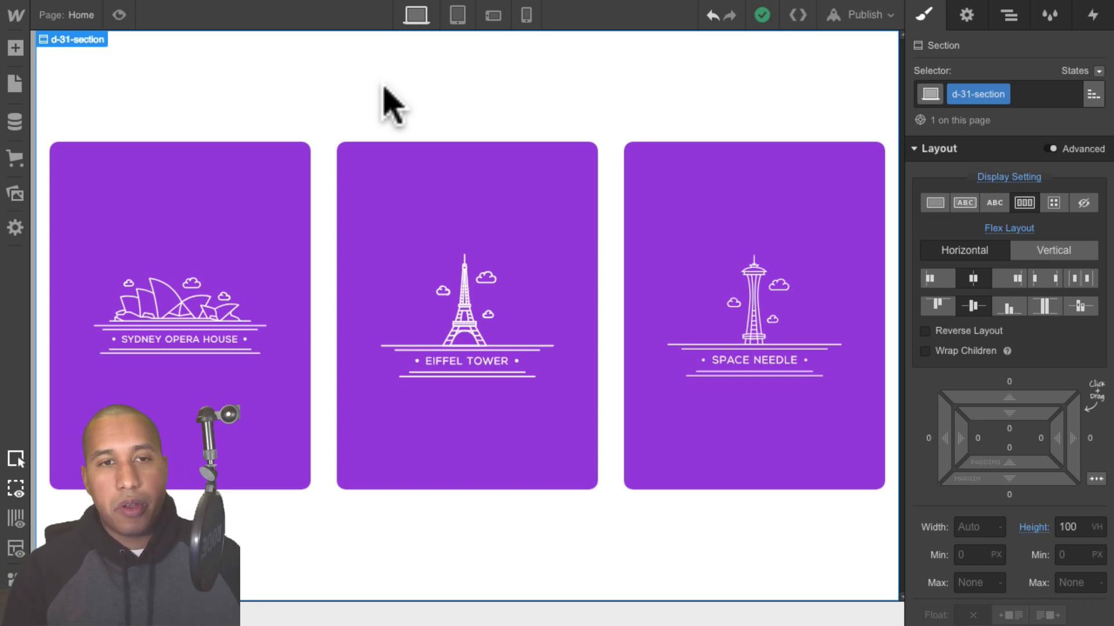
Show the browser toolbar in full screen, switch to the published Demo 31 page and examine the Eiffel Tower card's flip
left_click(197, 9)
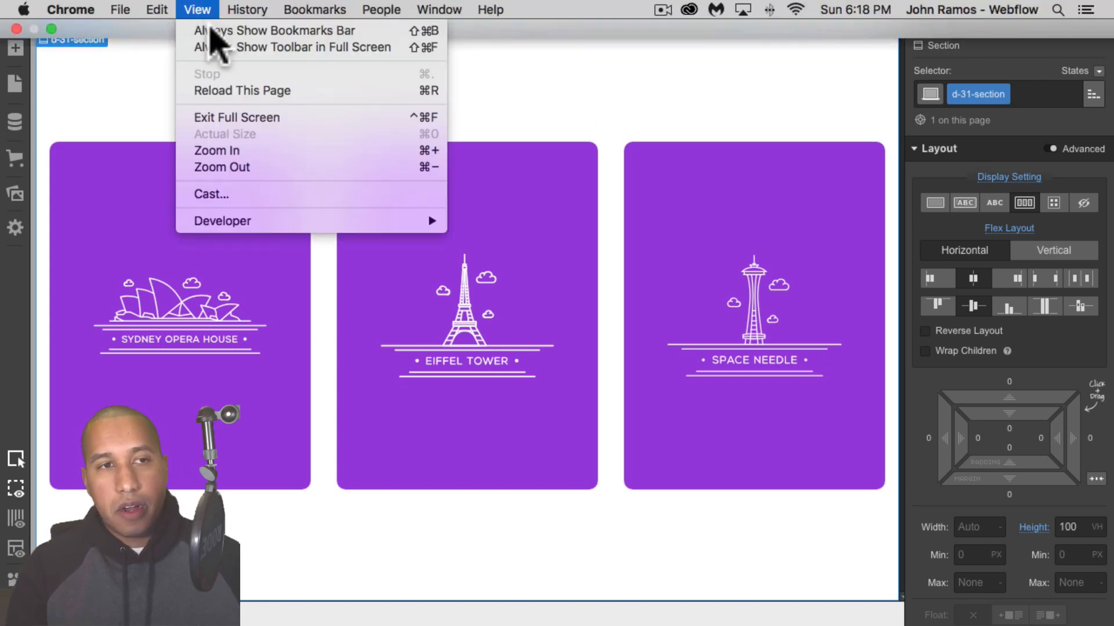
left_click(219, 48)
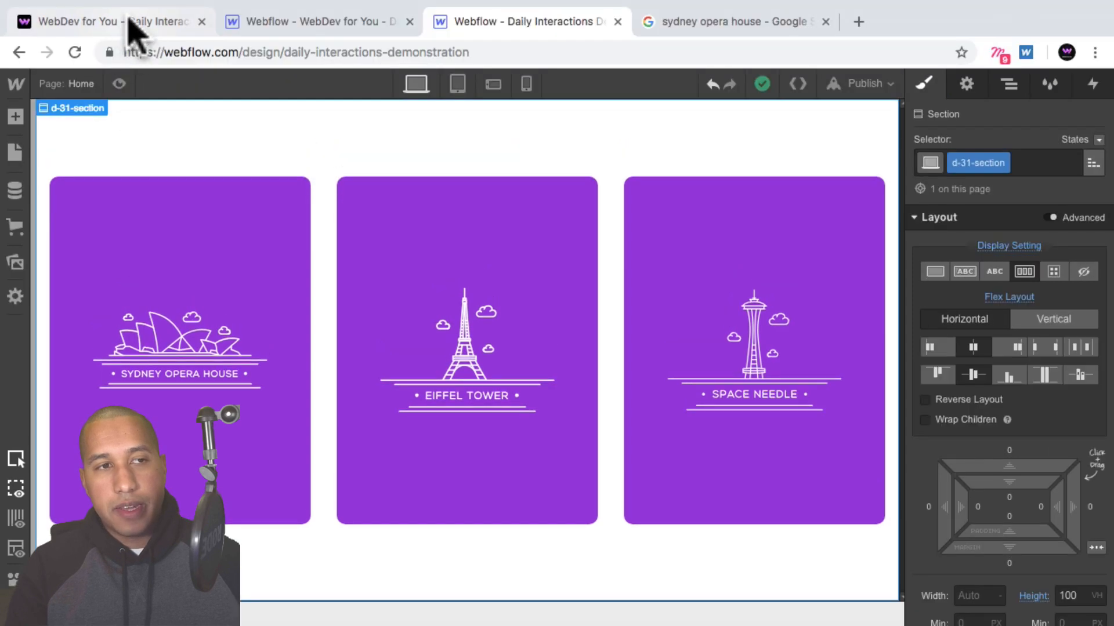
left_click(129, 21)
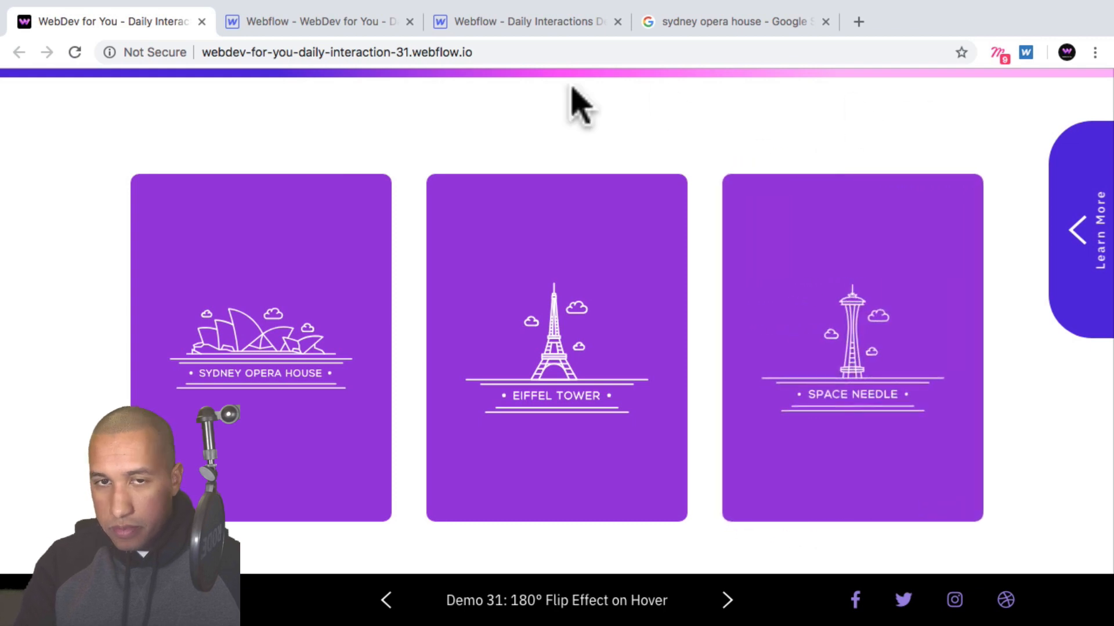
mouse_move(633, 293)
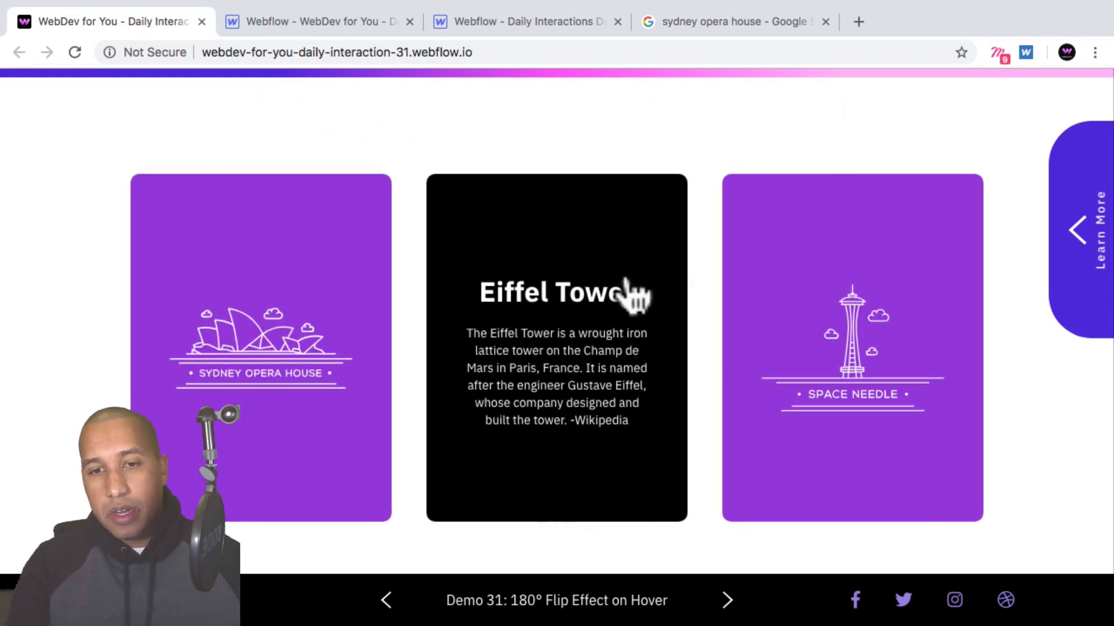
Open and close the Learn More panel on the published Demo 31 page twice to view its membership and tutorial links
left_click(1074, 268)
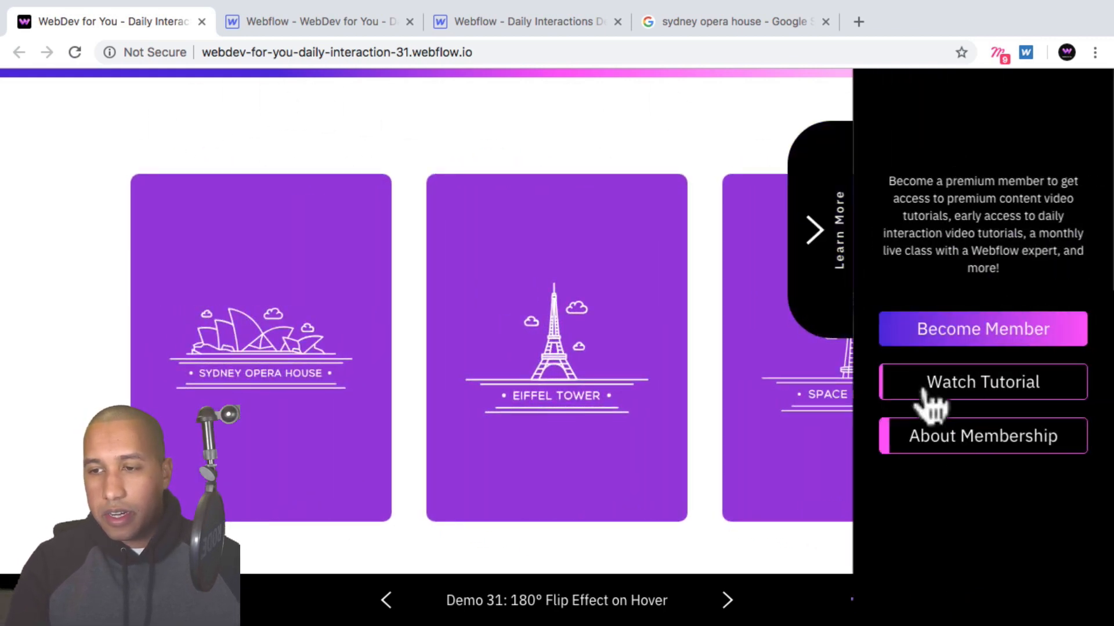
left_click(817, 241)
left_click(1076, 236)
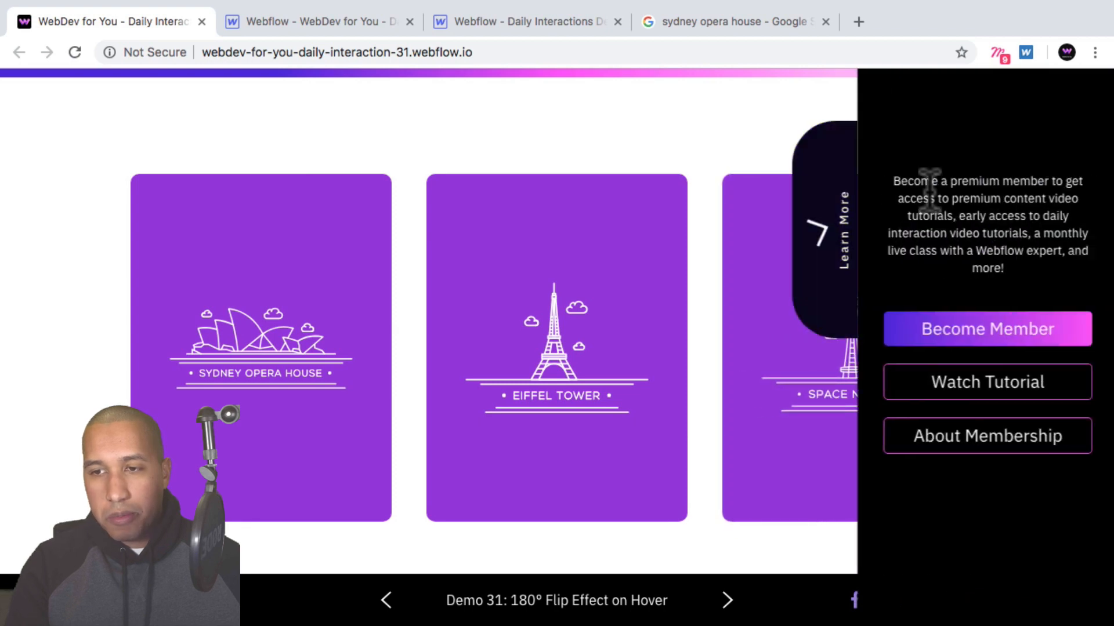
left_click(820, 238)
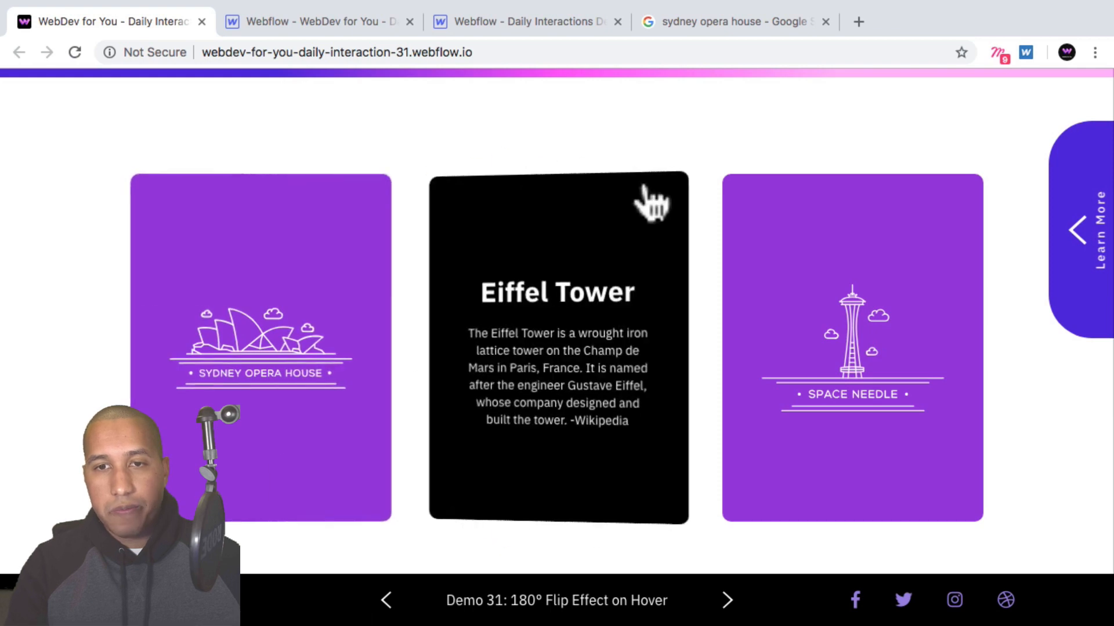
Return to the Webflow design and, at the tablet breakpoint, set the d-31-section to vertical flex layout with auto height
left_click(521, 23)
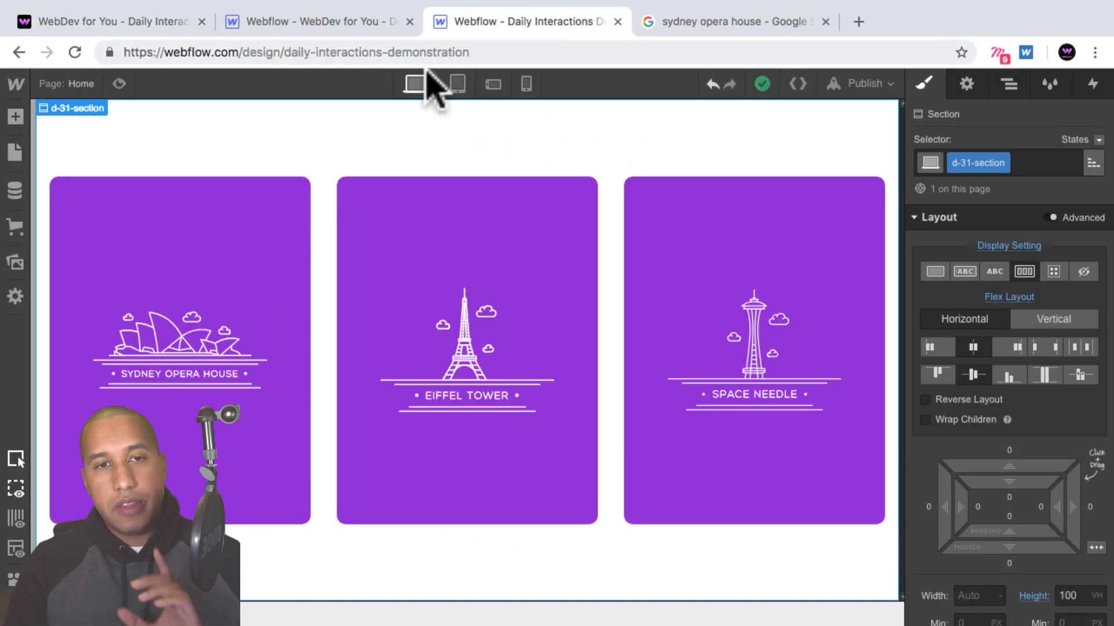
left_click(457, 85)
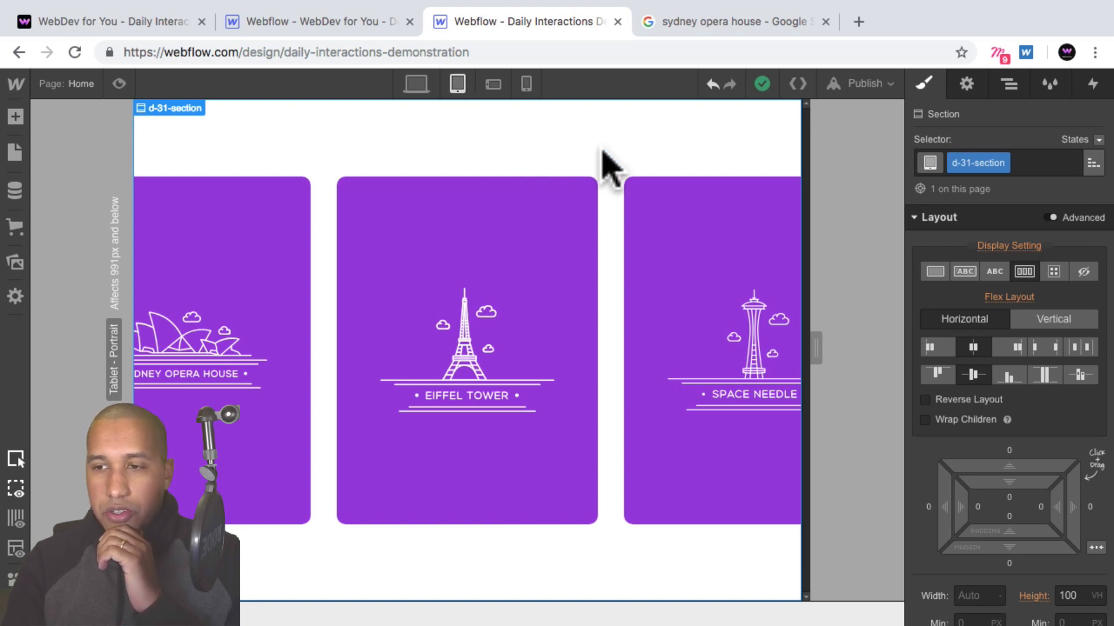
left_click(1042, 320)
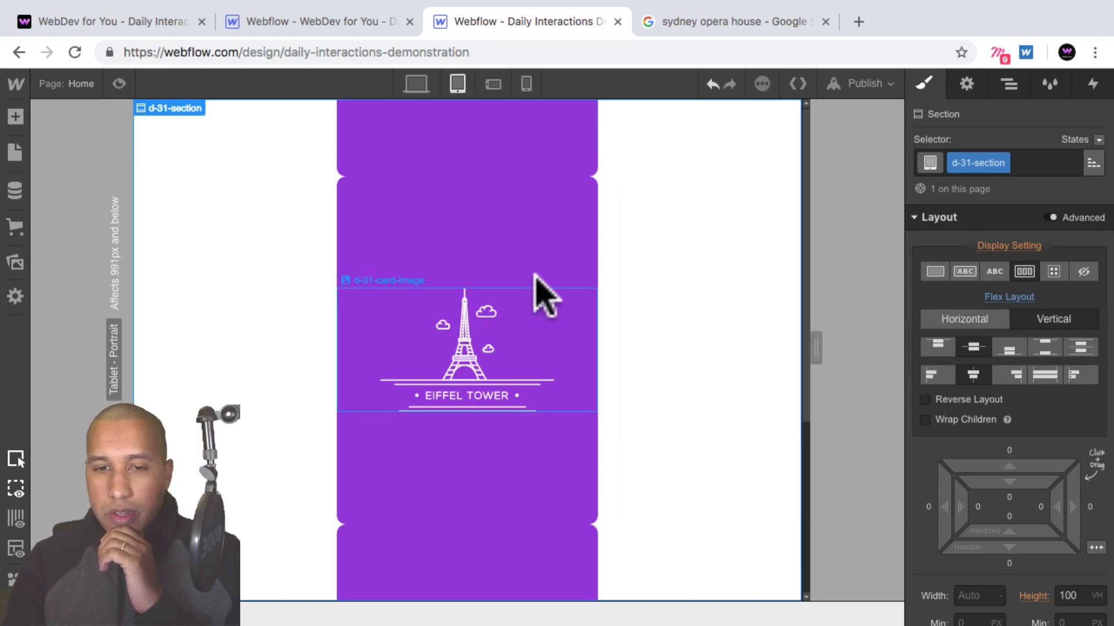
scroll(1090, 477, "down", 1)
scroll(1082, 459, "down", 5)
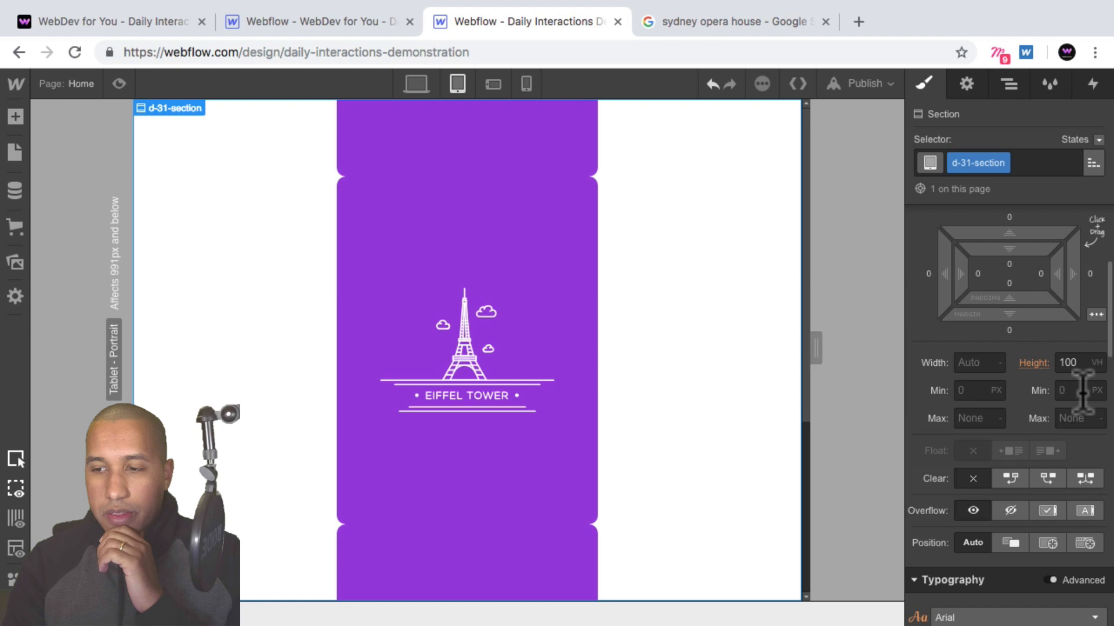
left_click(1096, 363)
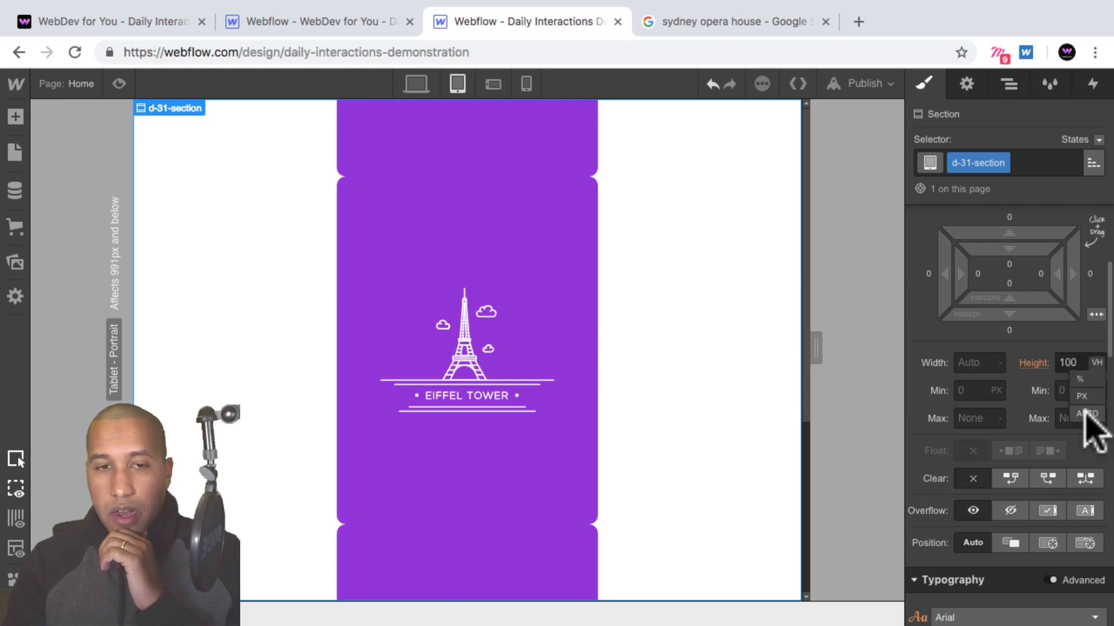
left_click(1086, 413)
Set the top and bottom margins of the d-31-card-wrapper class to 15 px at the tablet breakpoint
left_click(589, 387)
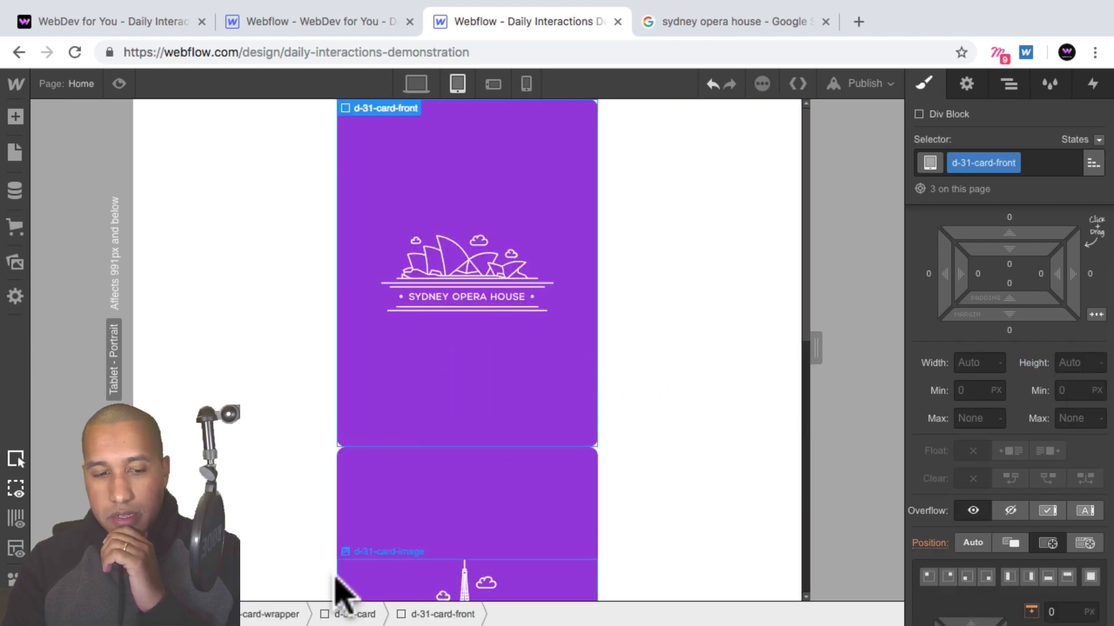
left_click(255, 614)
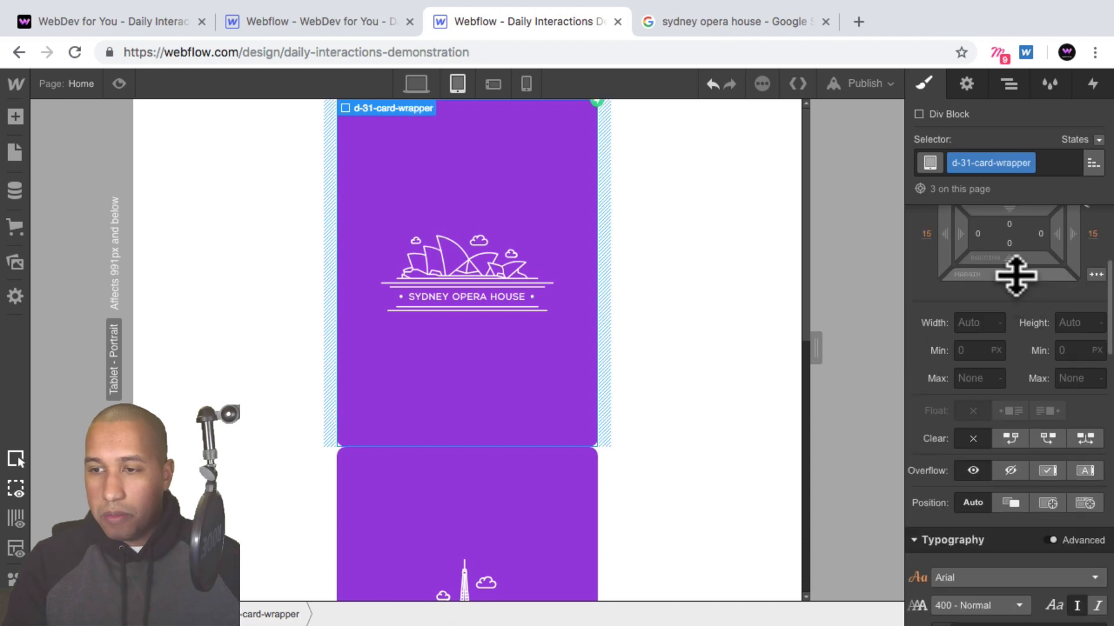
left_click_drag(1015, 275, 1015, 315)
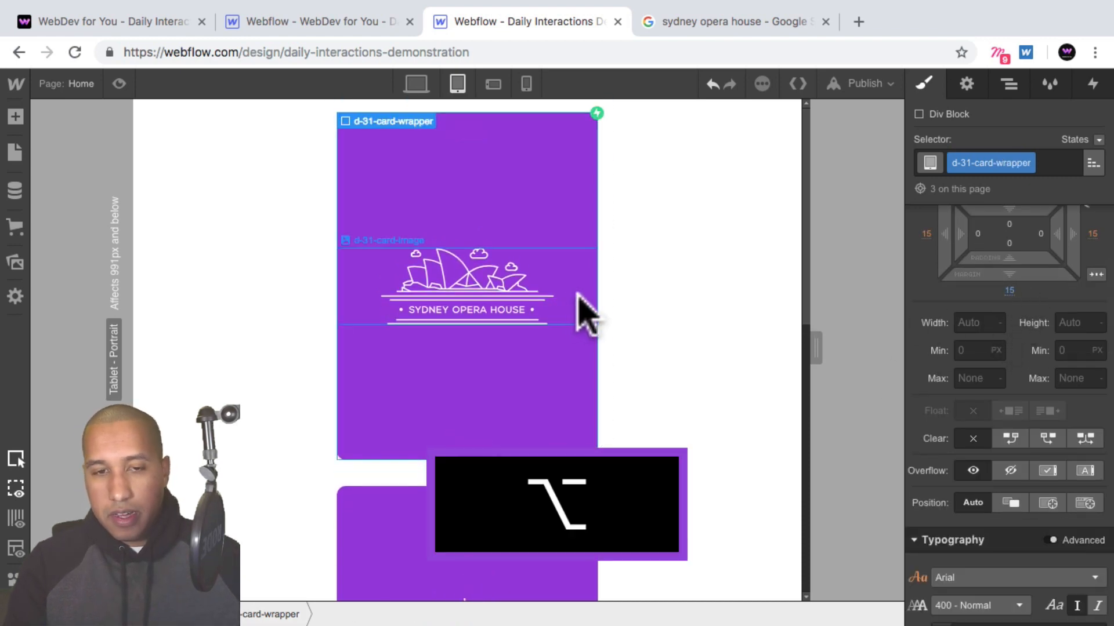
Check the spacing of the stacked cards at tablet width and preview their hover flip
scroll(696, 279, "down", 5)
scroll(685, 261, "down", 3)
scroll(406, 174, "up", 6)
left_click(119, 84)
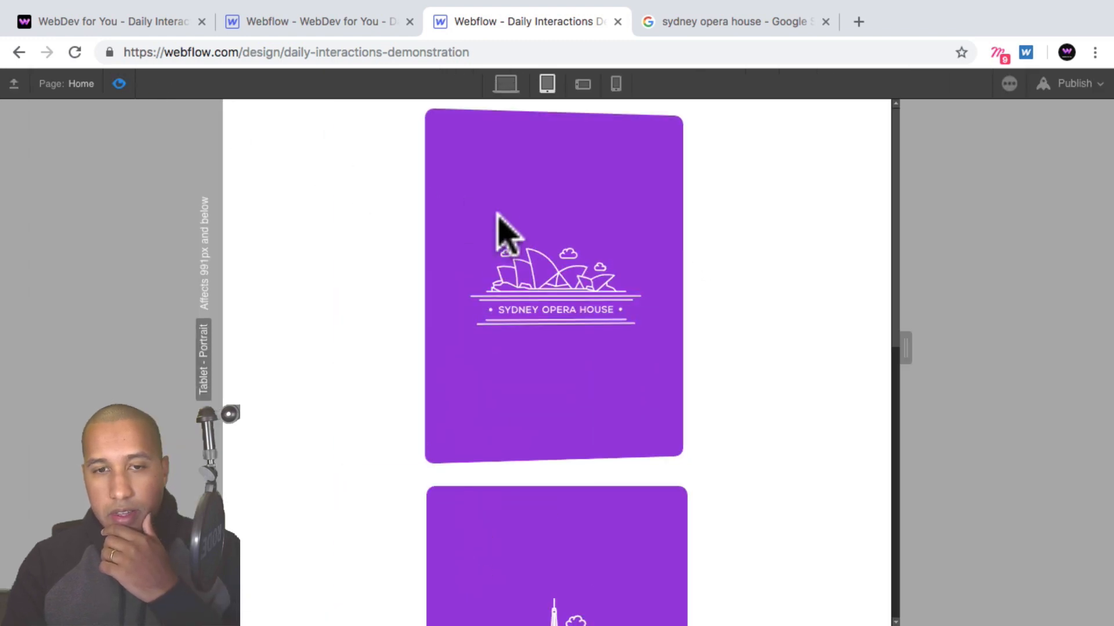
scroll(548, 423, "down", 3)
scroll(542, 406, "down", 2)
scroll(537, 365, "up", 10)
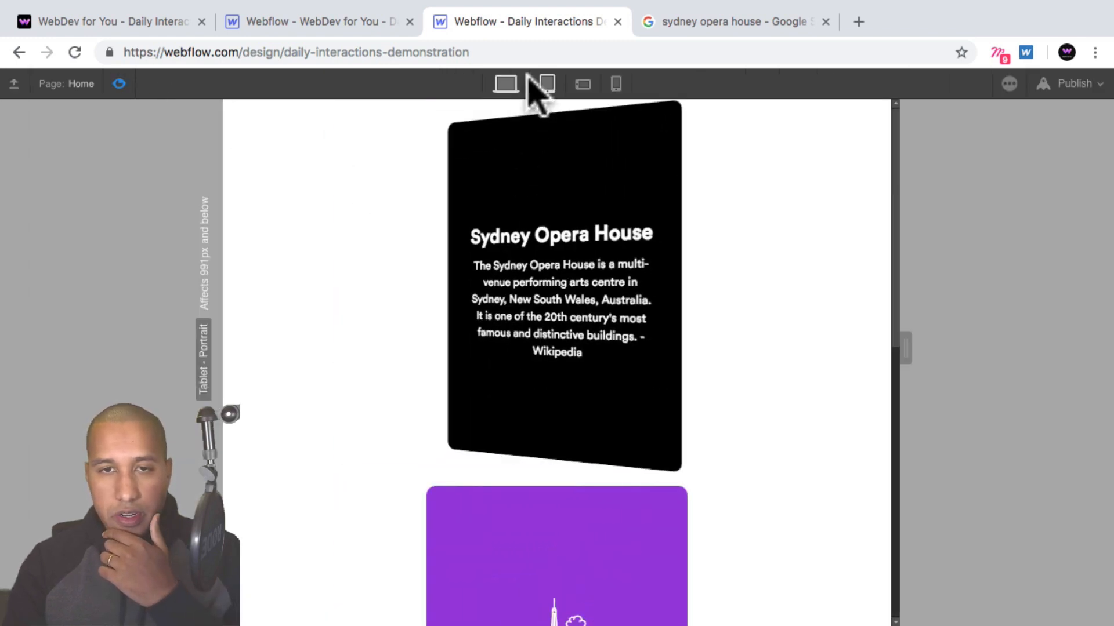
Preview the cards at the phone portrait and landscape breakpoints, then return to the desktop design view
left_click(583, 84)
left_click(613, 86)
scroll(590, 441, "down", 8)
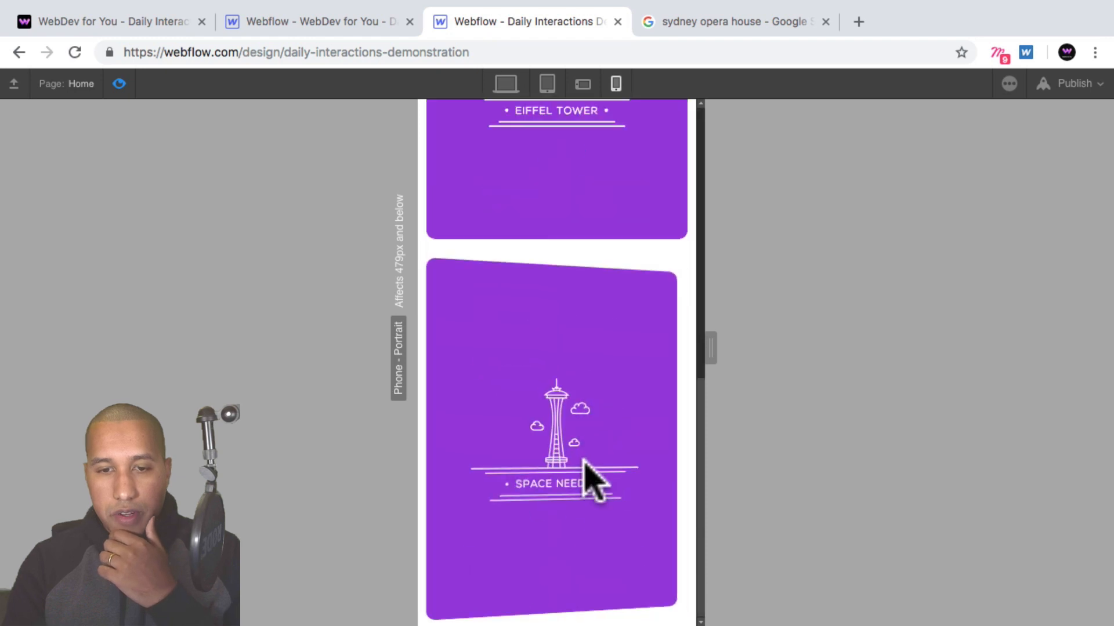
scroll(567, 422, "up", 6)
left_click(583, 84)
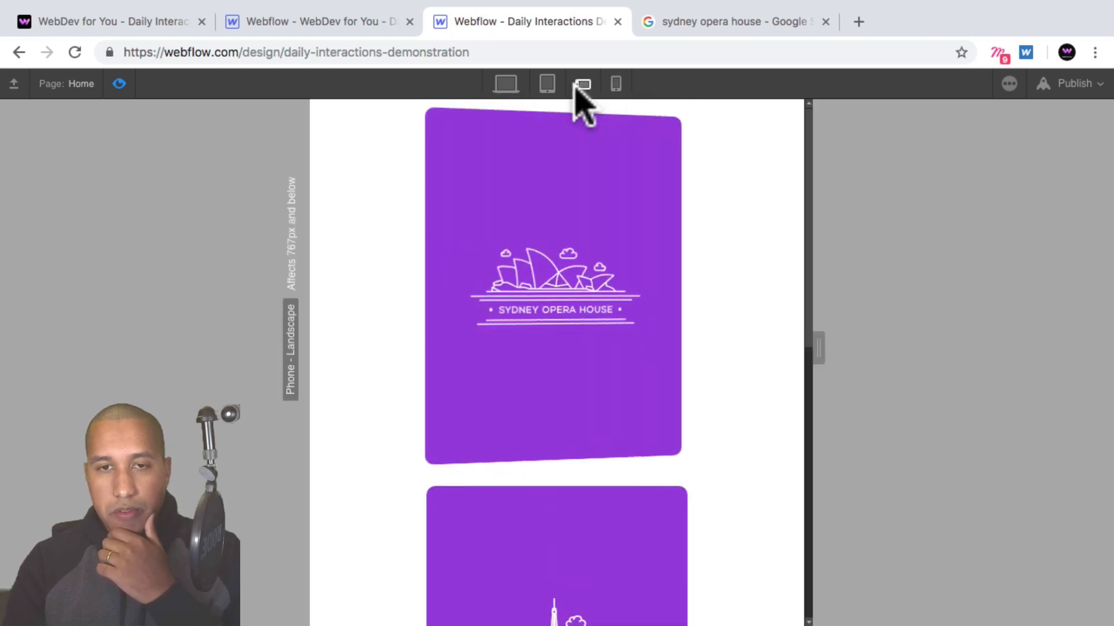
left_click(546, 84)
left_click(506, 84)
left_click(119, 83)
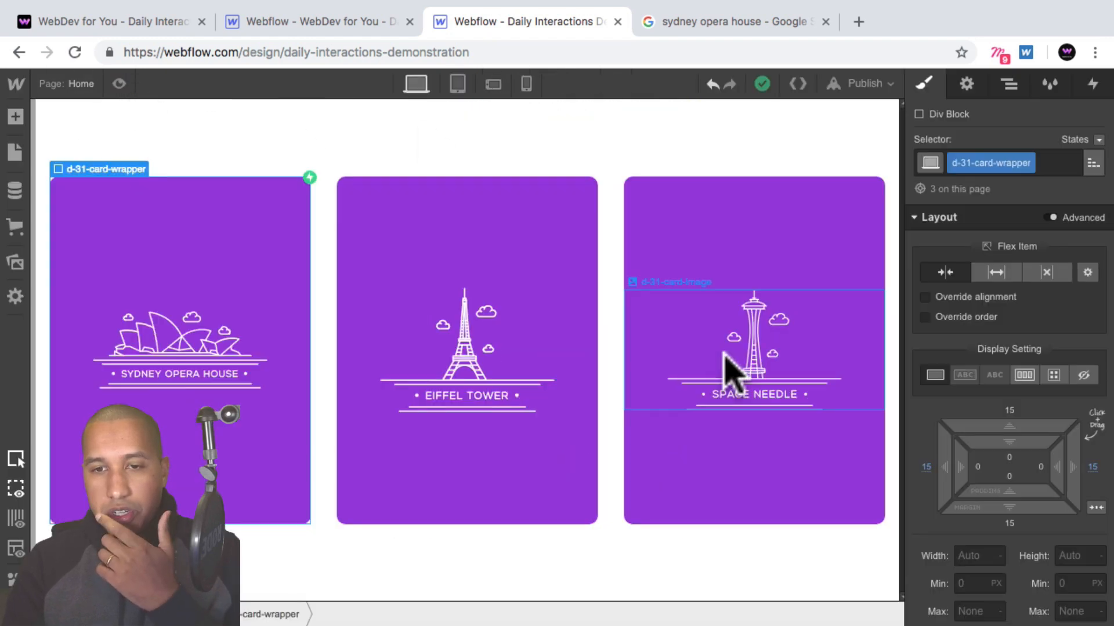
Compare the d-31-section's desktop and tablet layout settings and review the three stacked cards at tablet width
left_click(664, 145)
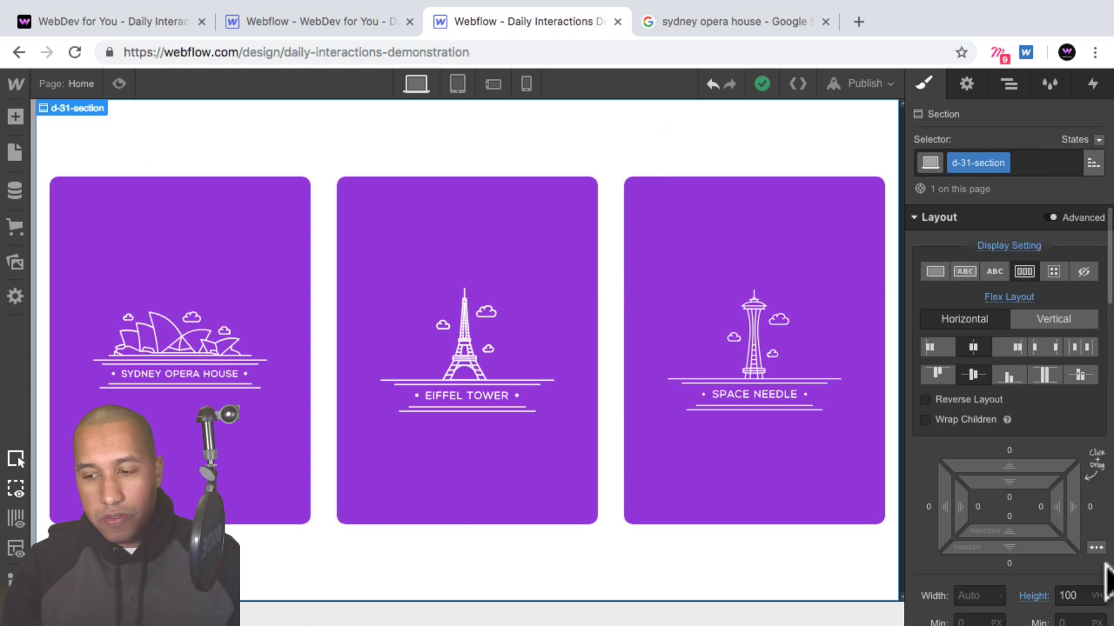
left_click(458, 84)
left_click(520, 119)
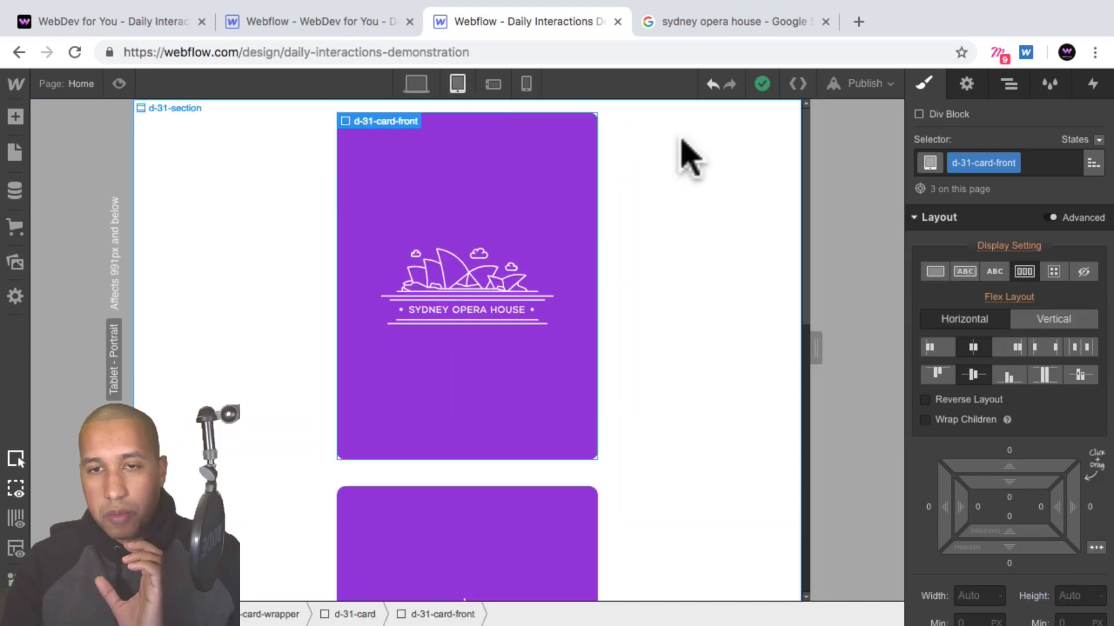
left_click(683, 141)
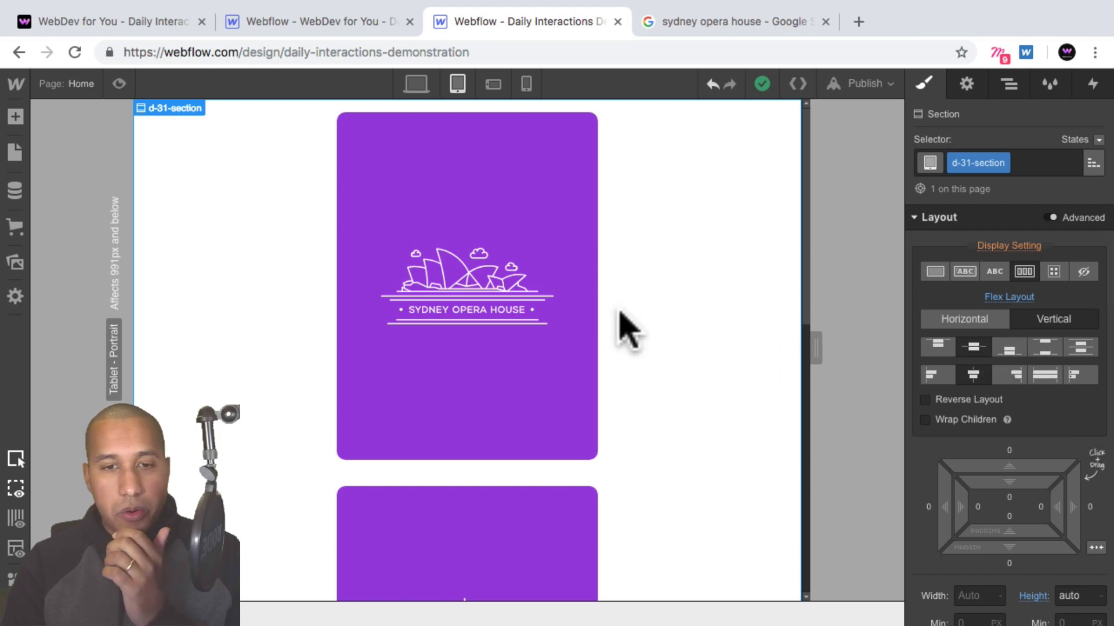
scroll(622, 326, "down", 1)
scroll(592, 406, "down", 10)
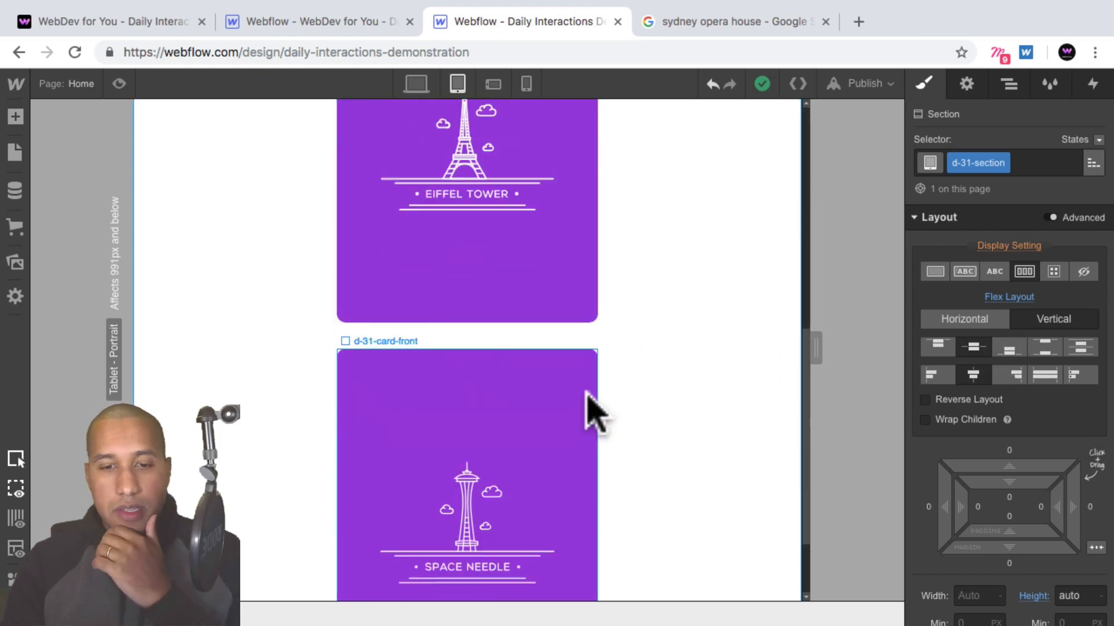
scroll(614, 386, "up", 12)
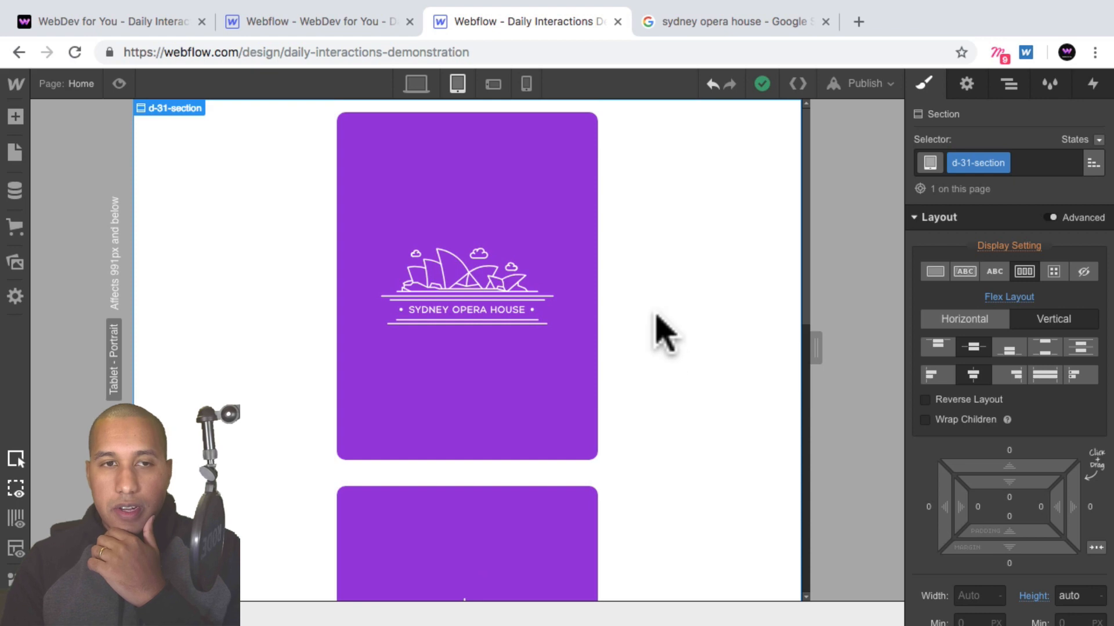
Switch to the published Demo 31 page and examine the hover flip of the landmark cards
left_click(131, 26)
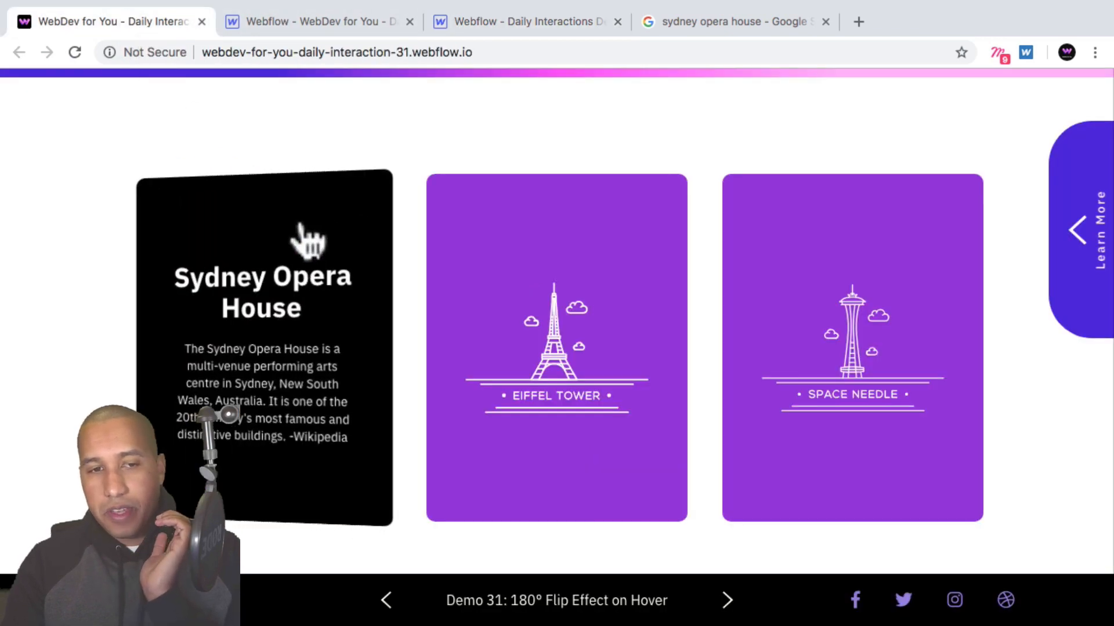
mouse_move(437, 330)
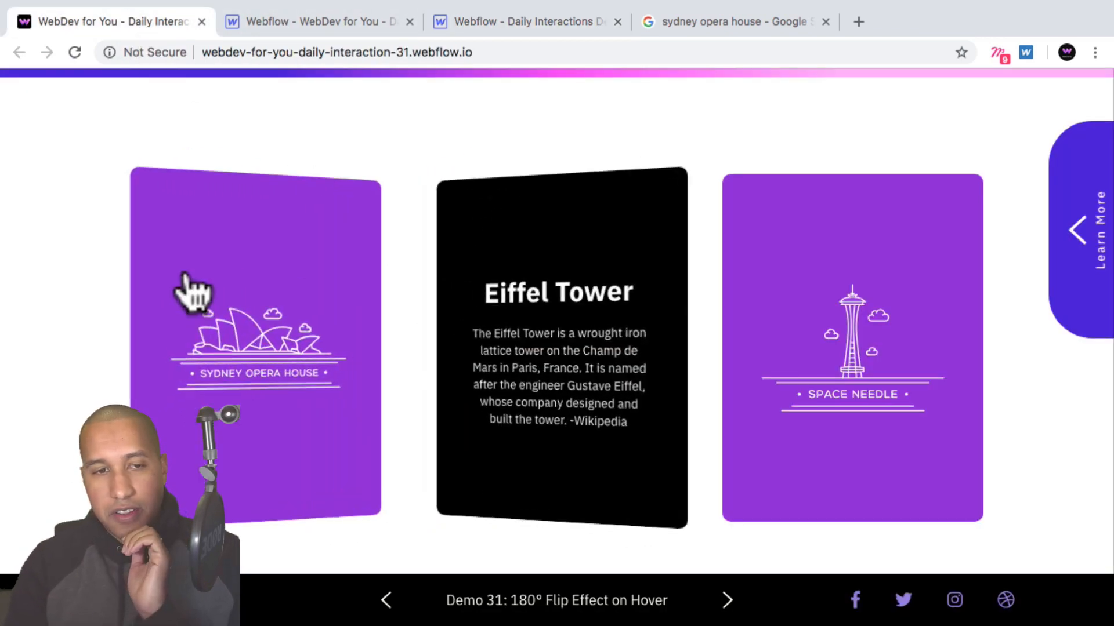
mouse_move(803, 177)
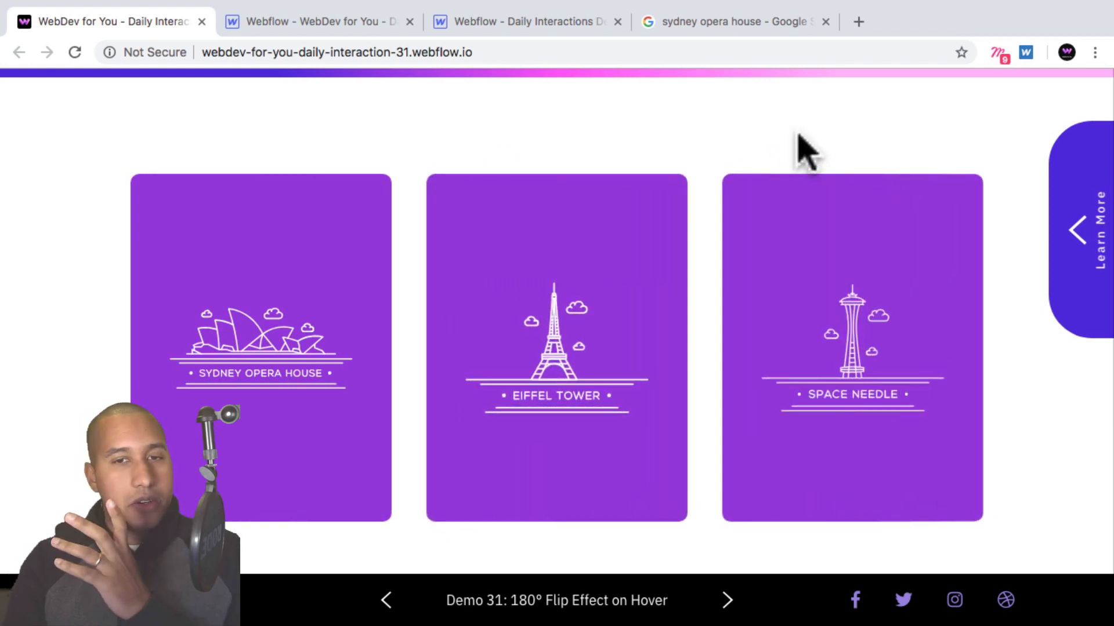